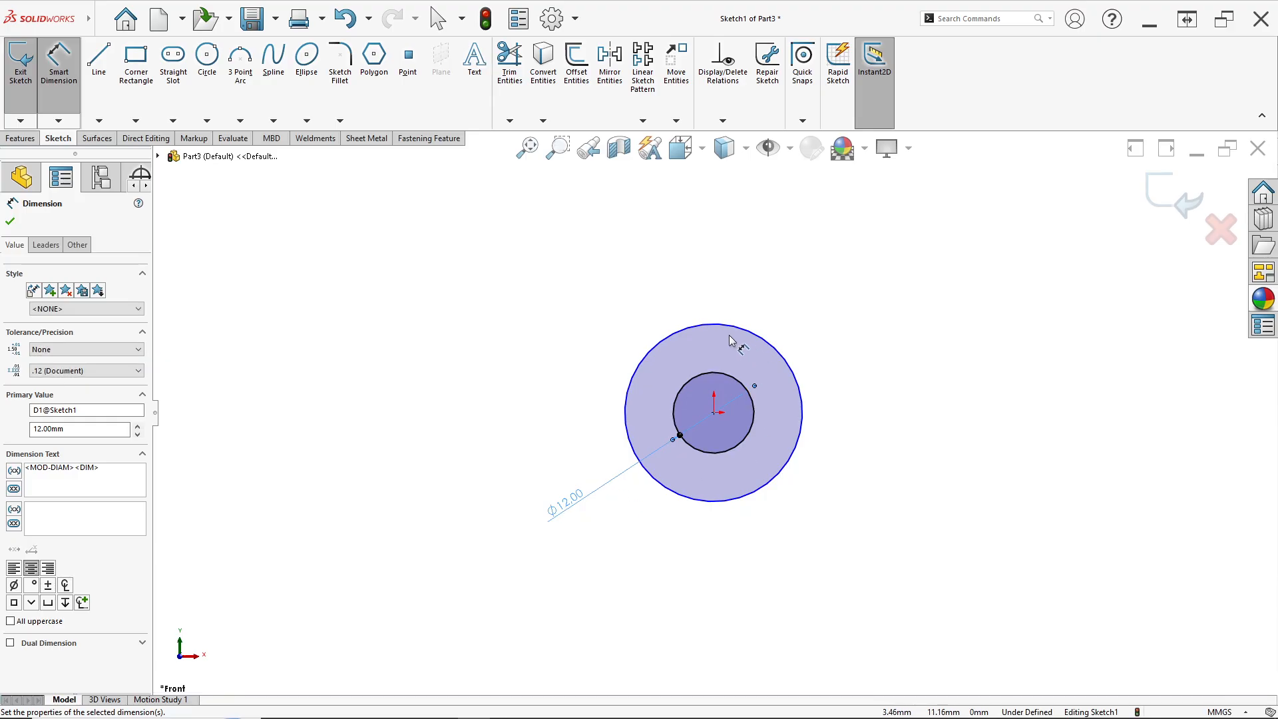
Dimension the outer circle's diameter as 24 mm
{"action": "left_click", "coordinate": [677, 334]}
{"action": "left_click", "coordinate": [556, 315]}
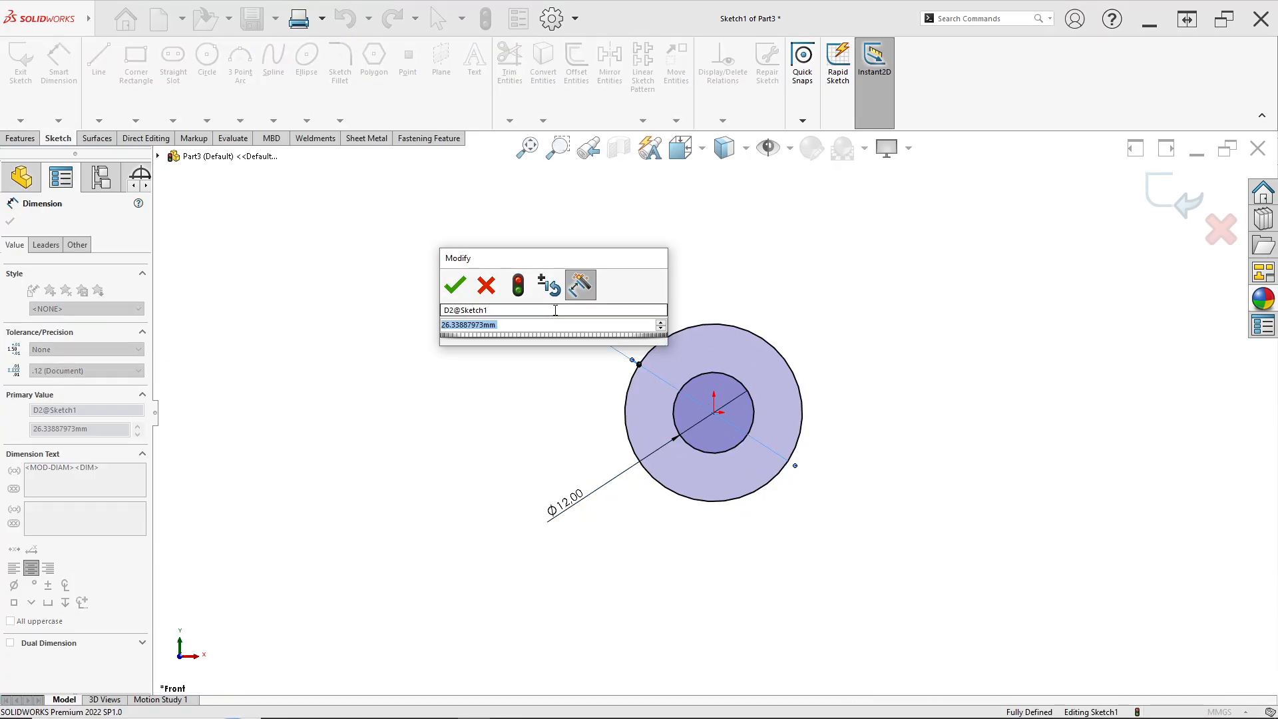
{"action": "type", "text": "24"}
{"action": "key", "text": "Return"}
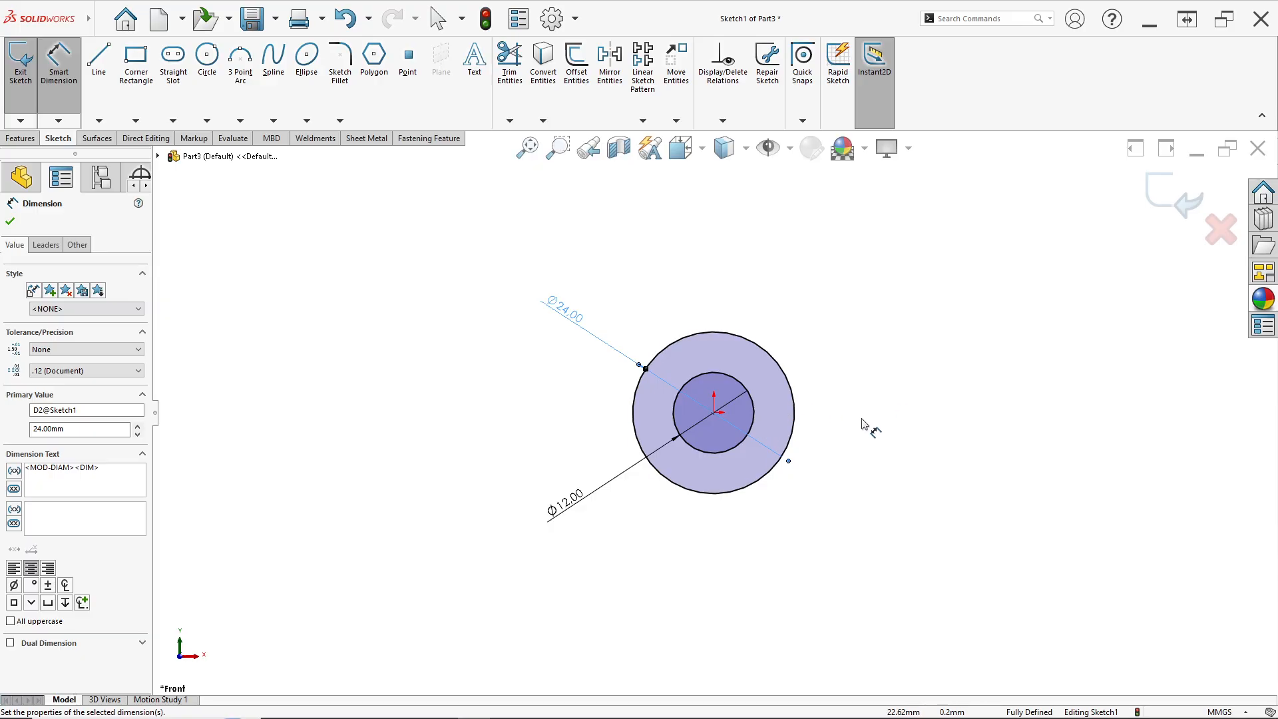
Draw an open line chain from below the center, going right, up about 21.6 mm, then left to the outer circle
{"action": "scroll", "coordinate": [862, 424], "scroll_direction": "down", "scroll_amount": 1}
{"action": "scroll", "coordinate": [803, 450], "scroll_direction": "up", "scroll_amount": 2}
{"action": "scroll", "coordinate": [763, 505], "scroll_direction": "down", "scroll_amount": 1}
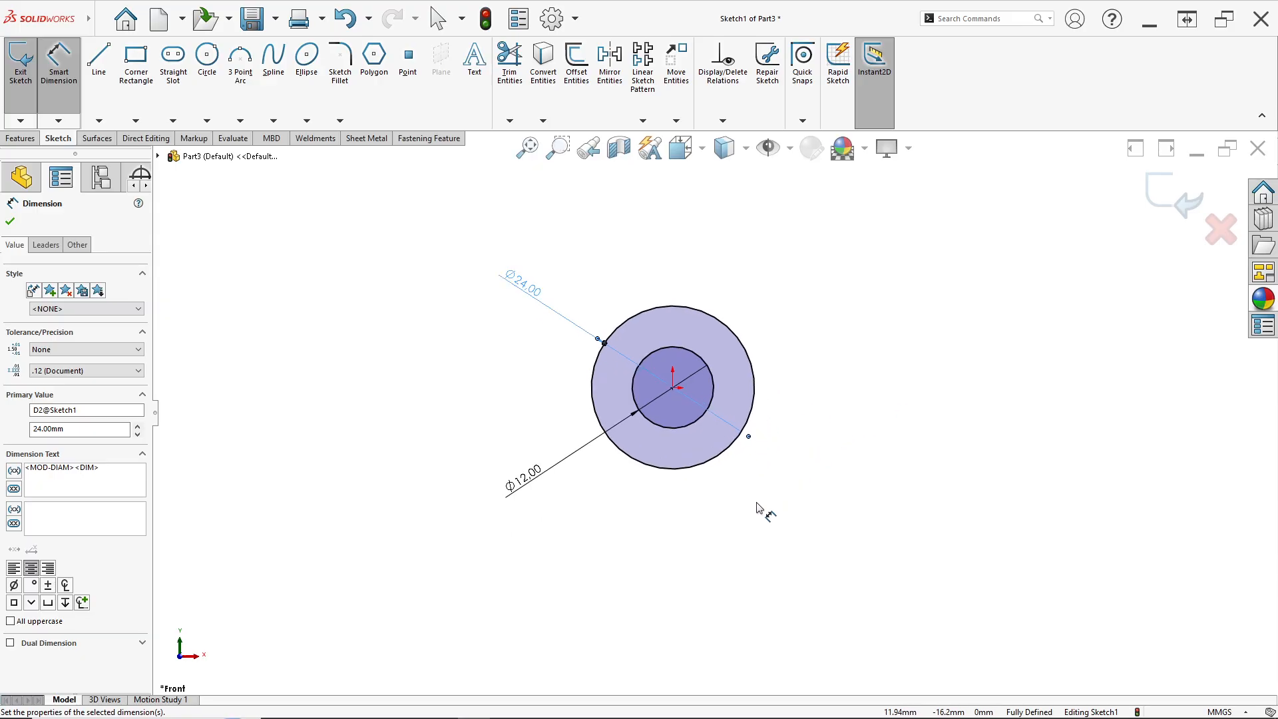
{"action": "left_click", "coordinate": [98, 67]}
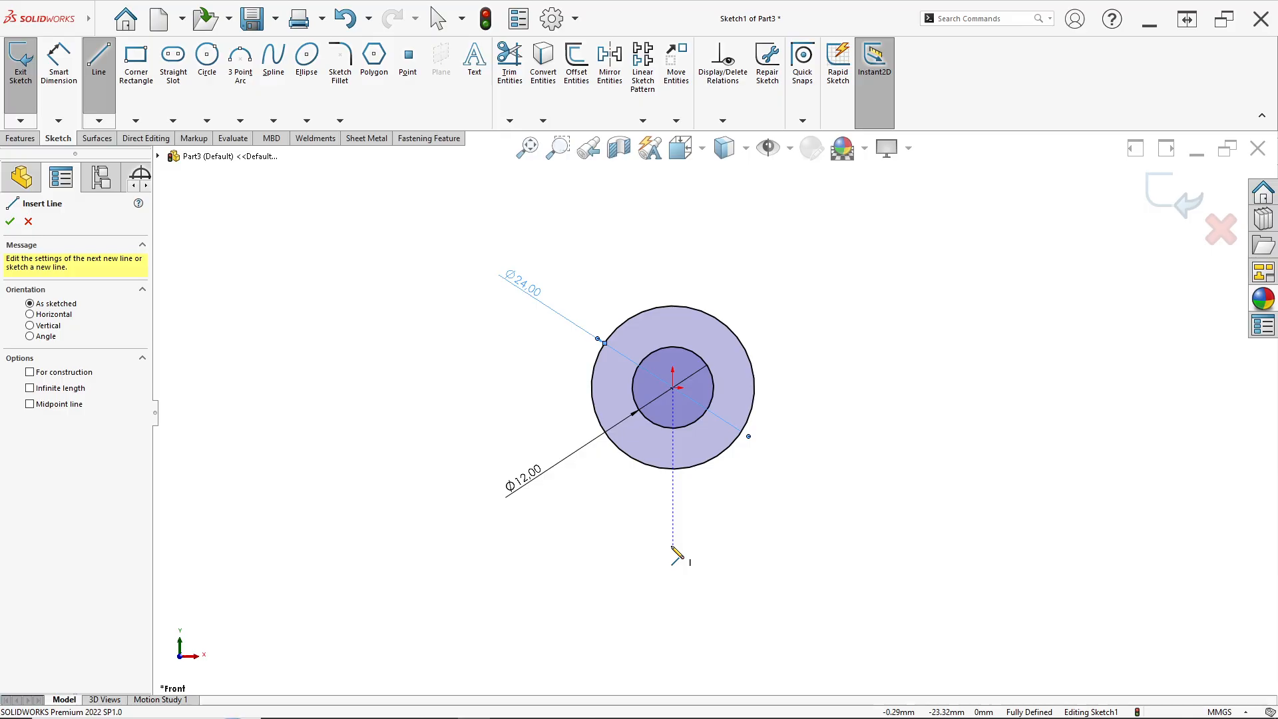
{"action": "left_click", "coordinate": [672, 545]}
{"action": "left_click", "coordinate": [867, 545]}
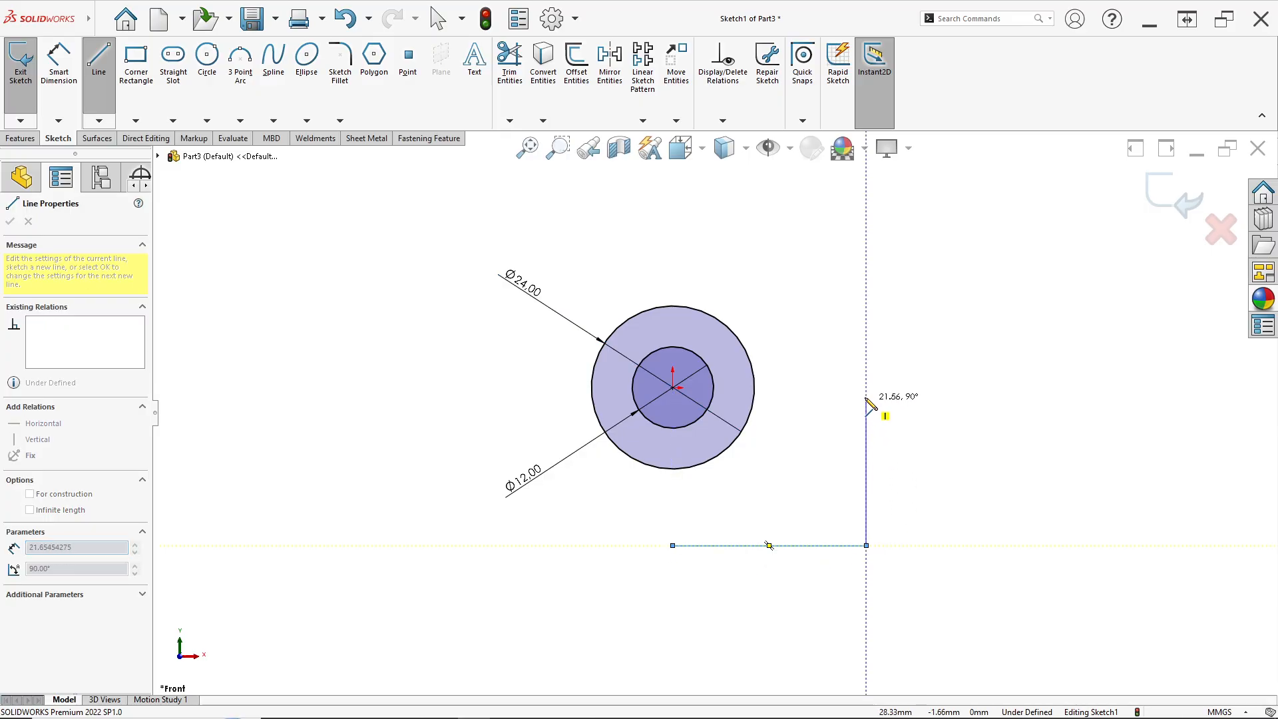
{"action": "left_click", "coordinate": [866, 365]}
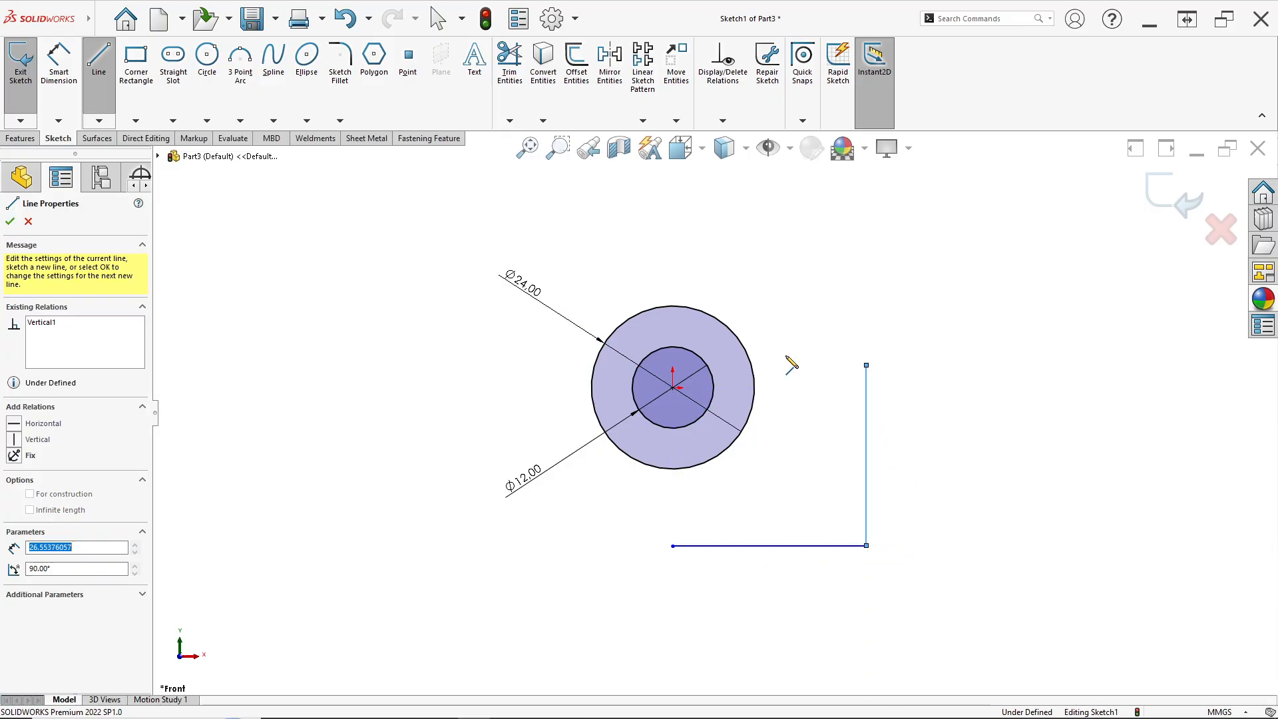
{"action": "left_click", "coordinate": [752, 364]}
{"action": "key", "text": "Escape"}
{"action": "scroll", "coordinate": [724, 534], "scroll_direction": "down", "scroll_amount": 1}
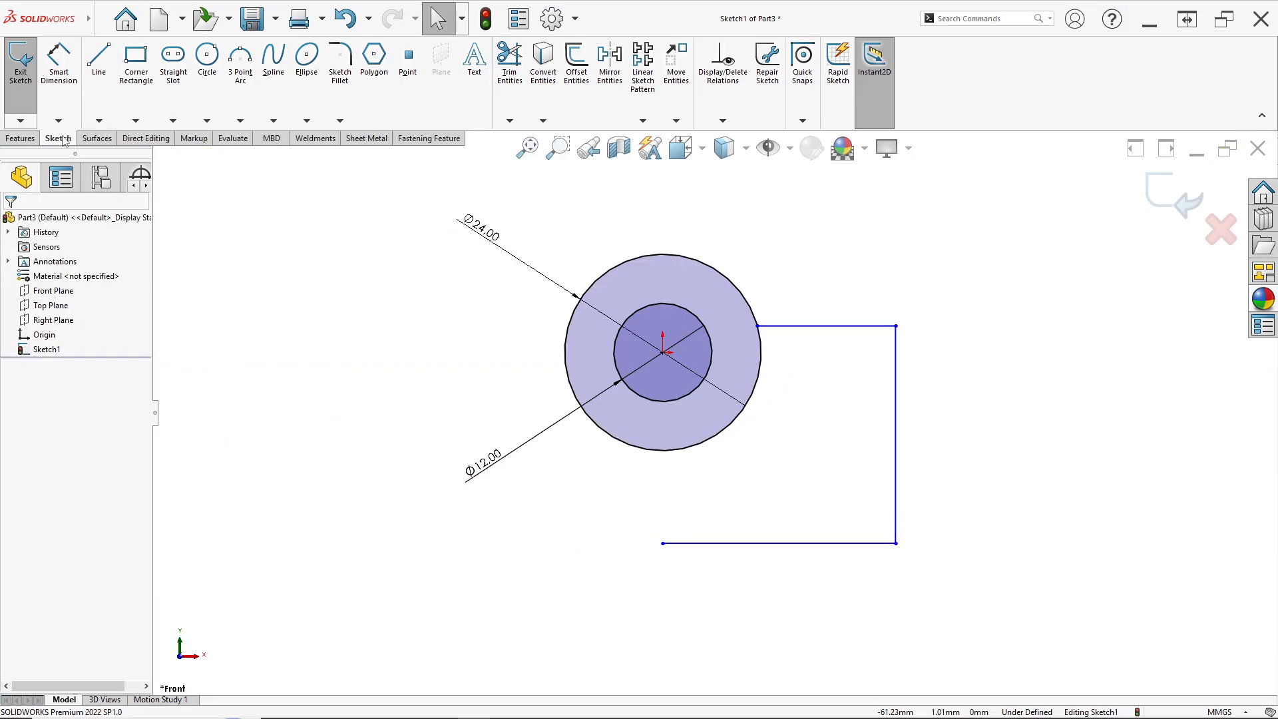
Add a vertical relation between the line chain's lower-left endpoint and the circle center
{"action": "left_click", "coordinate": [59, 66]}
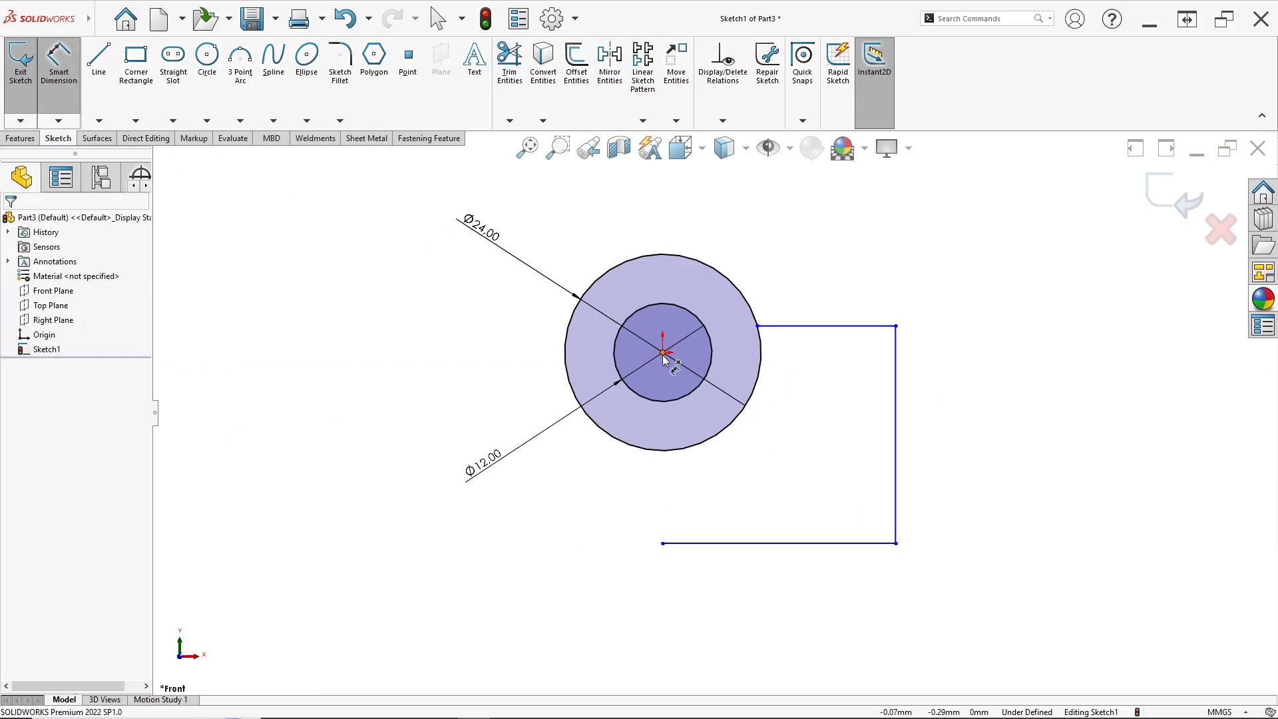
{"action": "key", "text": "Escape"}
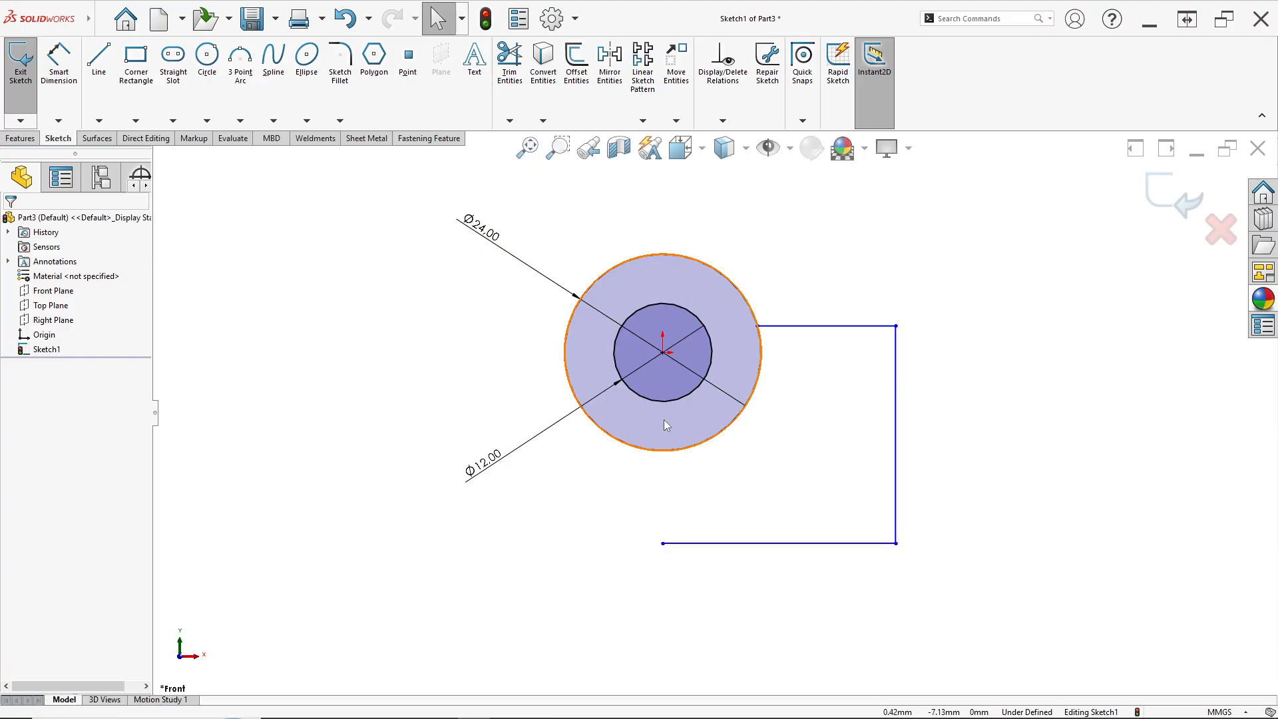
{"action": "left_click", "coordinate": [662, 543]}
{"action": "left_click", "coordinate": [664, 353], "text": "ctrl"}
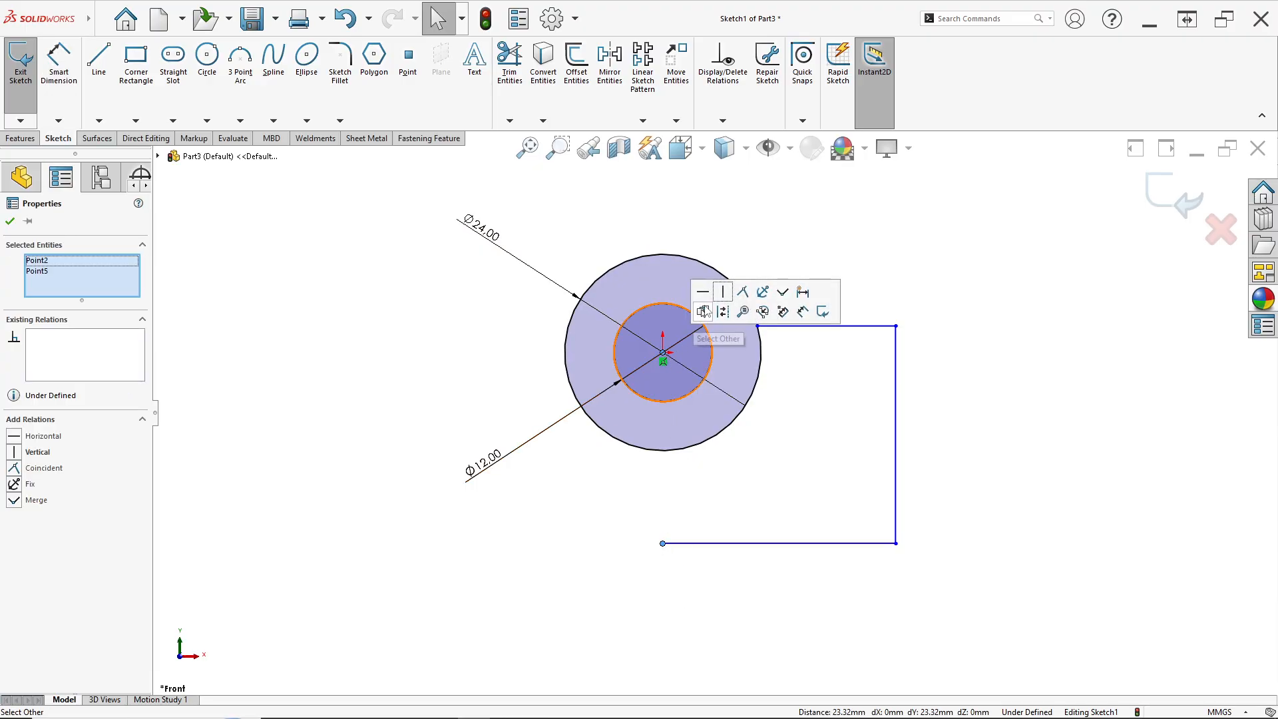
{"action": "left_click", "coordinate": [724, 293]}
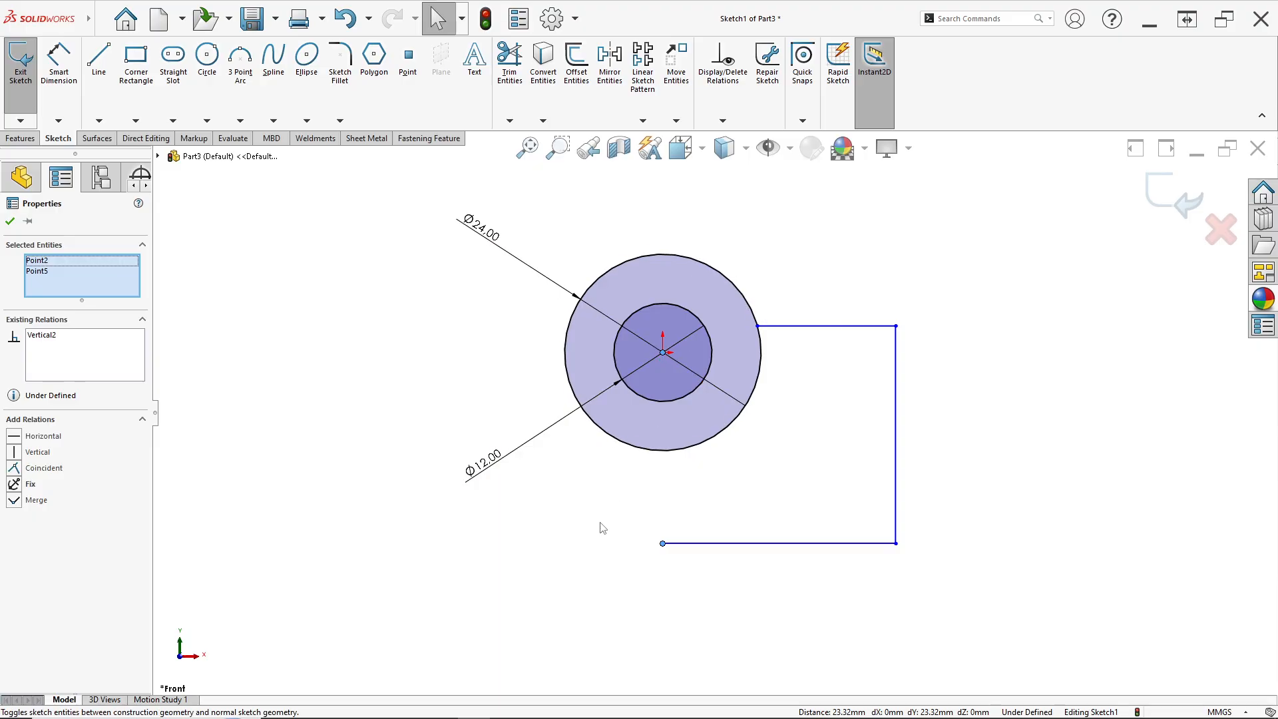
{"action": "left_click", "coordinate": [599, 525]}
Dimension the horizontal distance from the circle center to the vertical line as 25 mm
{"action": "left_click", "coordinate": [58, 64]}
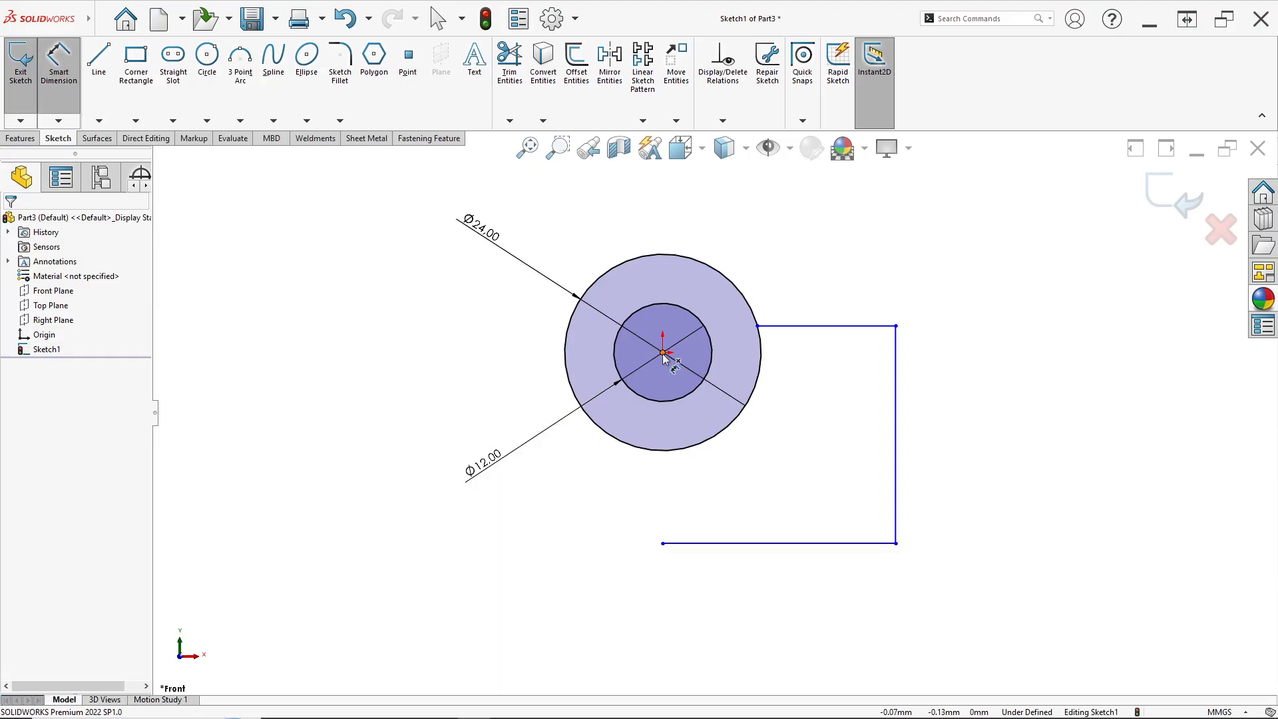
{"action": "left_click", "coordinate": [663, 354]}
{"action": "left_click", "coordinate": [894, 457]}
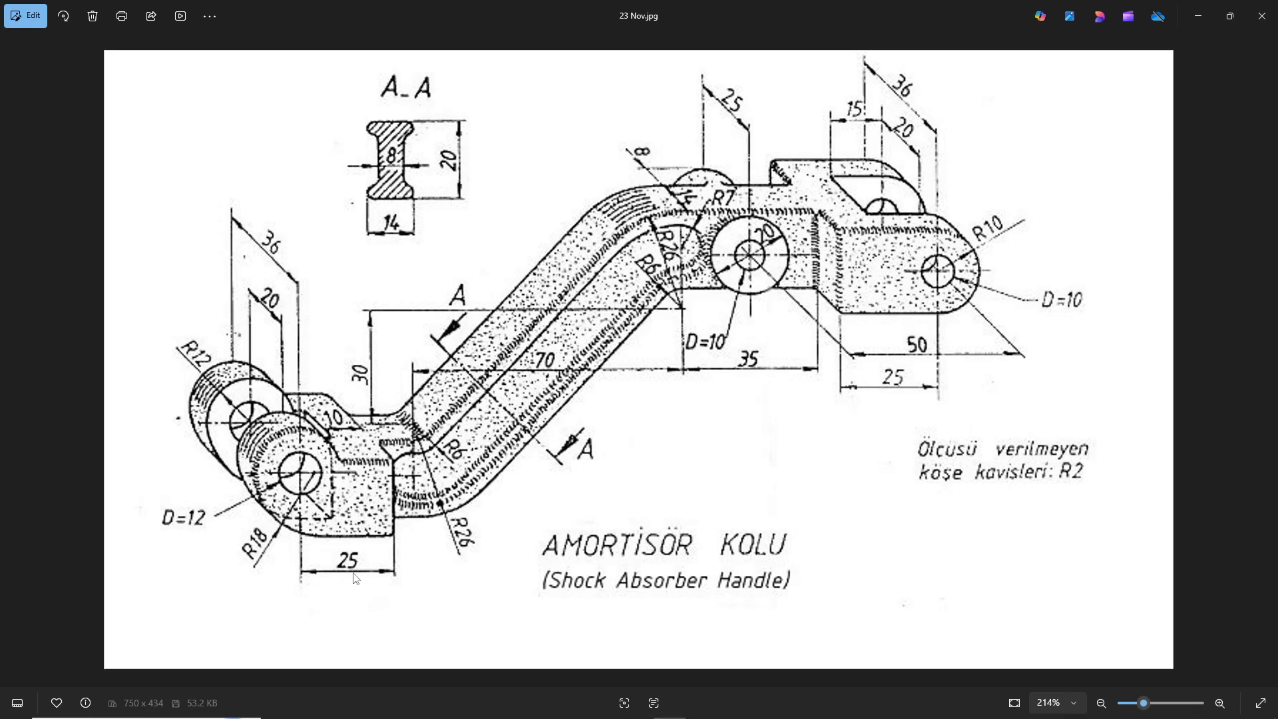
{"action": "key", "text": "alt+Tab"}
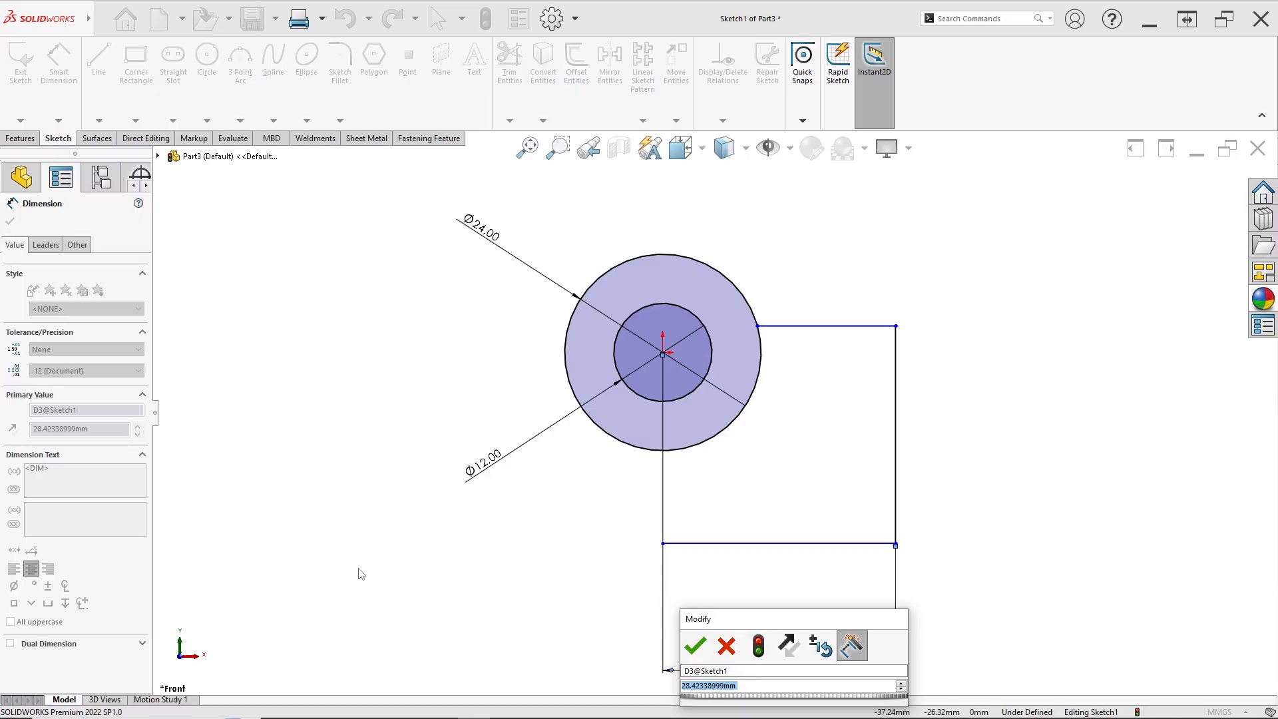
{"action": "key", "text": "Return"}
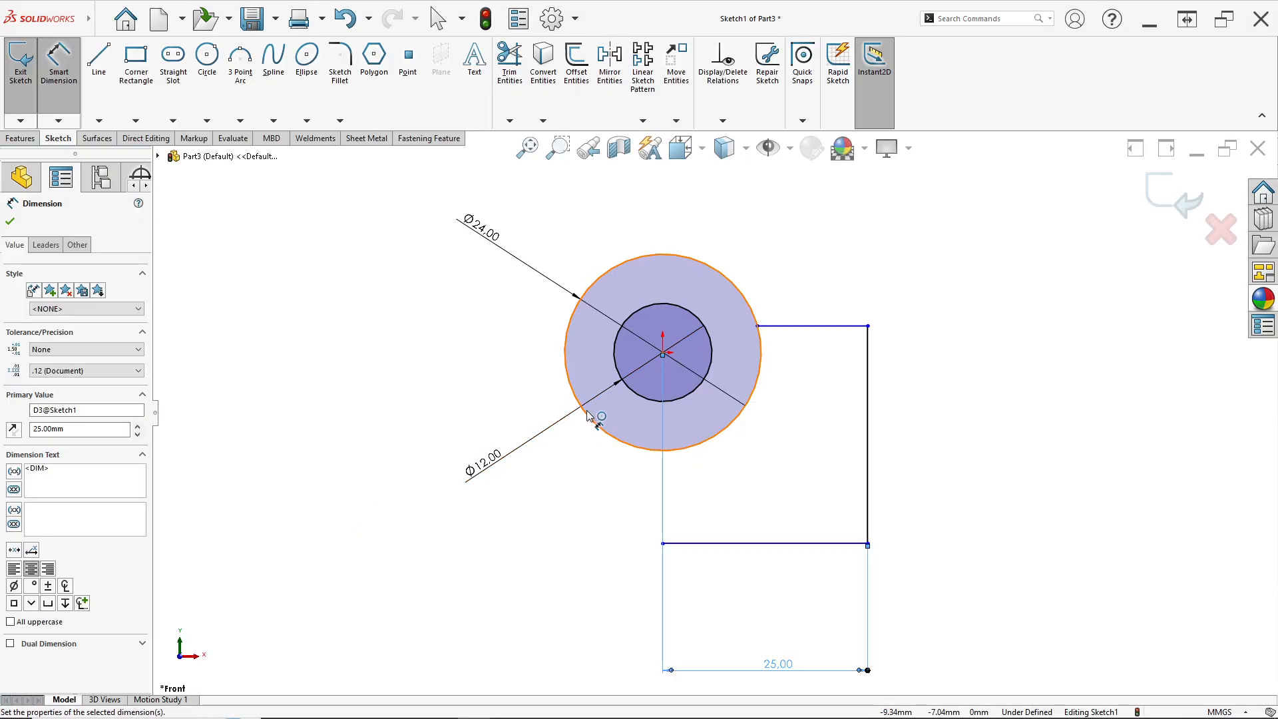
Draw a three-point arc from the outer circle's left point down to the line chain's lower-left endpoint
{"action": "left_click", "coordinate": [241, 59]}
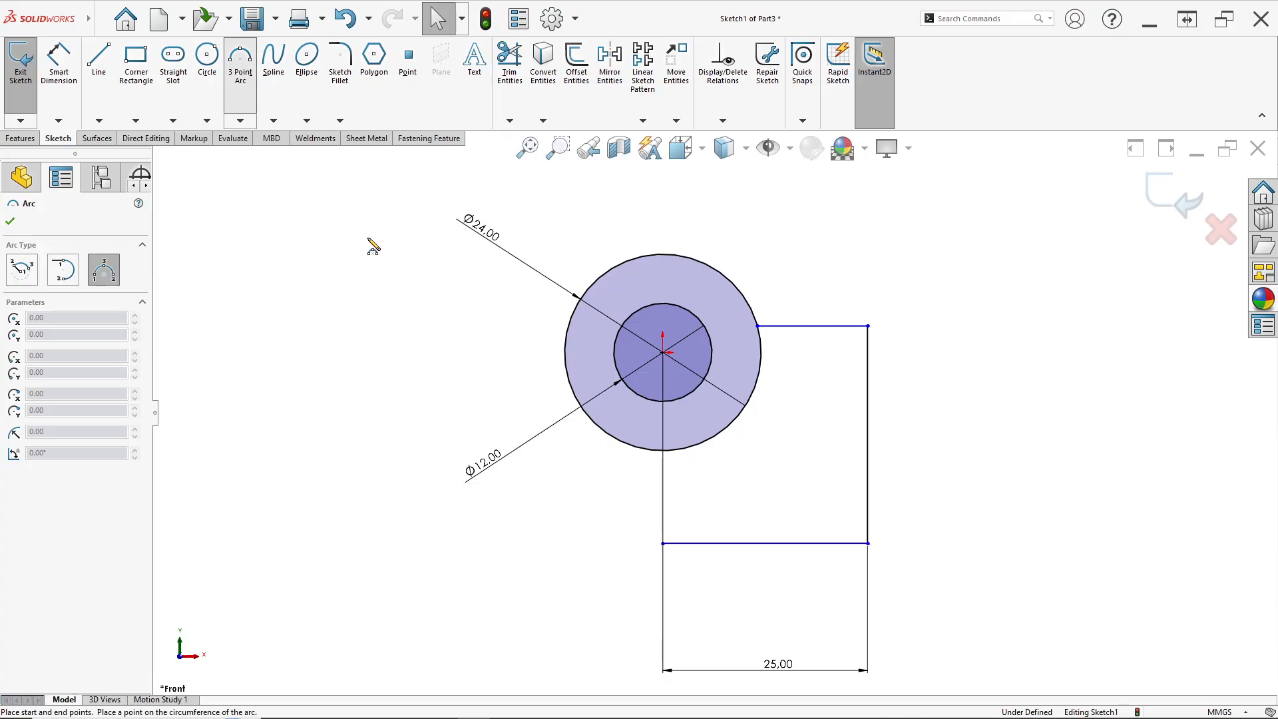
{"action": "left_click", "coordinate": [565, 354]}
{"action": "left_click", "coordinate": [663, 543]}
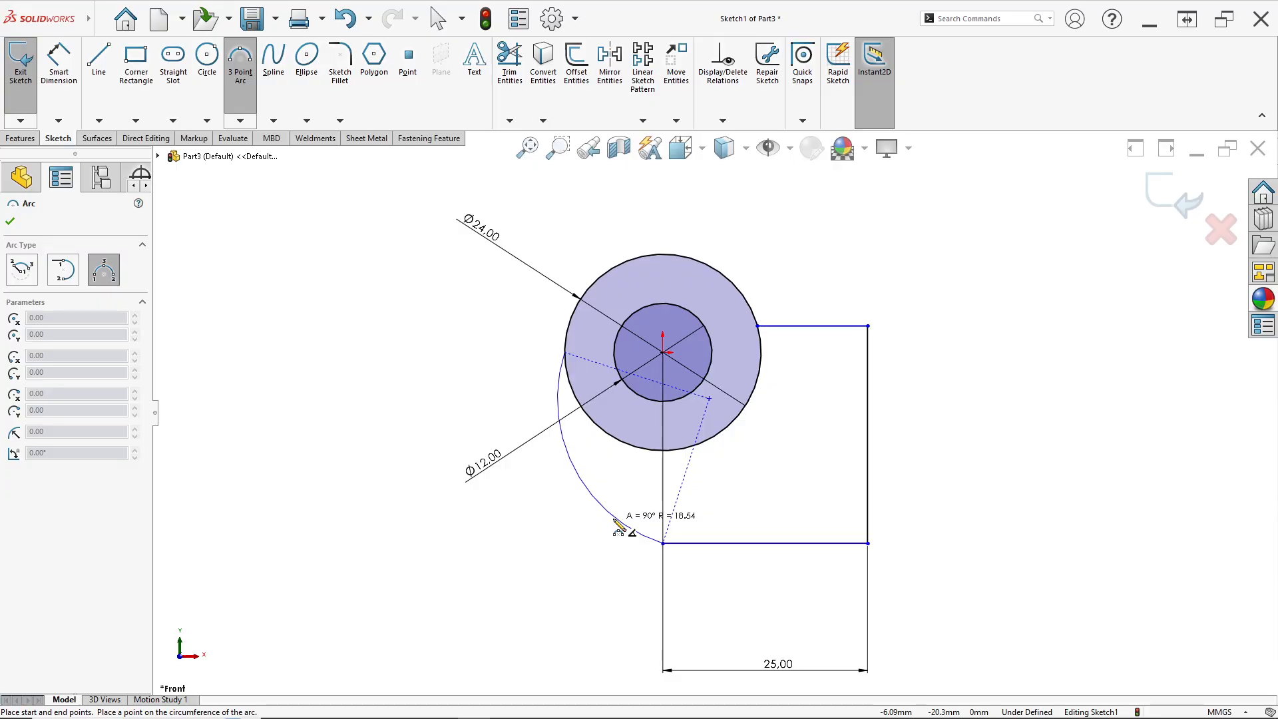
{"action": "left_click", "coordinate": [632, 511]}
{"action": "key", "text": "Escape"}
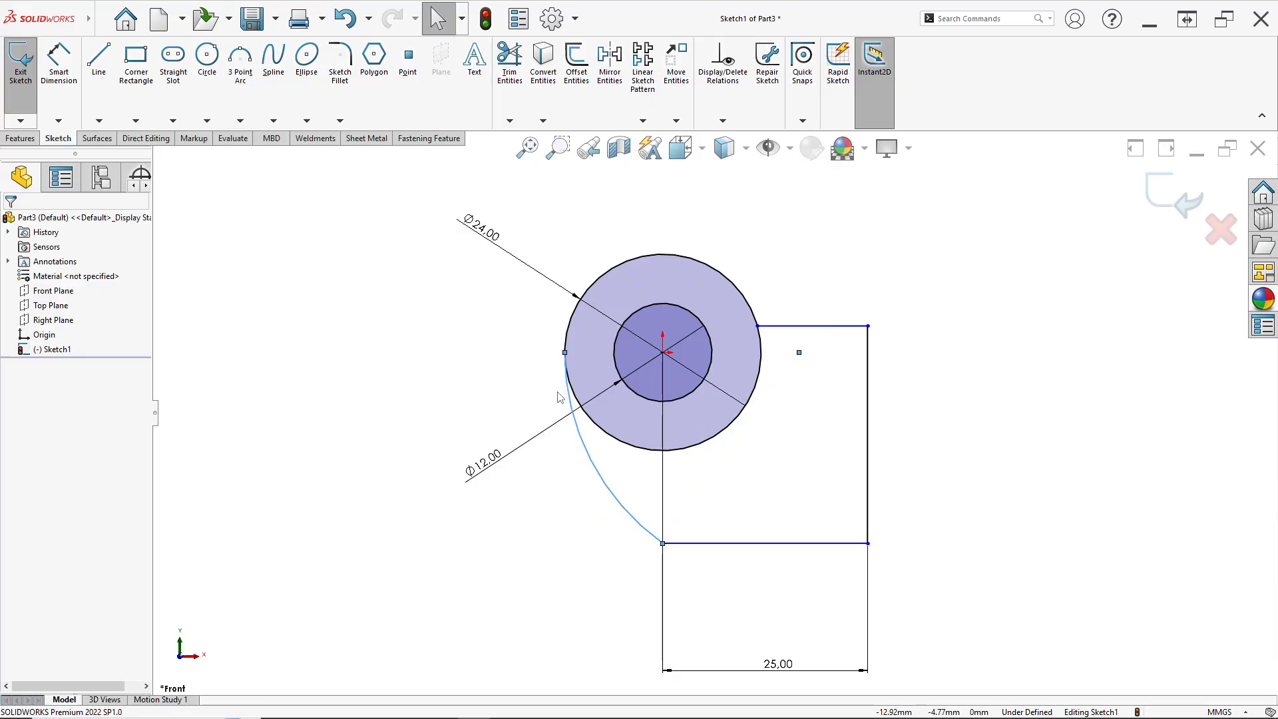
Make the new arc tangent to the outer circle
{"action": "scroll", "coordinate": [525, 382], "scroll_direction": "down", "scroll_amount": 2}
{"action": "left_click", "coordinate": [595, 408]}
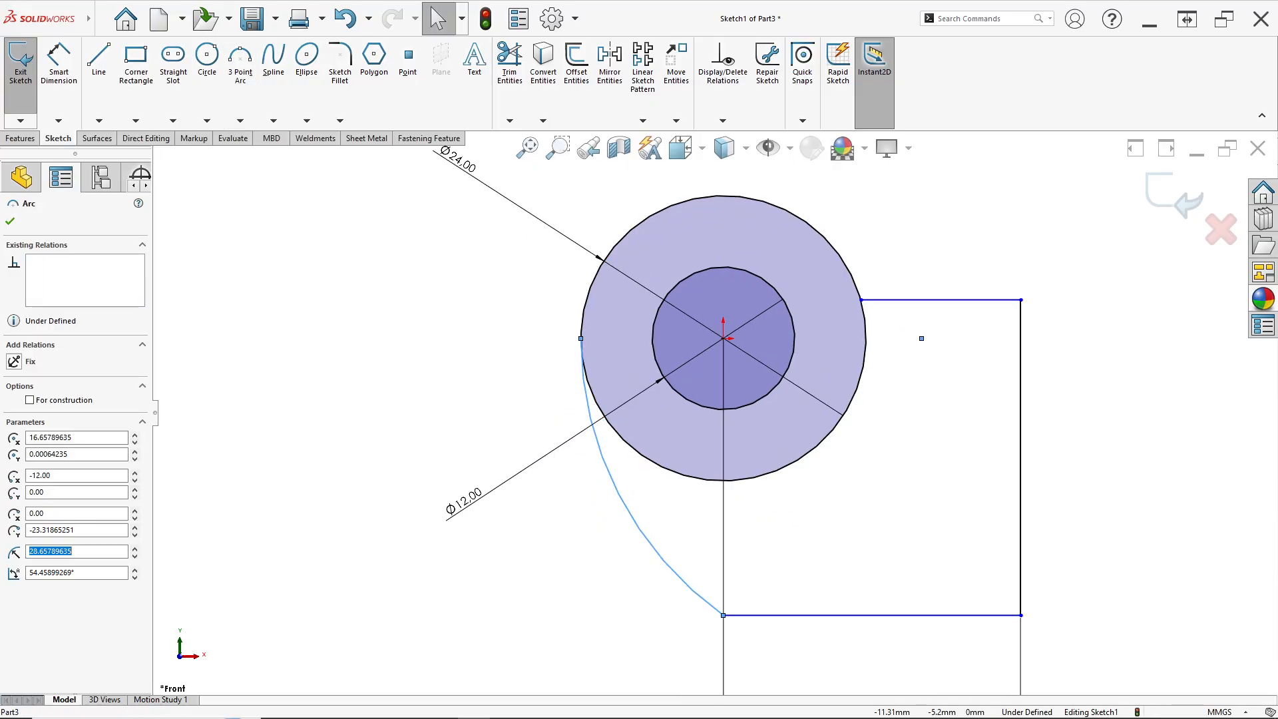
{"action": "left_click", "coordinate": [596, 403], "text": "ctrl"}
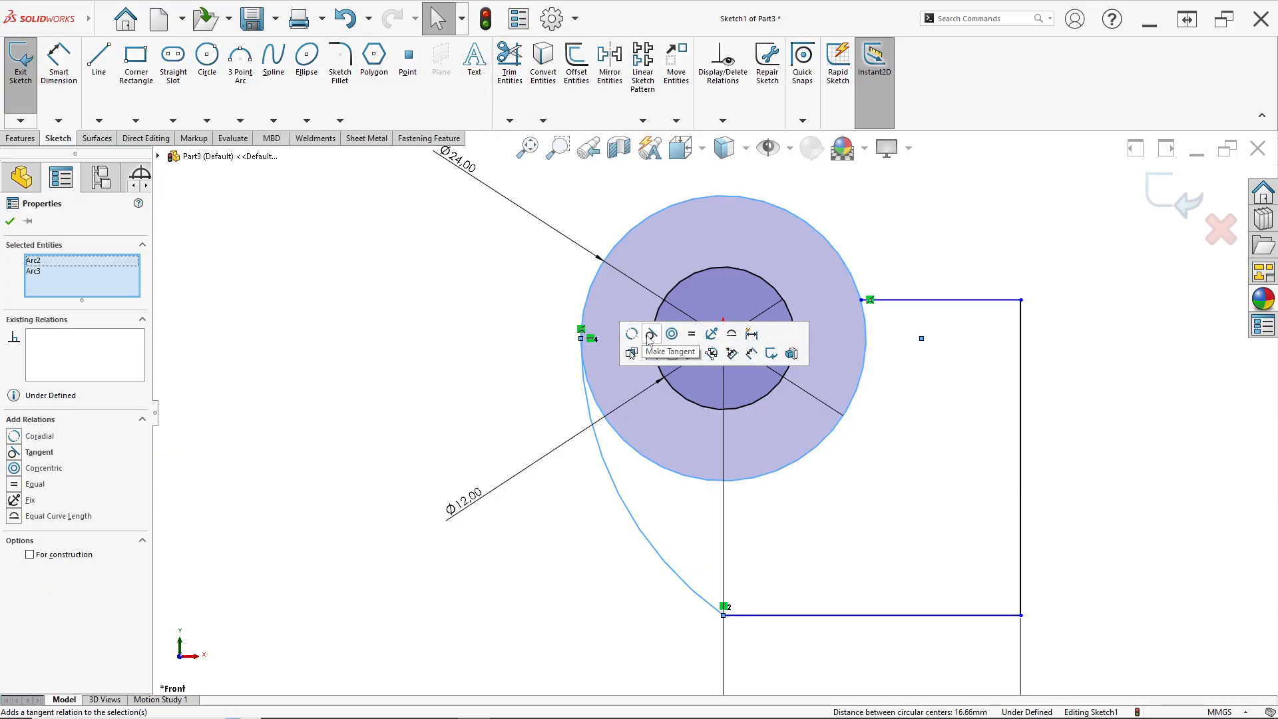
{"action": "left_click", "coordinate": [650, 334]}
{"action": "left_click", "coordinate": [518, 392]}
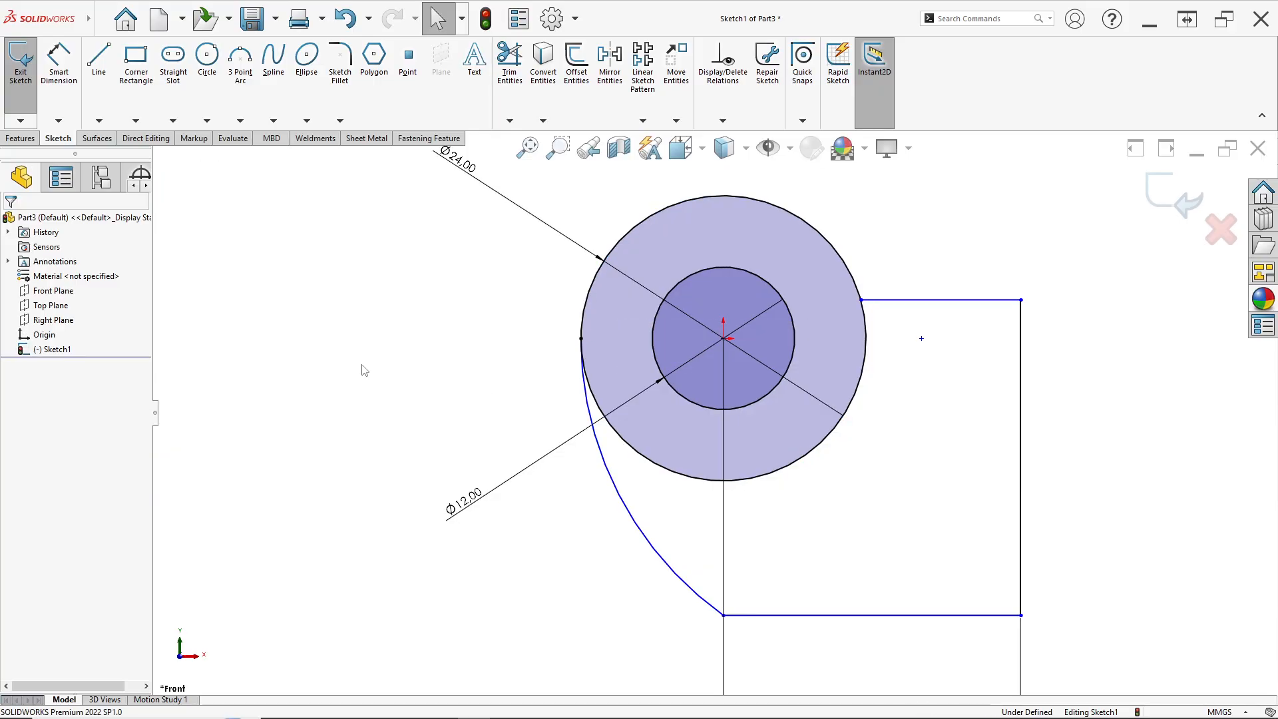
Dimension the arc's radius as 18 mm
{"action": "left_click", "coordinate": [71, 75]}
{"action": "left_click", "coordinate": [644, 531]}
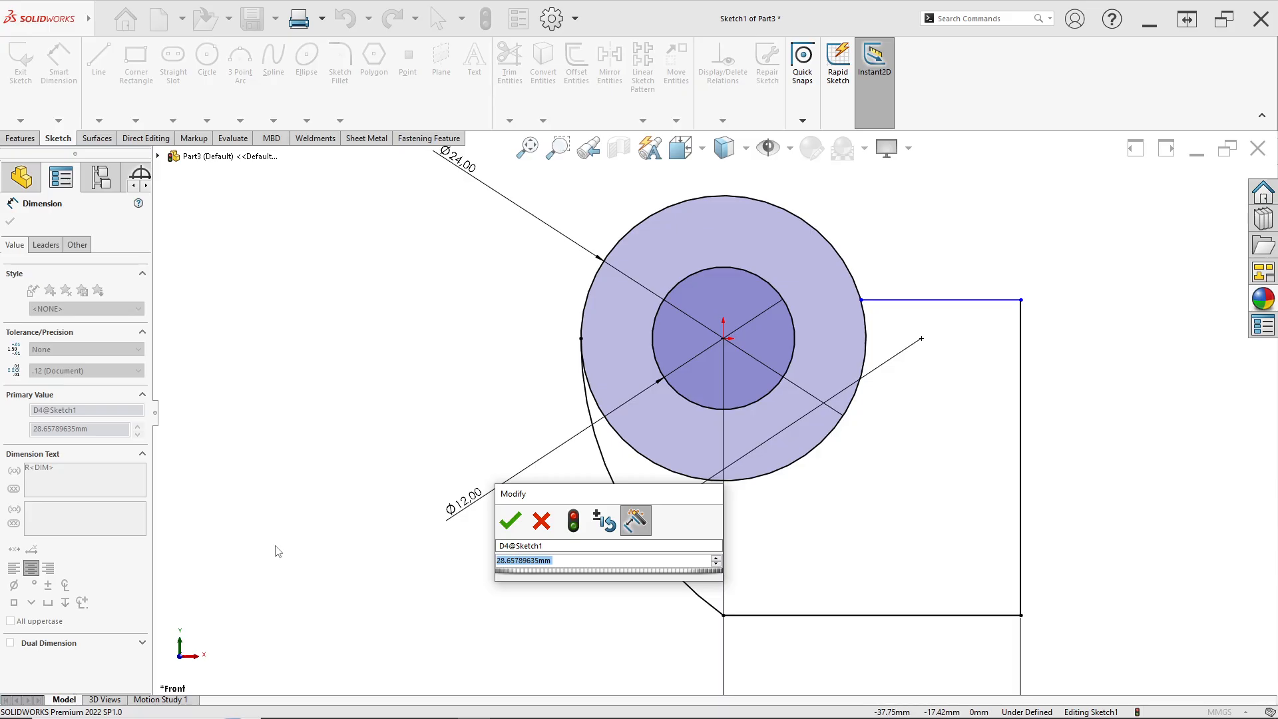
{"action": "type", "text": "18"}
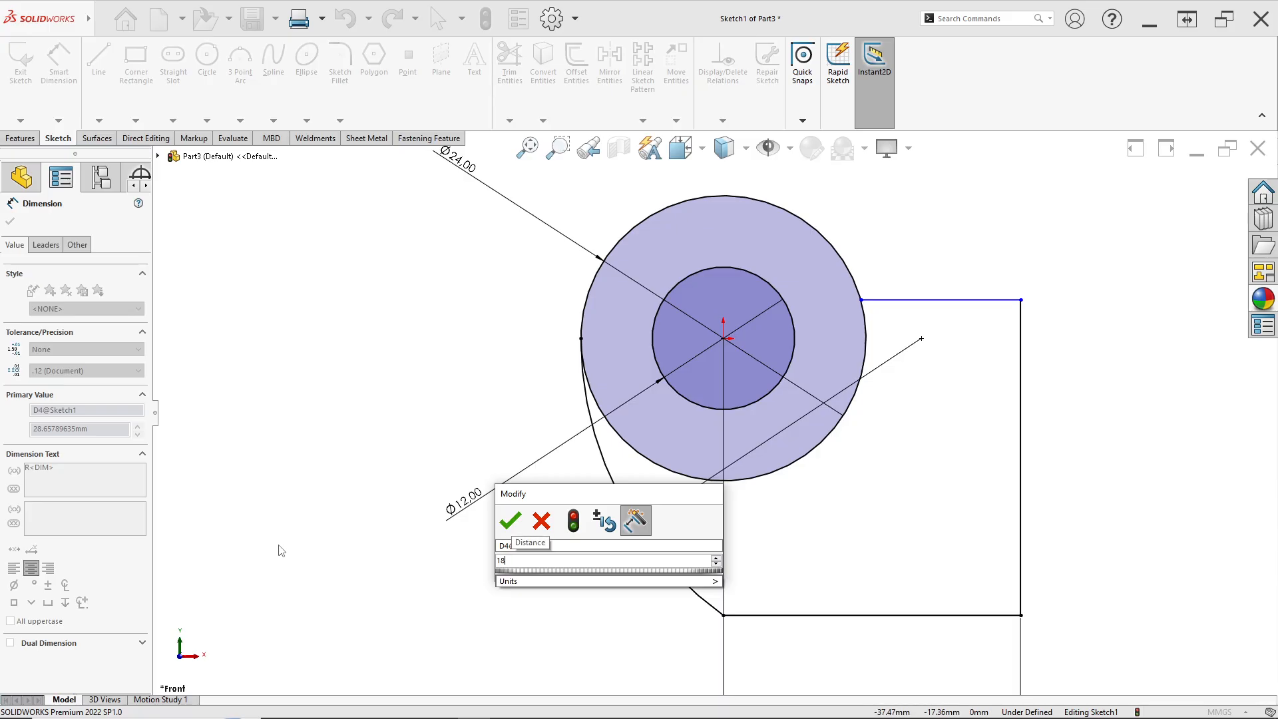
{"action": "key", "text": "Return"}
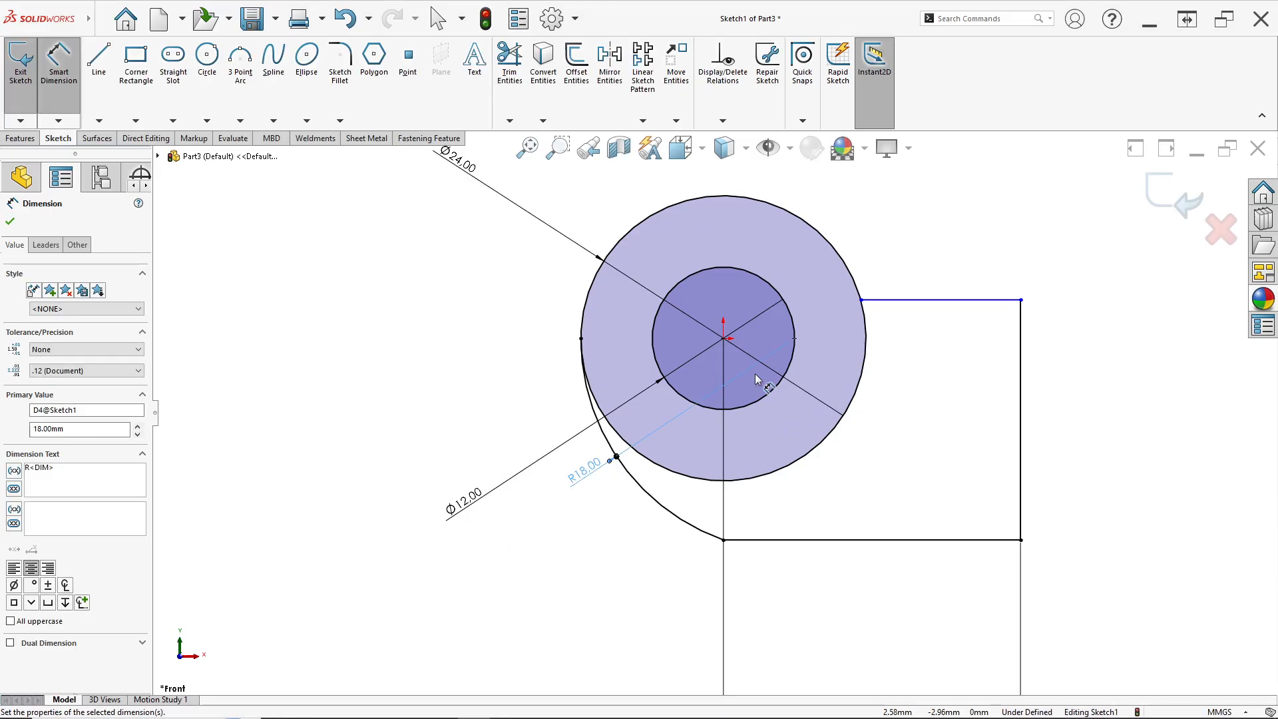
Dimension the vertical line's length as 20 mm, checking the reference drawing
{"action": "scroll", "coordinate": [830, 371], "scroll_direction": "down", "scroll_amount": 4}
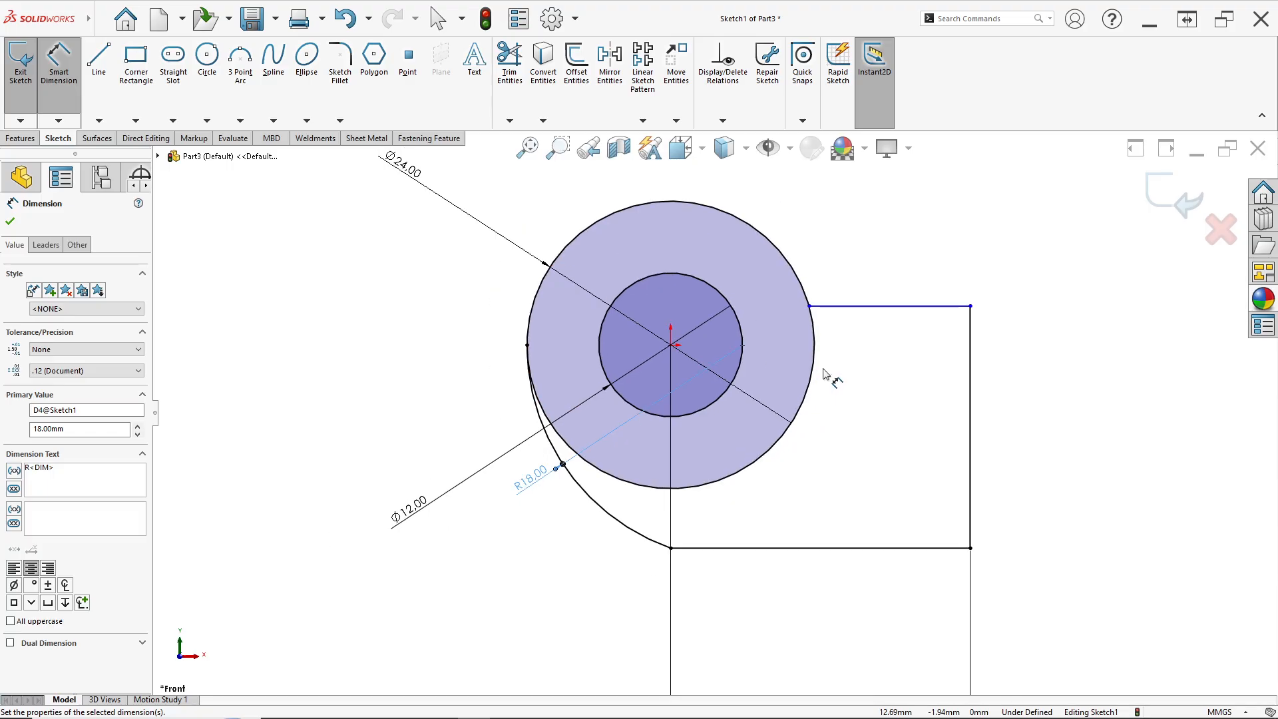
{"action": "scroll", "coordinate": [745, 393], "scroll_direction": "up", "scroll_amount": 1}
{"action": "scroll", "coordinate": [757, 377], "scroll_direction": "up", "scroll_amount": 1}
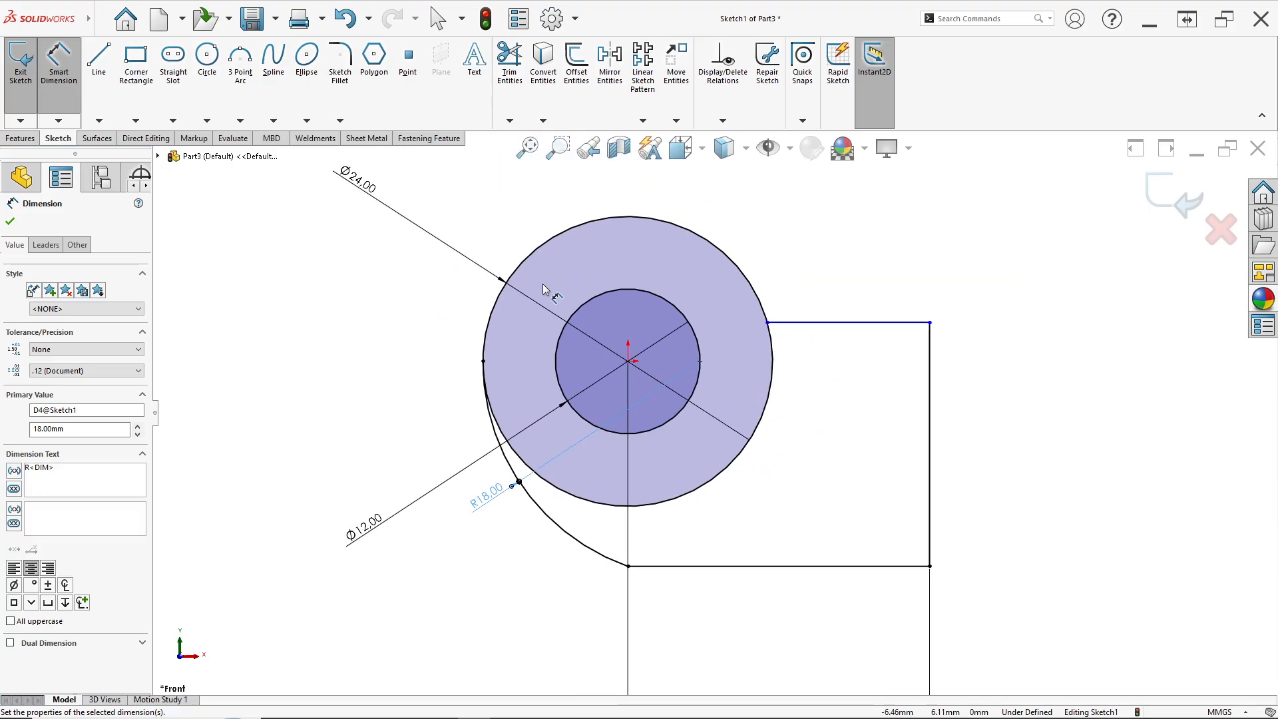
{"action": "left_click", "coordinate": [939, 452]}
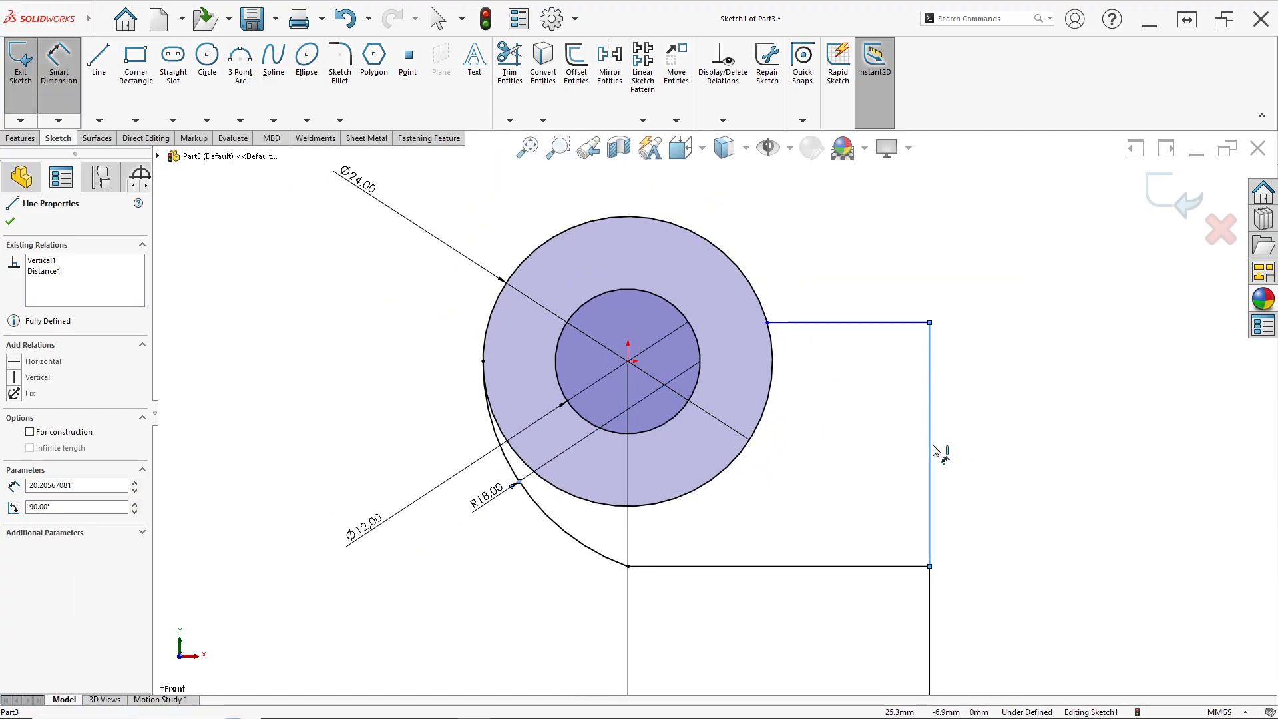
{"action": "left_click", "coordinate": [896, 466]}
{"action": "key", "text": "alt+Tab"}
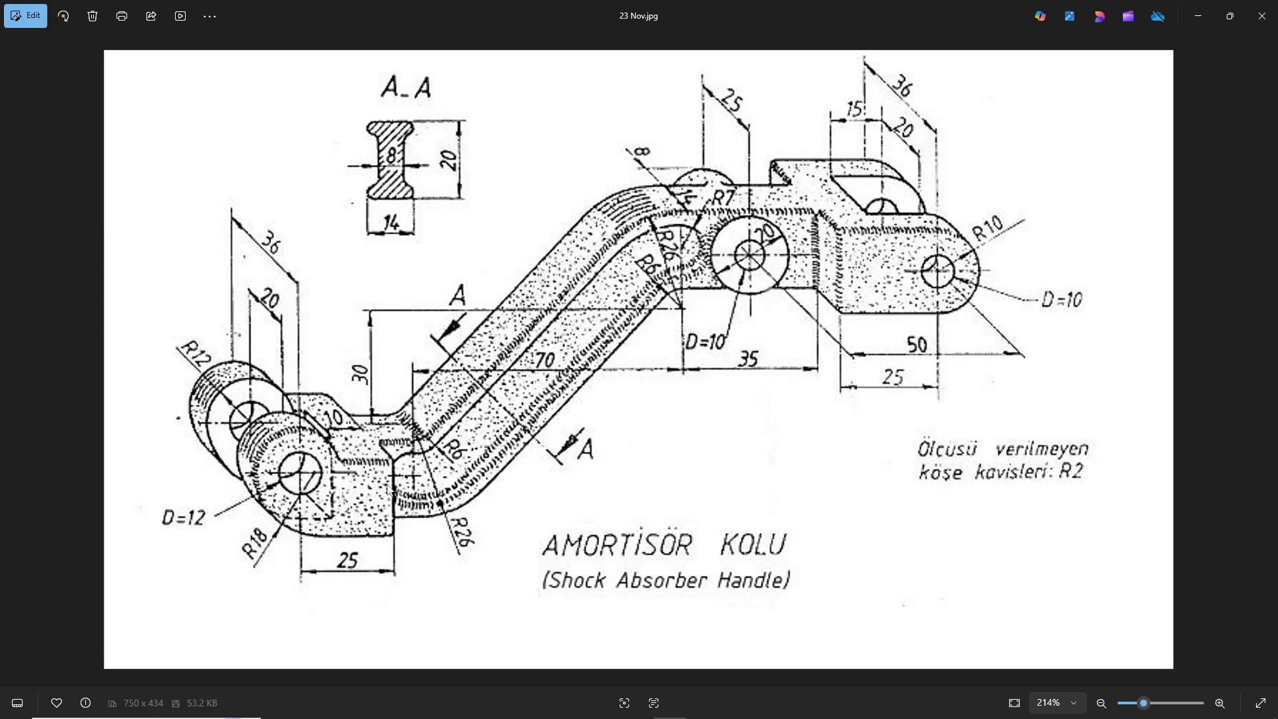
{"action": "key", "text": "alt+Tab"}
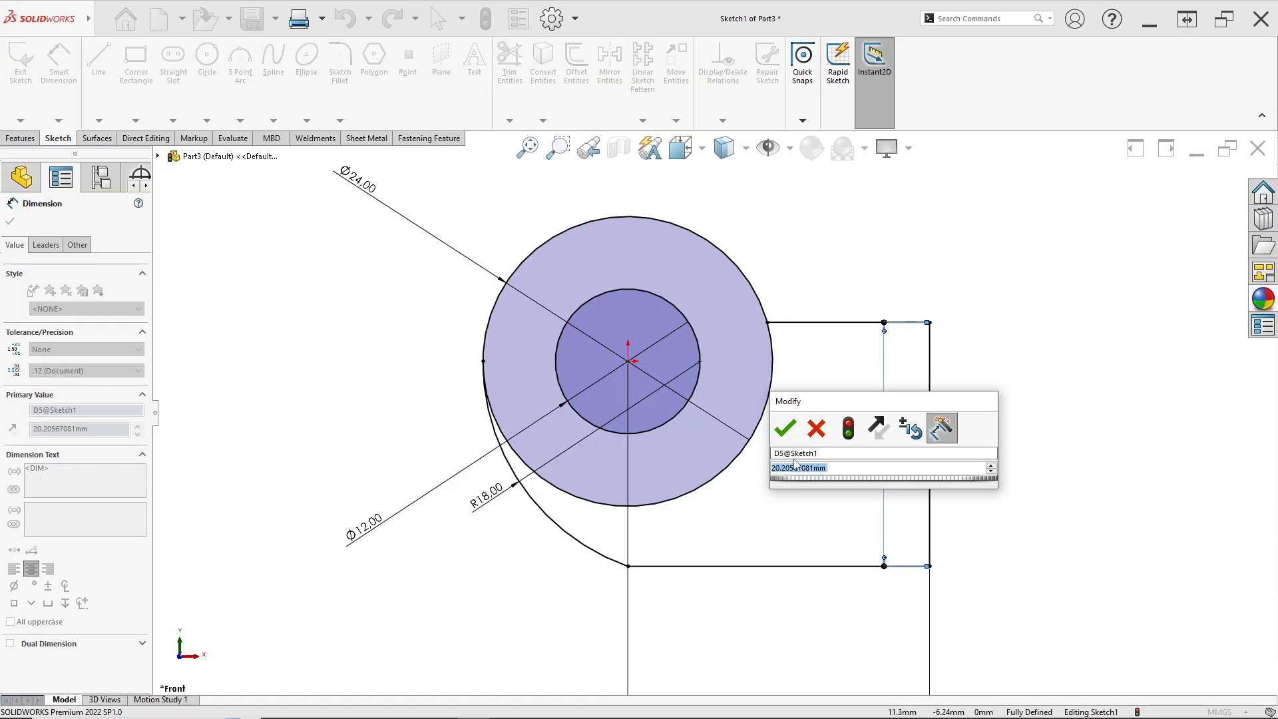
{"action": "type", "text": "20"}
{"action": "key", "text": "Return"}
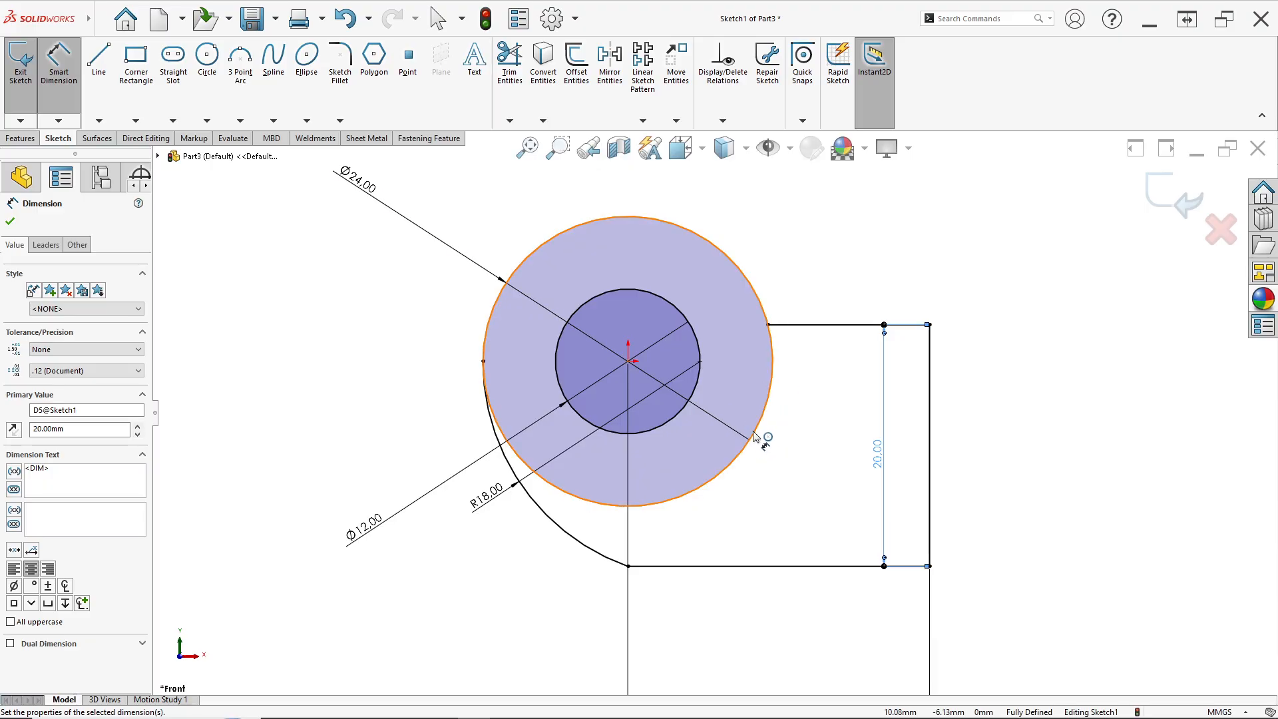
Trim away the outer circle's lower-right segment inside the line chain with Power trim
{"action": "left_click", "coordinate": [503, 85]}
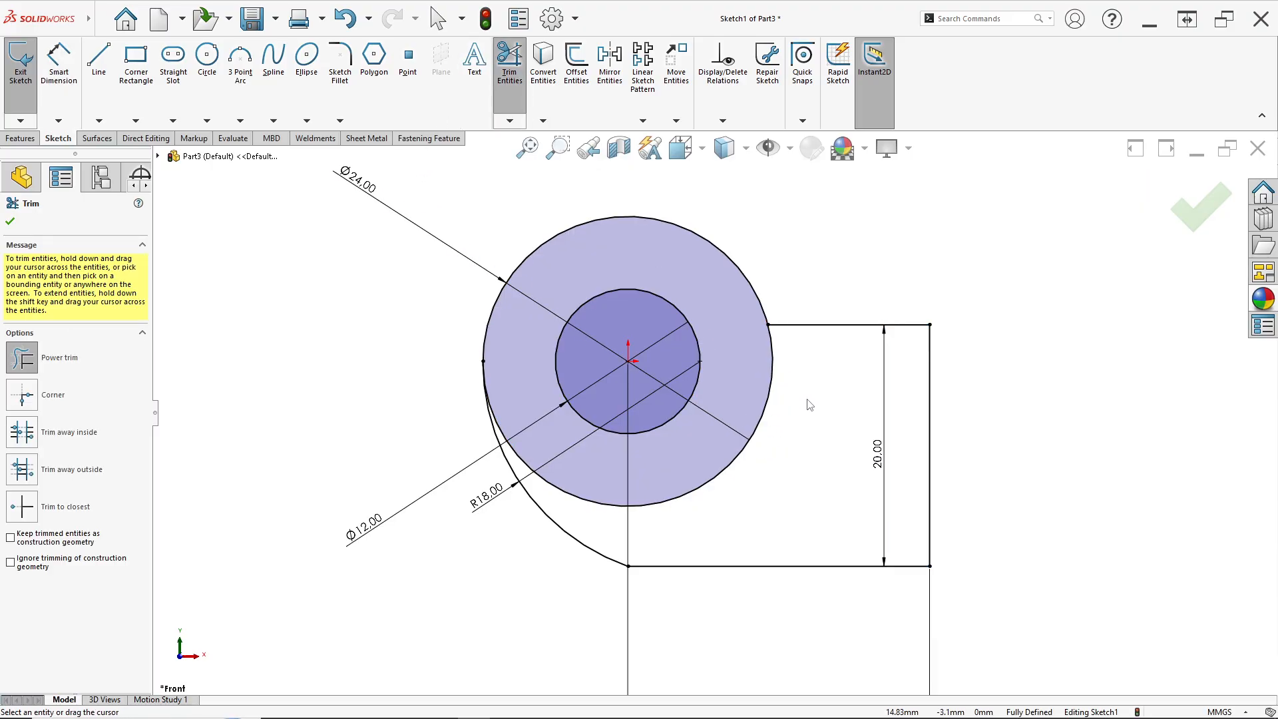
{"action": "left_click_drag", "start_coordinate": [804, 405], "coordinate": [784, 400]}
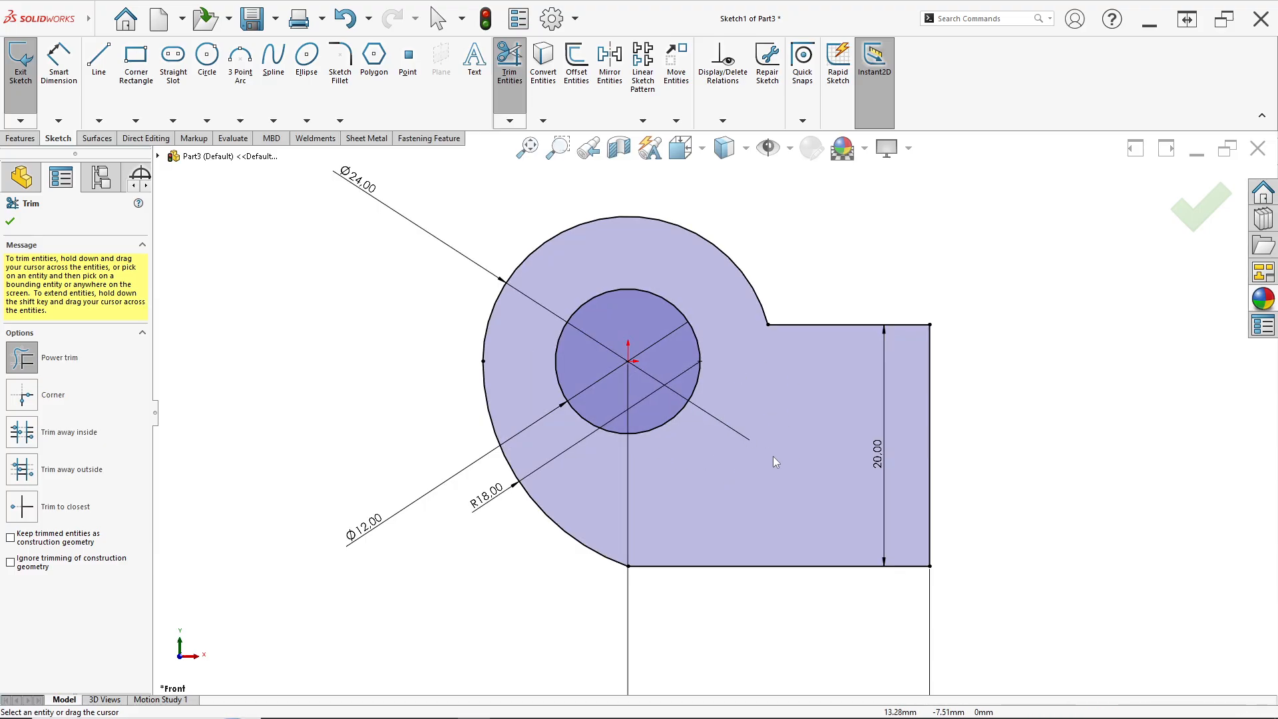
{"action": "left_click", "coordinate": [10, 225]}
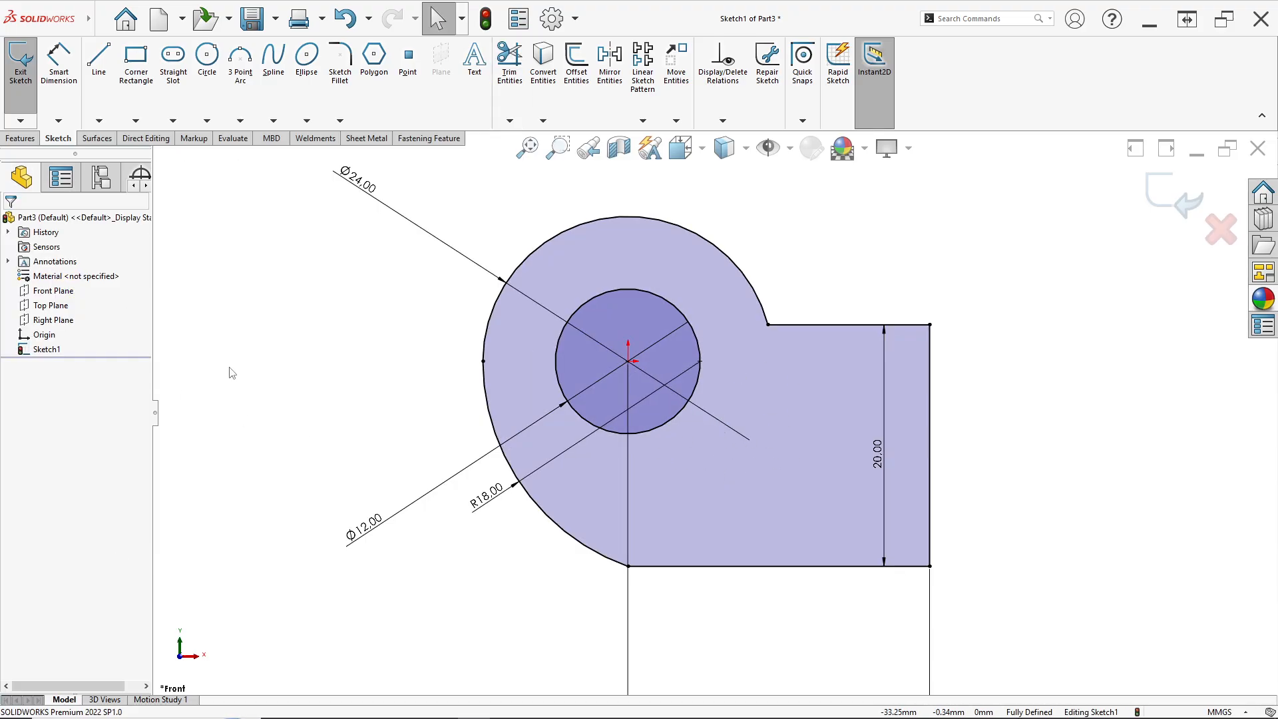
{"action": "scroll", "coordinate": [706, 411], "scroll_direction": "up", "scroll_amount": 4}
{"action": "scroll", "coordinate": [915, 432], "scroll_direction": "down", "scroll_amount": 2}
{"action": "scroll", "coordinate": [824, 453], "scroll_direction": "up", "scroll_amount": 1}
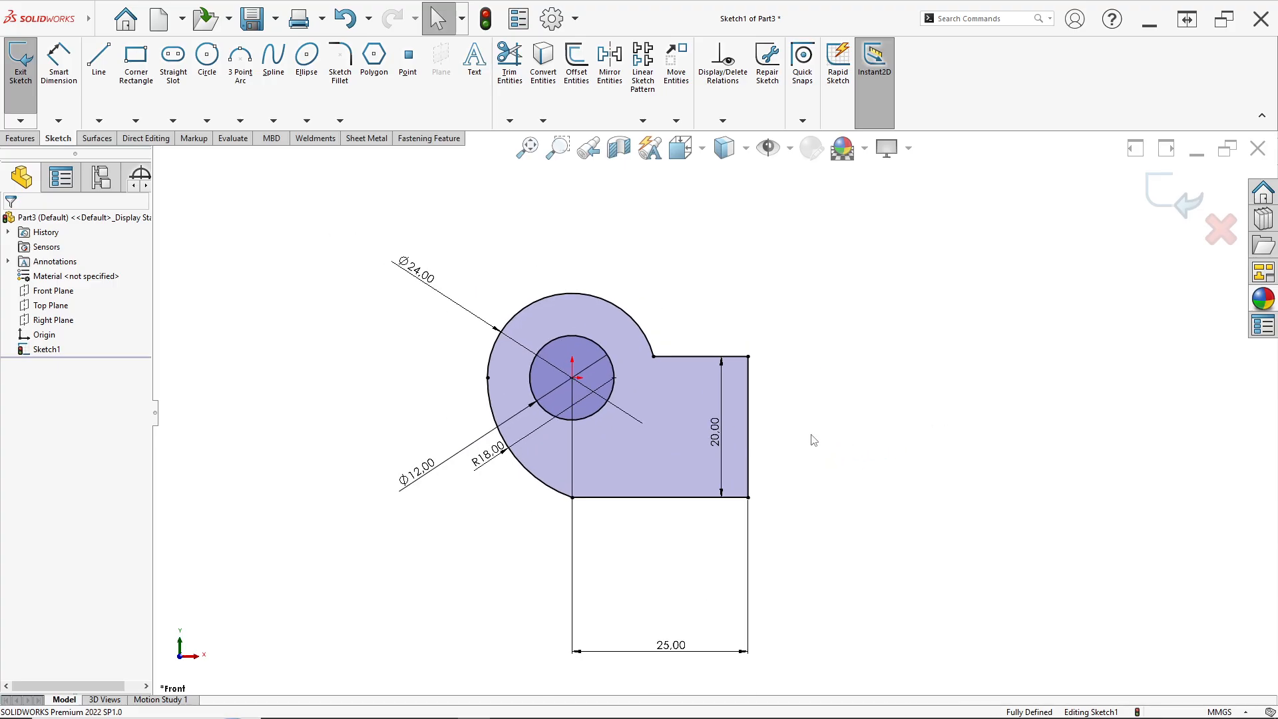
{"action": "scroll", "coordinate": [813, 439], "scroll_direction": "down", "scroll_amount": 2}
{"action": "scroll", "coordinate": [793, 436], "scroll_direction": "up", "scroll_amount": 3}
{"action": "scroll", "coordinate": [757, 389], "scroll_direction": "down", "scroll_amount": 3}
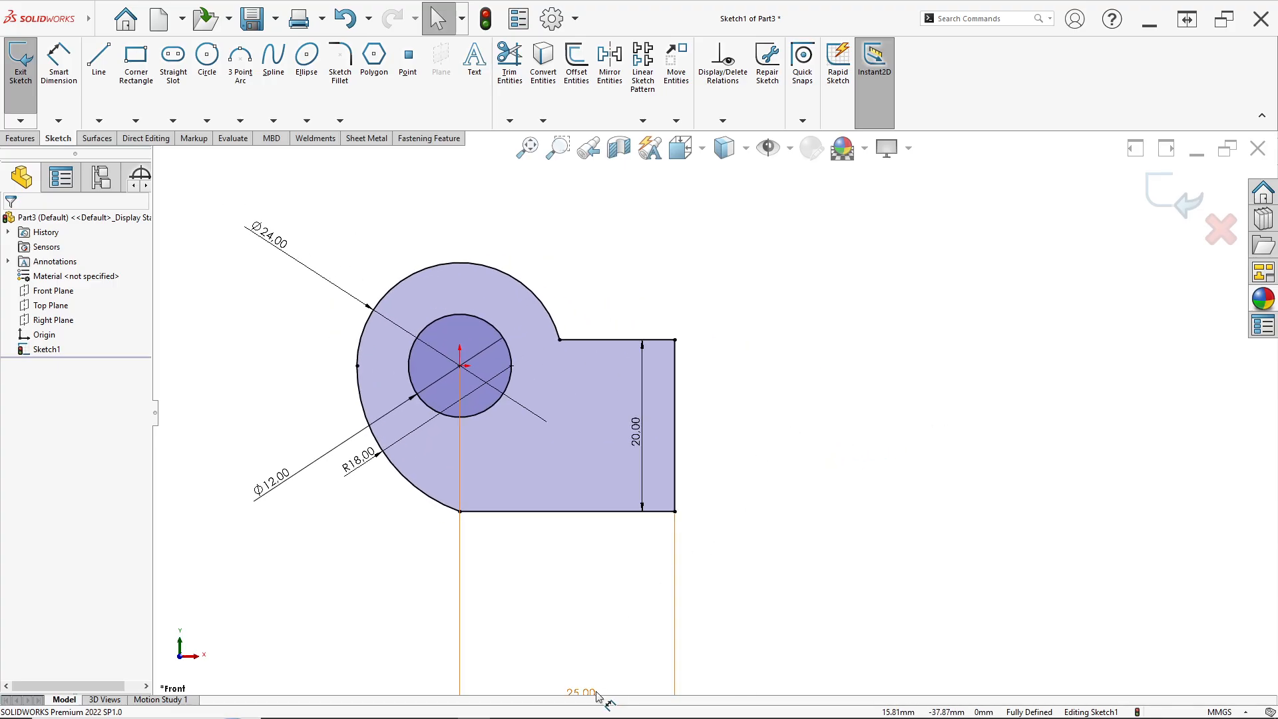
Place the 25 mm horizontal dimension of the rectangular section below the sketch, checking the reference drawing
{"action": "left_click_drag", "start_coordinate": [581, 693], "coordinate": [586, 558]}
{"action": "scroll", "coordinate": [866, 278], "scroll_direction": "up", "scroll_amount": 1}
{"action": "scroll", "coordinate": [868, 295], "scroll_direction": "down", "scroll_amount": 1}
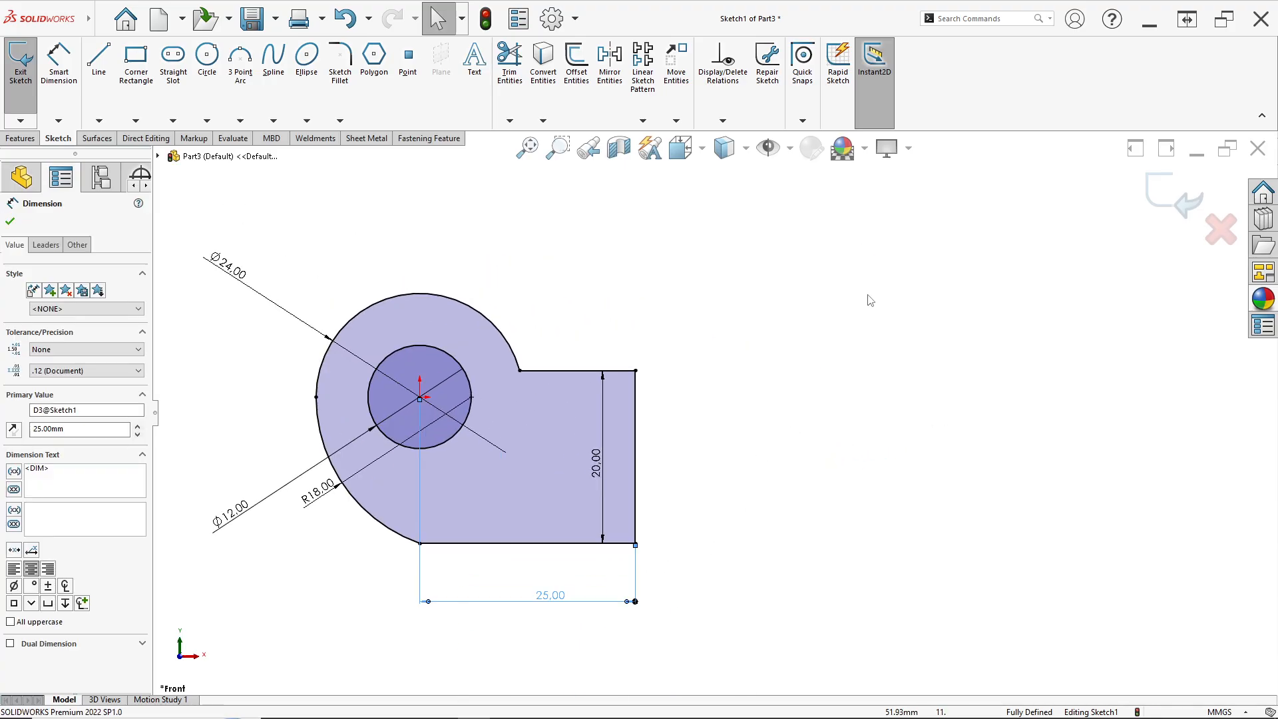
{"action": "scroll", "coordinate": [859, 304], "scroll_direction": "up", "scroll_amount": 2}
{"action": "scroll", "coordinate": [880, 298], "scroll_direction": "down", "scroll_amount": 1}
{"action": "key", "text": "alt+Tab"}
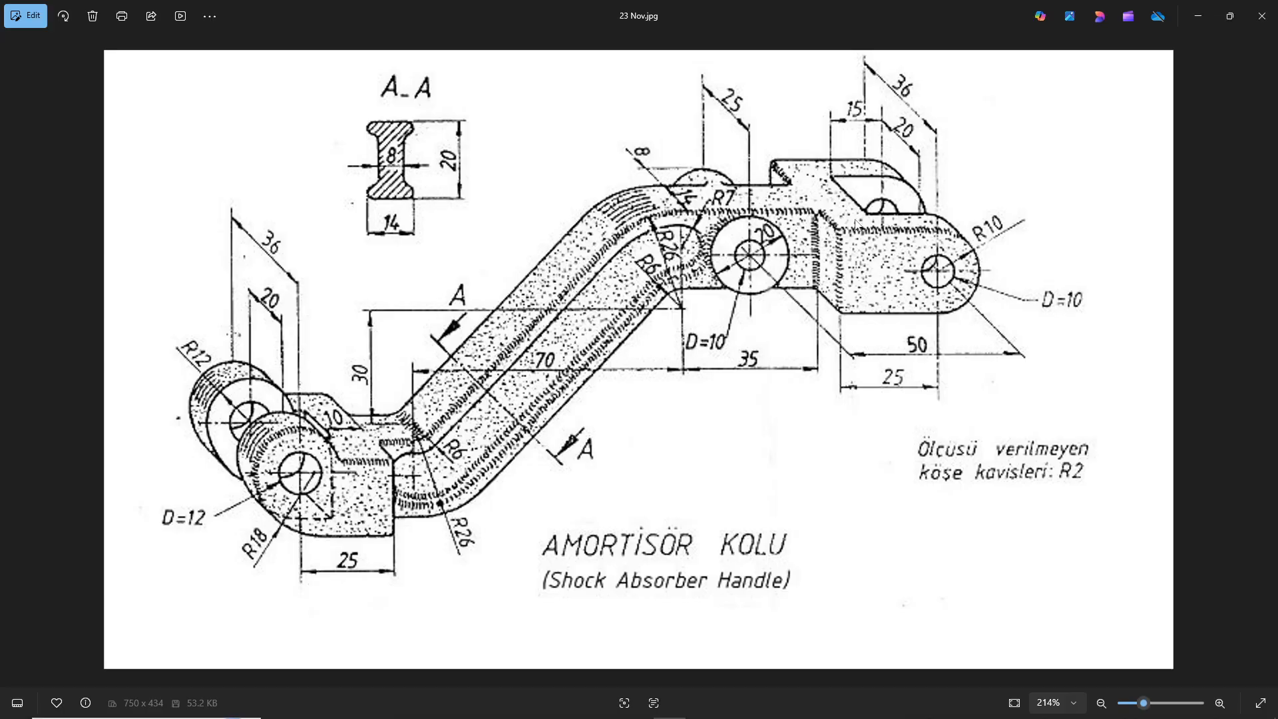
{"action": "key", "text": "alt+Tab"}
Draw a line chain from the rectangle's upper-right corner: horizontal line, tangent arc, inclined line, tangent arc, horizontal line
{"action": "left_click", "coordinate": [99, 60]}
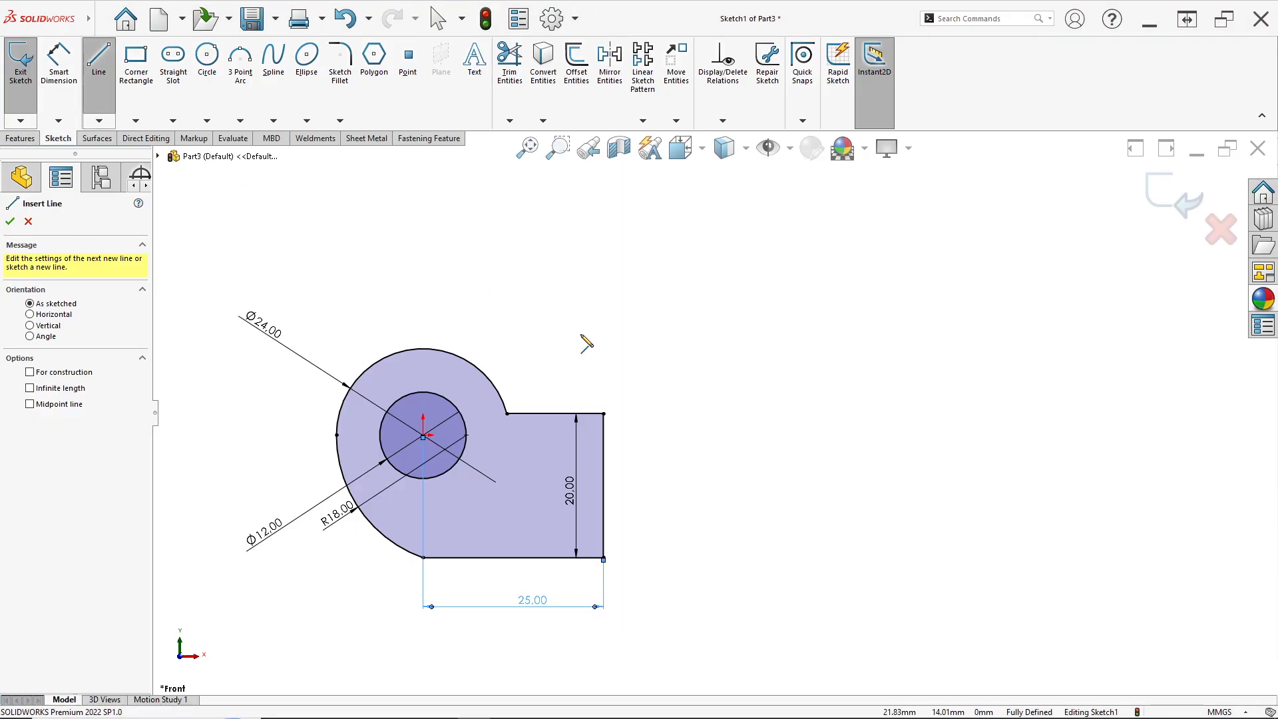
{"action": "left_click", "coordinate": [604, 414]}
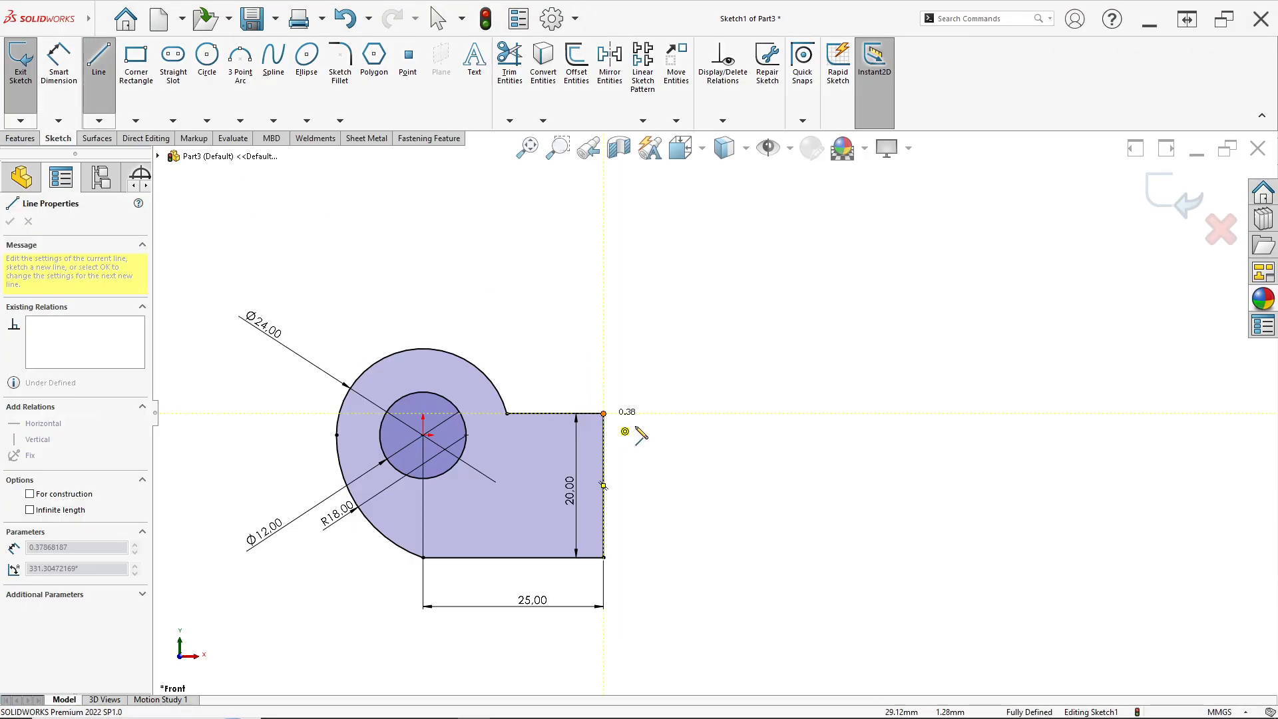
{"action": "left_click", "coordinate": [695, 413]}
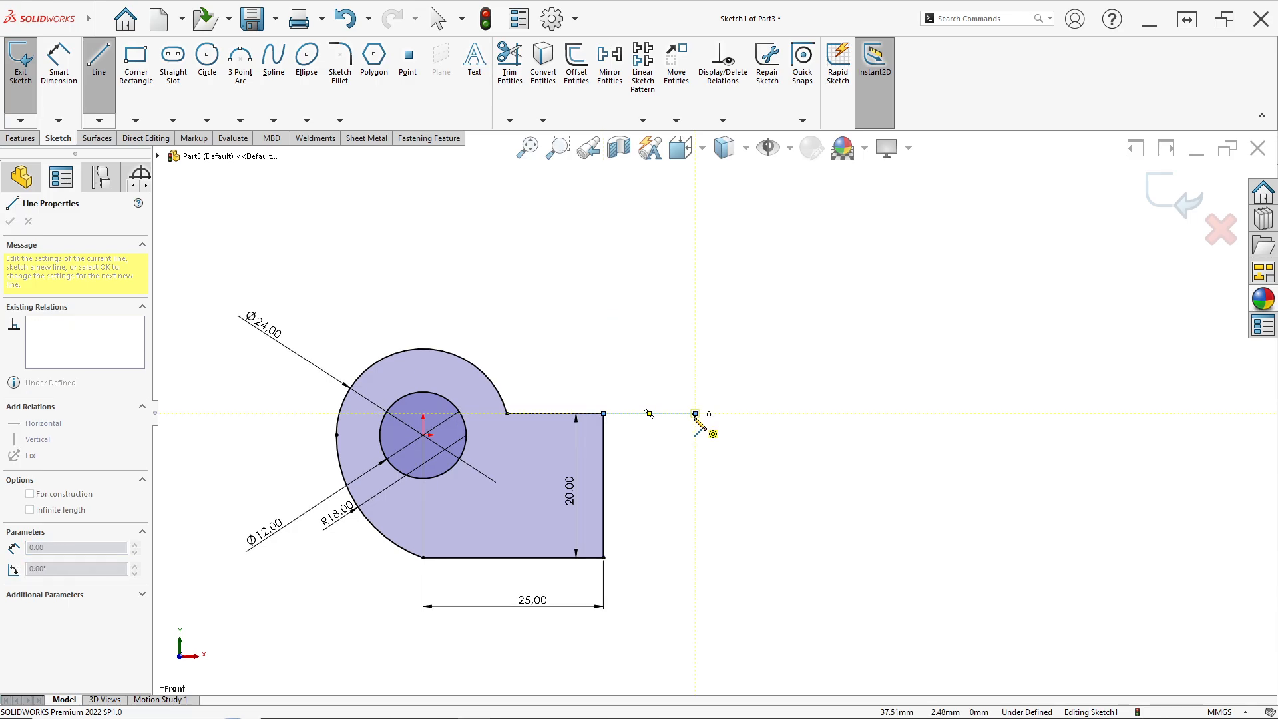
{"action": "left_click", "coordinate": [728, 398]}
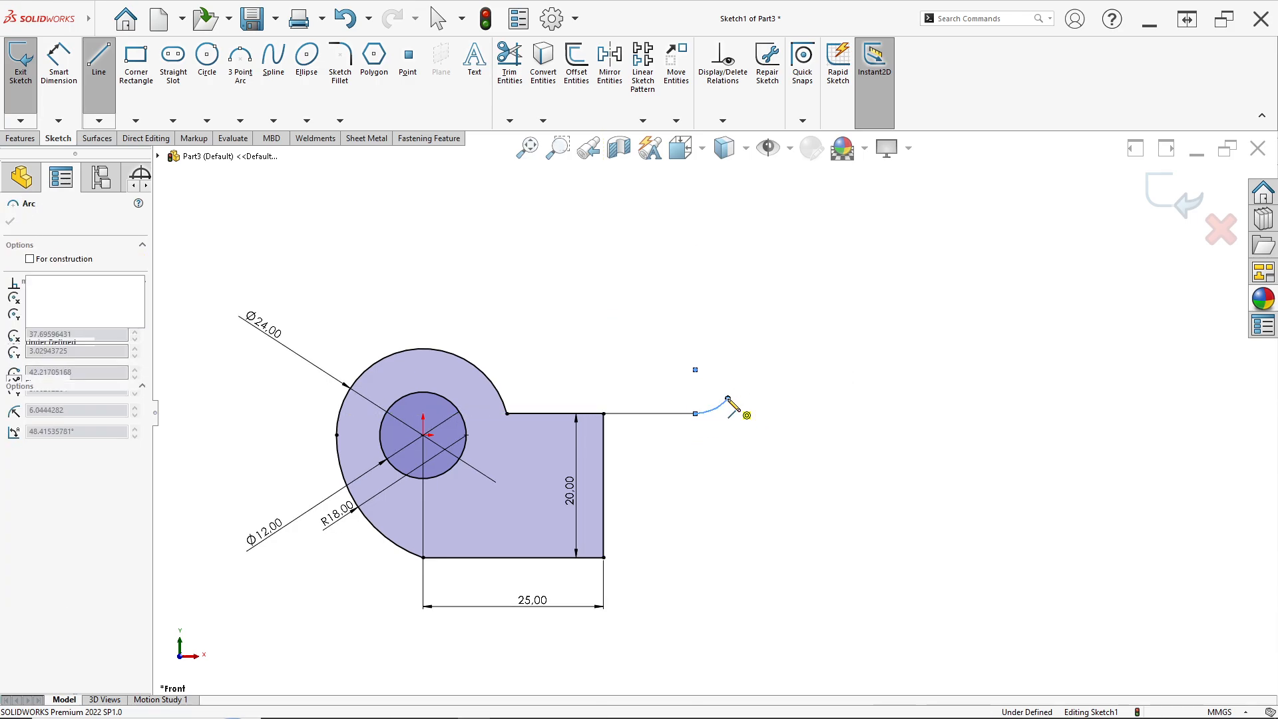
{"action": "left_click", "coordinate": [878, 231]}
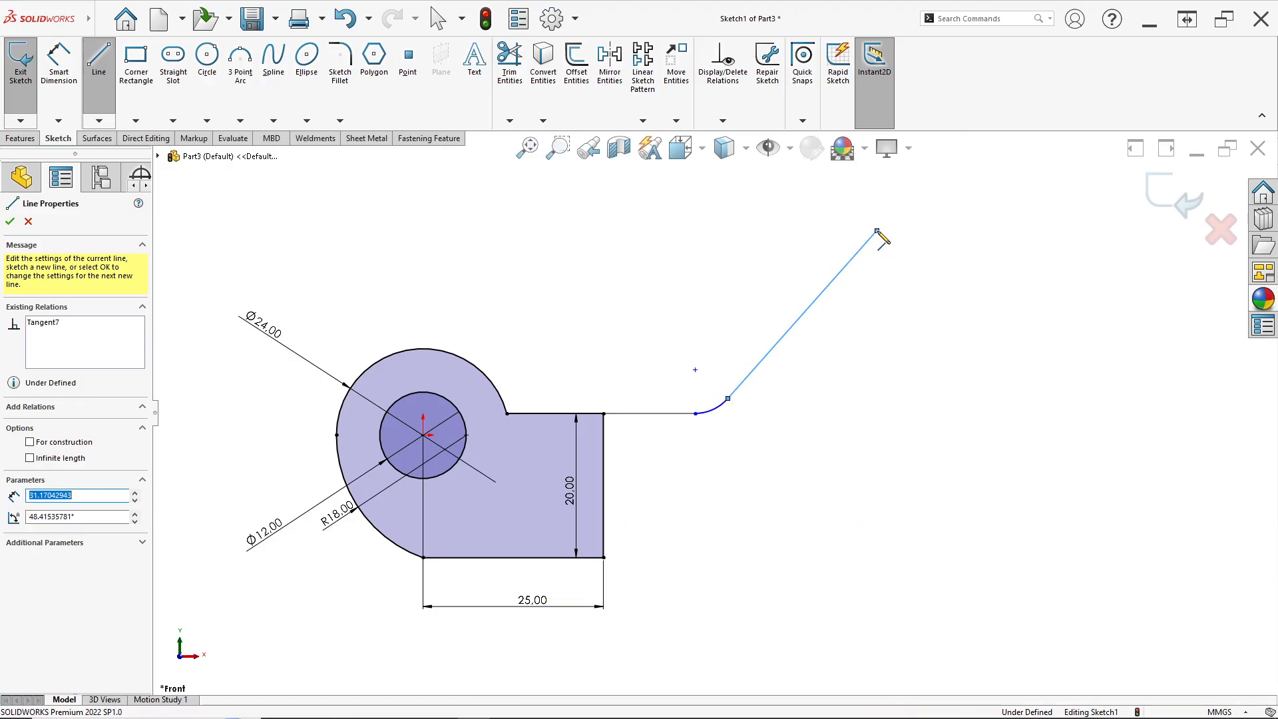
{"action": "left_click", "coordinate": [963, 192]}
{"action": "left_click", "coordinate": [1051, 193]}
{"action": "key", "text": "Escape"}
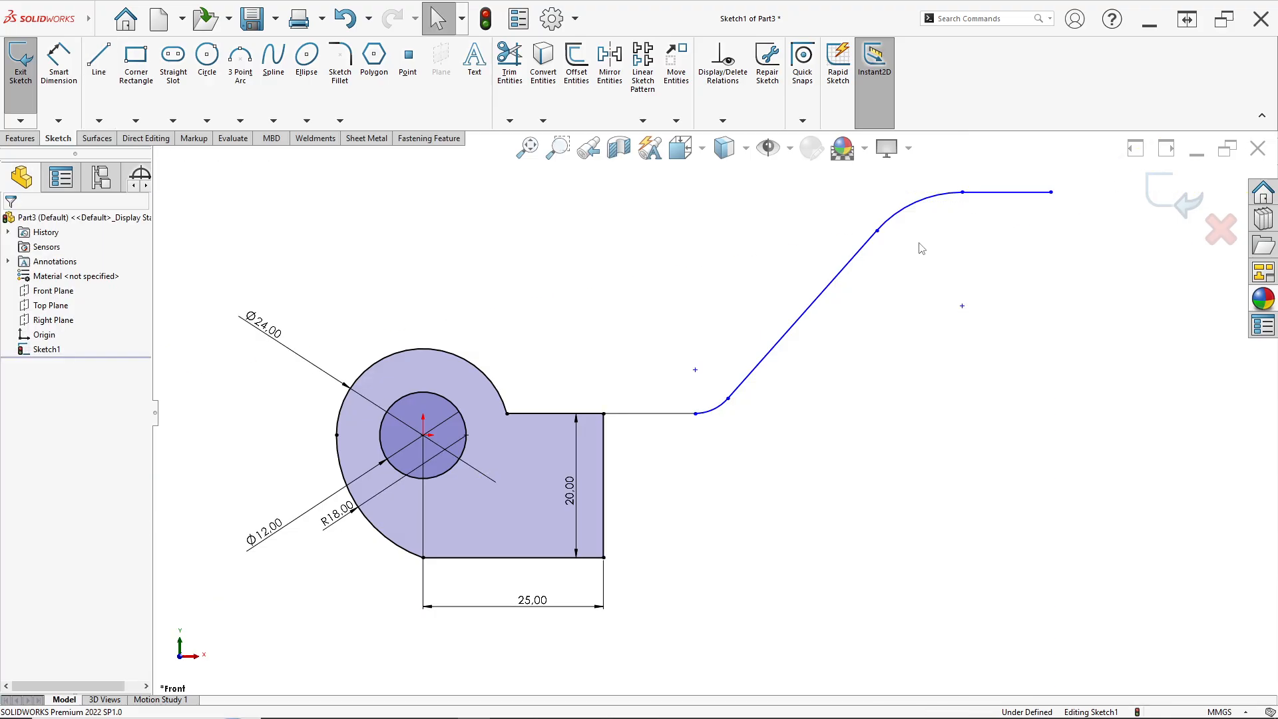
Inspect the endpoints and junctions of the new line chain and compare them with the reference drawing
{"action": "scroll", "coordinate": [921, 249], "scroll_direction": "down", "scroll_amount": 1}
{"action": "left_click", "coordinate": [646, 456]}
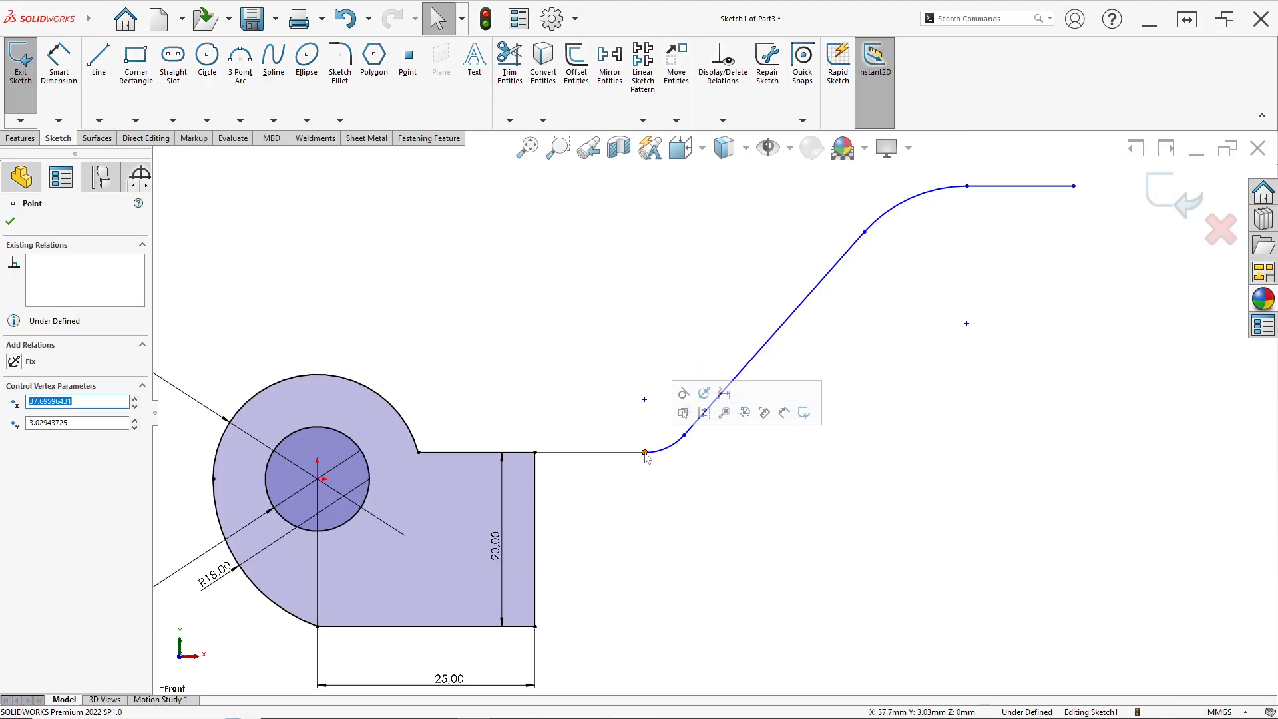
{"action": "key", "text": "Escape"}
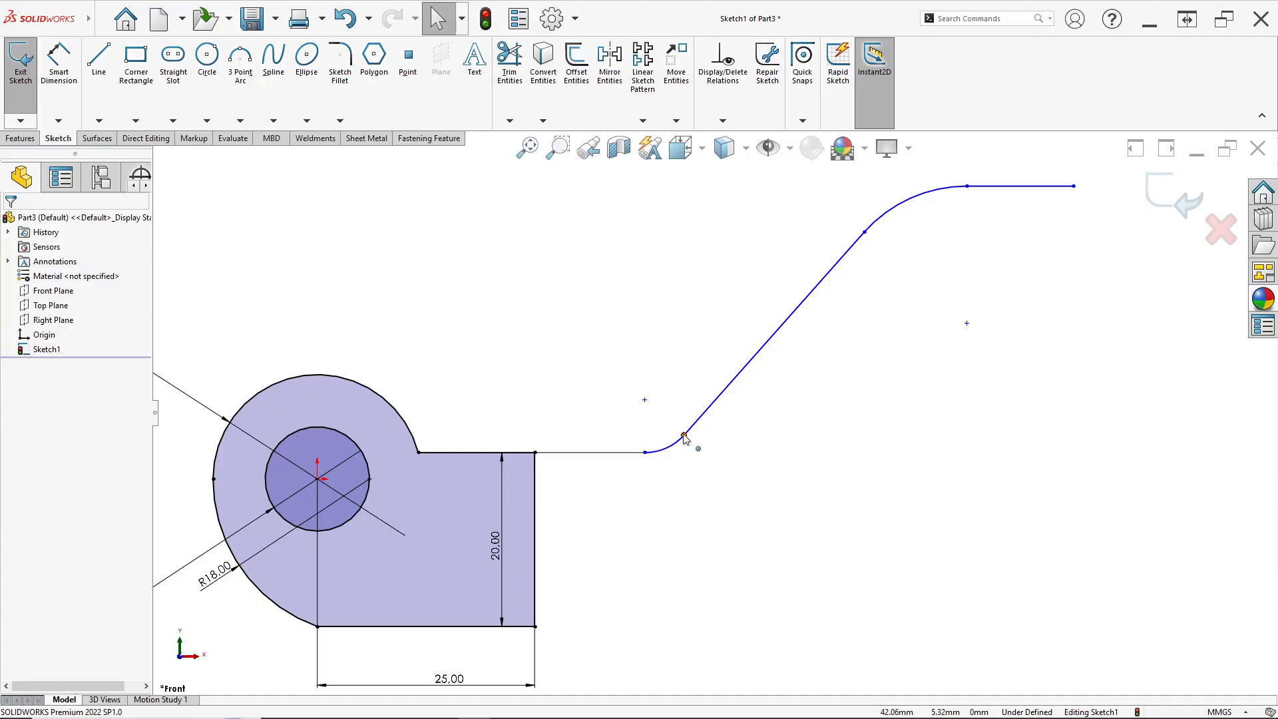
{"action": "left_click", "coordinate": [683, 435]}
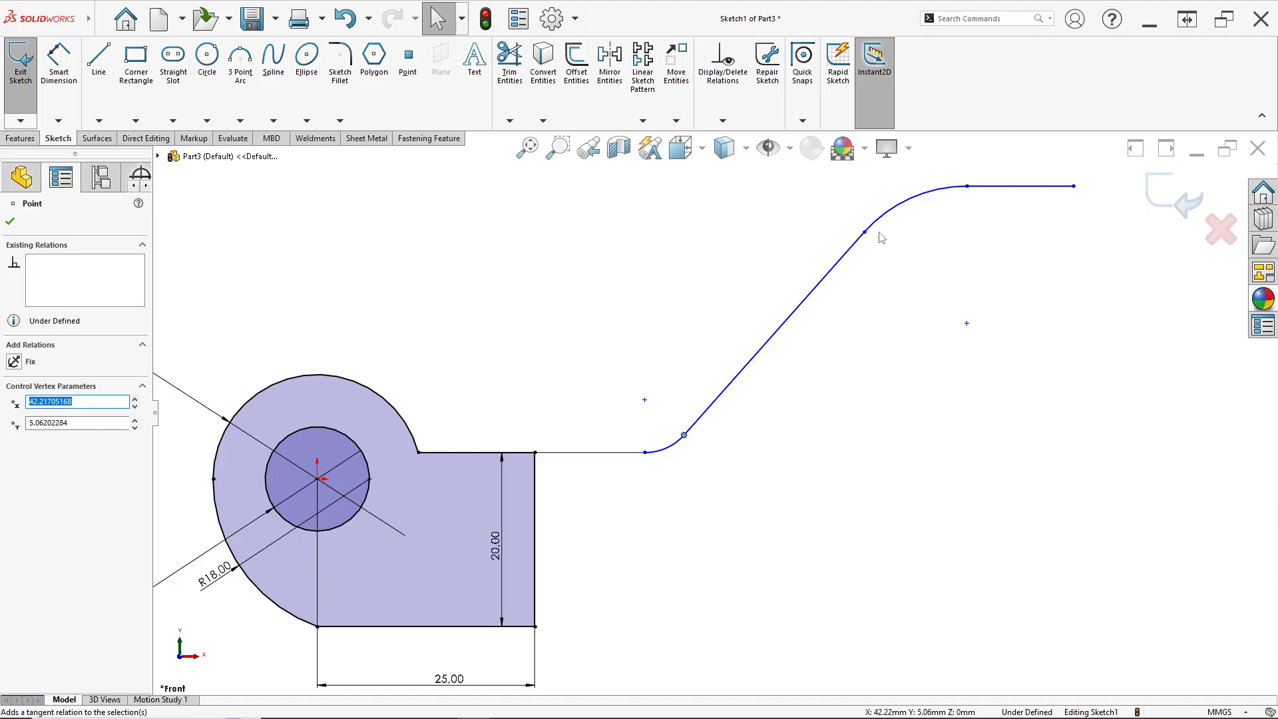
{"action": "left_click", "coordinate": [866, 233]}
{"action": "left_click", "coordinate": [903, 180]}
{"action": "left_click", "coordinate": [903, 296]}
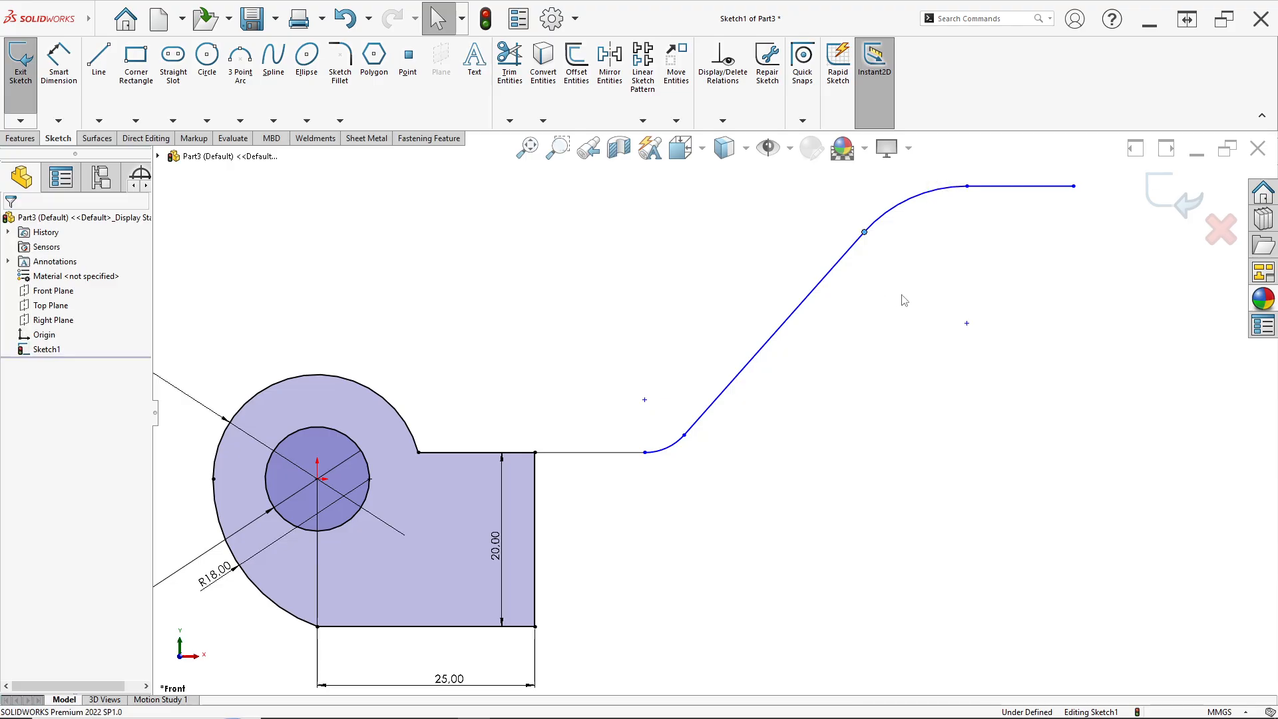
{"action": "left_click", "coordinate": [968, 187]}
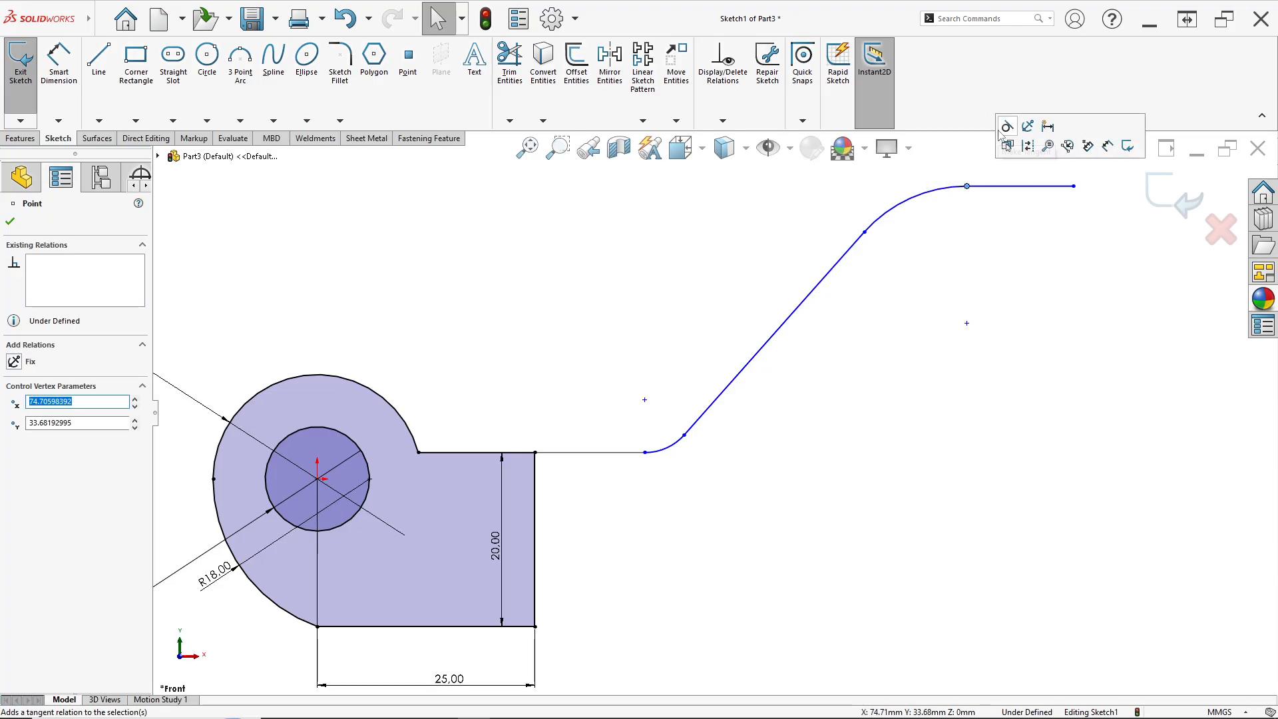
{"action": "left_click", "coordinate": [789, 251]}
{"action": "key", "text": "alt+Tab"}
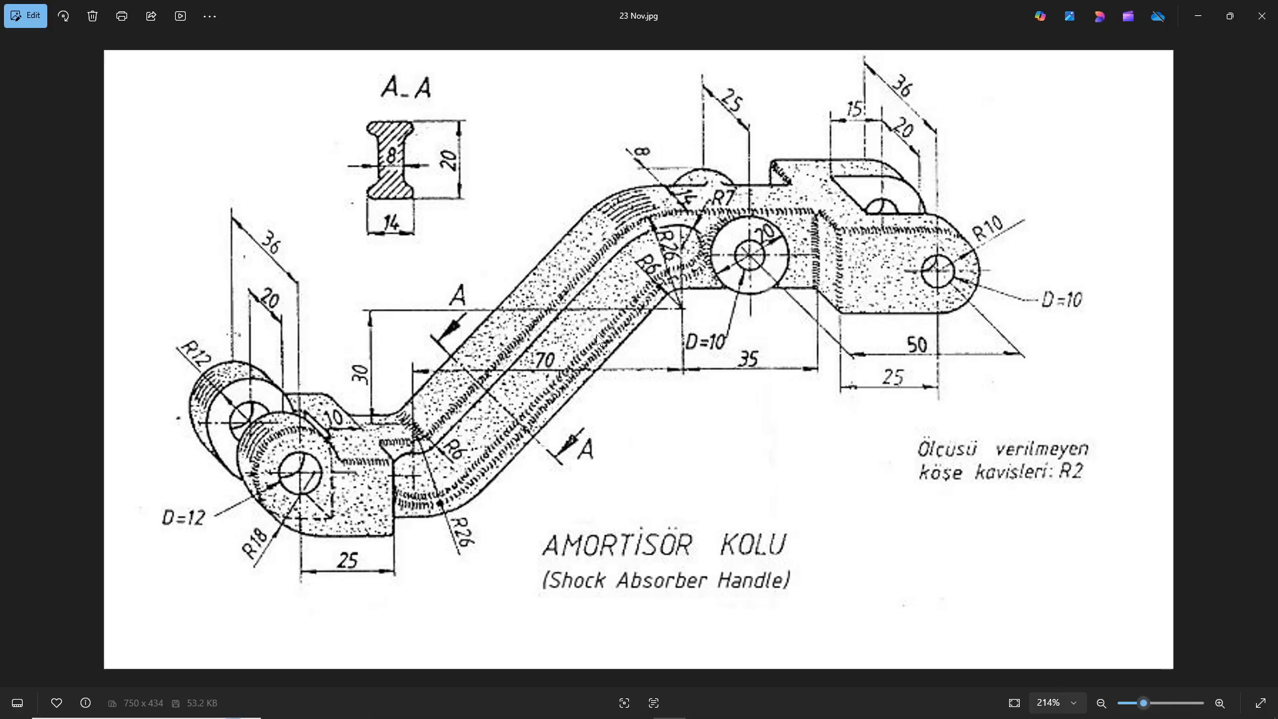
{"action": "key", "text": "alt+Tab"}
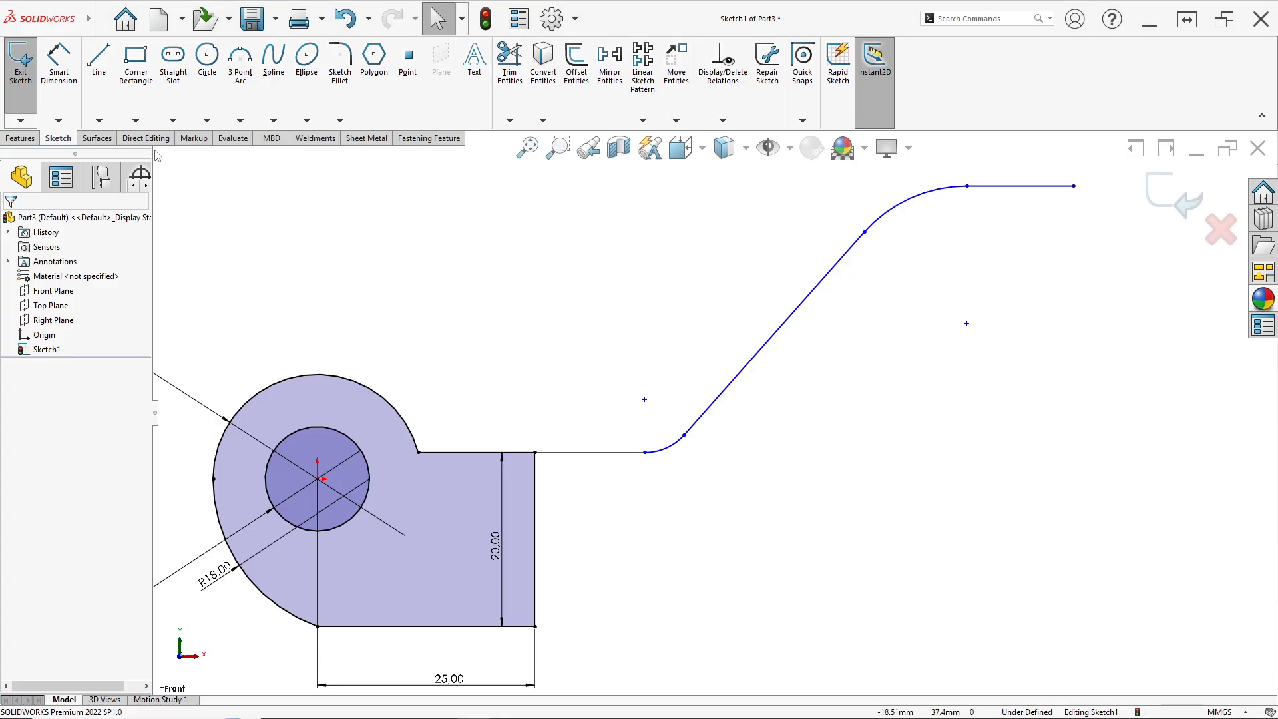
Dimension the vertical distance from the lower horizontal line to the upper arc's centre as 30 mm
{"action": "left_click", "coordinate": [58, 72]}
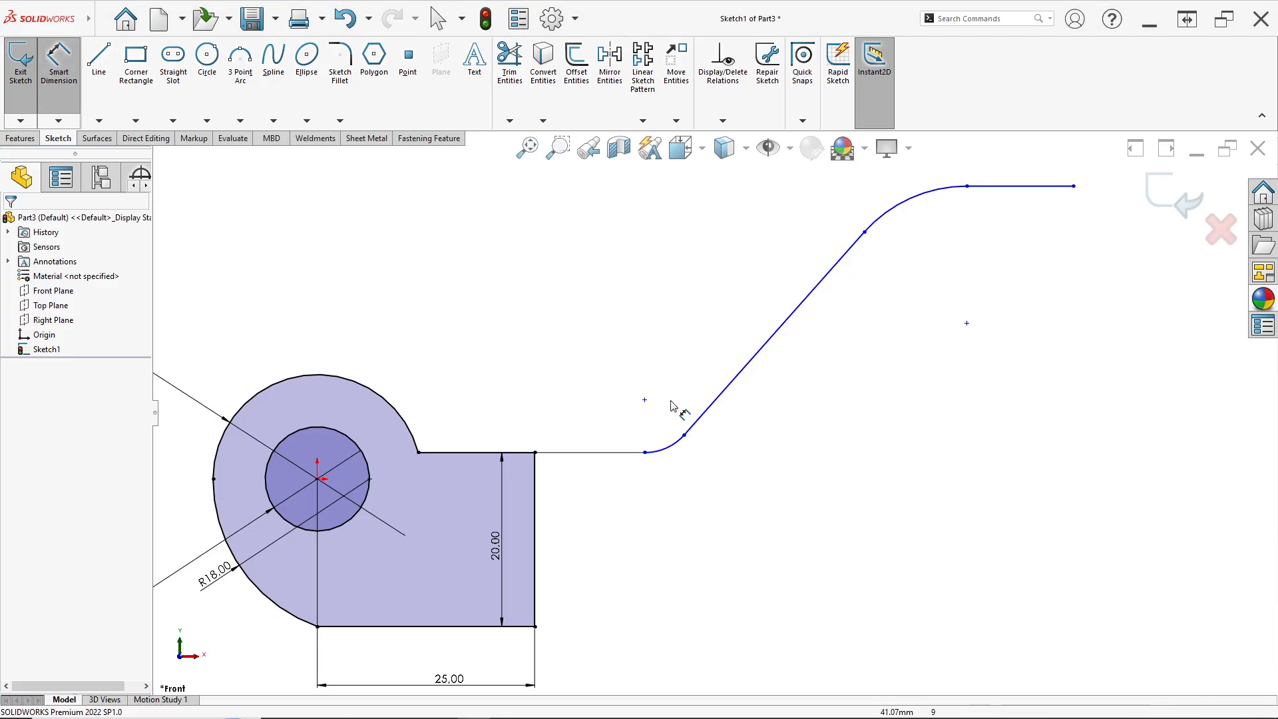
{"action": "left_click", "coordinate": [591, 454]}
{"action": "left_click", "coordinate": [967, 324]}
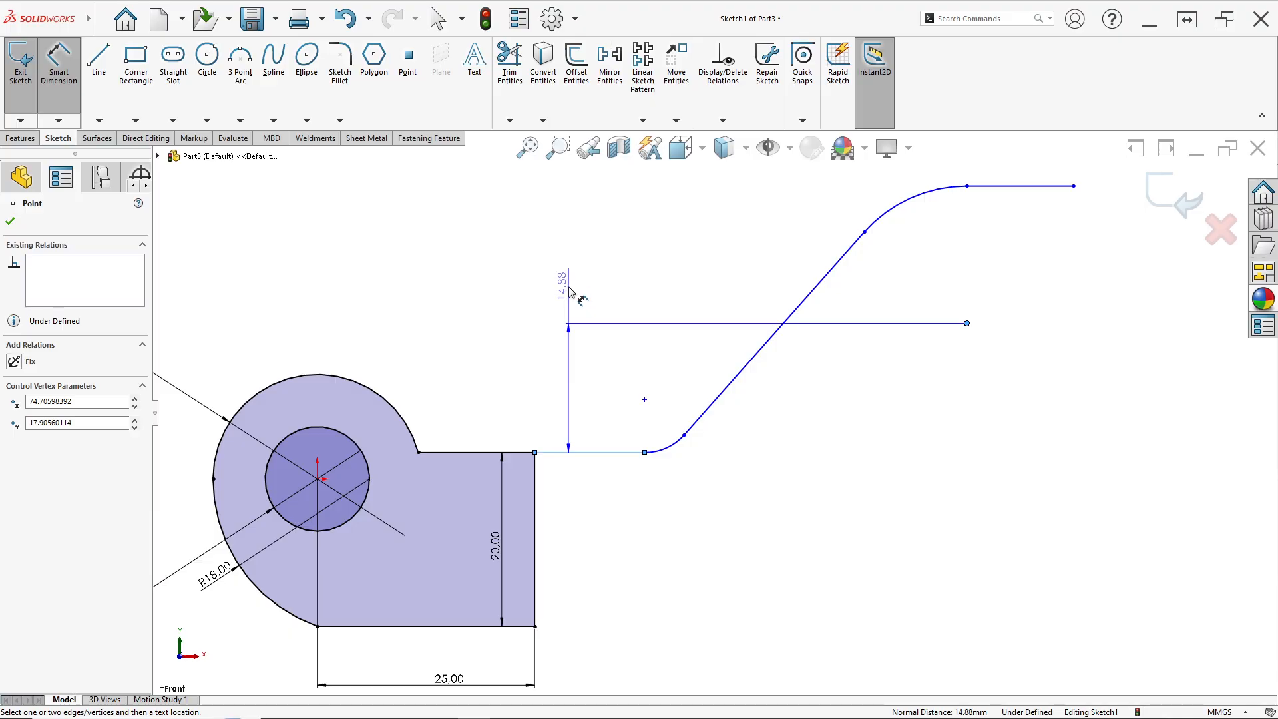
{"action": "left_click", "coordinate": [602, 312]}
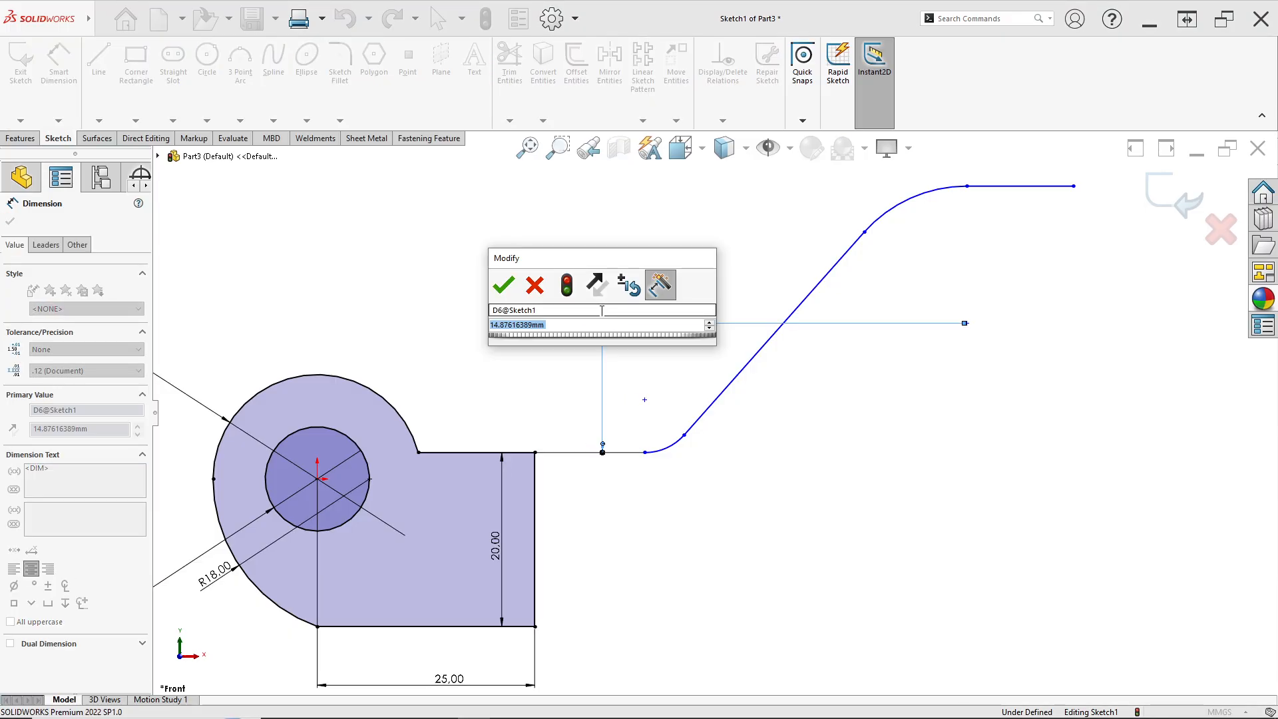
{"action": "type", "text": "30"}
{"action": "key", "text": "Return"}
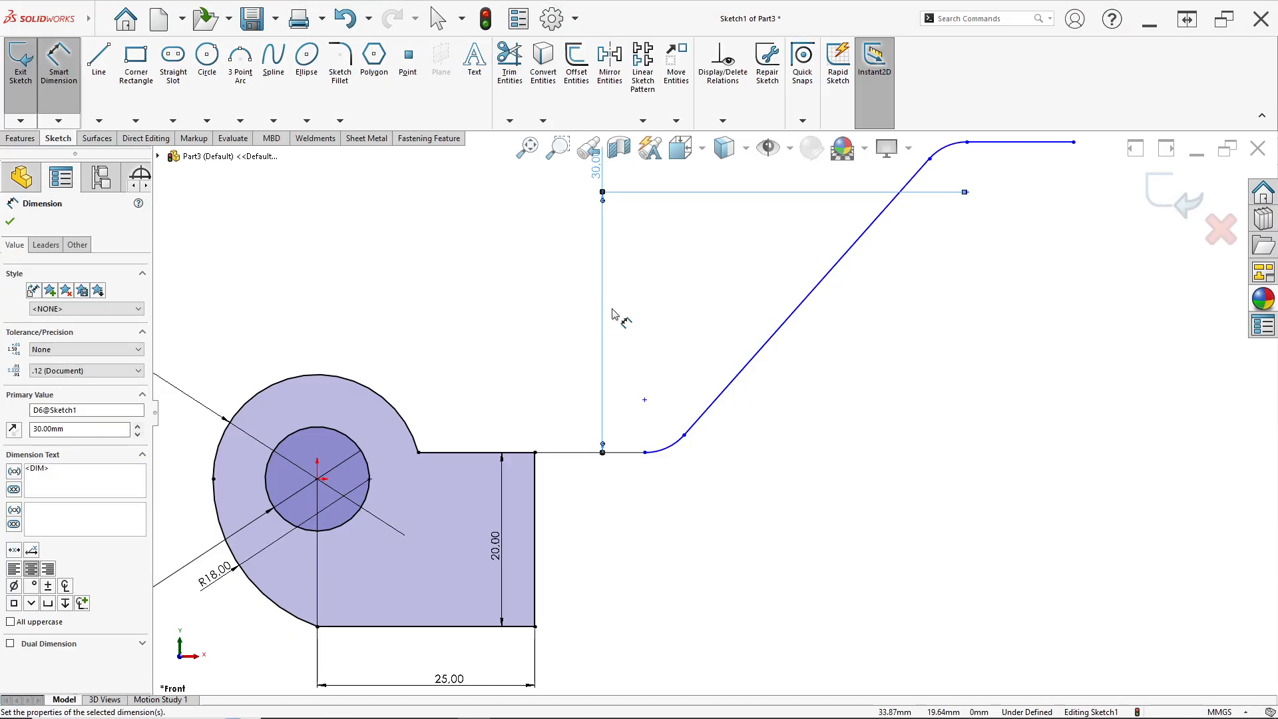
Dimension the horizontal distance between the lower and upper arc centres as 70 mm
{"action": "key", "text": "f"}
{"action": "scroll", "coordinate": [671, 436], "scroll_direction": "down", "scroll_amount": 2}
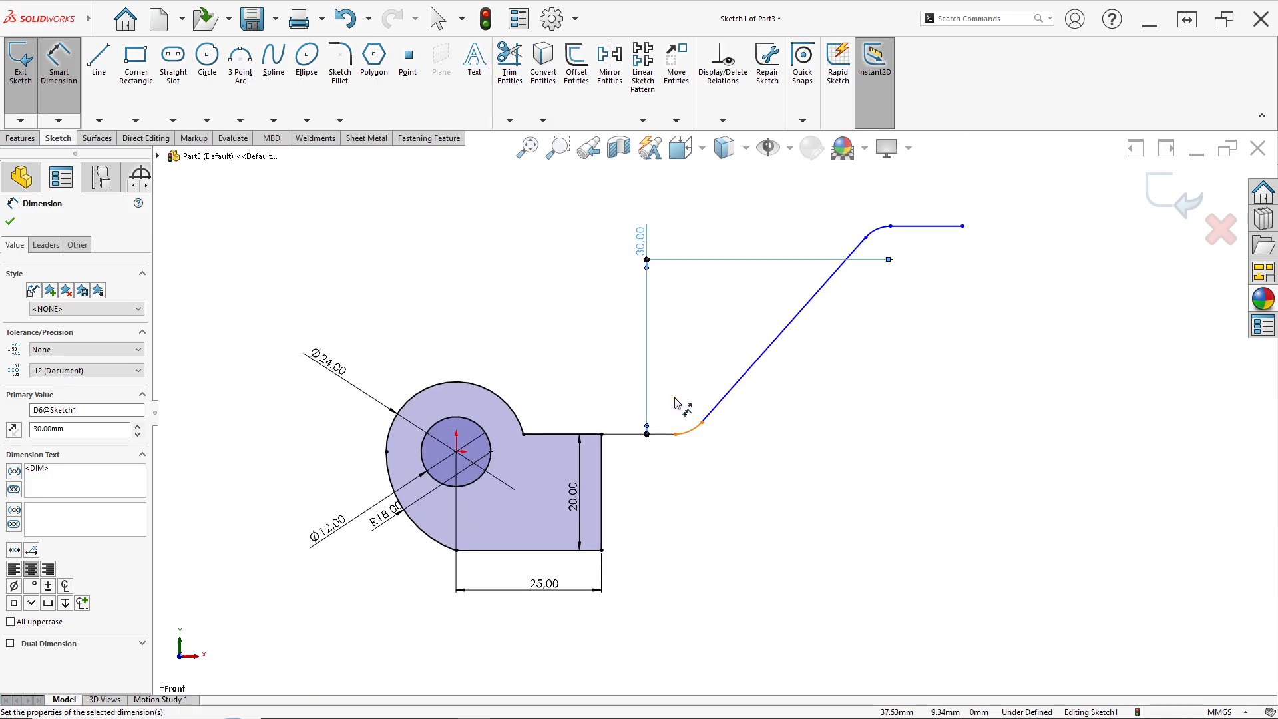
{"action": "left_click", "coordinate": [675, 401]}
{"action": "left_click", "coordinate": [890, 260]}
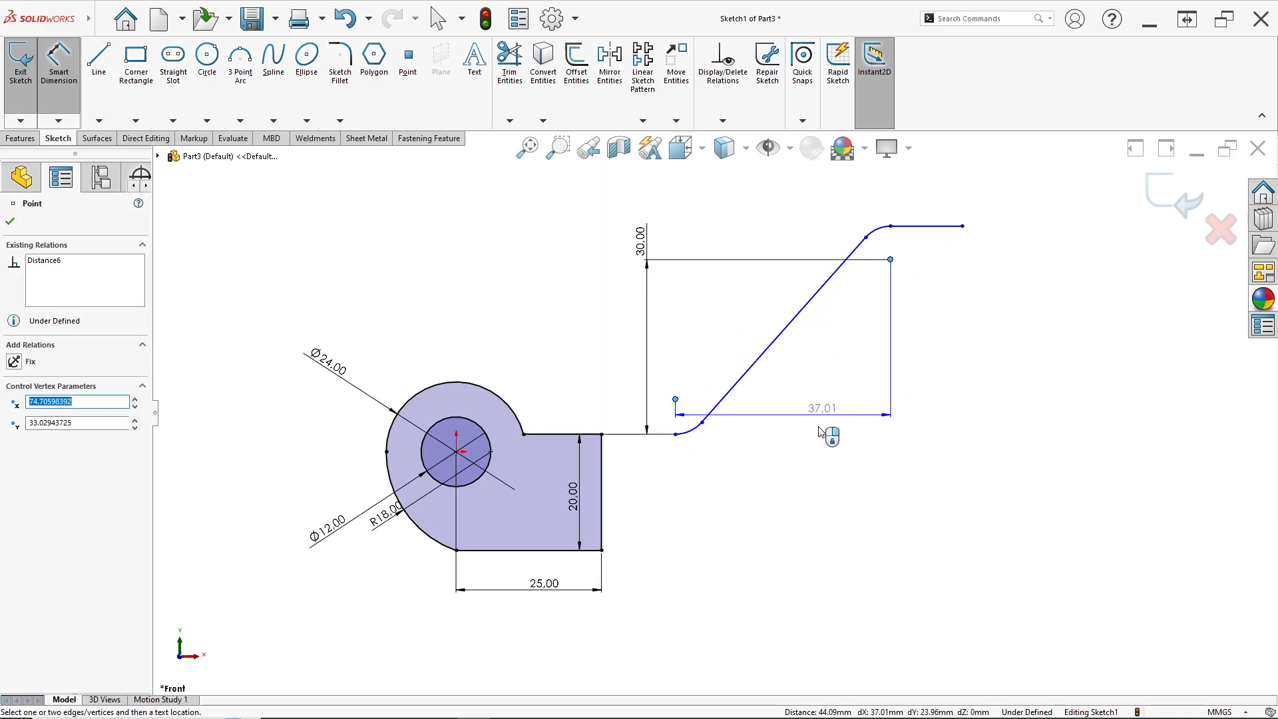
{"action": "key", "text": "alt+Tab"}
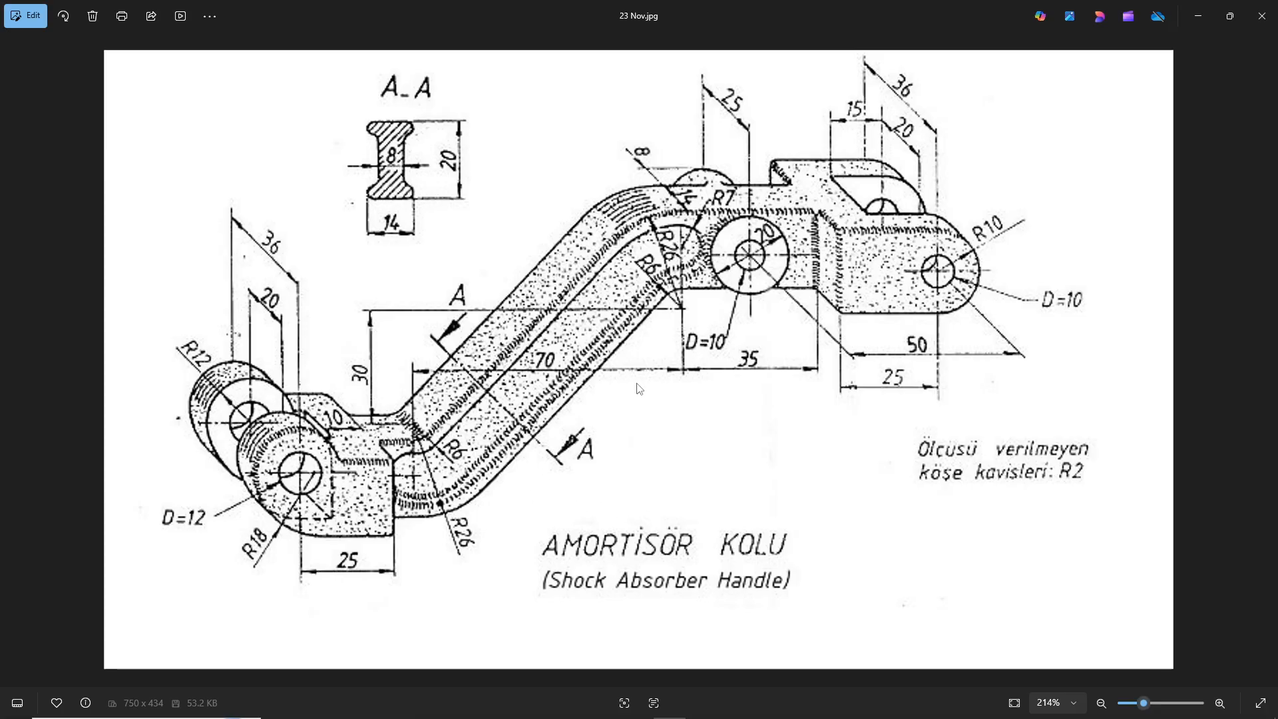
{"action": "key", "text": "alt+Tab"}
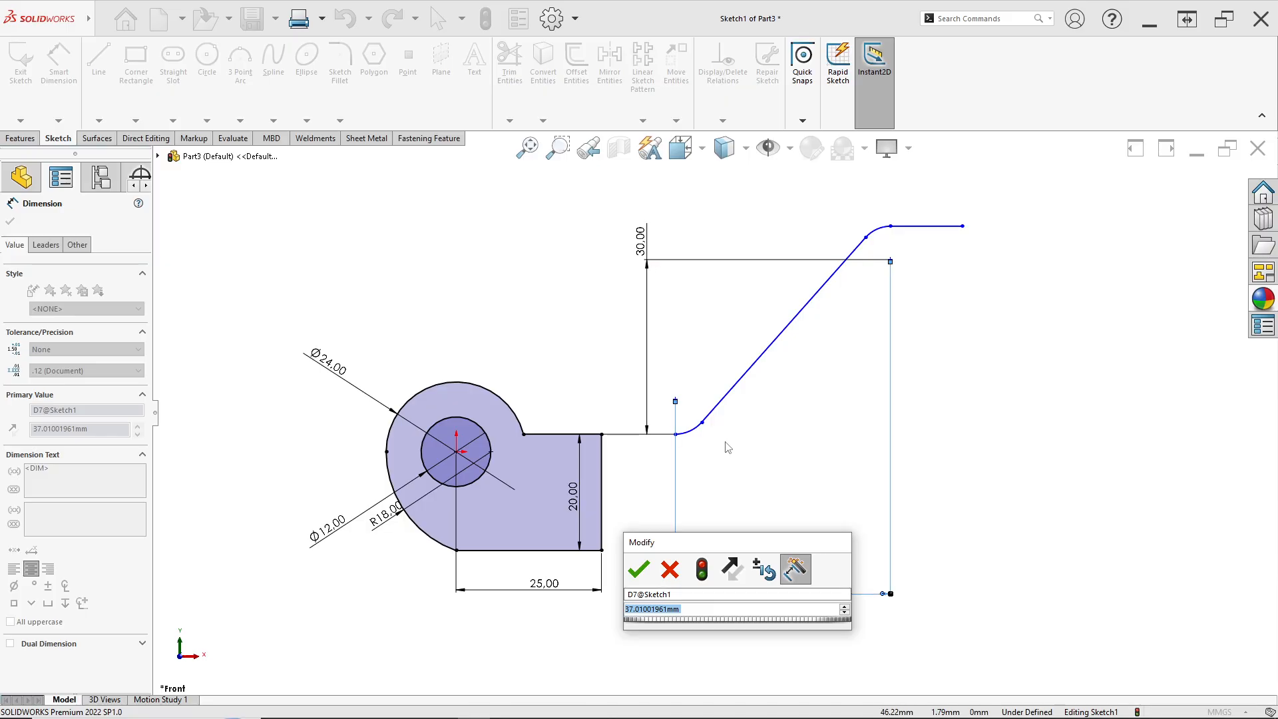
{"action": "type", "text": "70"}
{"action": "key", "text": "Return"}
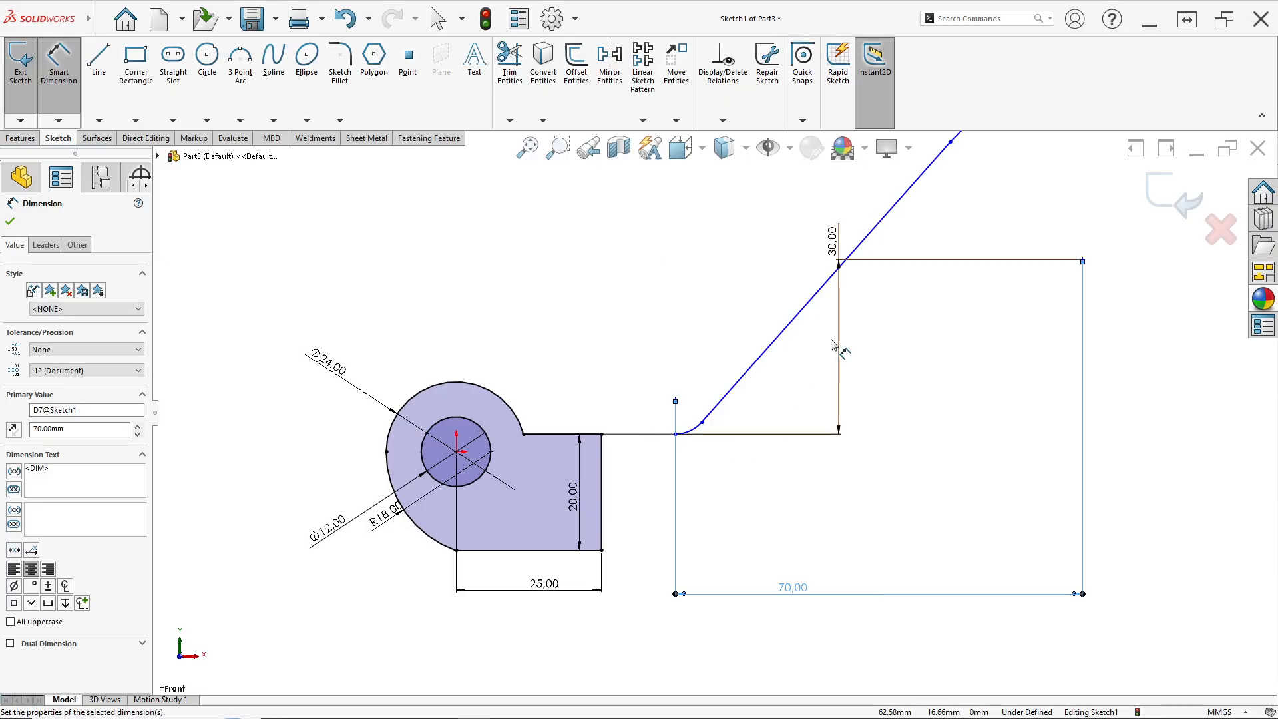
Dimension the lower arc's radius as 6 mm, checking the reference drawing
{"action": "scroll", "coordinate": [844, 342], "scroll_direction": "up", "scroll_amount": 3}
{"action": "scroll", "coordinate": [821, 433], "scroll_direction": "down", "scroll_amount": 4}
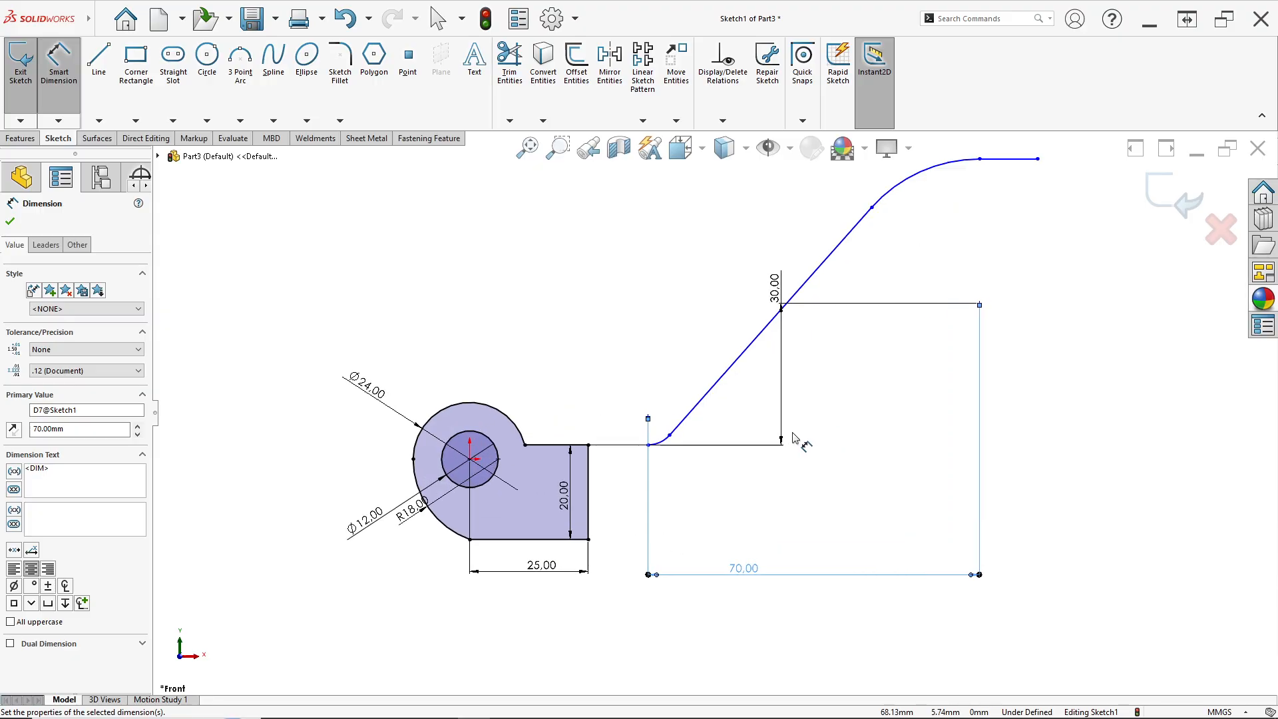
{"action": "scroll", "coordinate": [626, 487], "scroll_direction": "down", "scroll_amount": 2}
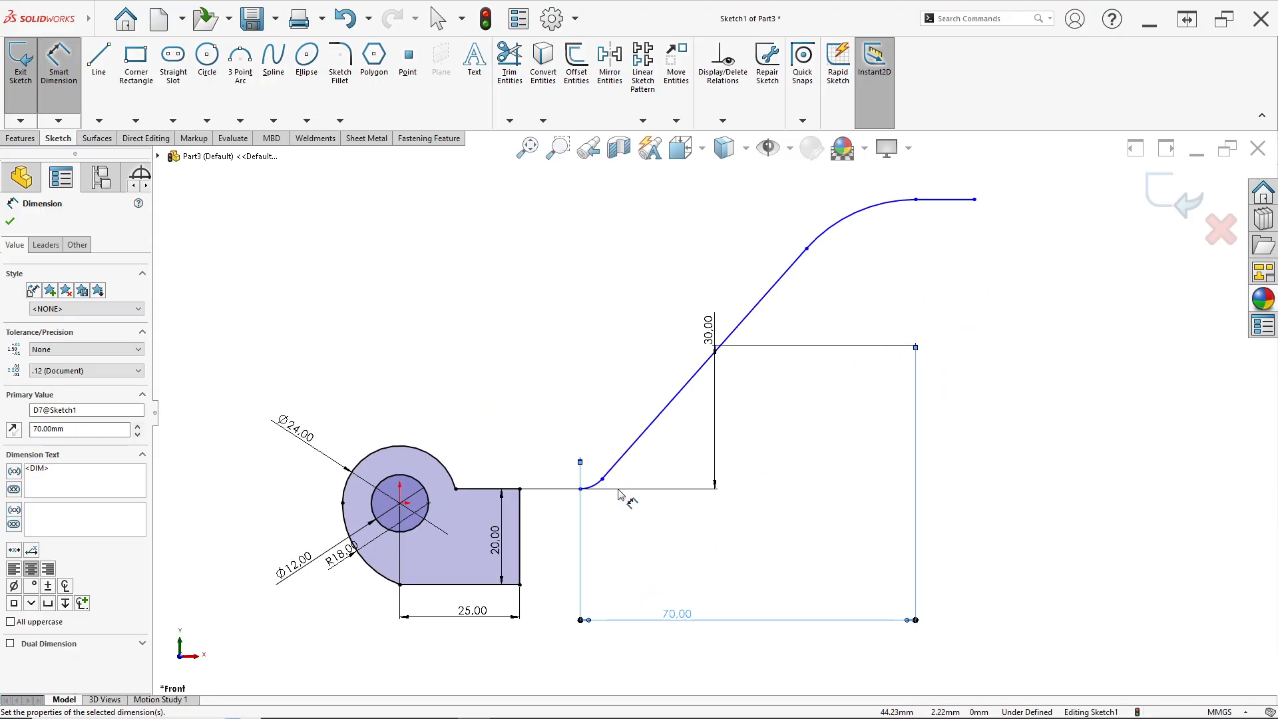
{"action": "left_click", "coordinate": [594, 478]}
{"action": "key", "text": "alt+Tab"}
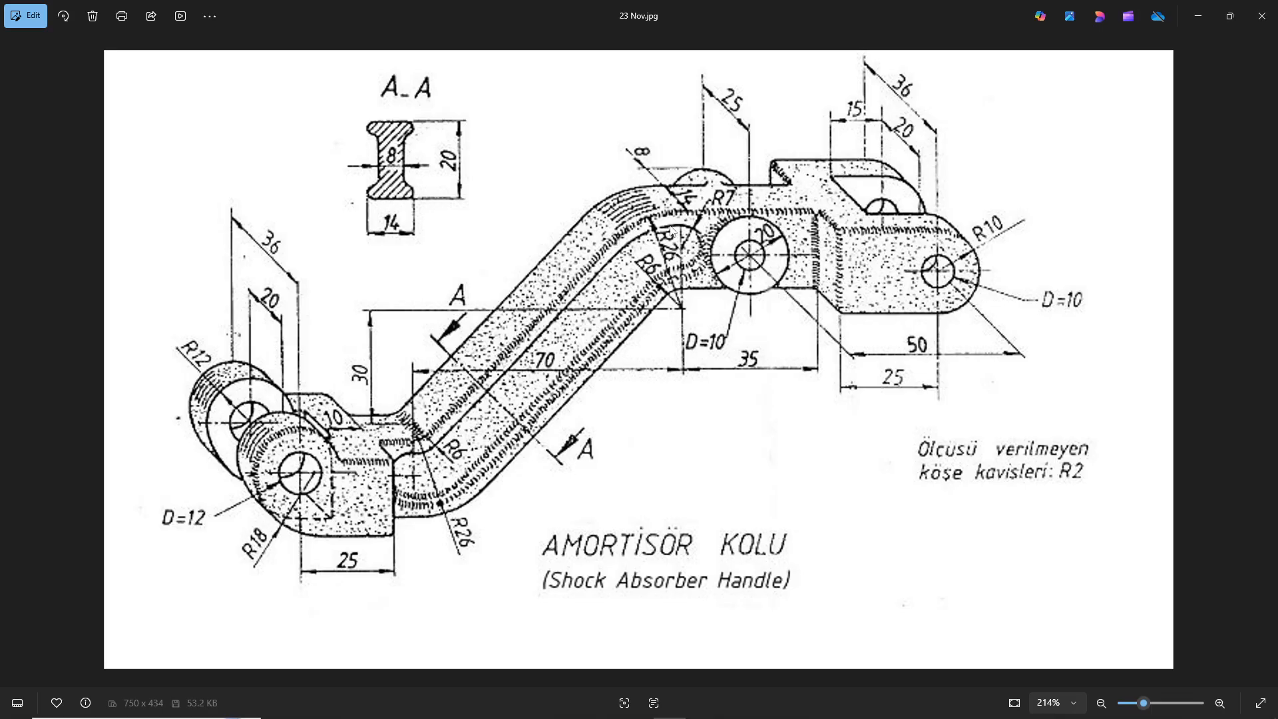
{"action": "key", "text": "alt+Tab"}
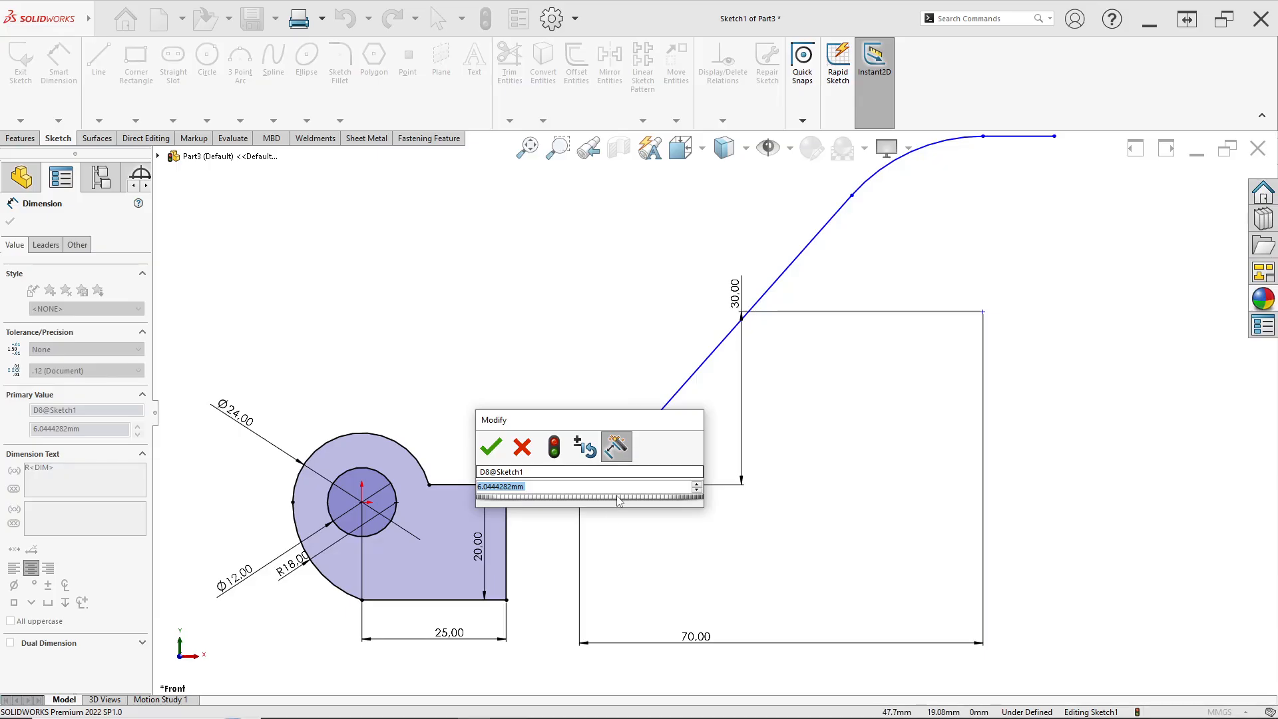
{"action": "type", "text": "6"}
{"action": "key", "text": "Return"}
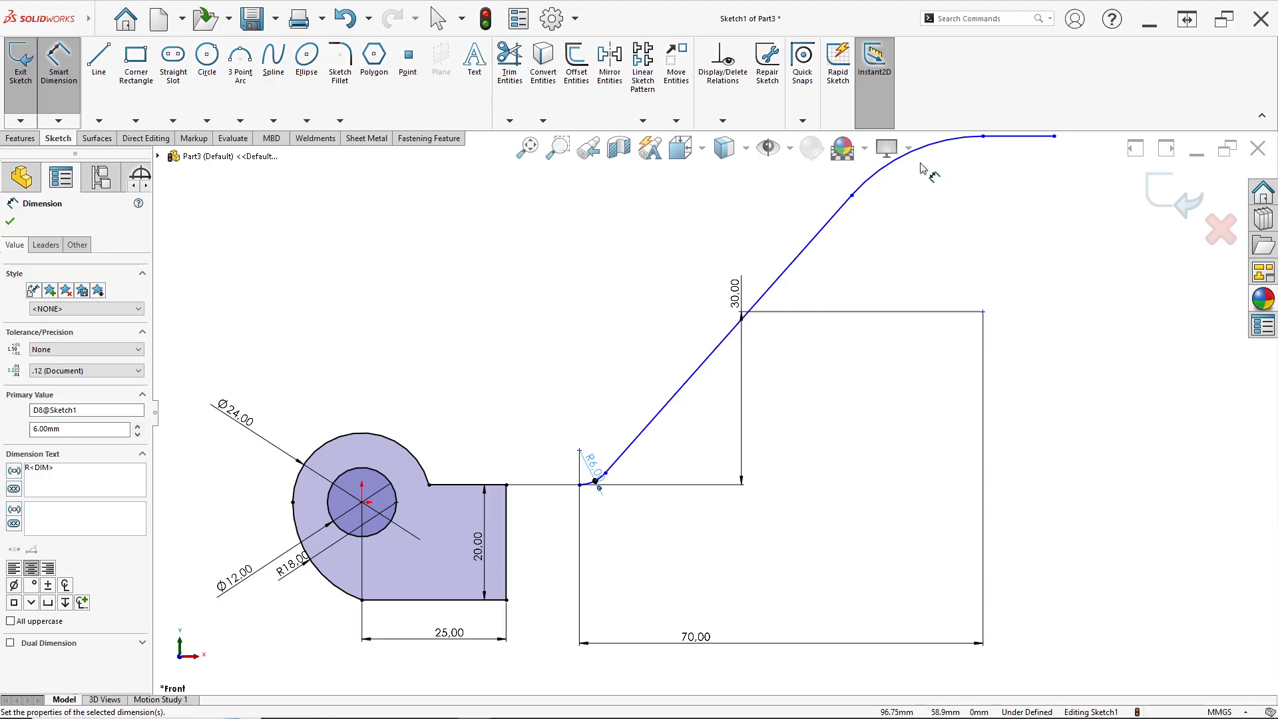
Dimension the upper arc's radius as 26 mm
{"action": "scroll", "coordinate": [920, 165], "scroll_direction": "up", "scroll_amount": 2}
{"action": "left_click", "coordinate": [854, 239]}
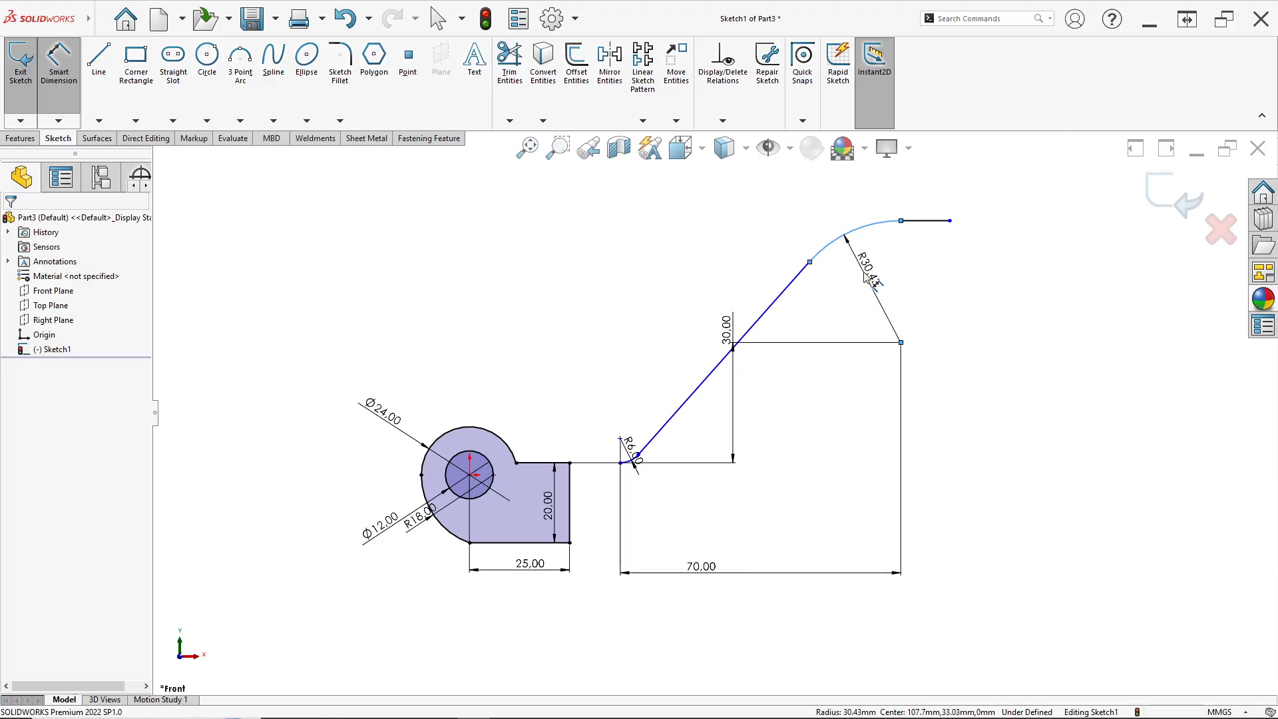
{"action": "left_click", "coordinate": [860, 266]}
{"action": "type", "text": "26"}
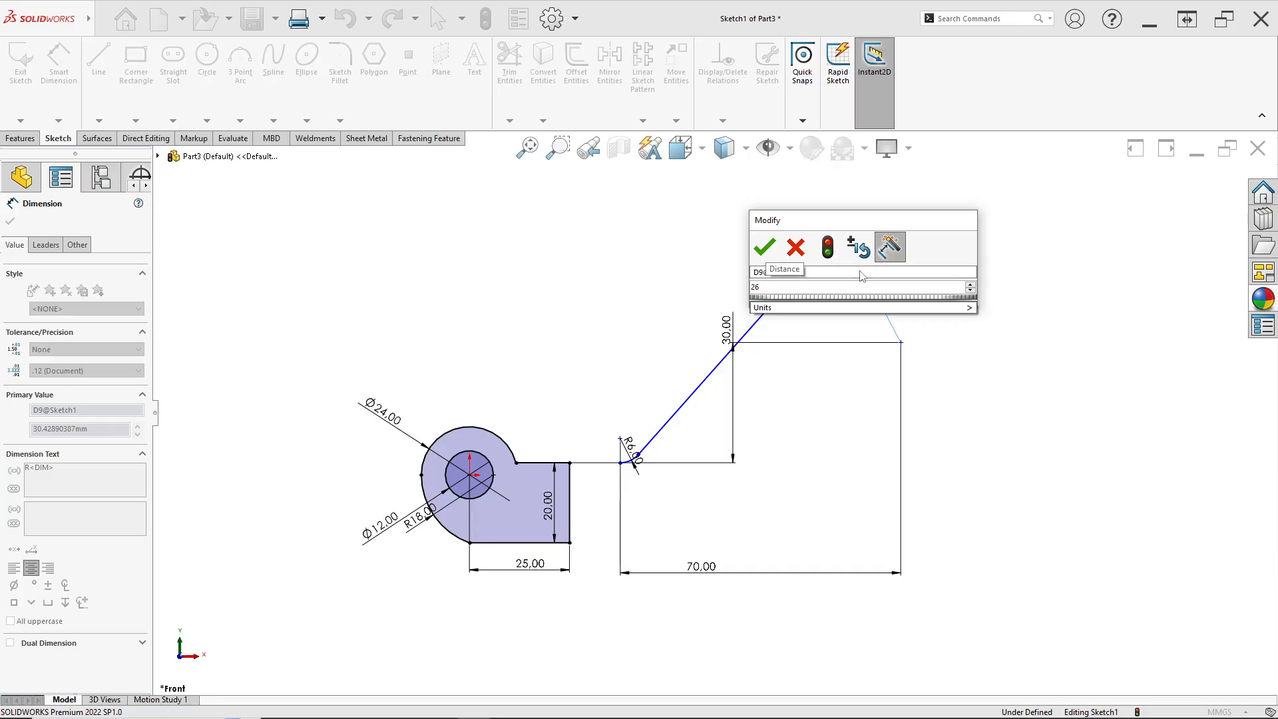
{"action": "key", "text": "Return"}
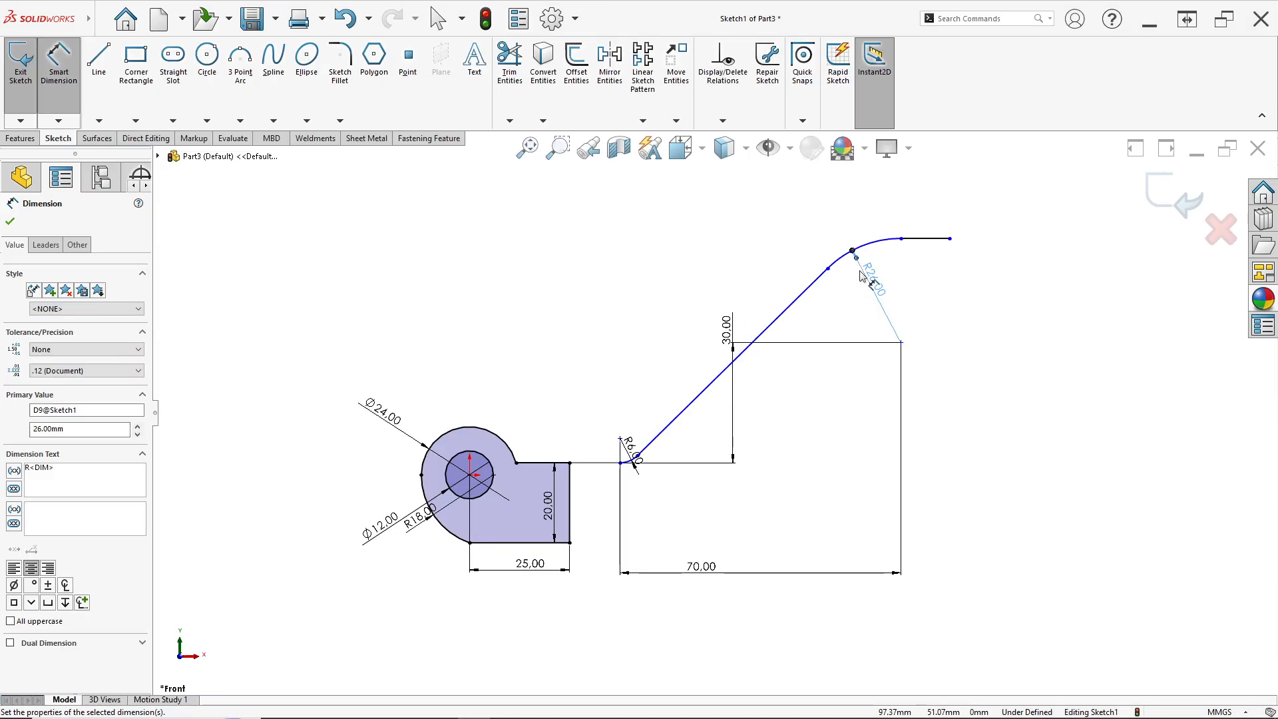
Dimension the horizontal distance from the upper arc's centre to the upper line's end point as 35 mm, checking the reference drawing
{"action": "scroll", "coordinate": [912, 326], "scroll_direction": "down", "scroll_amount": 1}
{"action": "scroll", "coordinate": [912, 327], "scroll_direction": "down", "scroll_amount": 1}
{"action": "key", "text": "alt+Tab"}
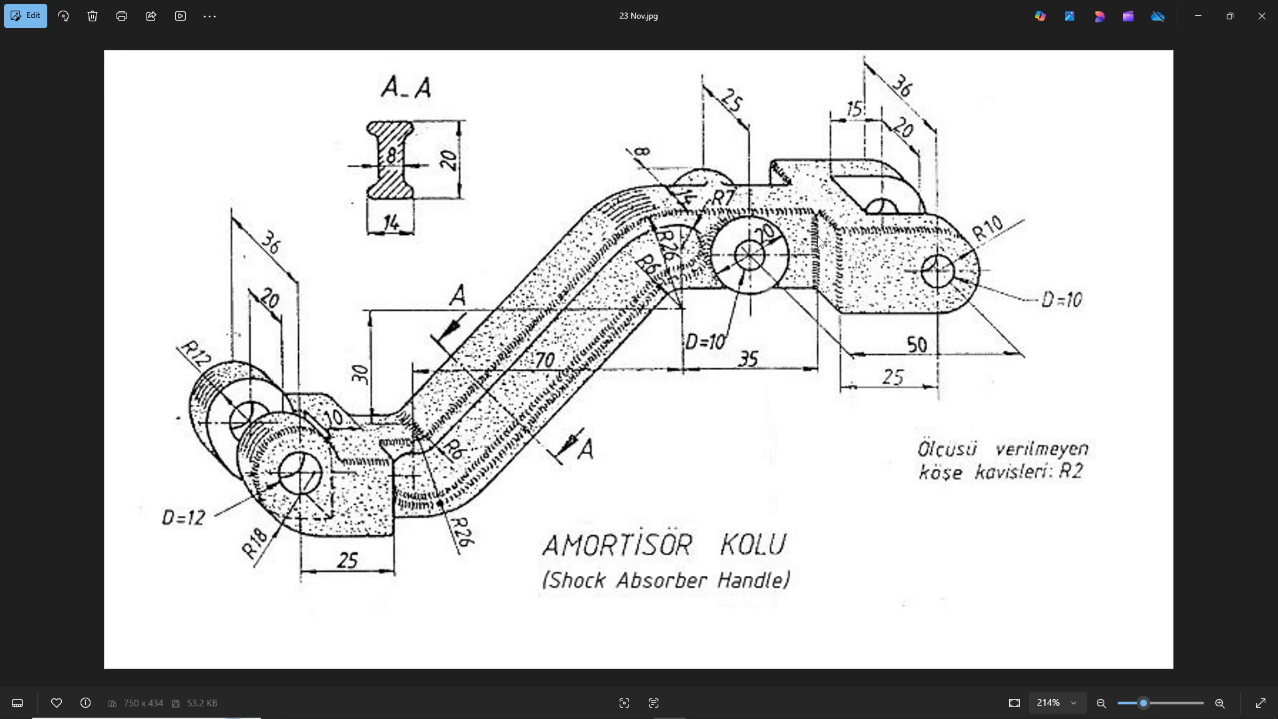
{"action": "key", "text": "alt+Tab"}
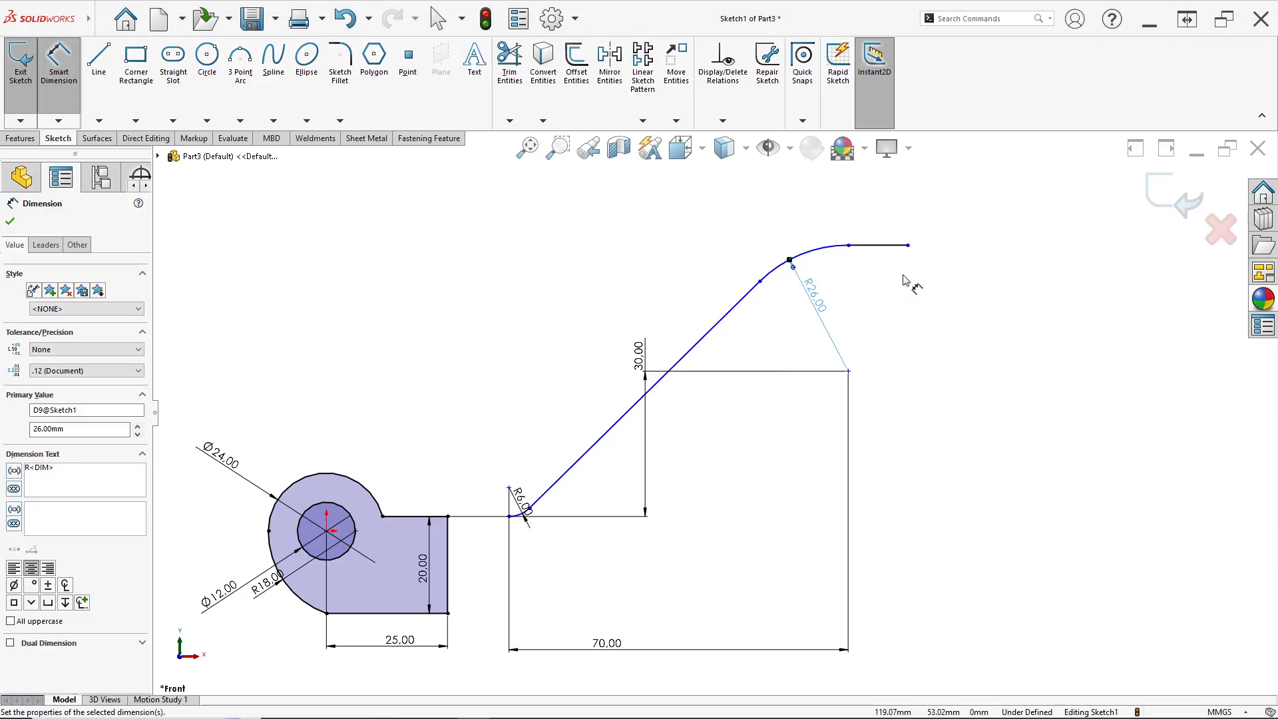
{"action": "left_click", "coordinate": [850, 372]}
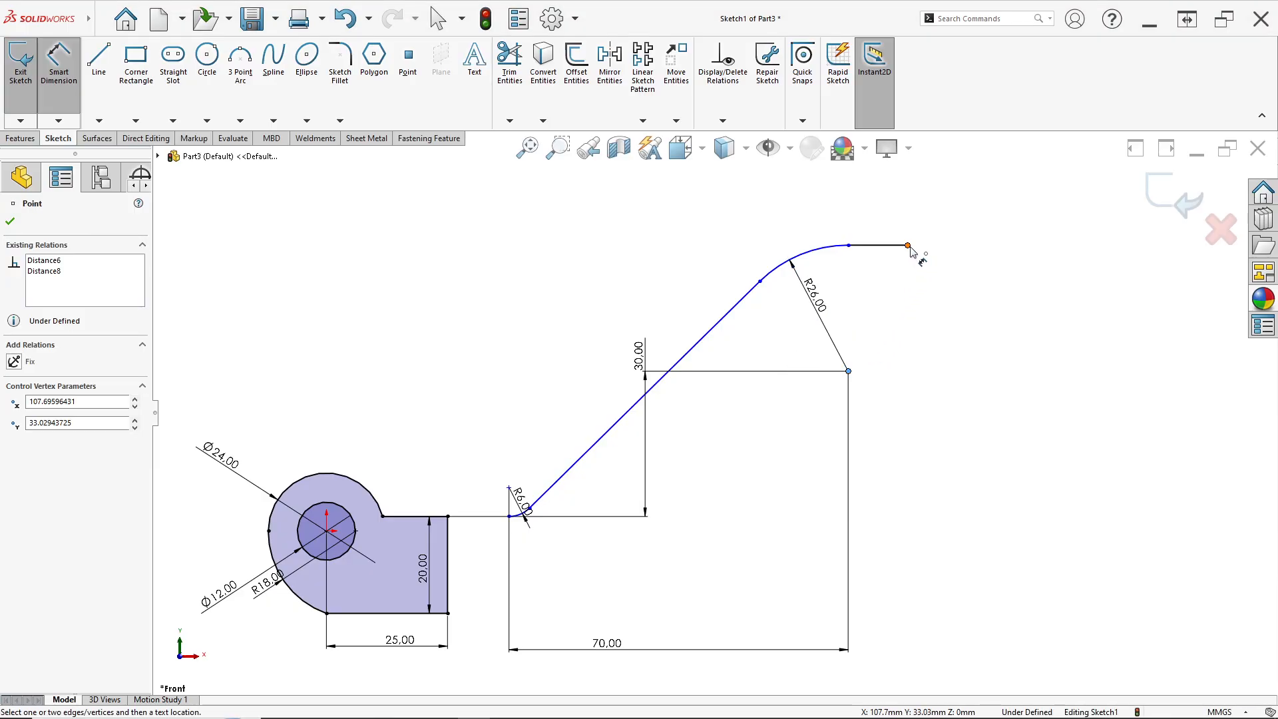
{"action": "left_click", "coordinate": [908, 245]}
{"action": "left_click", "coordinate": [848, 371]}
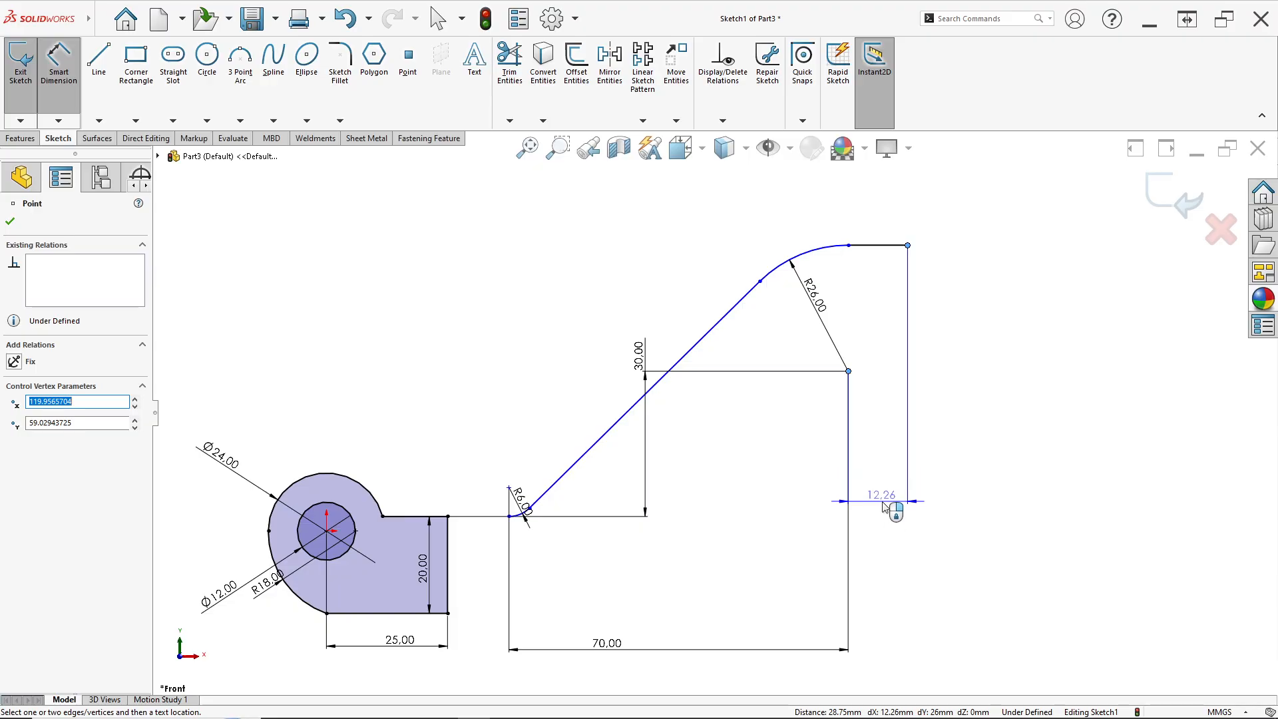
{"action": "left_click", "coordinate": [894, 416]}
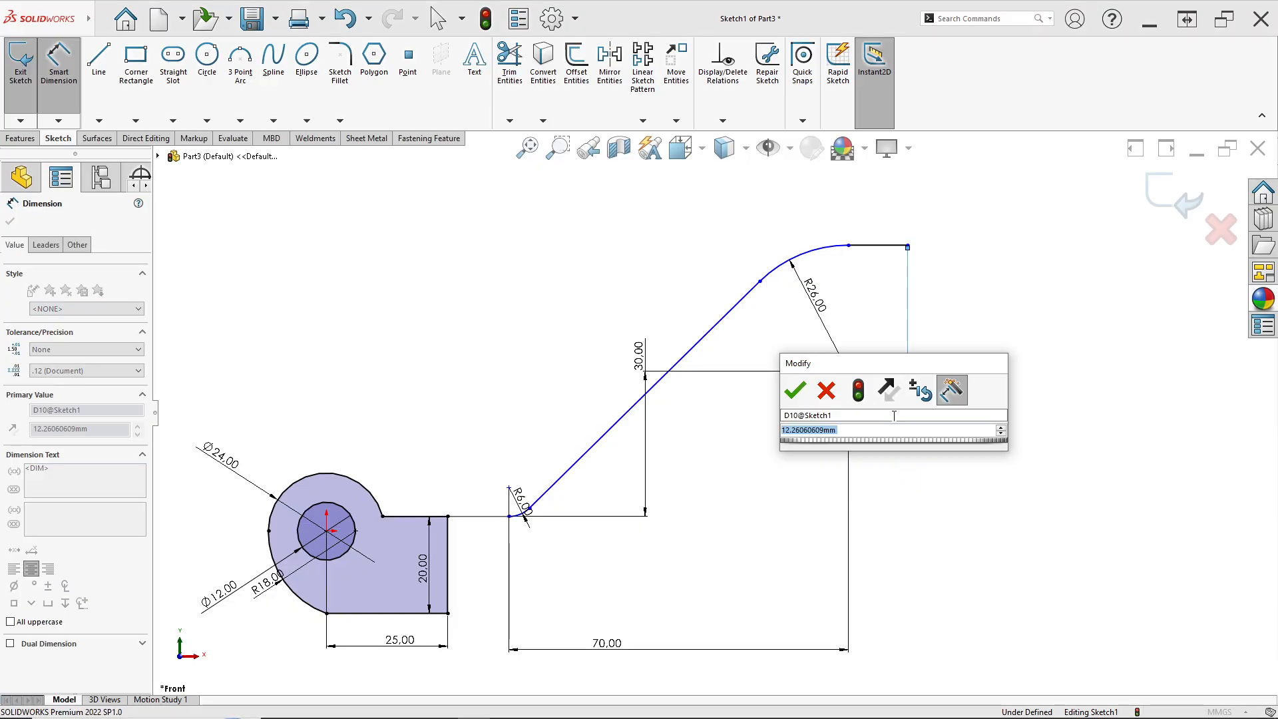
{"action": "type", "text": "35"}
{"action": "key", "text": "Return"}
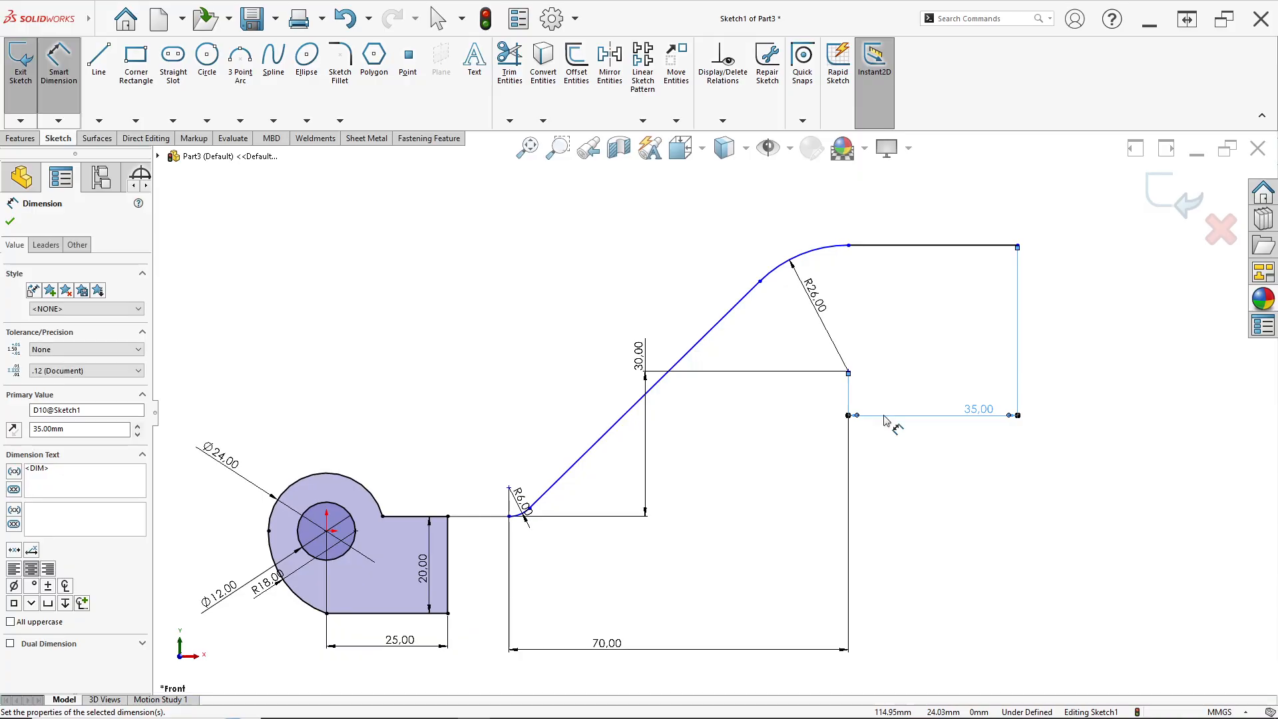
{"action": "left_click_drag", "start_coordinate": [973, 413], "coordinate": [959, 460]}
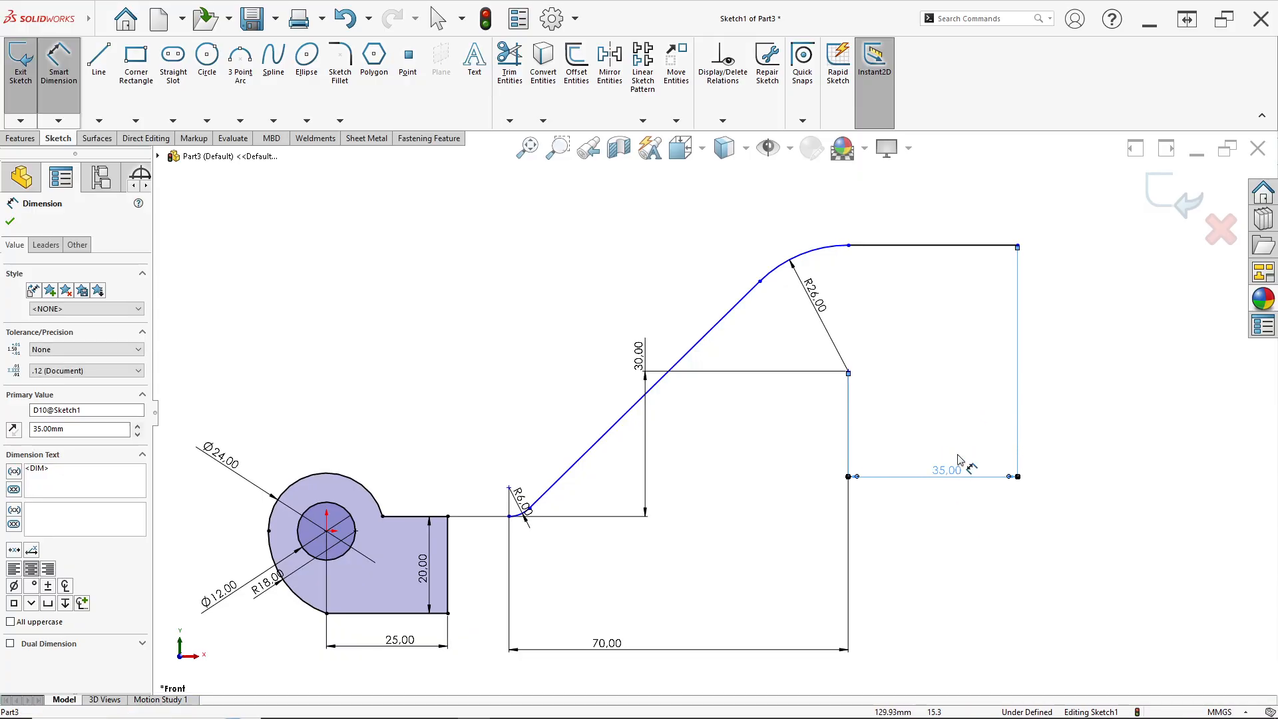
{"action": "key", "text": "Escape"}
Dimension the horizontal gap between the boss's right edge and the lower arc's start point as 7 mm
{"action": "scroll", "coordinate": [534, 518], "scroll_direction": "down", "scroll_amount": 1}
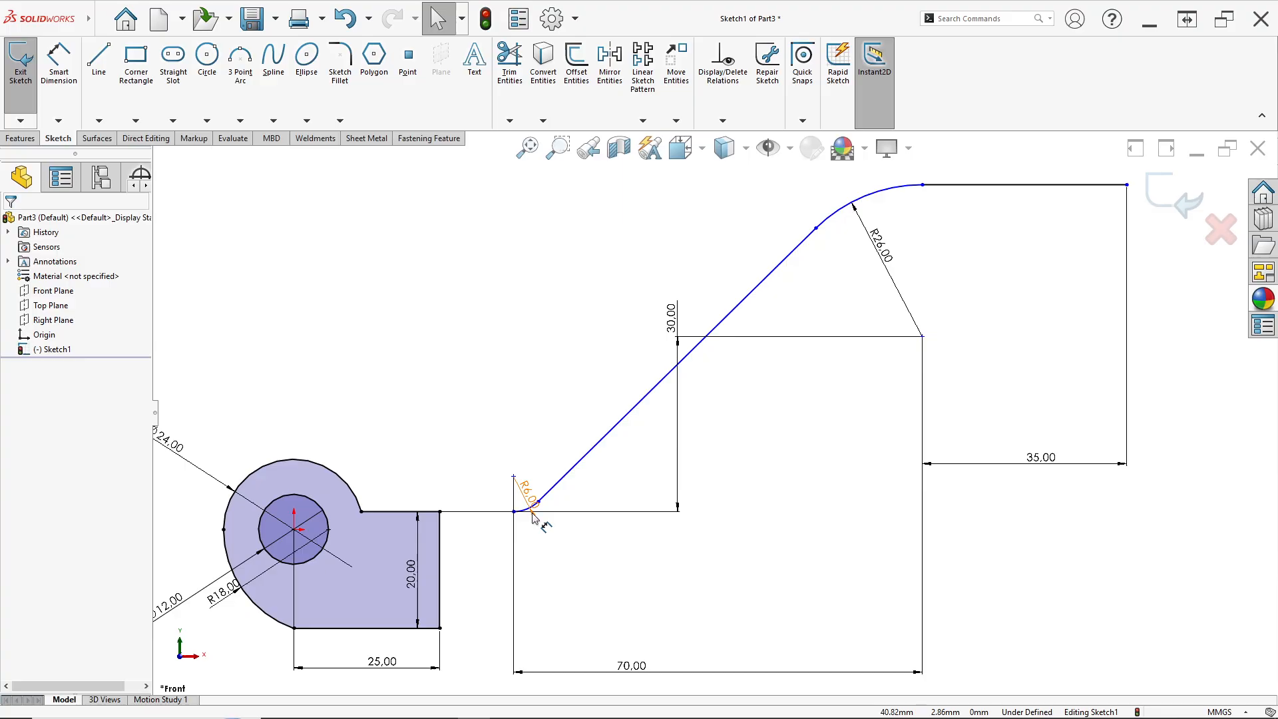
{"action": "left_click", "coordinate": [58, 61]}
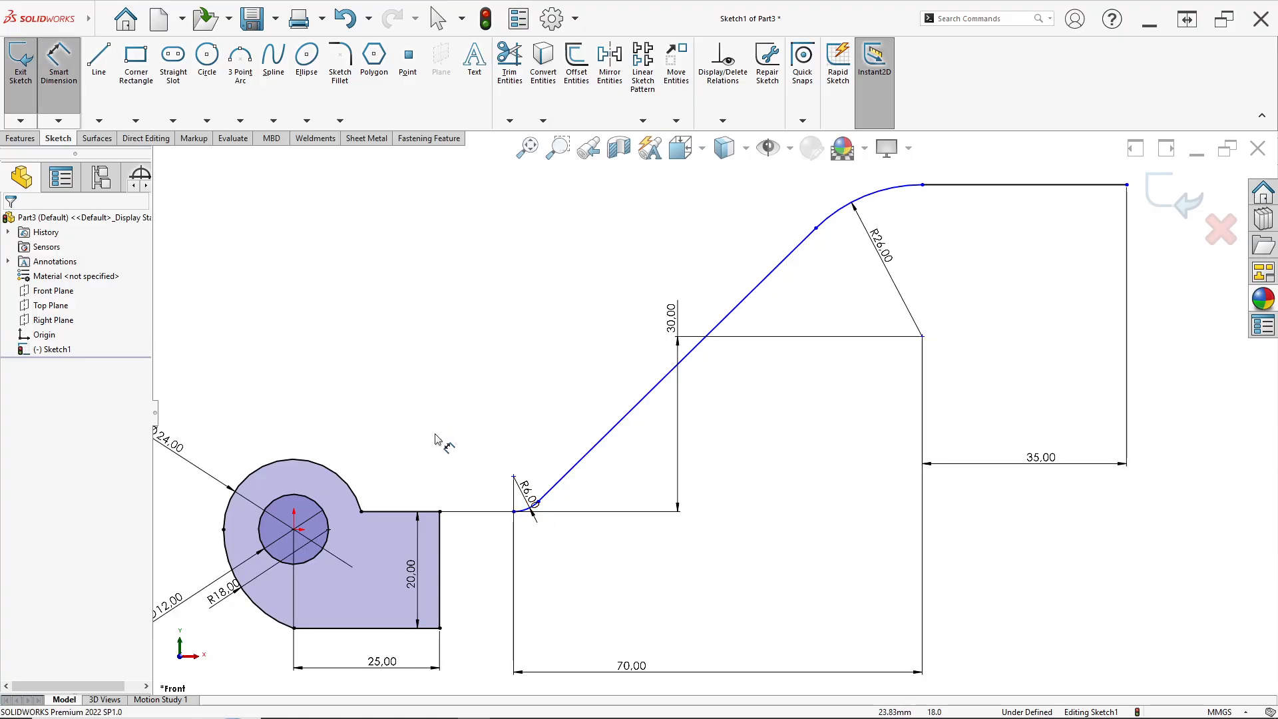
{"action": "left_click", "coordinate": [441, 512]}
{"action": "left_click", "coordinate": [441, 526]}
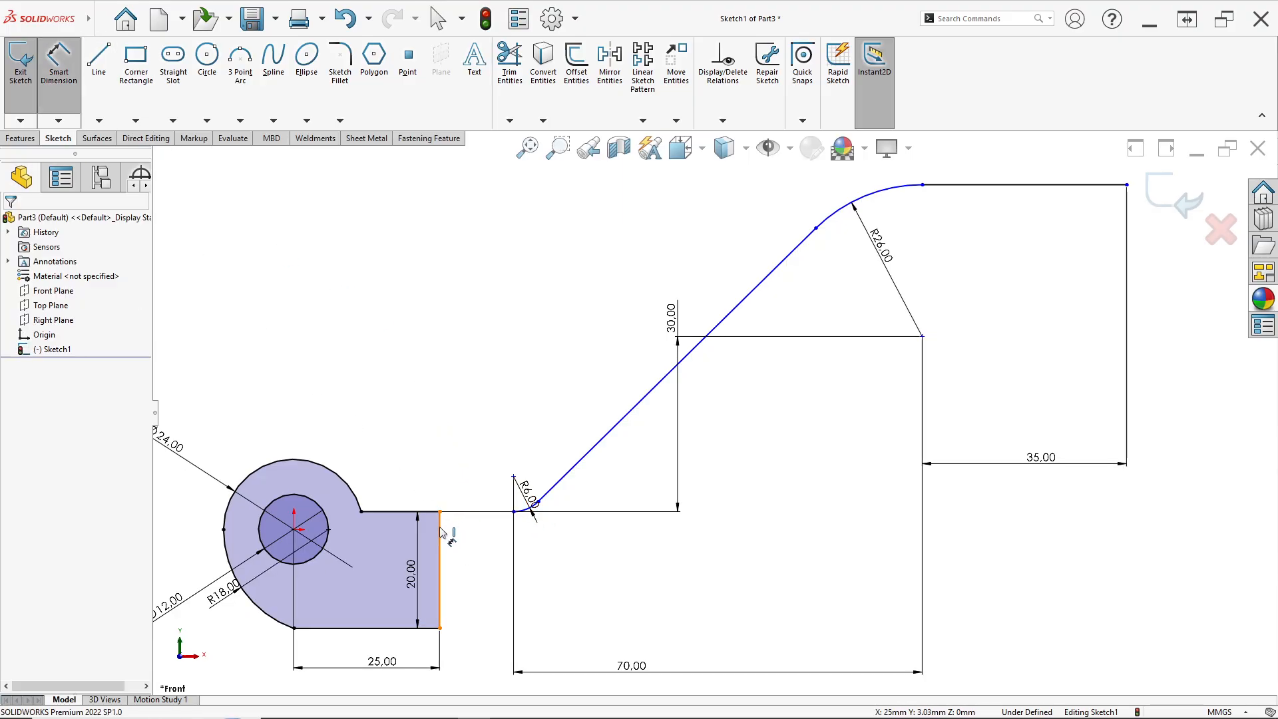
{"action": "left_click", "coordinate": [441, 527]}
{"action": "left_click", "coordinate": [514, 476]}
{"action": "left_click", "coordinate": [464, 462]}
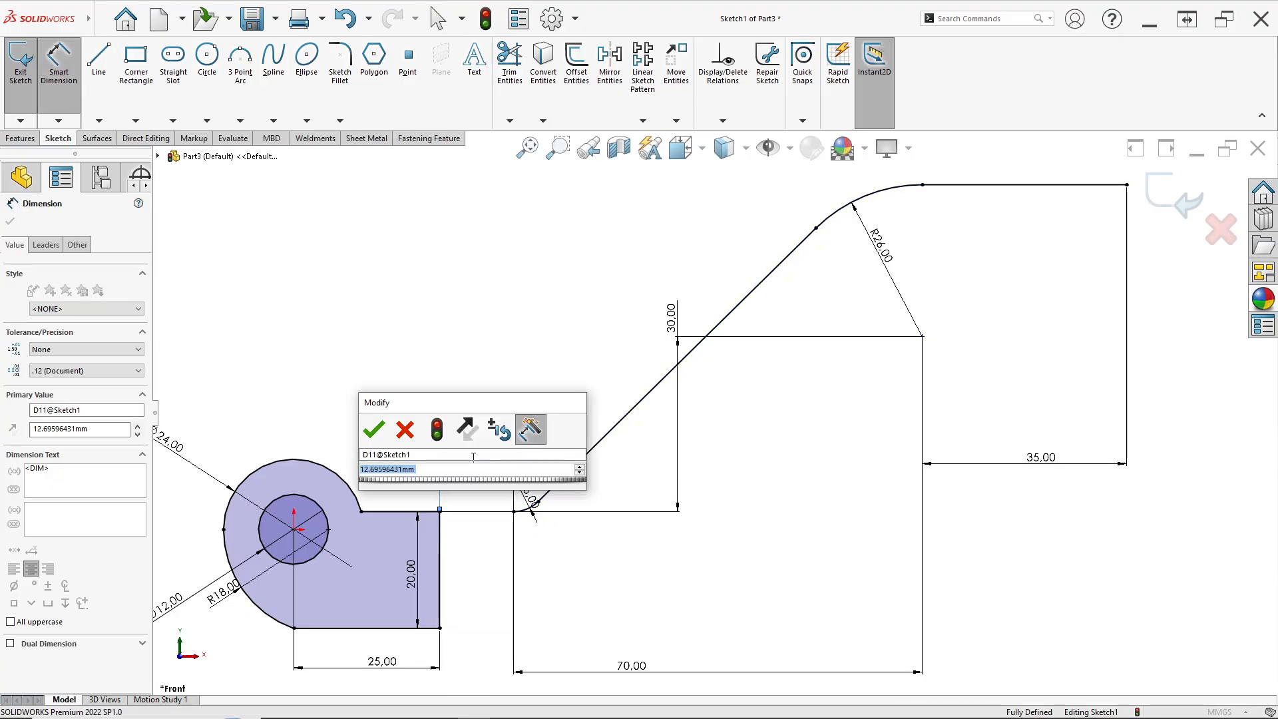
{"action": "key", "text": "alt+Tab"}
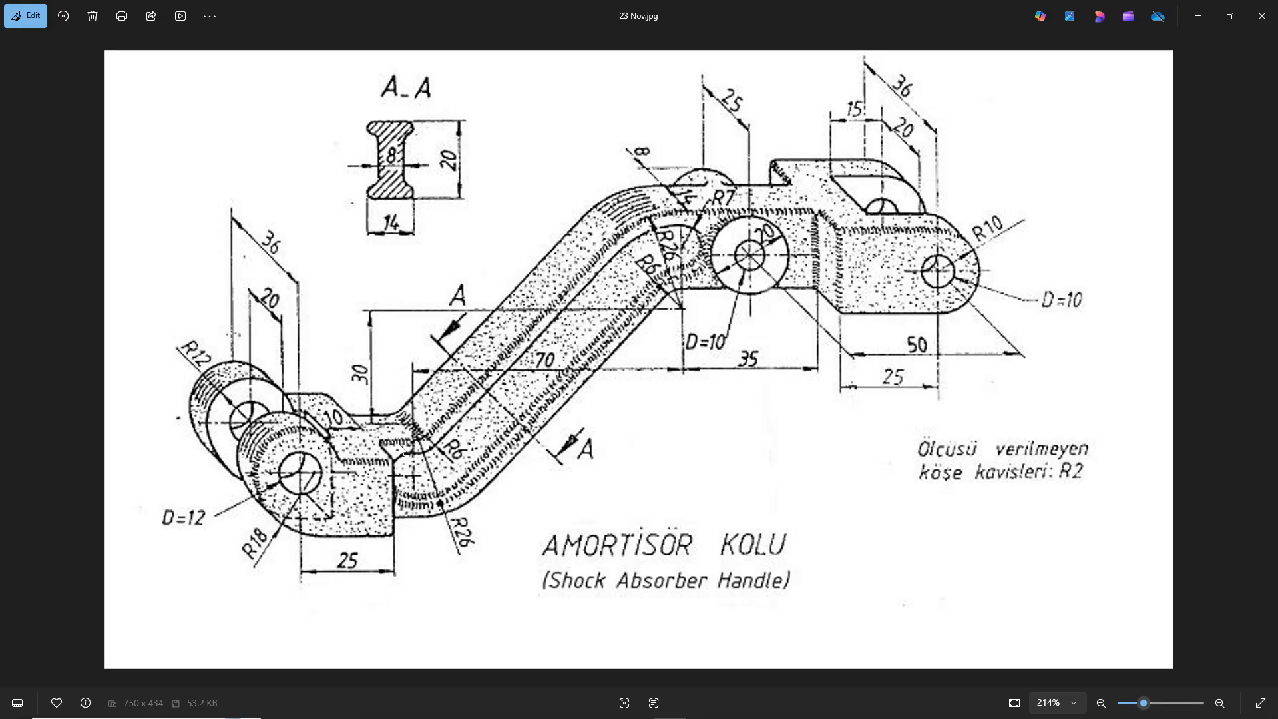
{"action": "key", "text": "alt+Tab"}
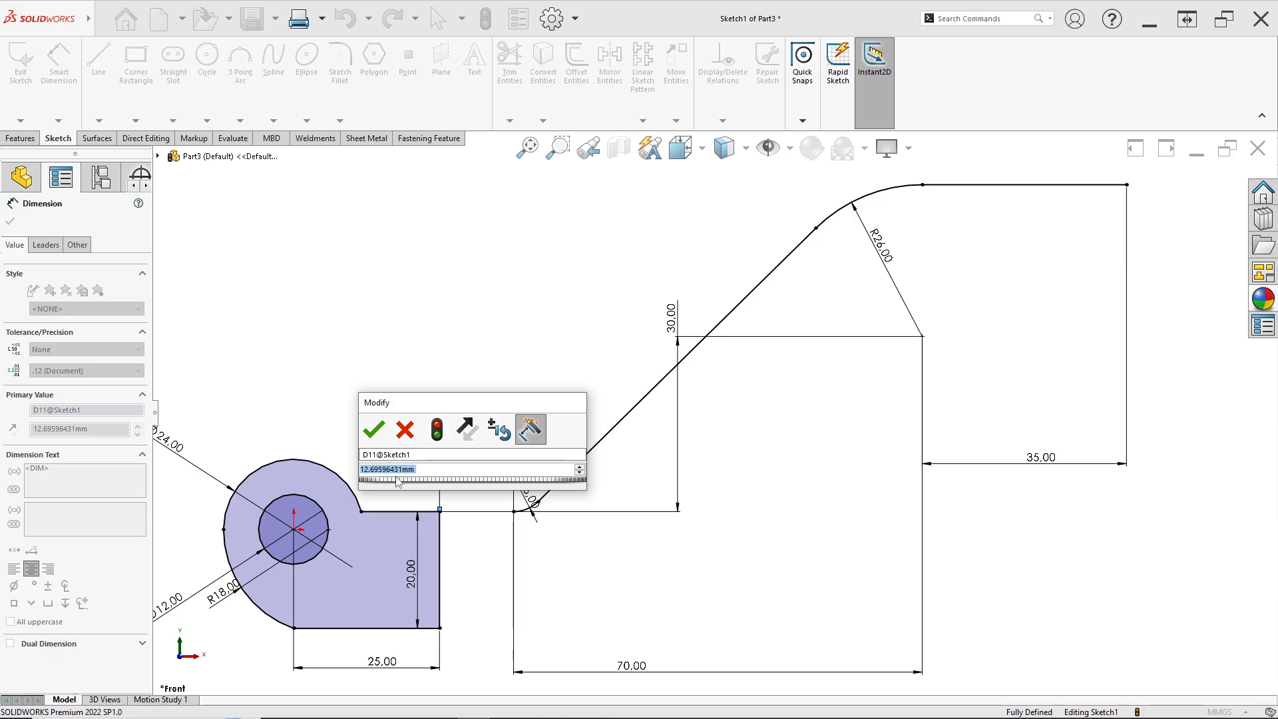
{"action": "type", "text": "7"}
{"action": "key", "text": "Return"}
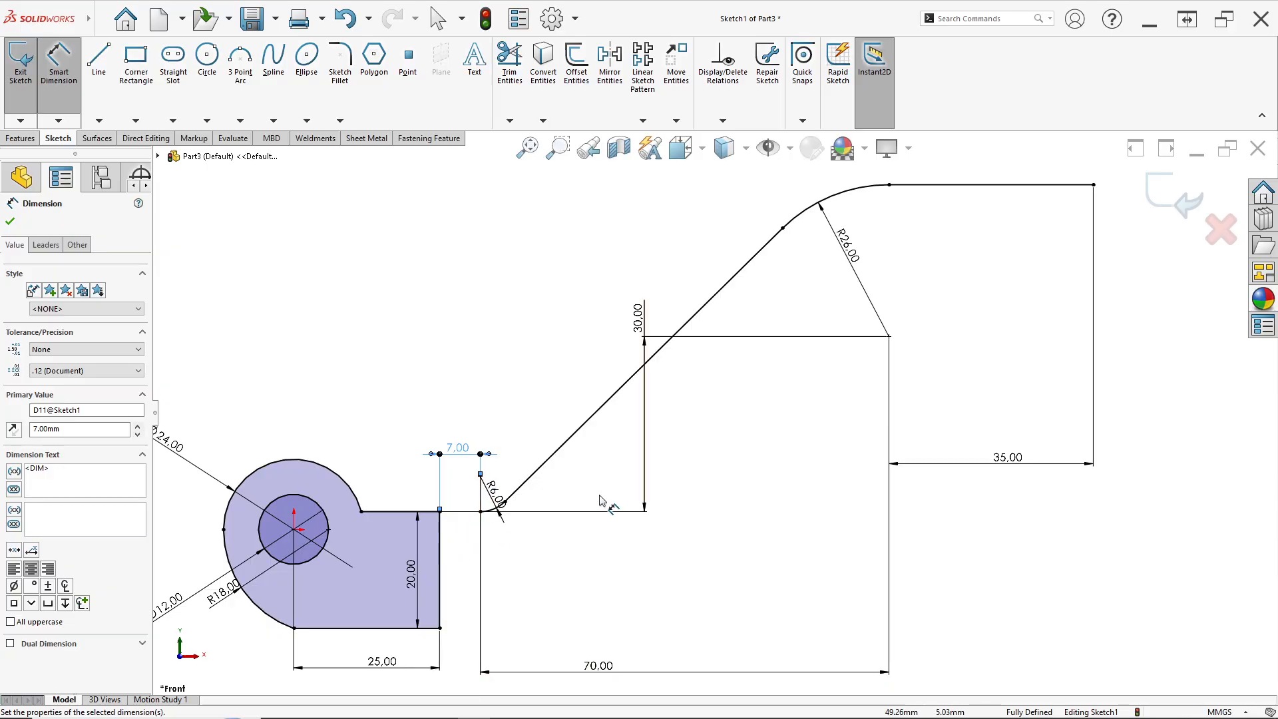
{"action": "scroll", "coordinate": [716, 403], "scroll_direction": "up", "scroll_amount": 2}
{"action": "key", "text": "Escape"}
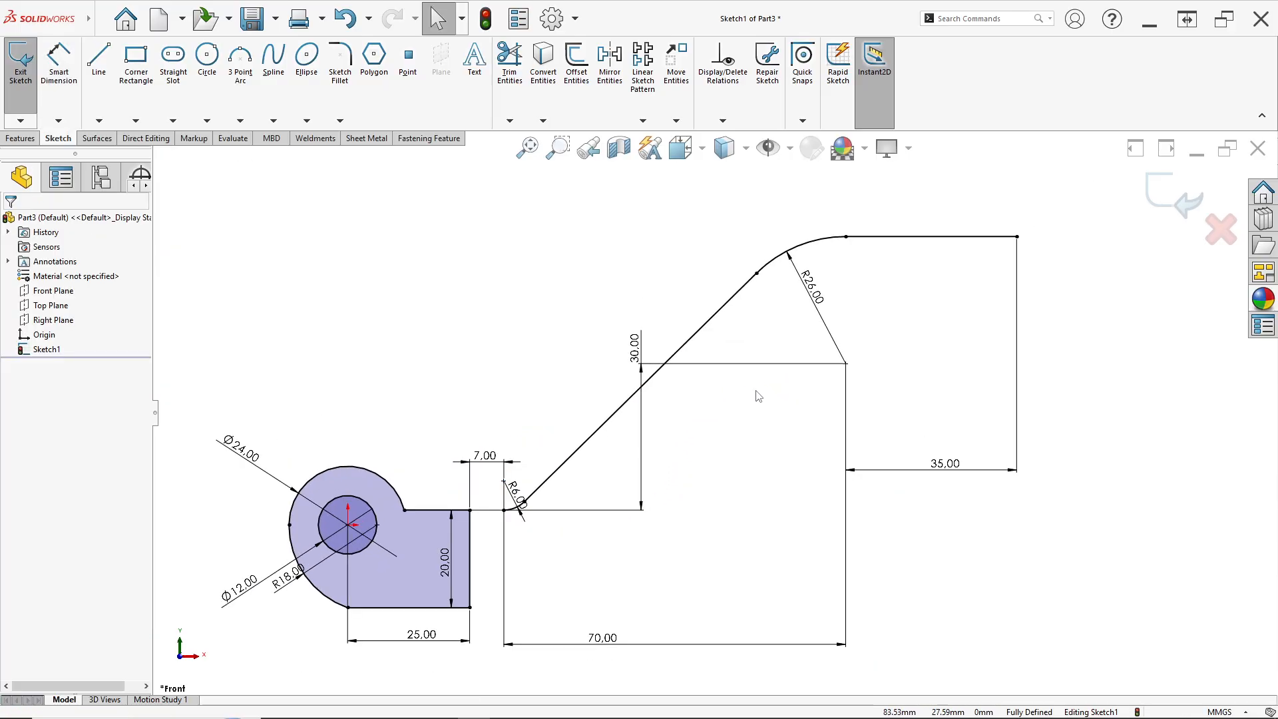
Offset the arm's connected line-and-arc chain by 20 mm toward the lower side, with dimensions added
{"action": "left_click", "coordinate": [584, 107]}
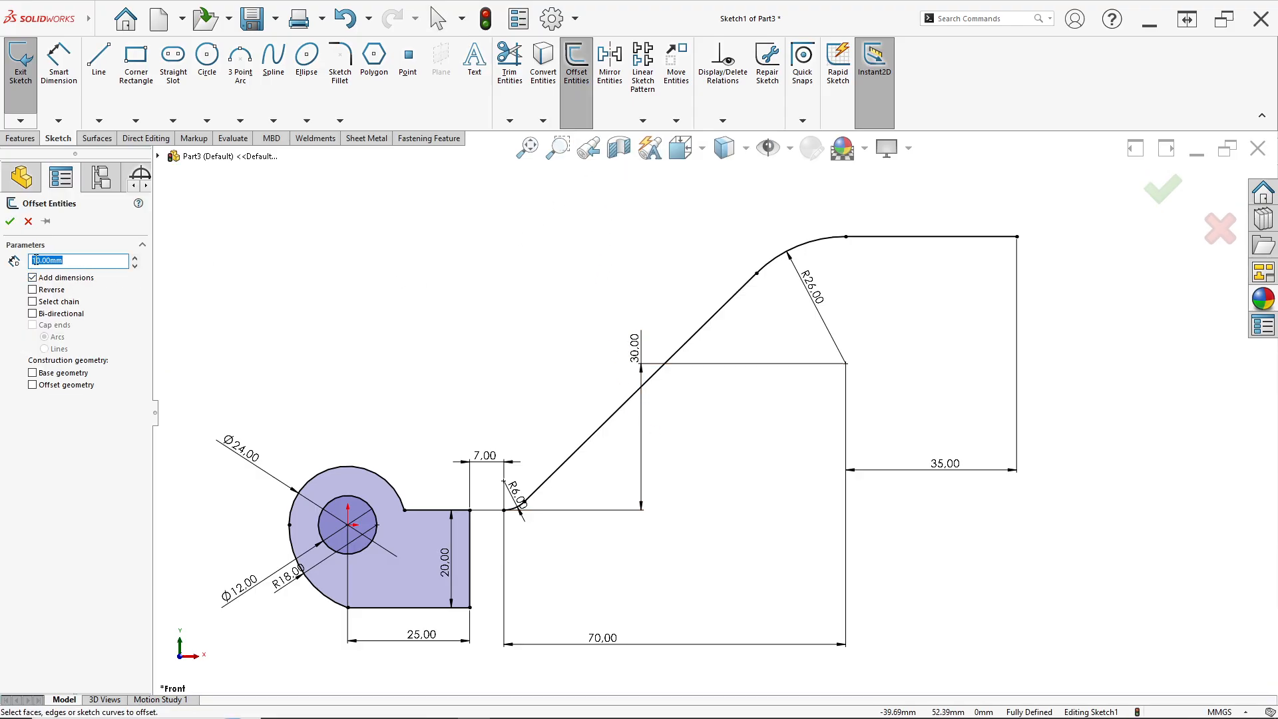
{"action": "key", "text": "alt+Tab"}
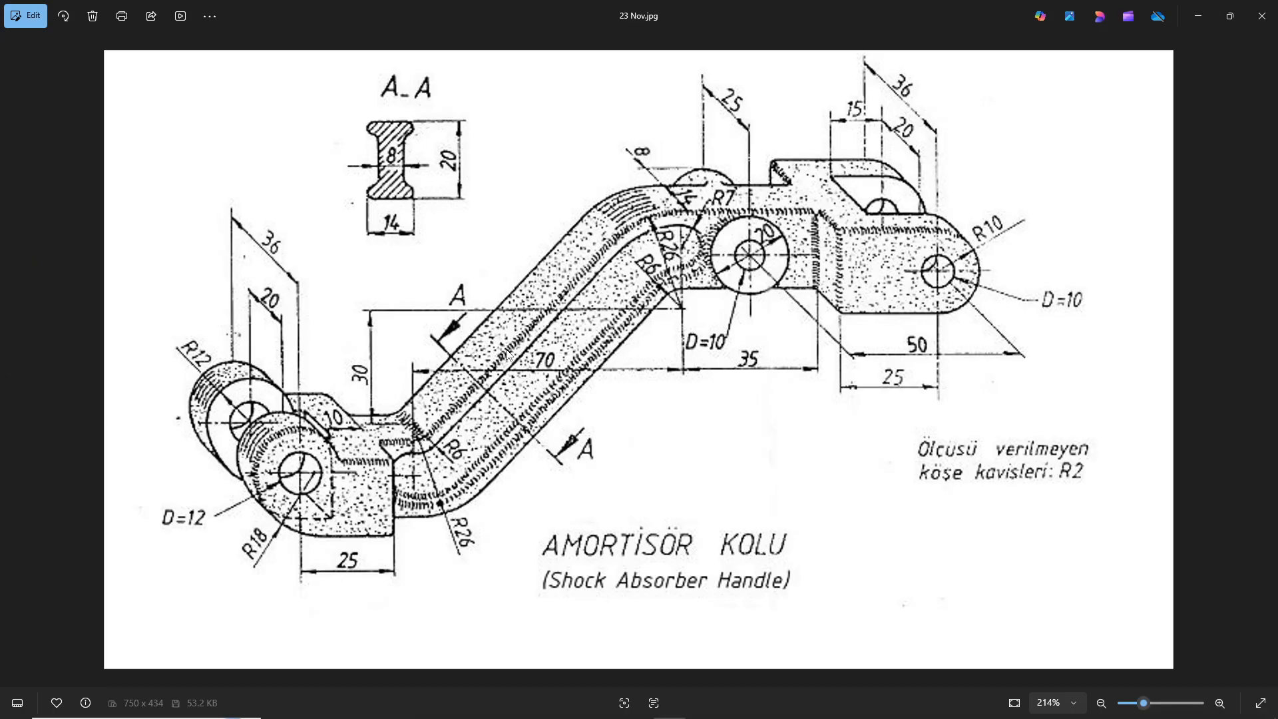
{"action": "key", "text": "alt+Tab"}
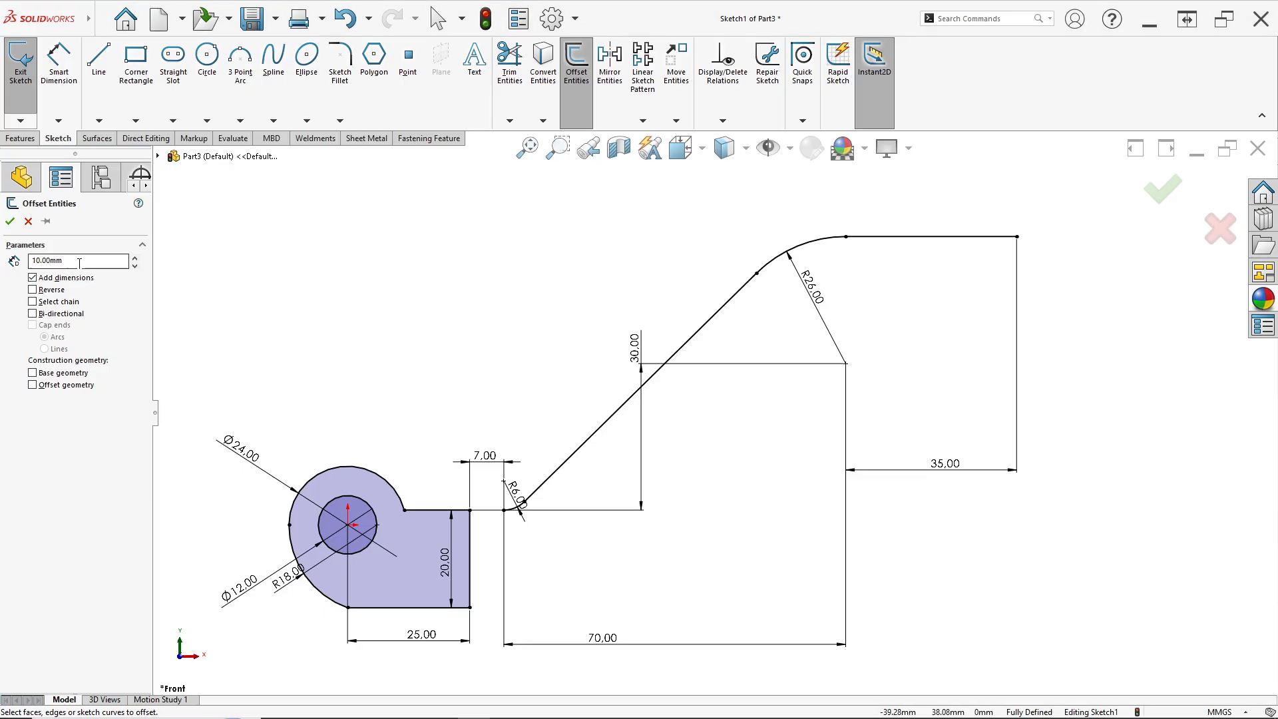
{"action": "type", "text": "20"}
{"action": "key", "text": "Return"}
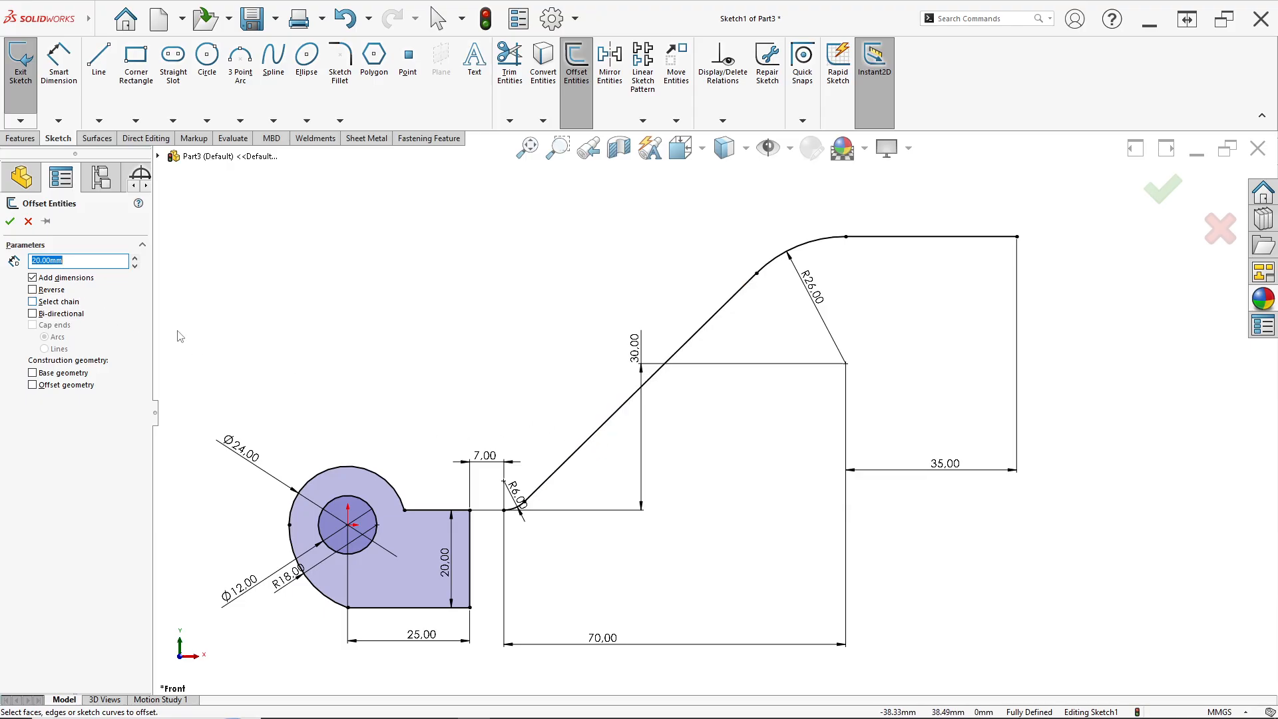
{"action": "left_click", "coordinate": [577, 454]}
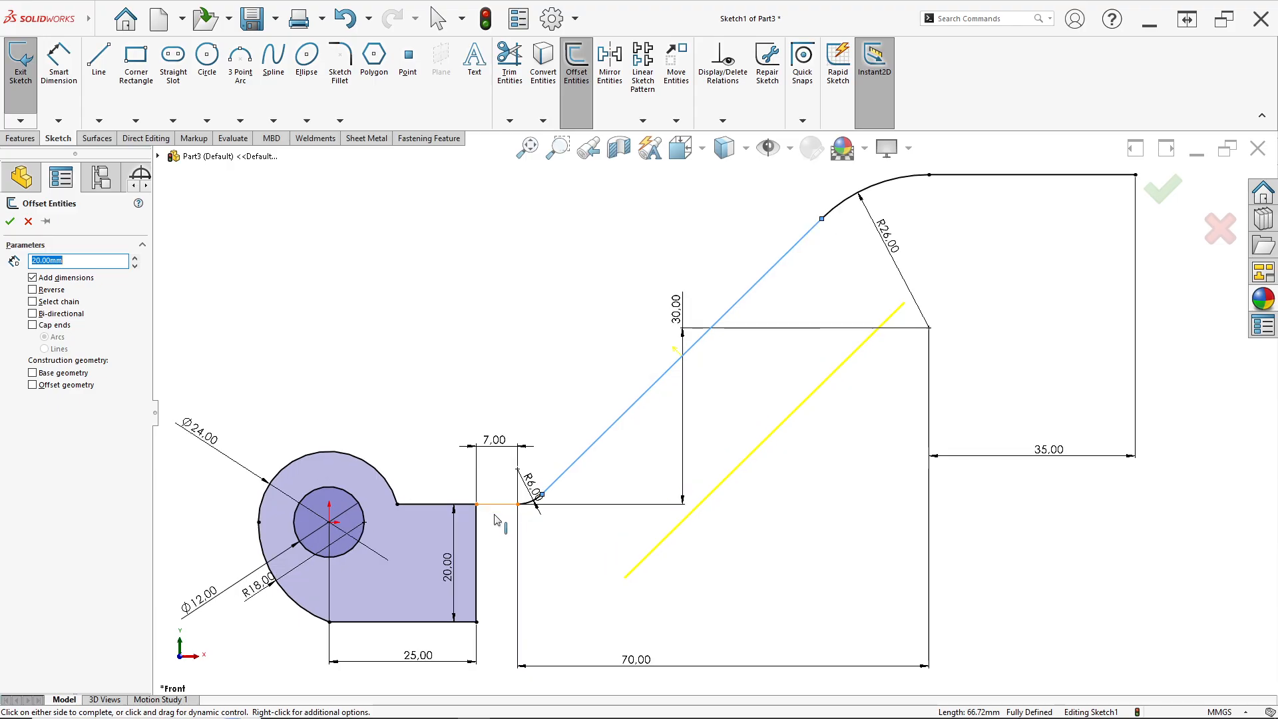
{"action": "scroll", "coordinate": [509, 504], "scroll_direction": "down", "scroll_amount": 3}
{"action": "scroll", "coordinate": [526, 500], "scroll_direction": "down", "scroll_amount": 4}
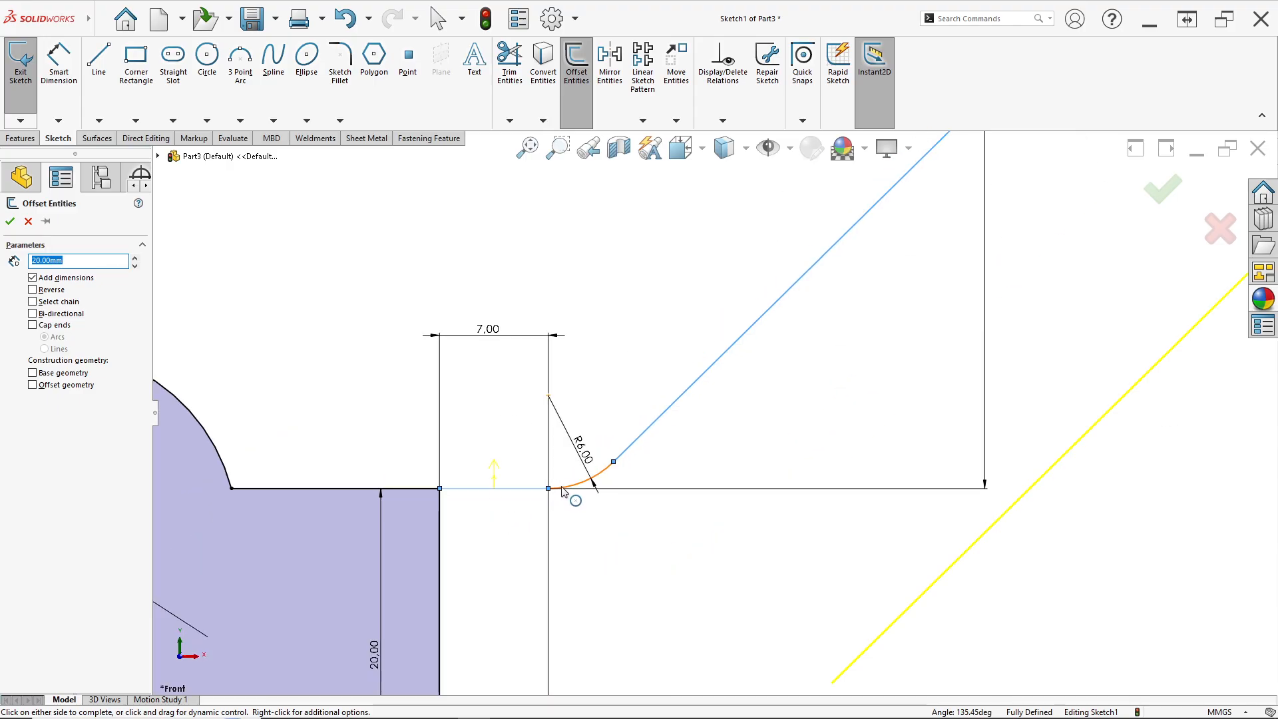
{"action": "scroll", "coordinate": [733, 426], "scroll_direction": "up", "scroll_amount": 4}
{"action": "scroll", "coordinate": [902, 346], "scroll_direction": "up", "scroll_amount": 1}
{"action": "scroll", "coordinate": [943, 266], "scroll_direction": "up", "scroll_amount": 1}
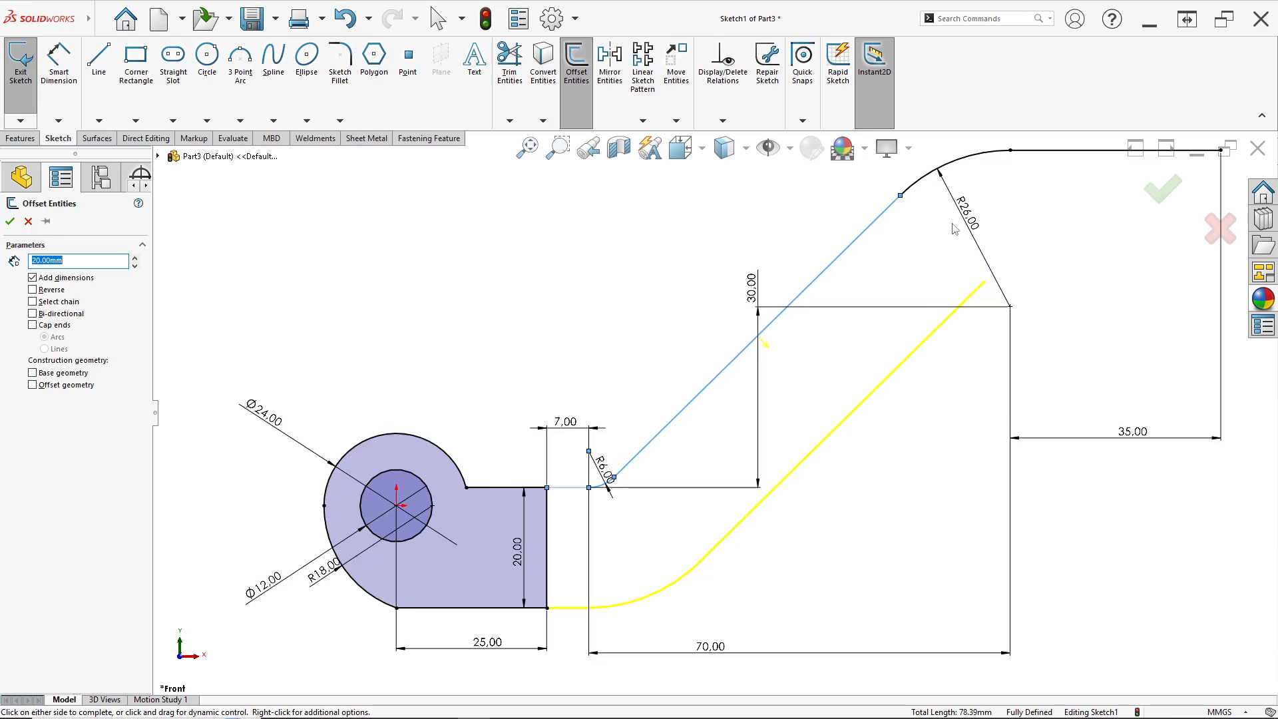
{"action": "key", "text": "f"}
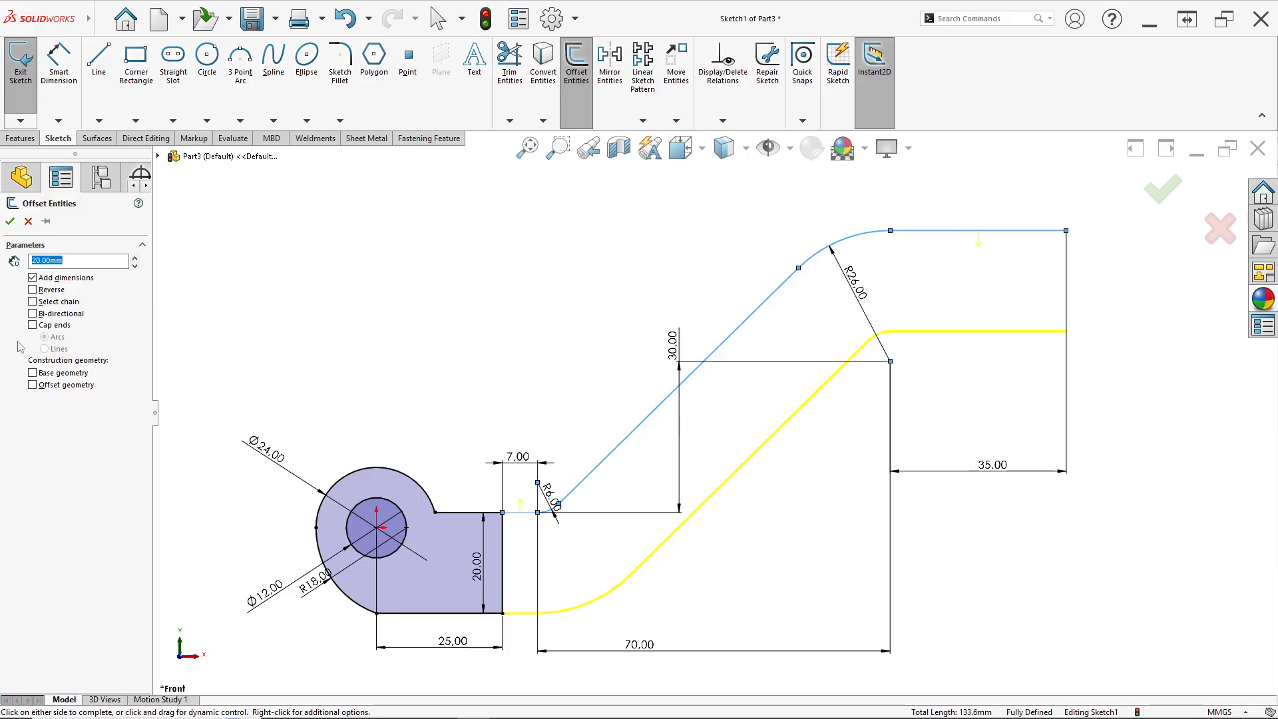
Cap the offset's ends with lines and confirm the offset
{"action": "left_click", "coordinate": [32, 325]}
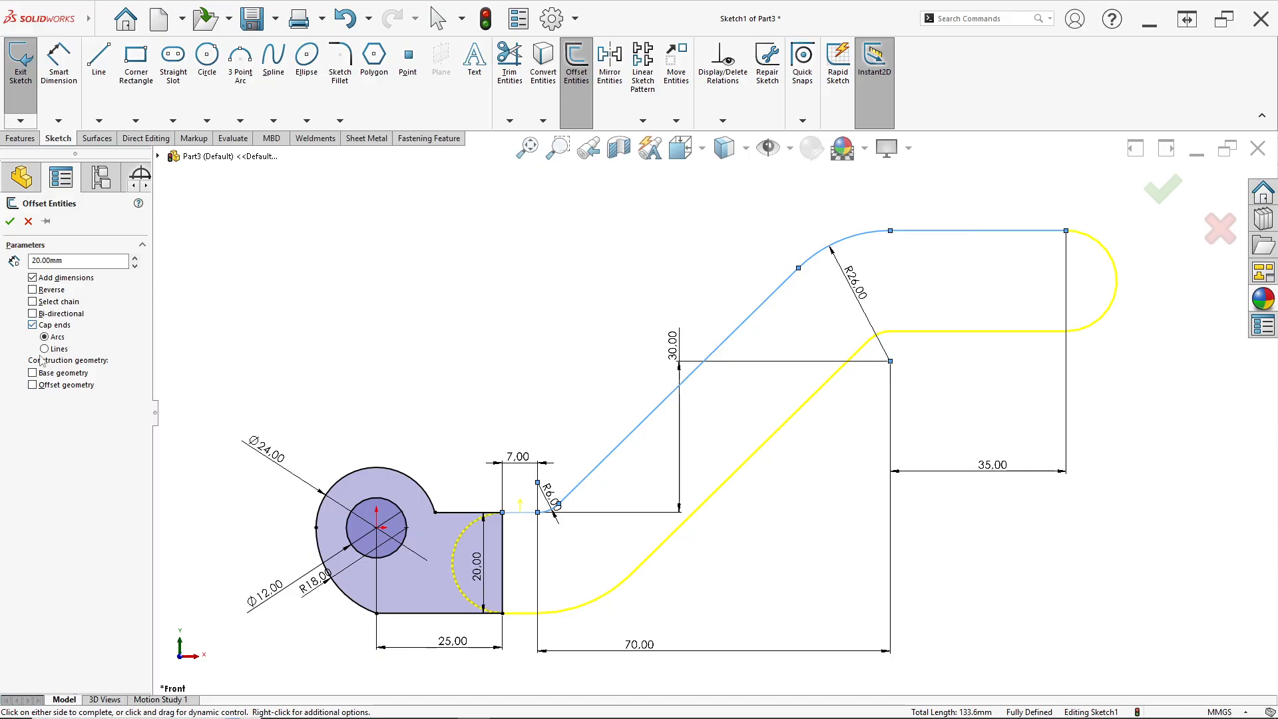
{"action": "left_click", "coordinate": [44, 349]}
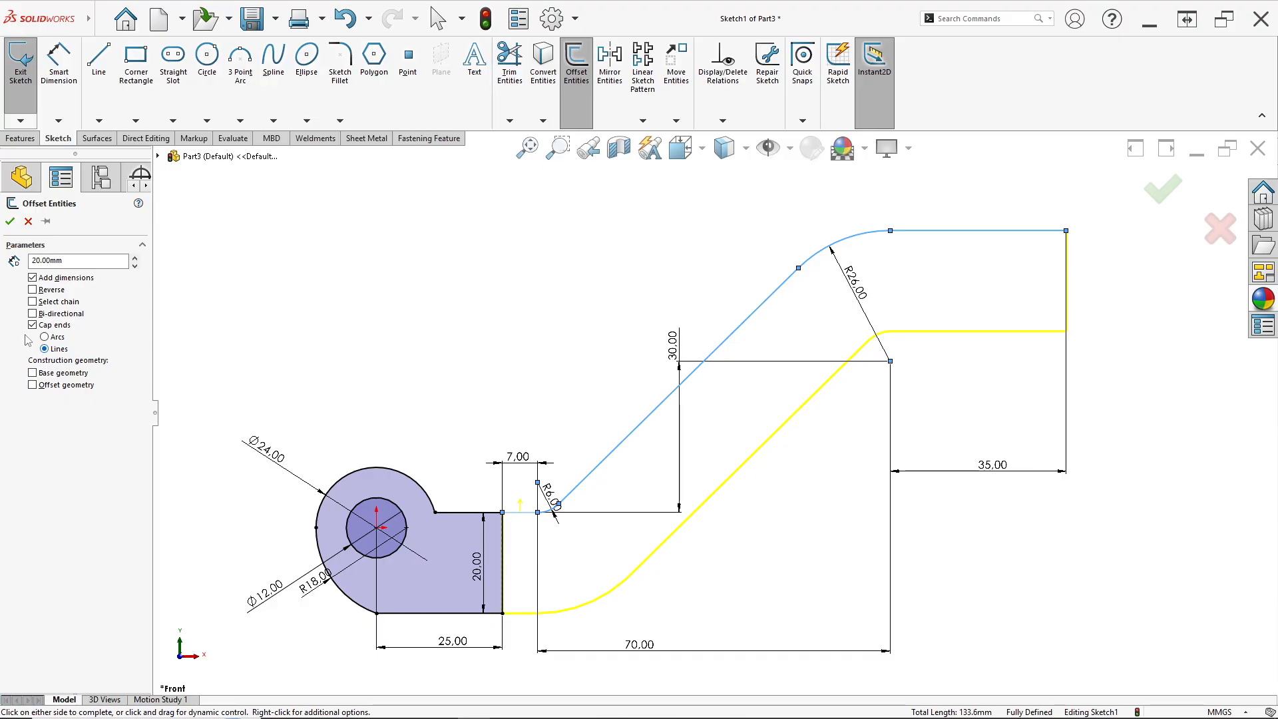
{"action": "left_click", "coordinate": [10, 221]}
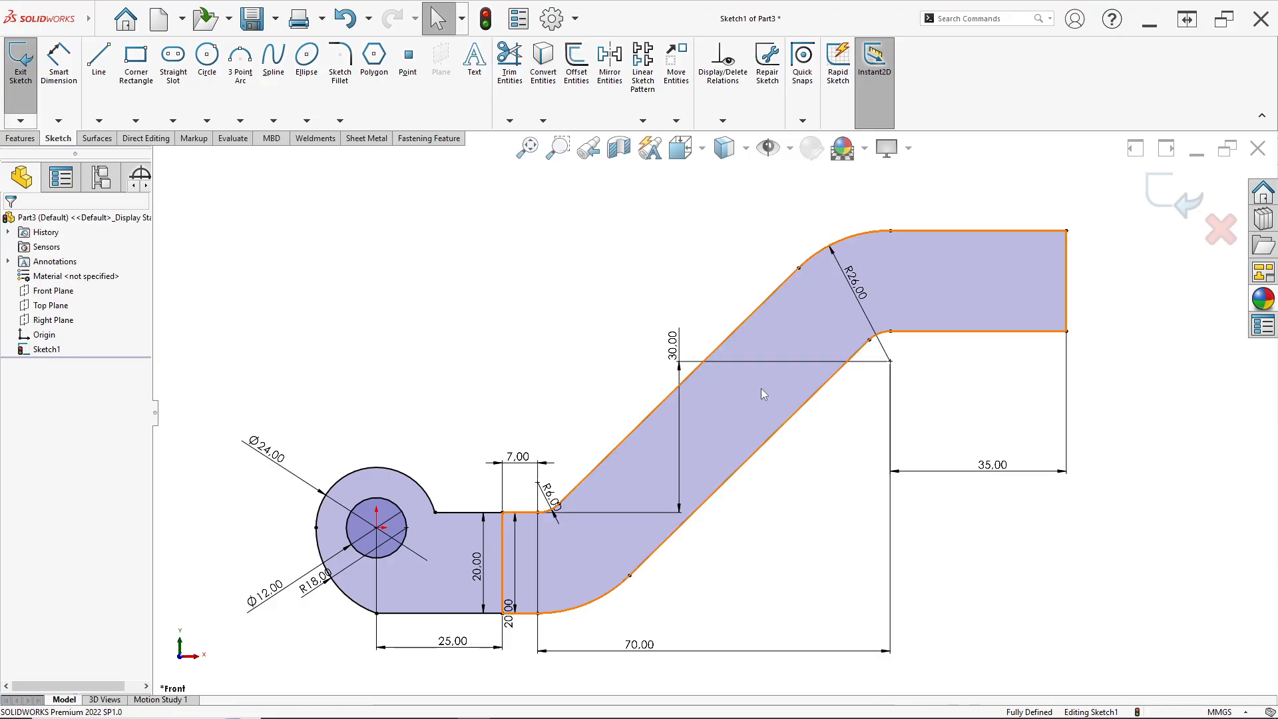
{"action": "key", "text": "f"}
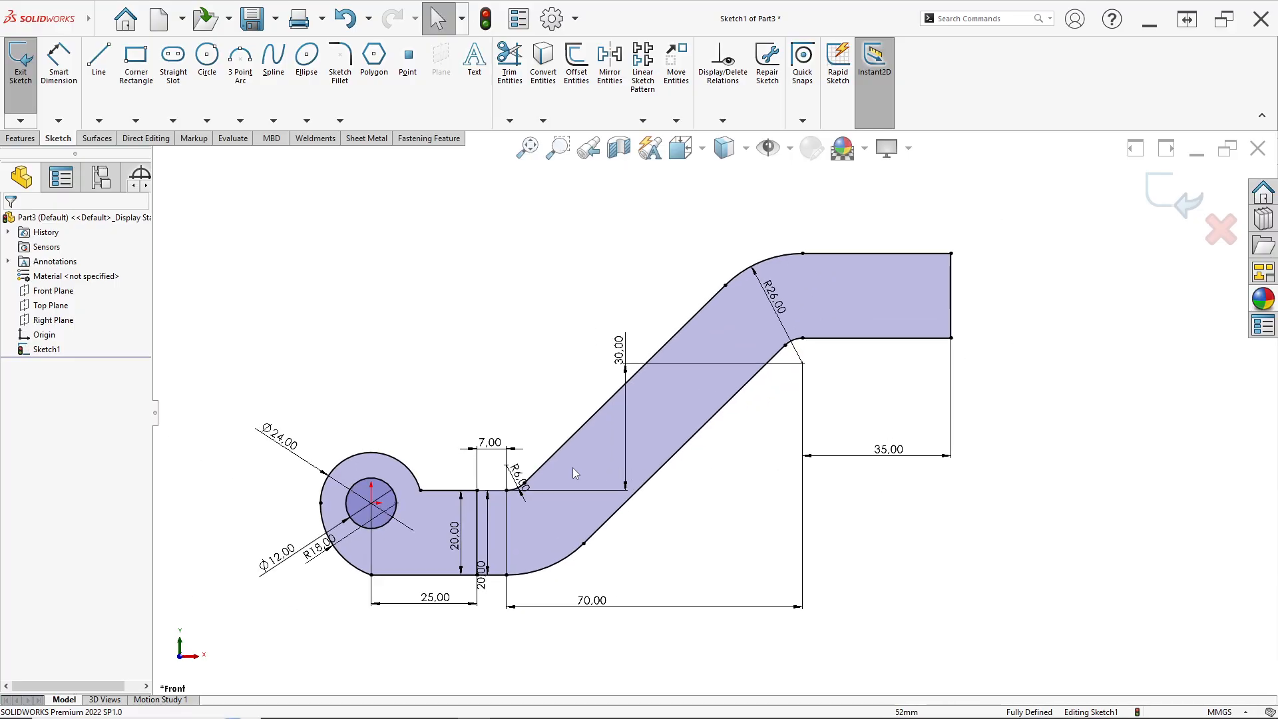
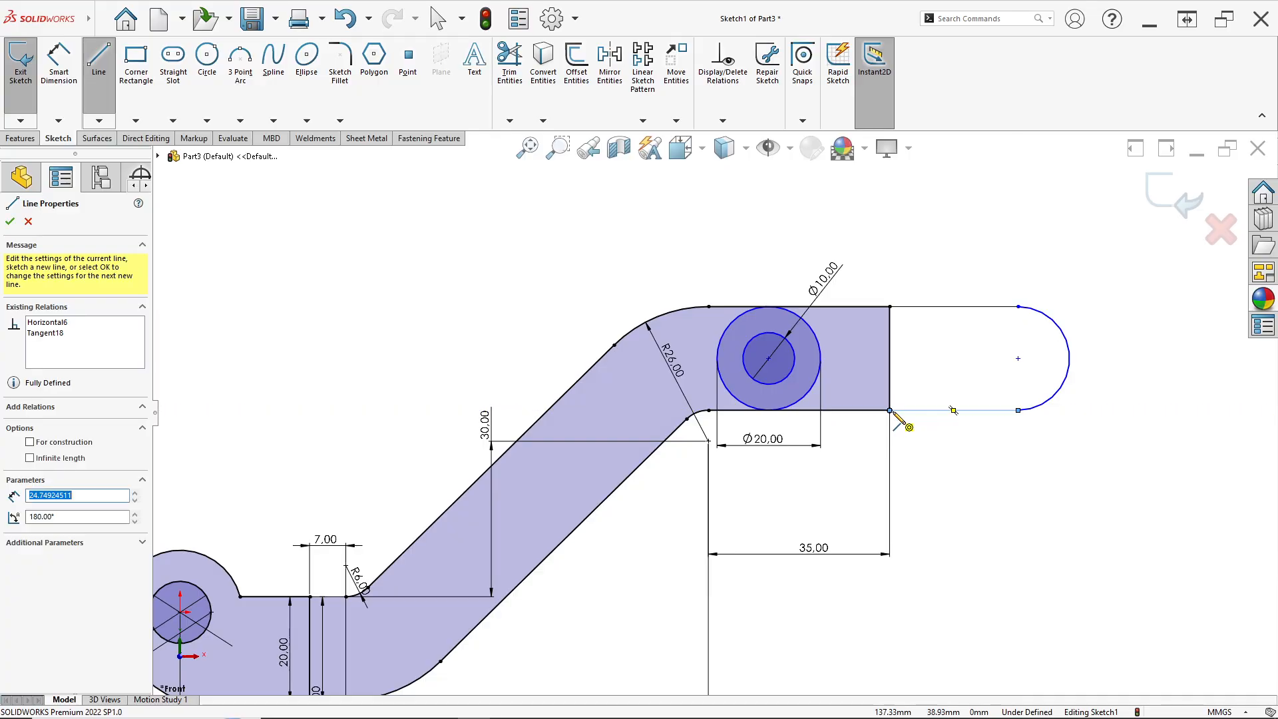
Make the upper and lower lines of the right end section parallel to each other
{"action": "key", "text": "Escape"}
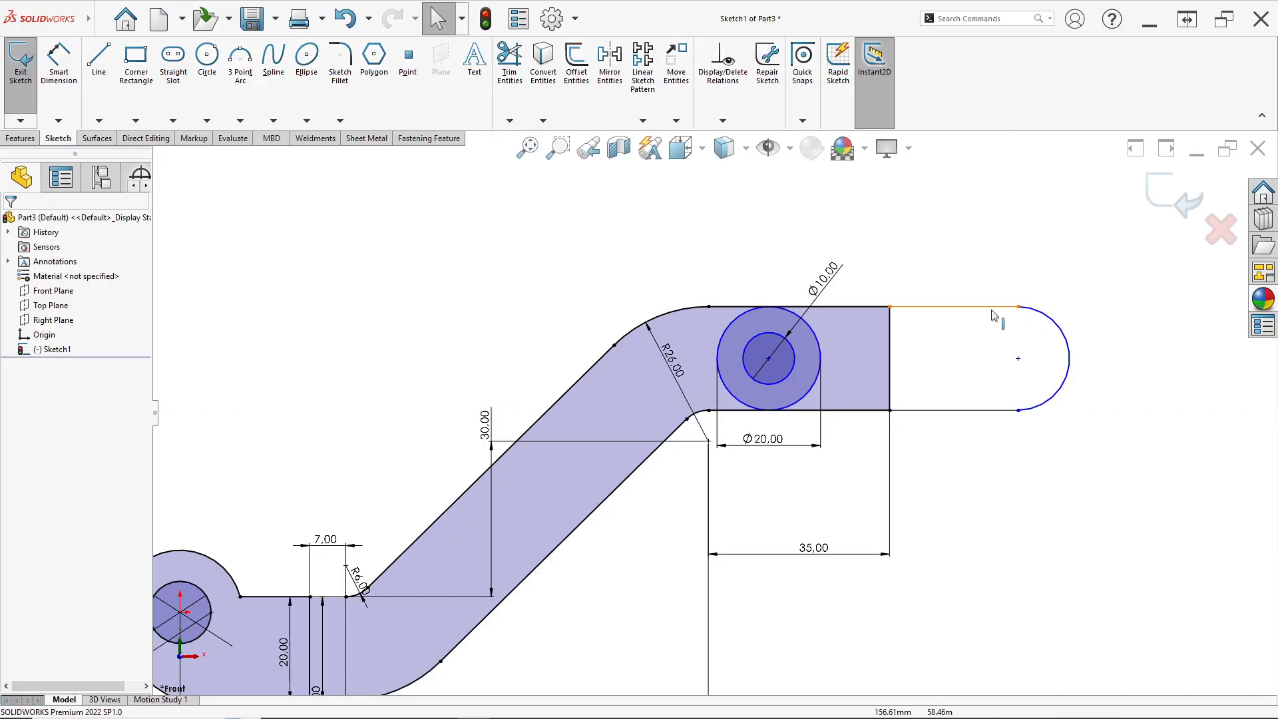
{"action": "left_click", "coordinate": [998, 308]}
{"action": "left_click", "coordinate": [983, 409], "text": "ctrl"}
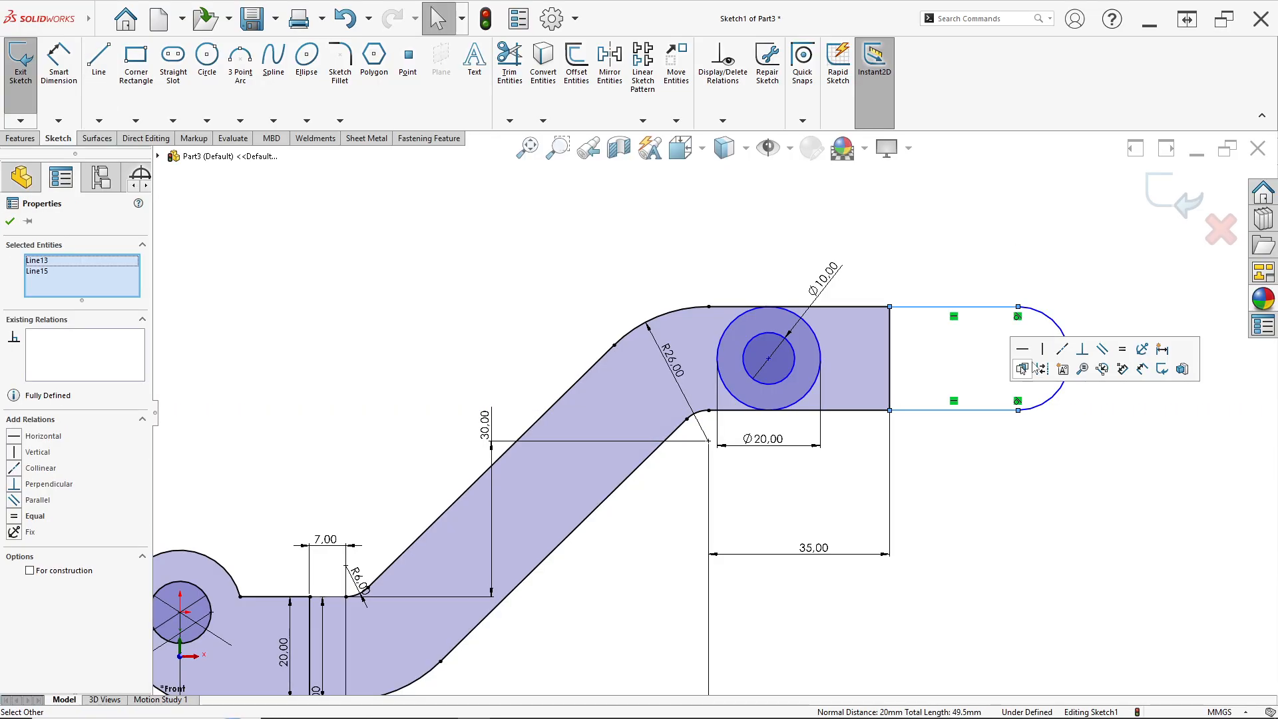
{"action": "left_click", "coordinate": [1121, 351]}
{"action": "left_click", "coordinate": [1073, 298]}
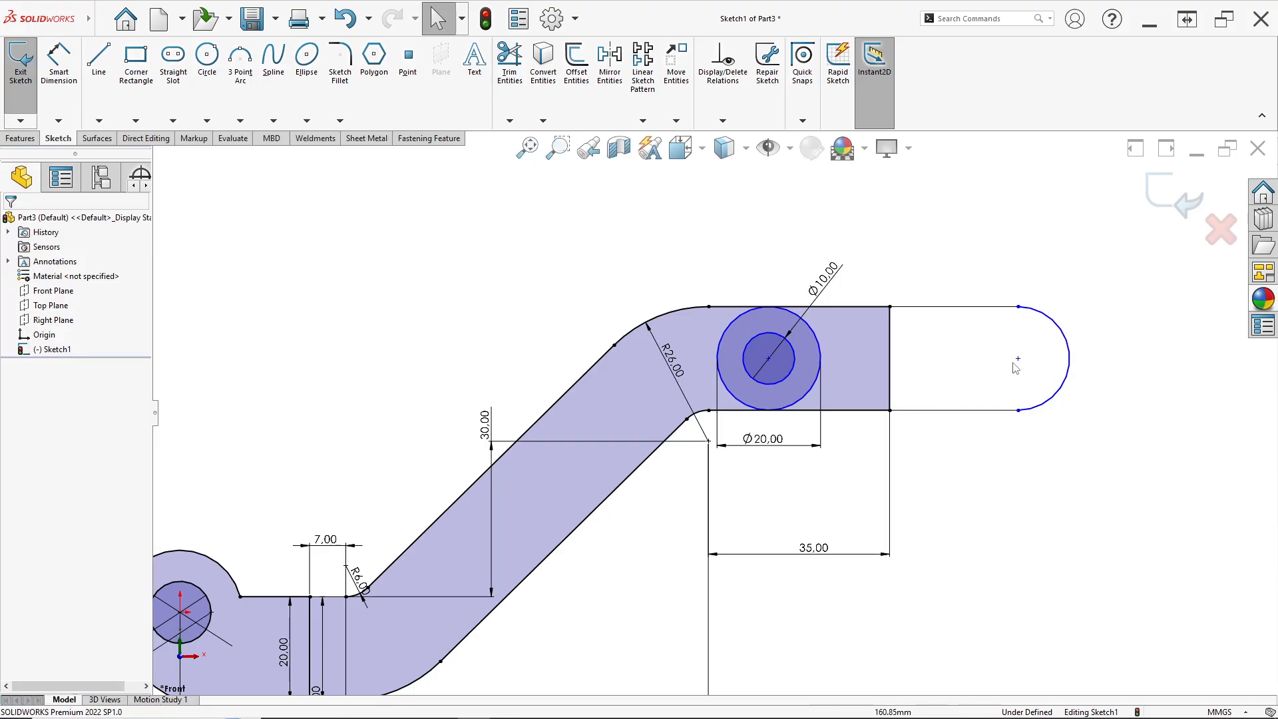
Dimension the radius of the right end arc, checking the reference drawing
{"action": "scroll", "coordinate": [1014, 363], "scroll_direction": "down", "scroll_amount": 1}
{"action": "left_click", "coordinate": [59, 59]}
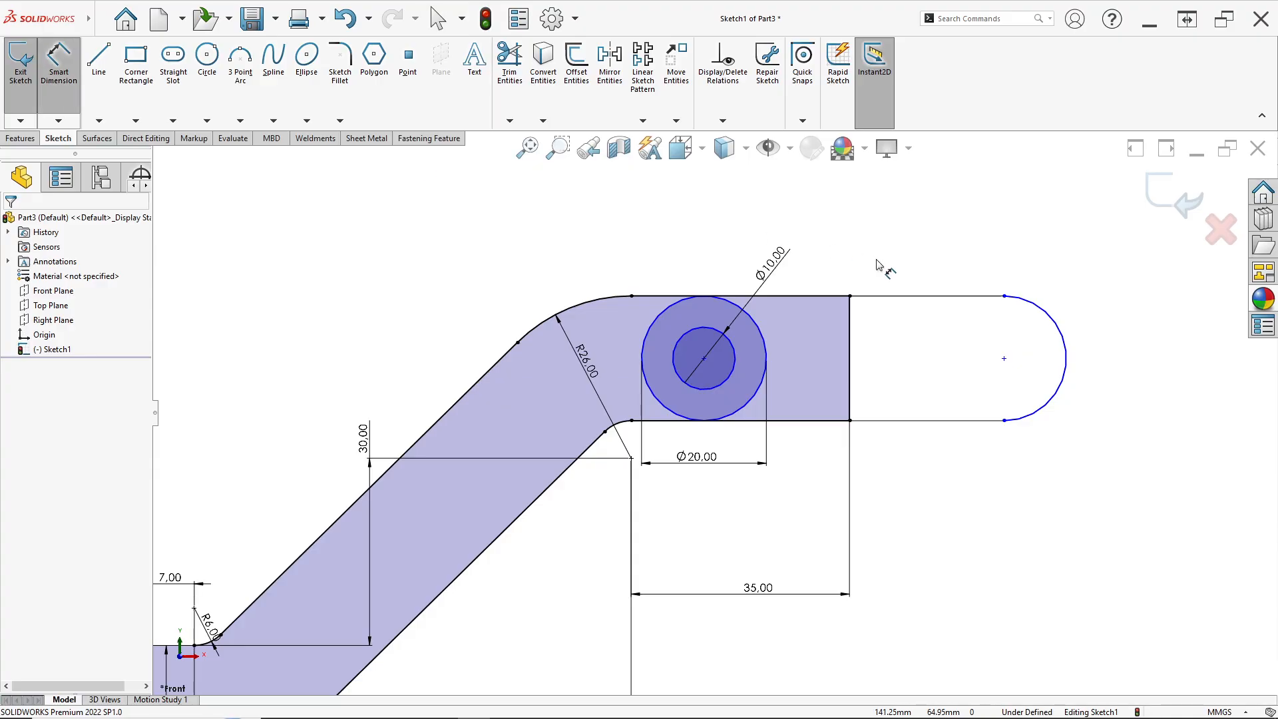
{"action": "left_click", "coordinate": [1052, 325]}
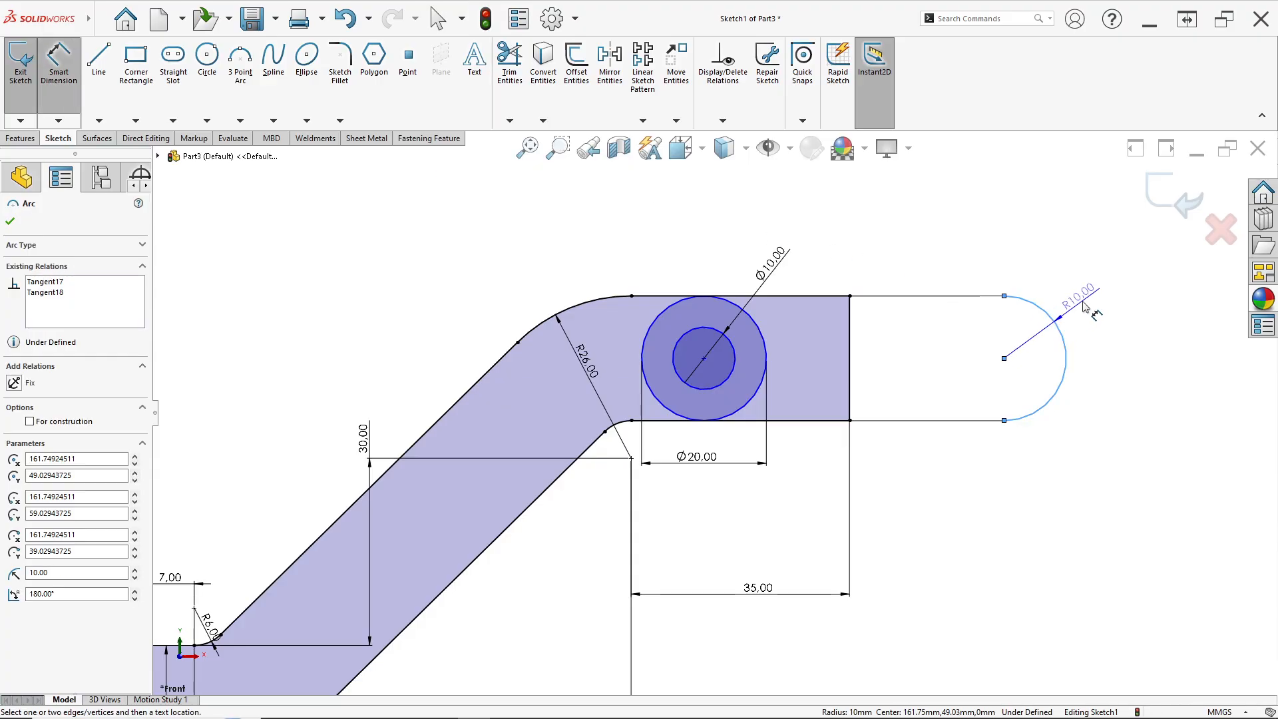
{"action": "left_click", "coordinate": [1093, 288]}
{"action": "left_click", "coordinate": [434, 312]}
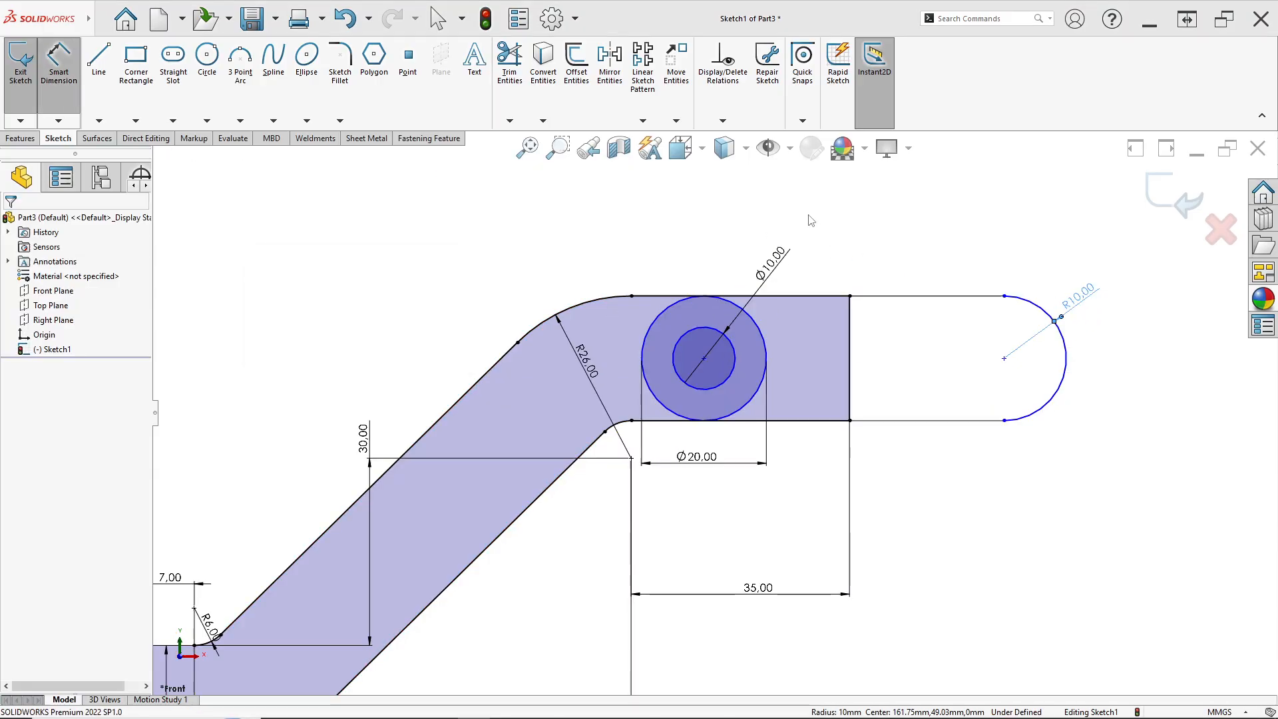
{"action": "key", "text": "alt+Tab"}
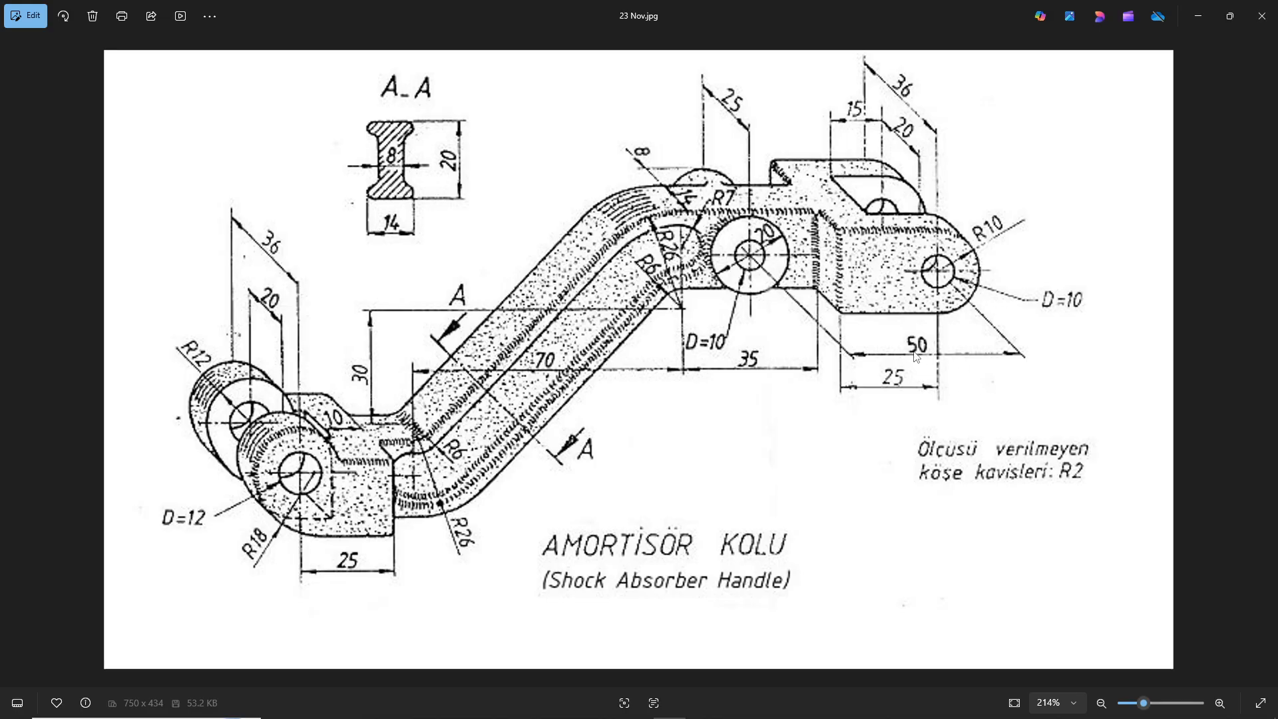
{"action": "key", "text": "alt+Tab"}
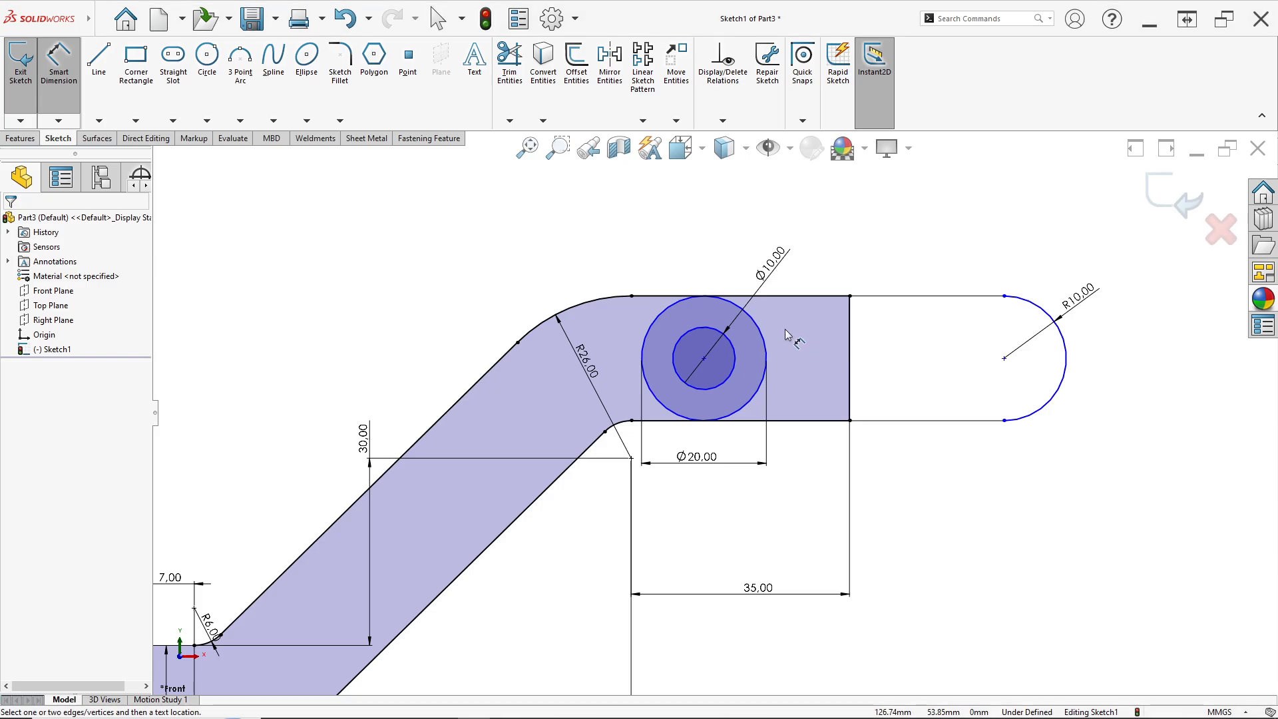
Dimension the horizontal distance between the boss centre and the right arc's centre as 50 mm
{"action": "left_click", "coordinate": [1005, 359]}
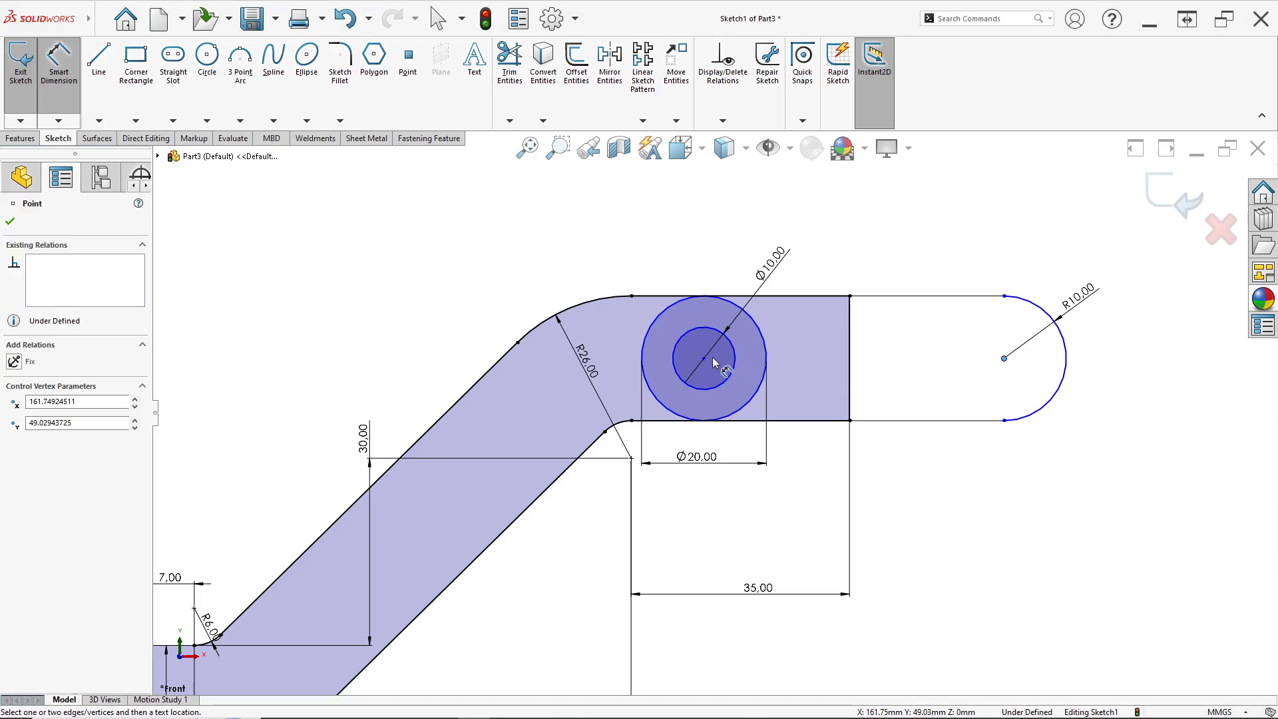
{"action": "left_click", "coordinate": [705, 360]}
{"action": "left_click", "coordinate": [790, 205]}
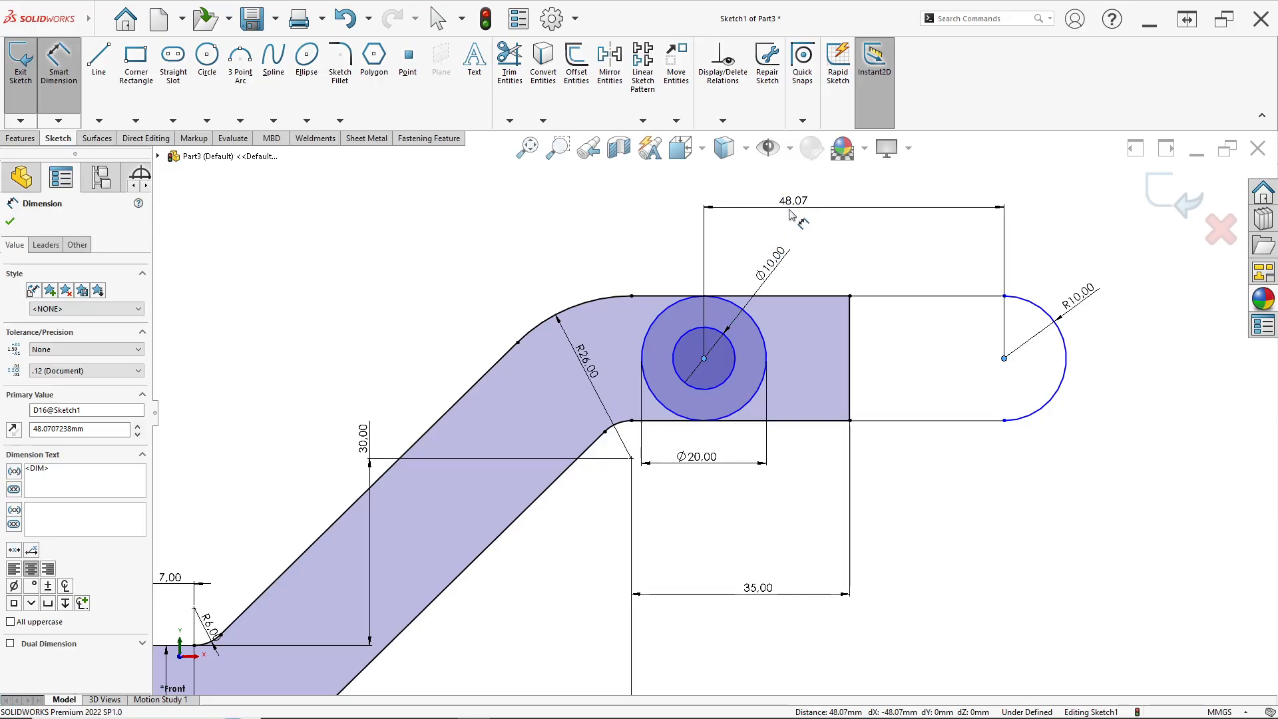
{"action": "type", "text": "50"}
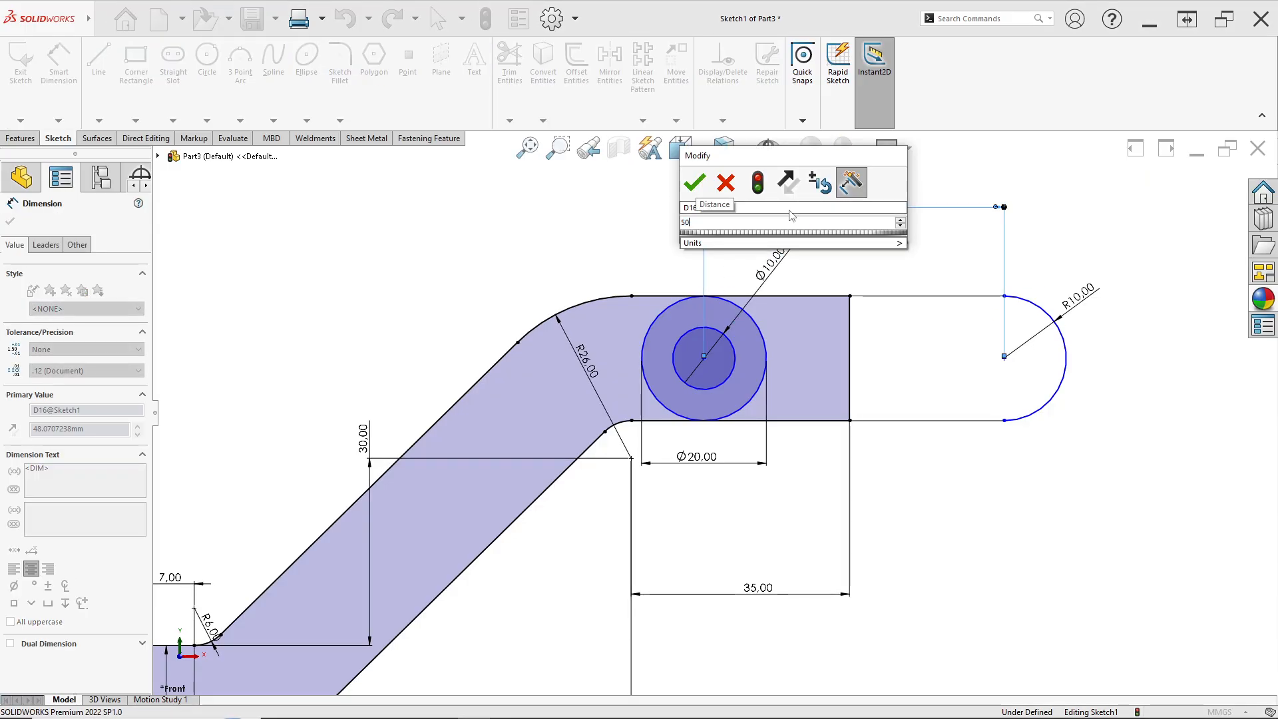
{"action": "key", "text": "Return"}
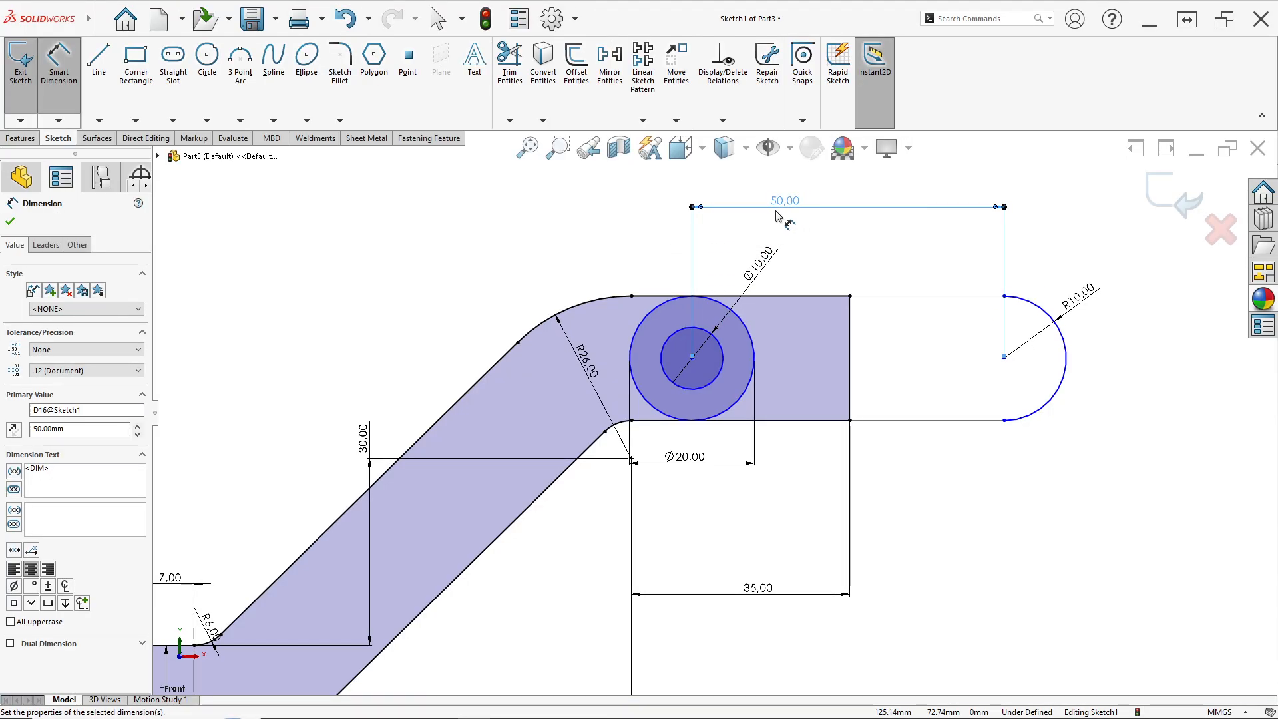
Dimension the horizontal distance from the arm's vertical end line to the right arc's centre as 25 mm, checking the reference drawing
{"action": "left_click", "coordinate": [908, 296]}
{"action": "key", "text": "Escape"}
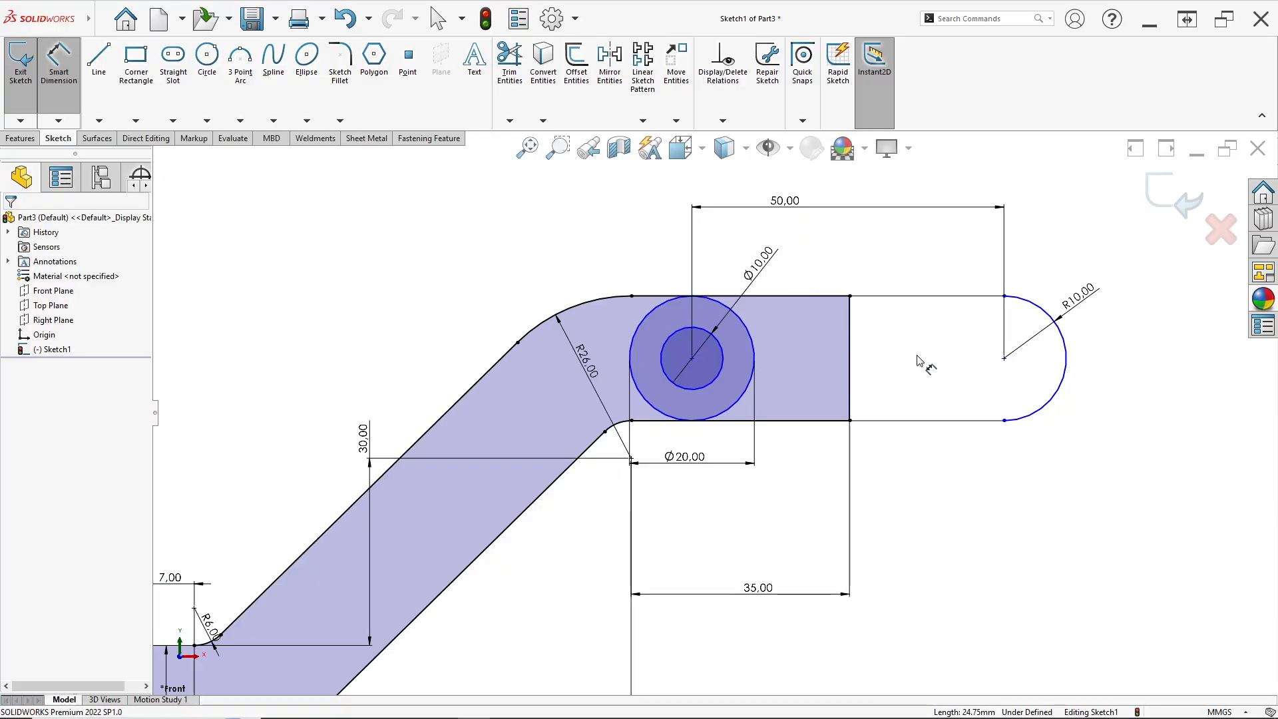
{"action": "left_click", "coordinate": [849, 363]}
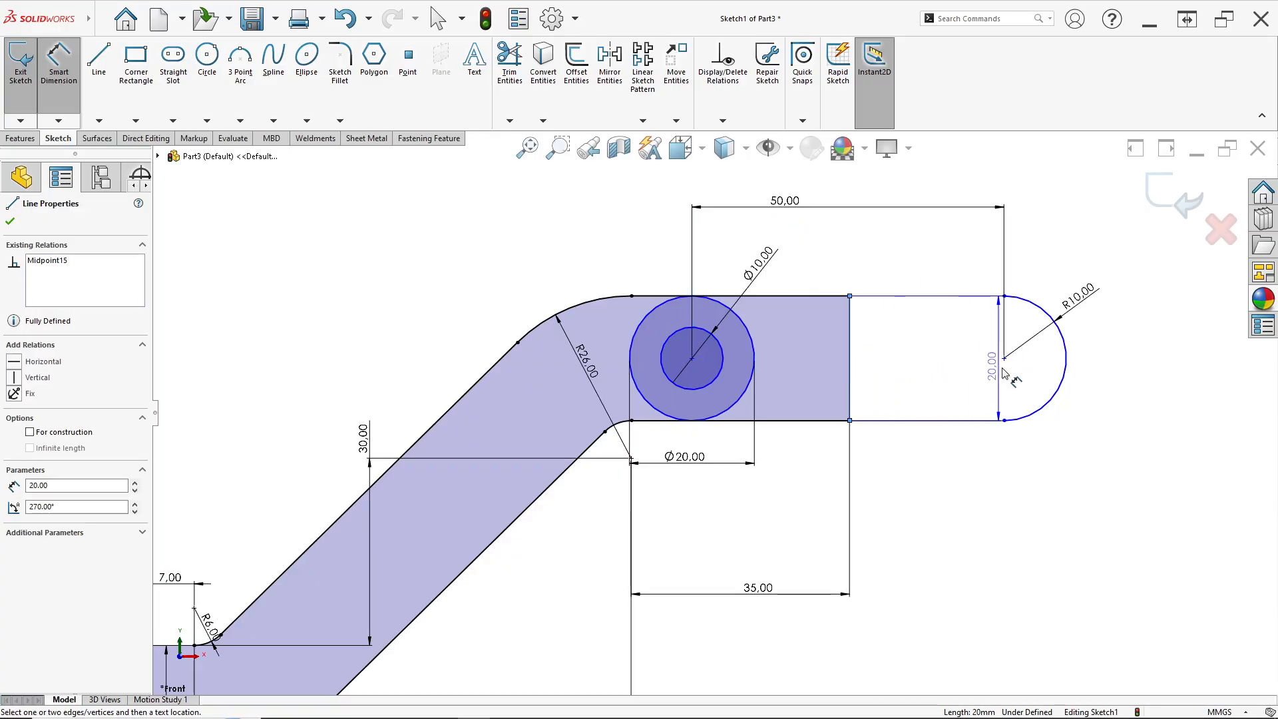
{"action": "left_click", "coordinate": [1003, 358]}
{"action": "left_click", "coordinate": [1016, 181]}
{"action": "key", "text": "alt+Tab"}
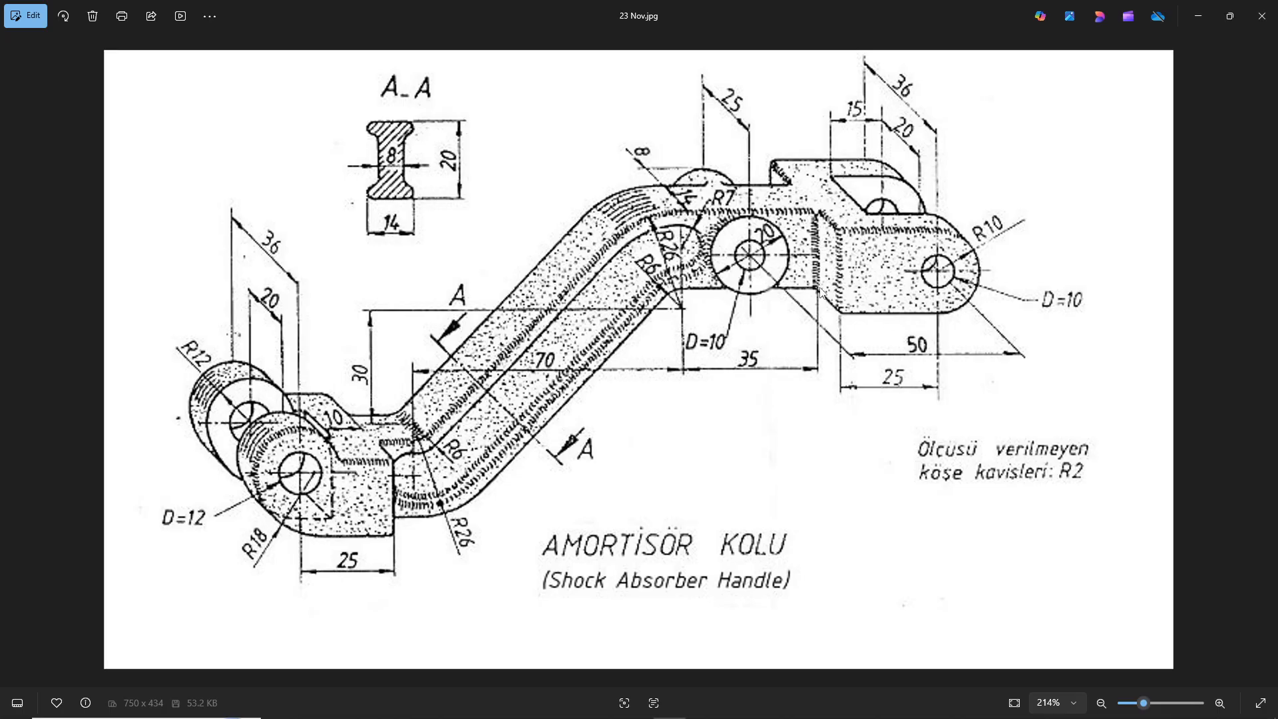
{"action": "key", "text": "alt+Tab"}
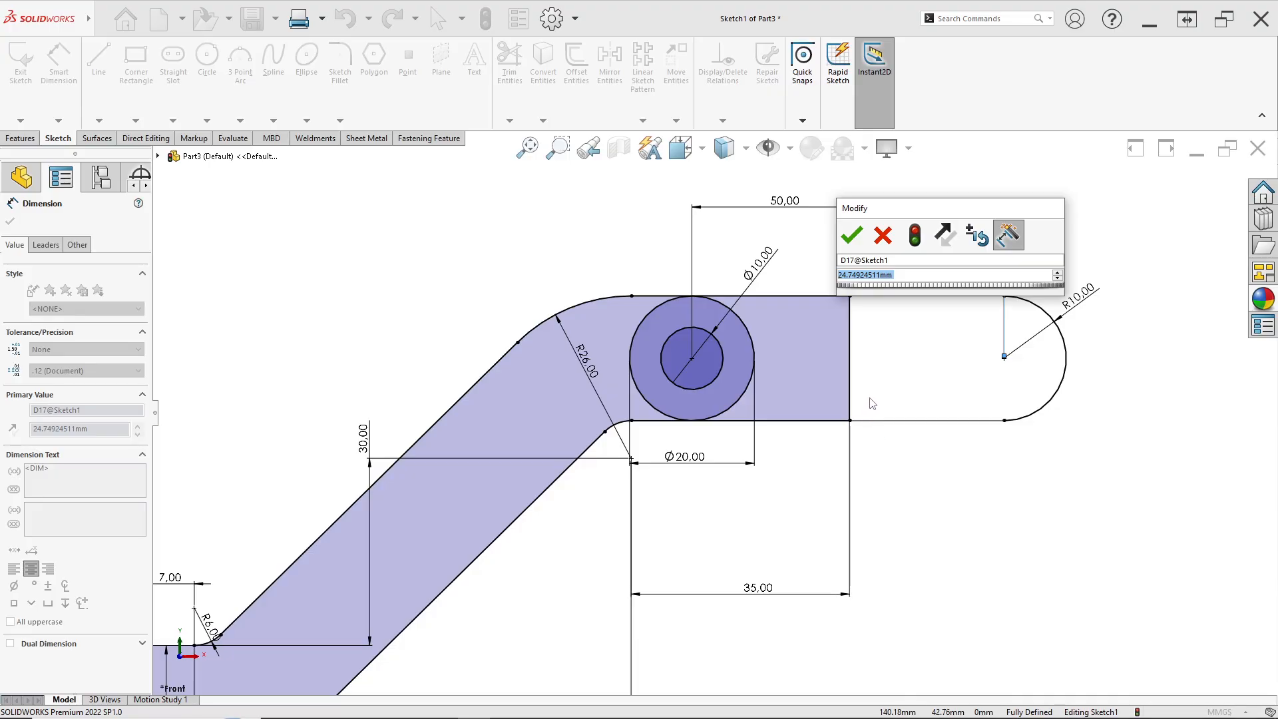
{"action": "type", "text": "25"}
{"action": "key", "text": "Return"}
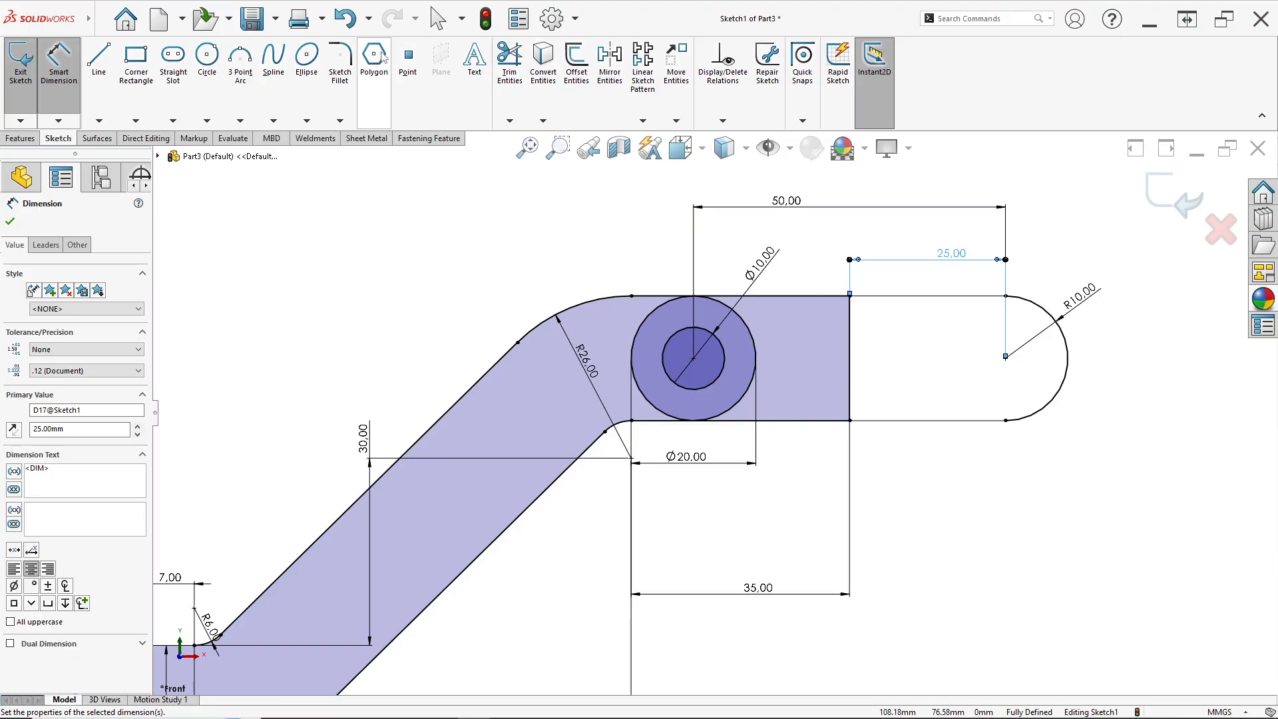
Draw a circle at the right arc's centre and dimension its diameter as 10 mm
{"action": "left_click", "coordinate": [207, 58]}
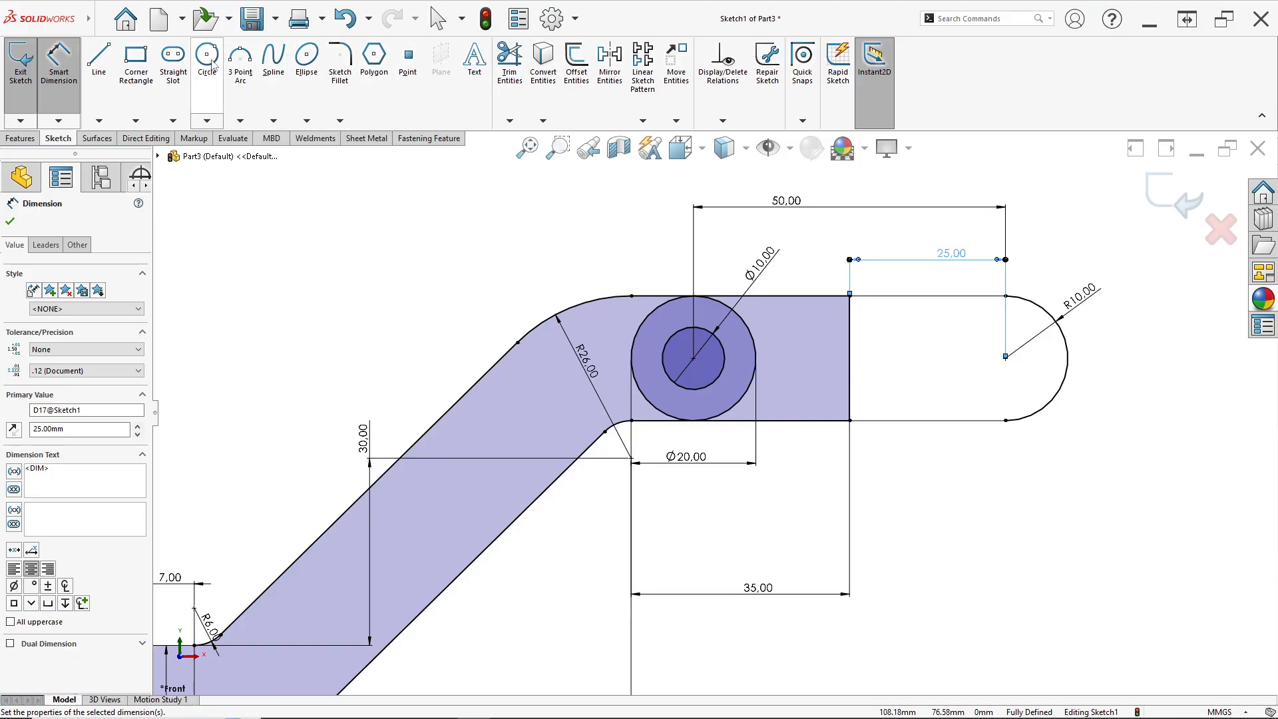
{"action": "left_click", "coordinate": [1006, 357]}
{"action": "left_click", "coordinate": [1028, 370]}
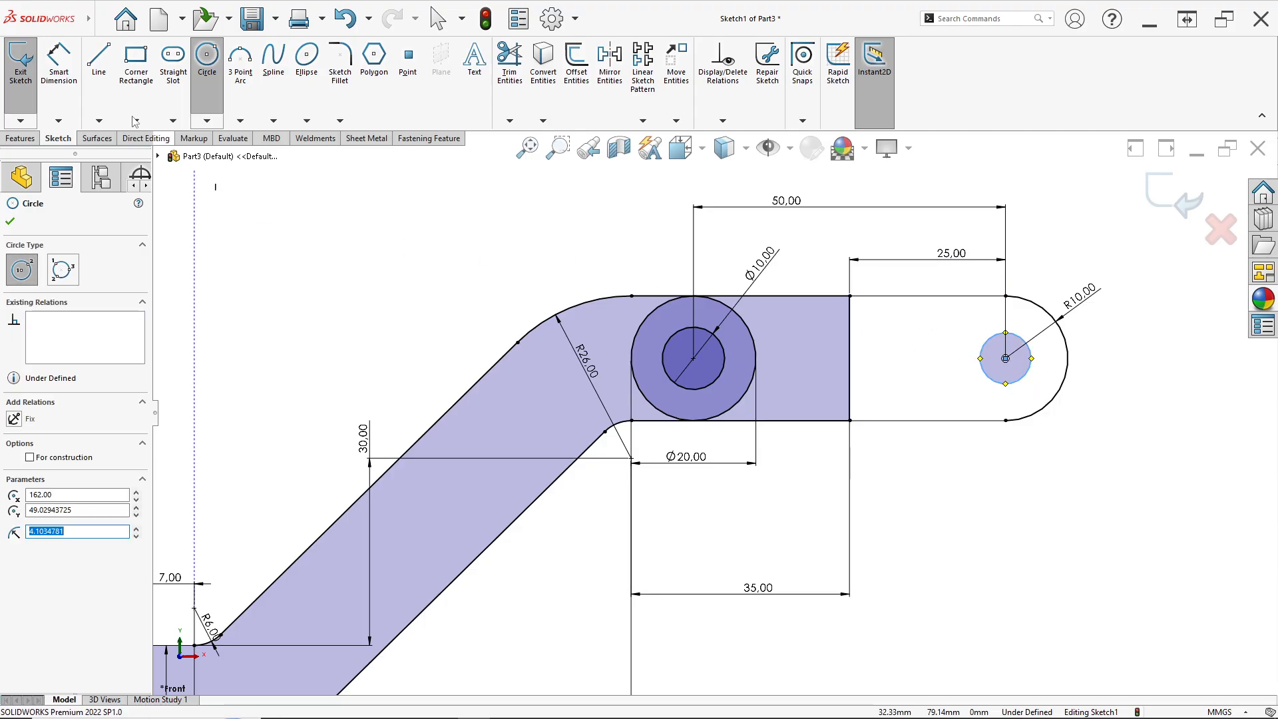
{"action": "left_click", "coordinate": [66, 72]}
{"action": "left_click", "coordinate": [1002, 385]}
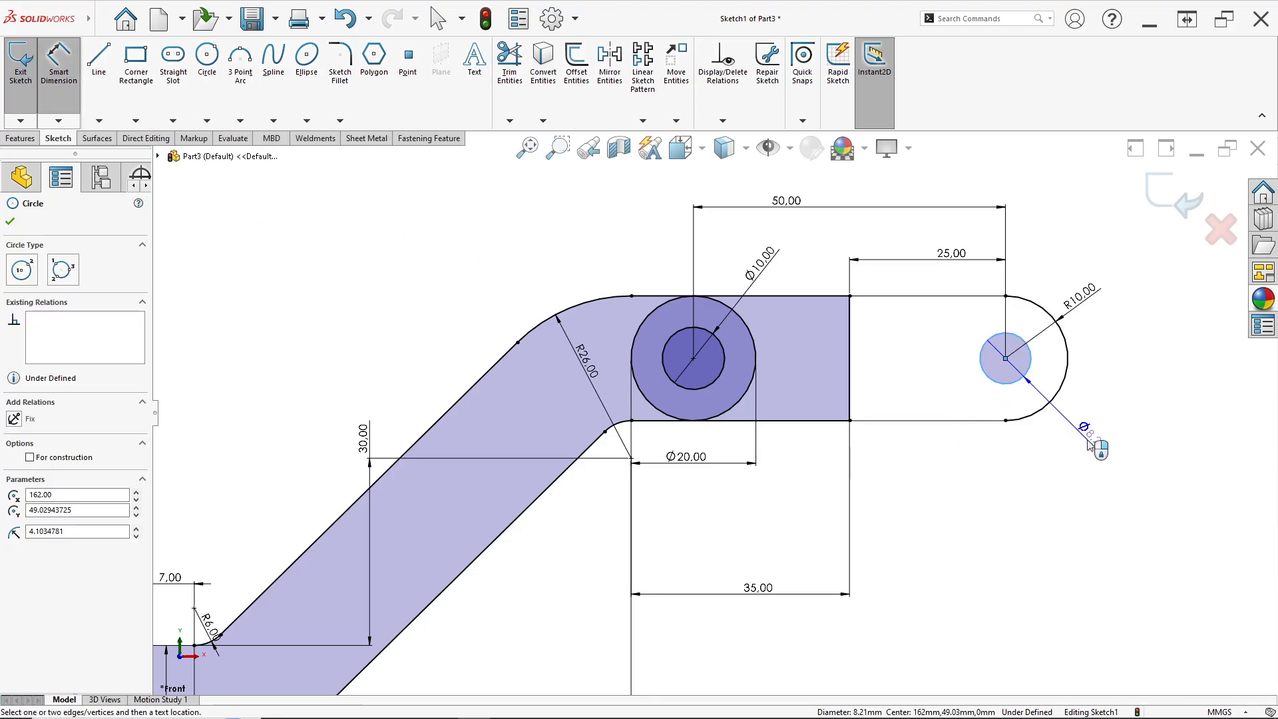
{"action": "left_click", "coordinate": [1091, 439]}
{"action": "key", "text": "alt+Tab"}
{"action": "key", "text": "alt+Tab"}
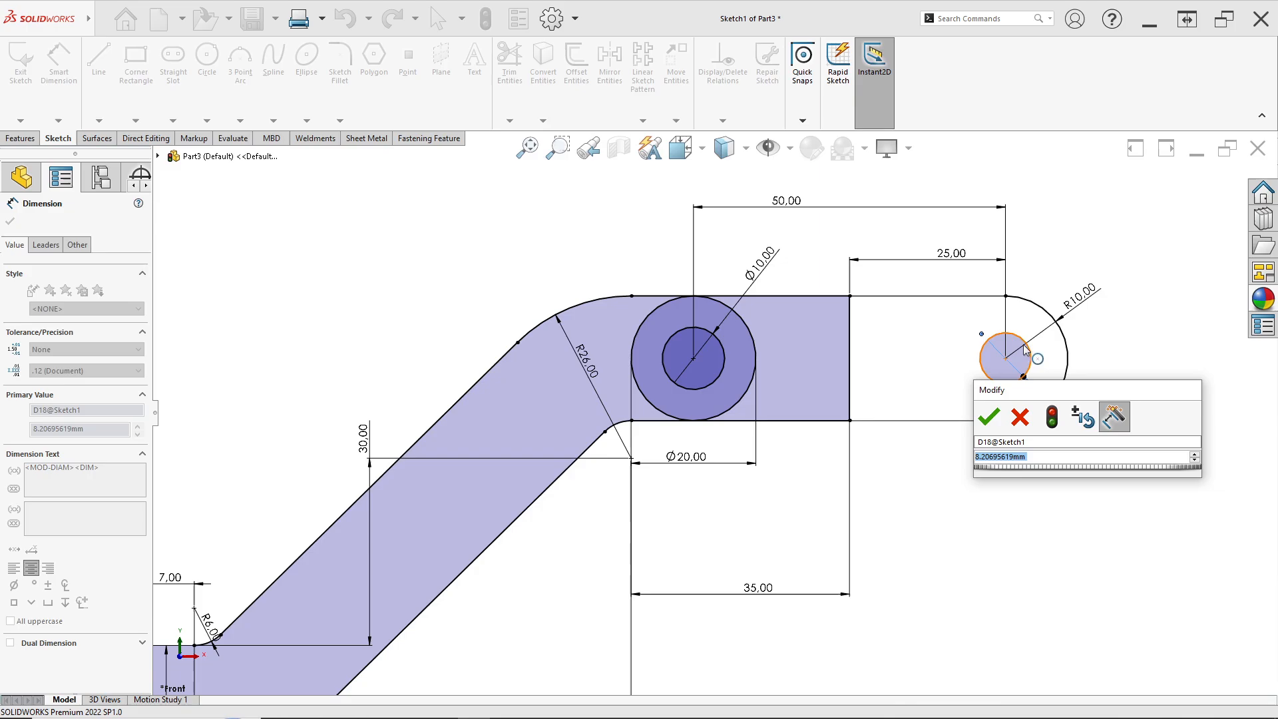
{"action": "type", "text": "10"}
{"action": "key", "text": "Return"}
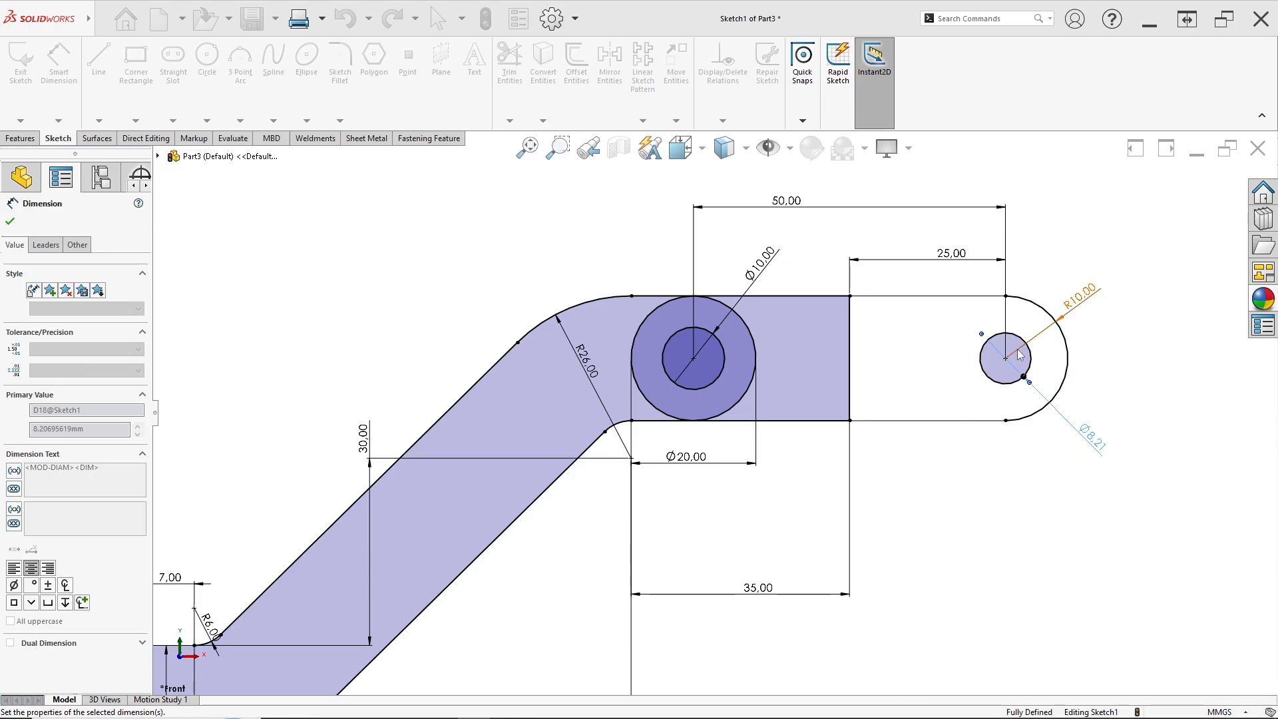
Review the complete sketch against the reference drawing
{"action": "scroll", "coordinate": [715, 414], "scroll_direction": "up", "scroll_amount": 3}
{"action": "scroll", "coordinate": [652, 510], "scroll_direction": "up", "scroll_amount": 2}
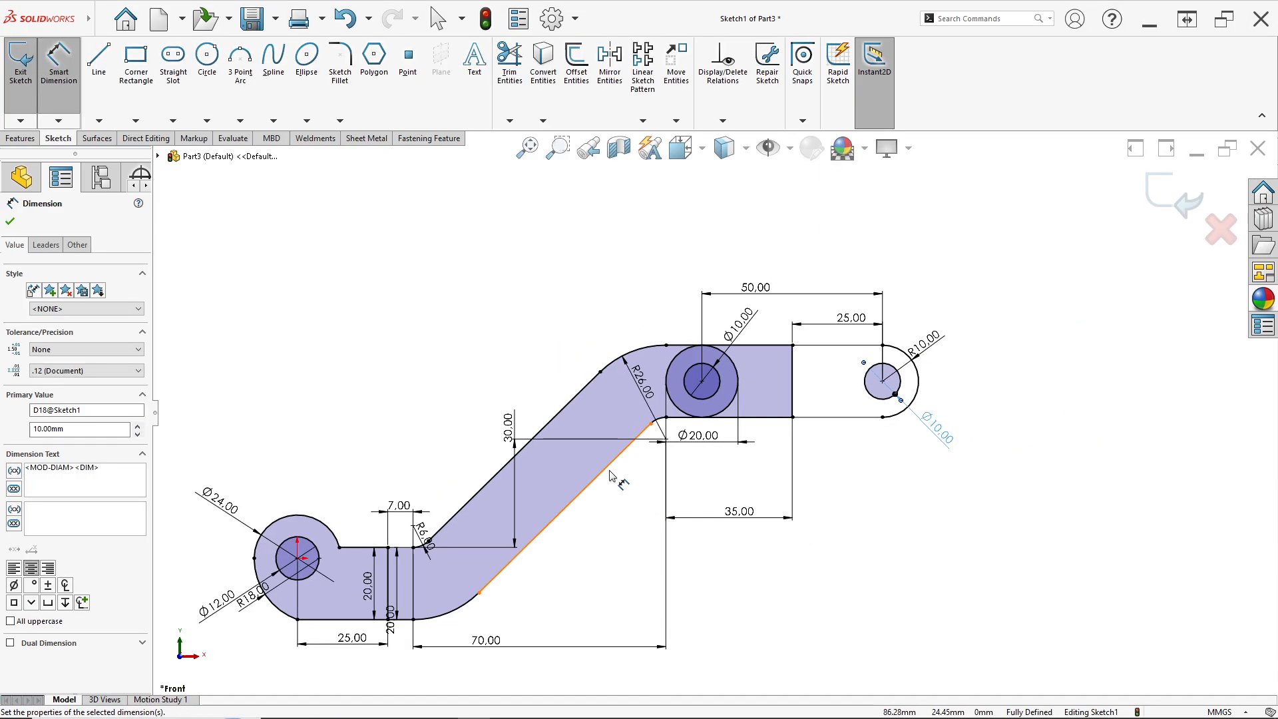
{"action": "scroll", "coordinate": [666, 479], "scroll_direction": "down", "scroll_amount": 1}
{"action": "scroll", "coordinate": [624, 474], "scroll_direction": "up", "scroll_amount": 1}
{"action": "scroll", "coordinate": [624, 474], "scroll_direction": "down", "scroll_amount": 1}
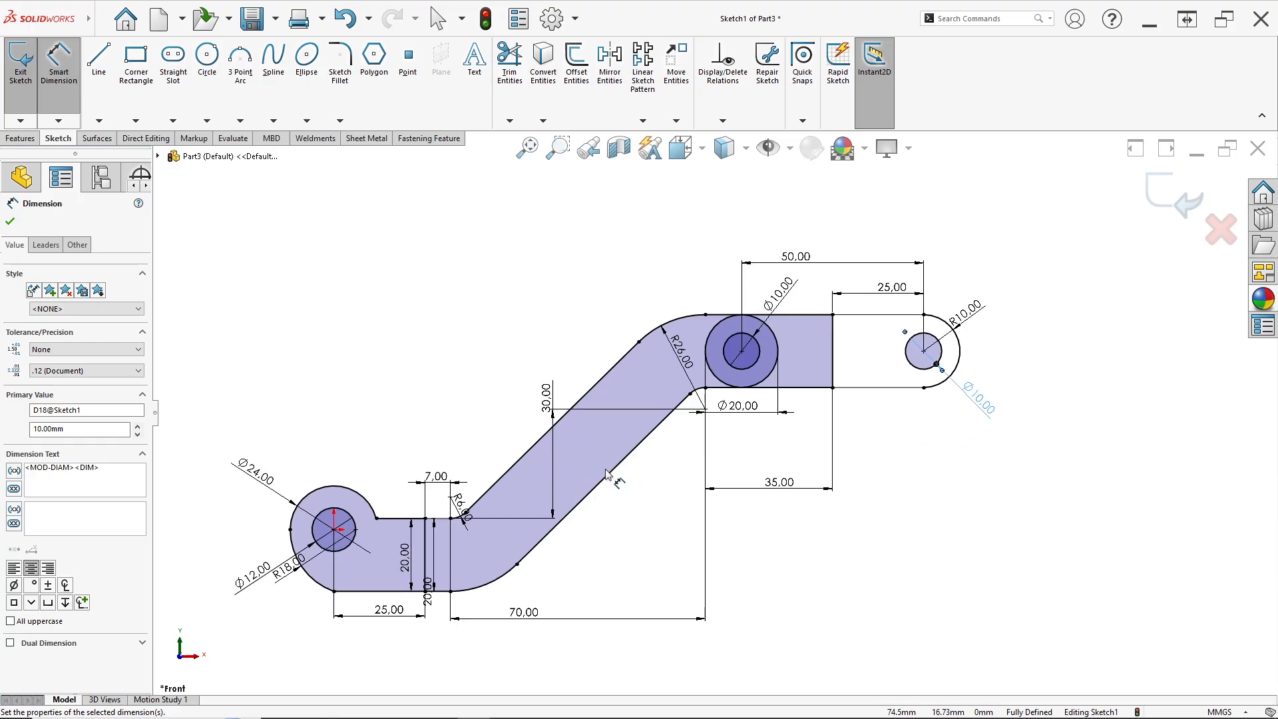
{"action": "scroll", "coordinate": [607, 457], "scroll_direction": "down", "scroll_amount": 1}
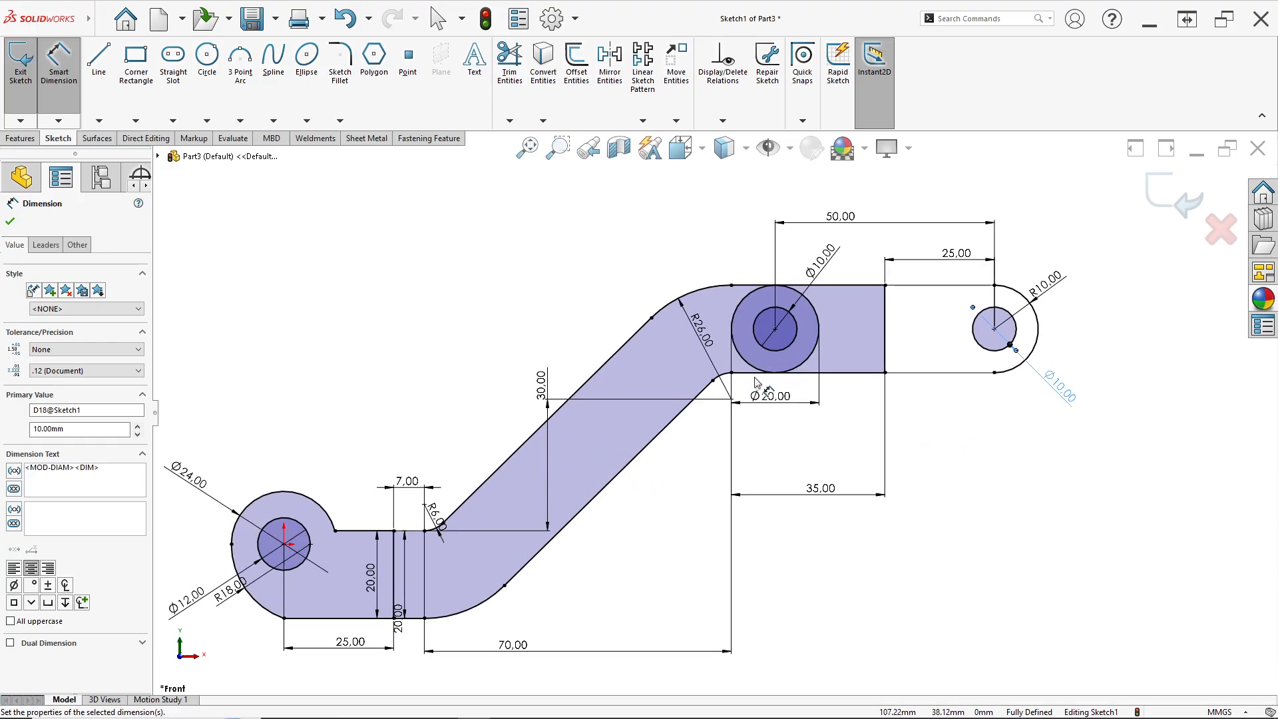
{"action": "scroll", "coordinate": [719, 400], "scroll_direction": "up", "scroll_amount": 1}
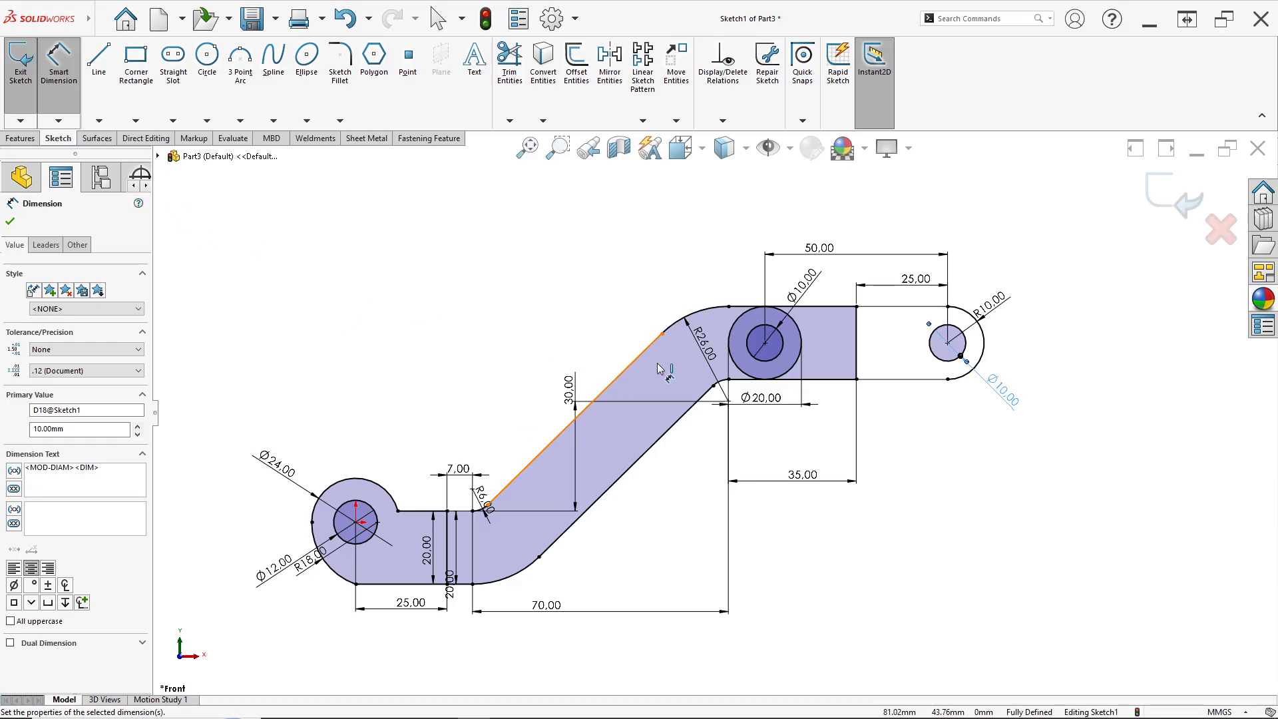
{"action": "key", "text": "alt+Tab"}
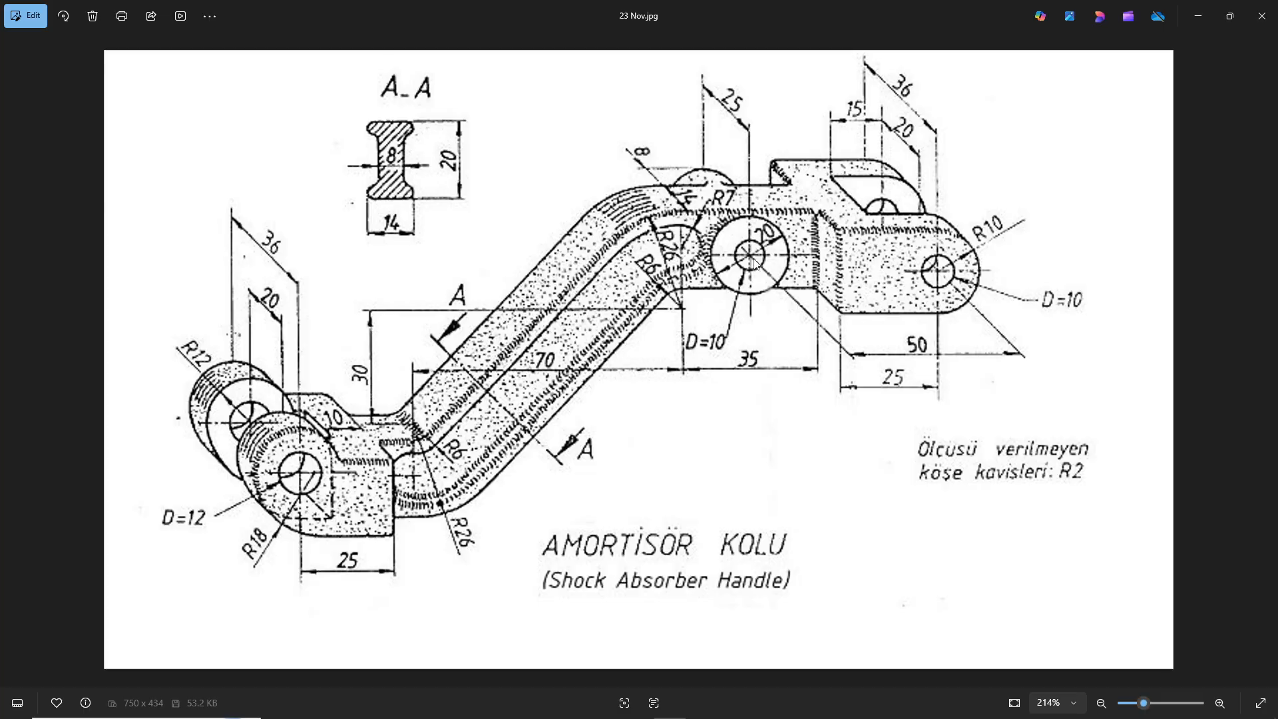
{"action": "key", "text": "alt+Tab"}
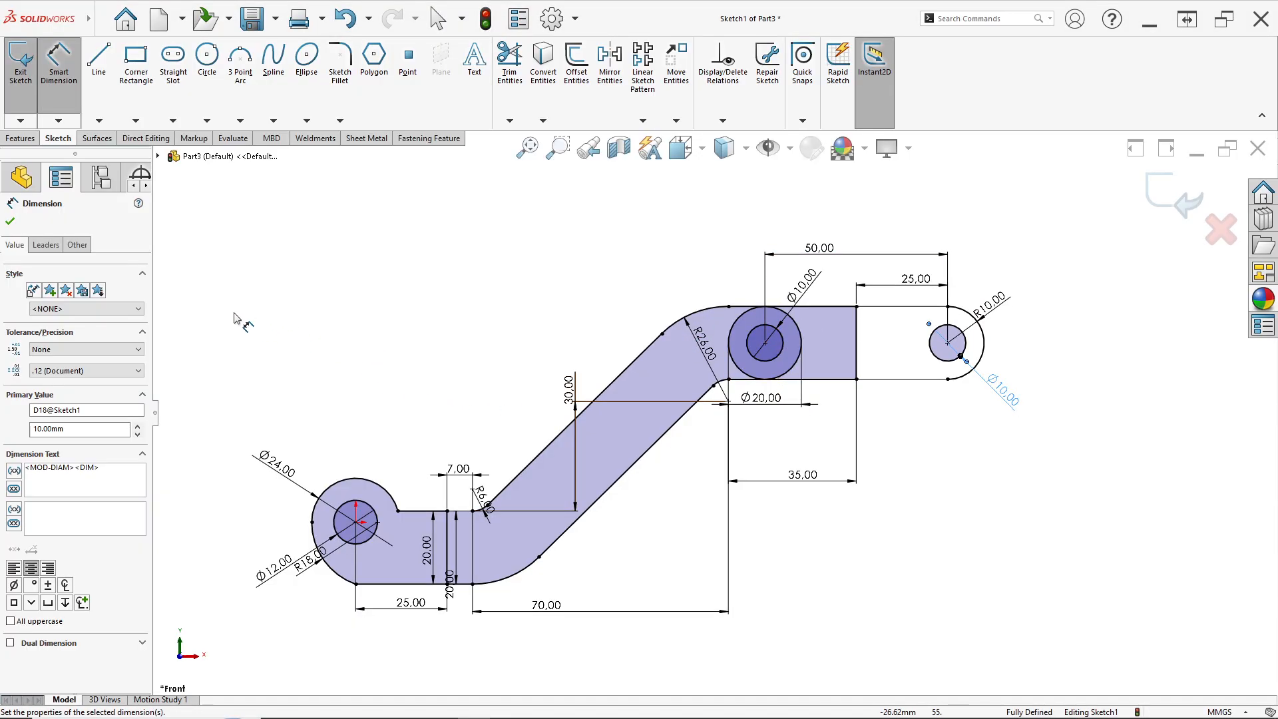
Extrude the right end lug region of the sketch symmetrically about the mid plane to a depth of 36 mm
{"action": "left_click", "coordinate": [20, 139]}
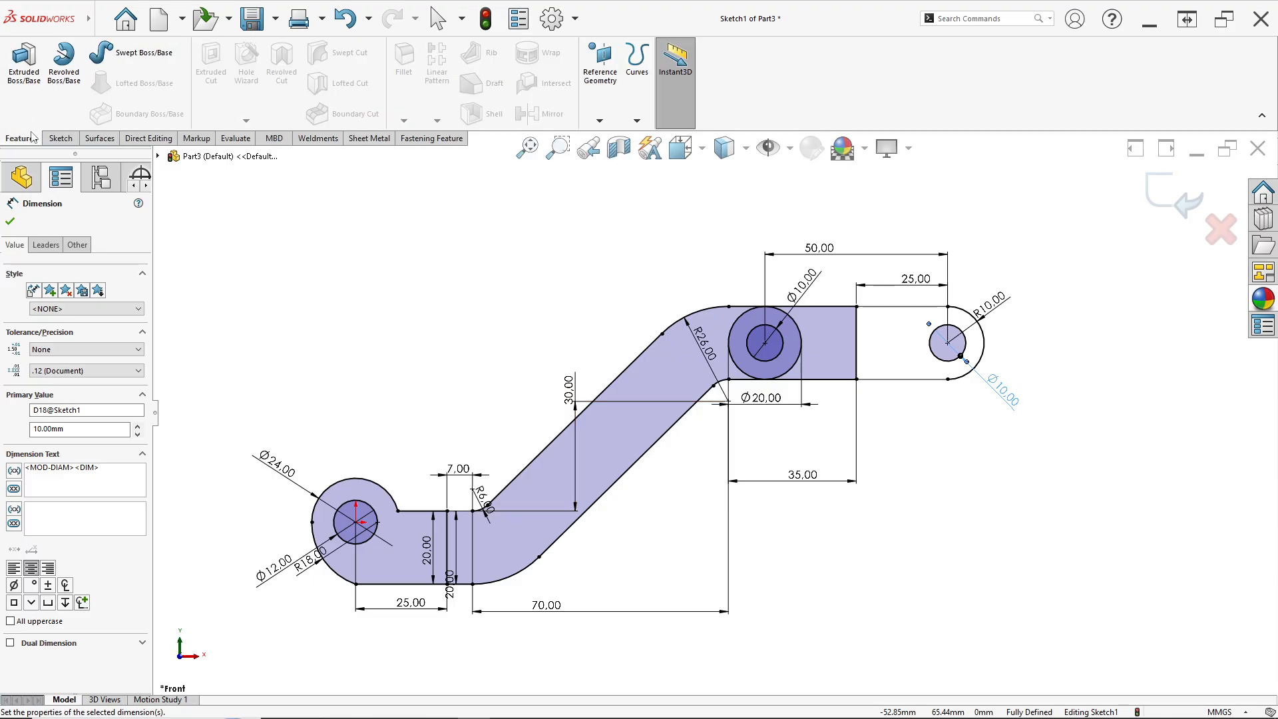
{"action": "left_click", "coordinate": [29, 116]}
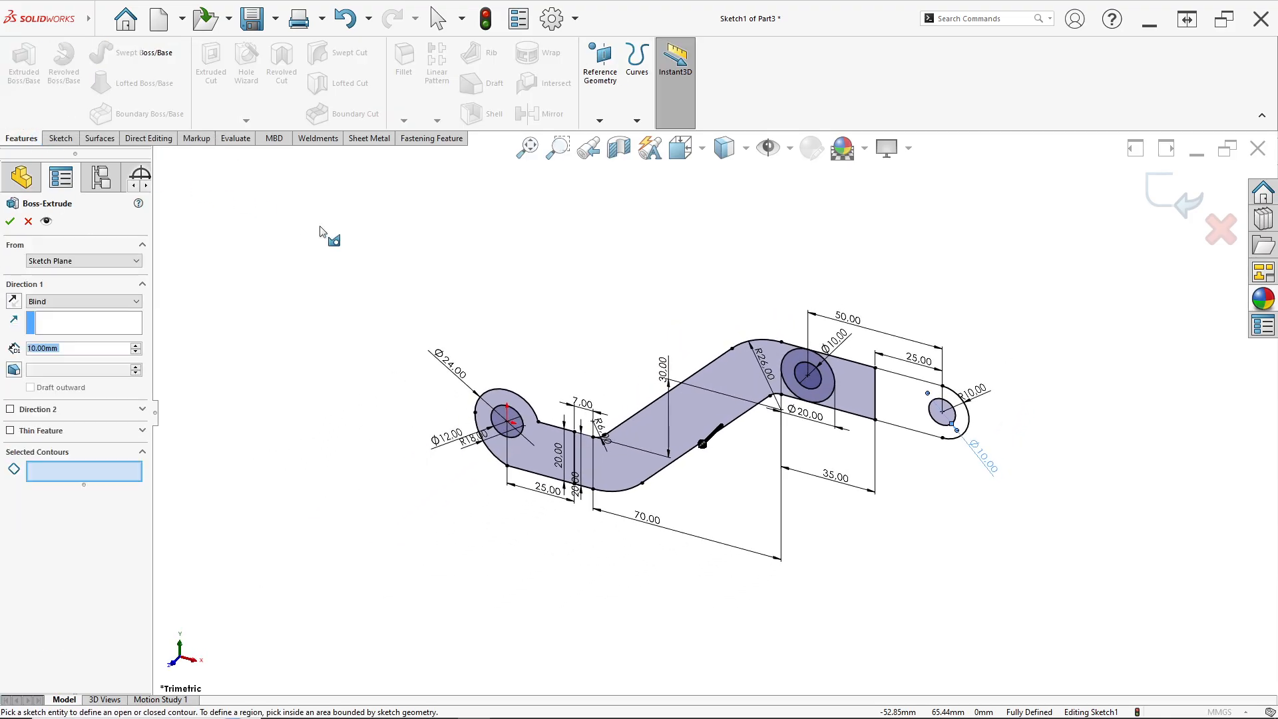
{"action": "left_click", "coordinate": [75, 472]}
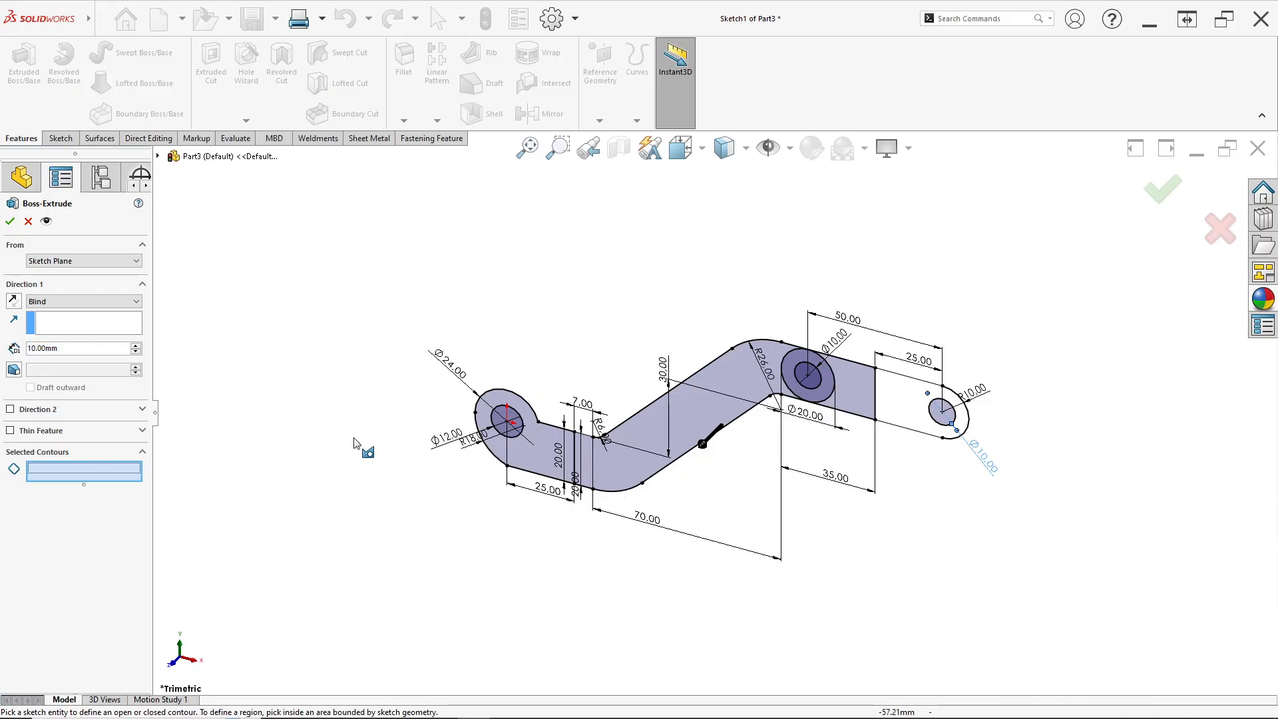
{"action": "scroll", "coordinate": [878, 414], "scroll_direction": "down", "scroll_amount": 2}
{"action": "left_click", "coordinate": [878, 414]}
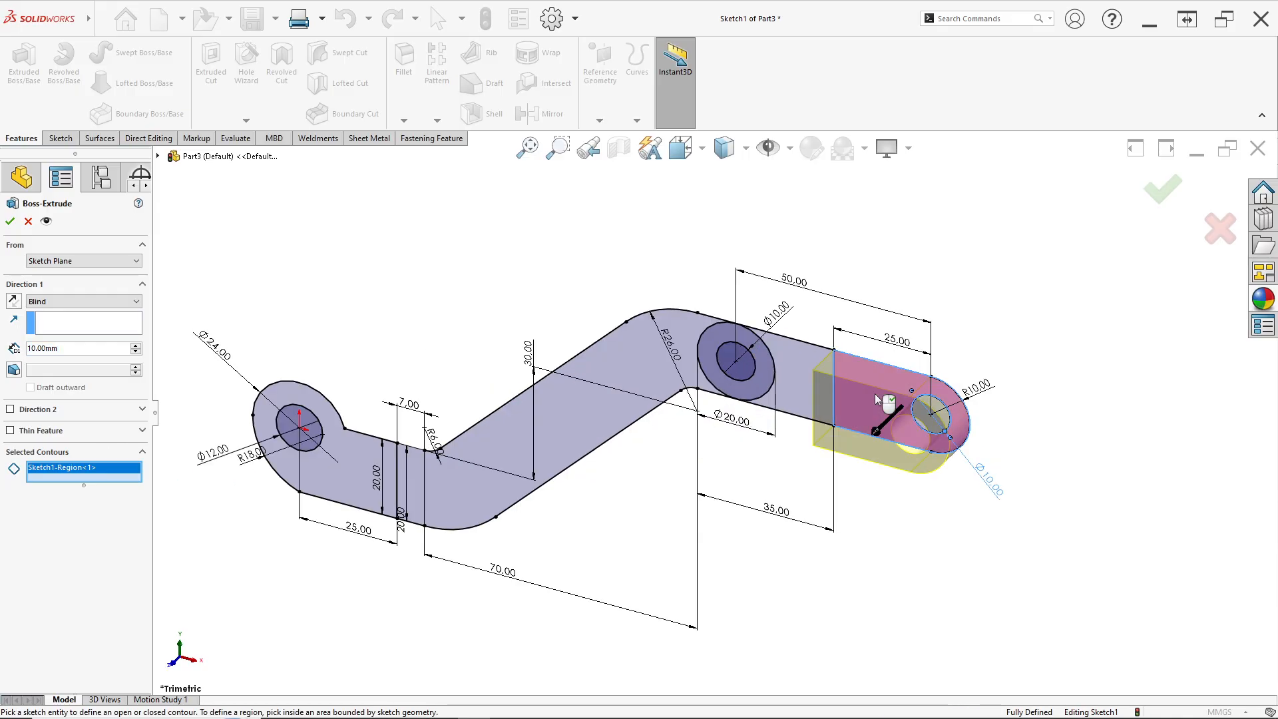
{"action": "left_click", "coordinate": [61, 303]}
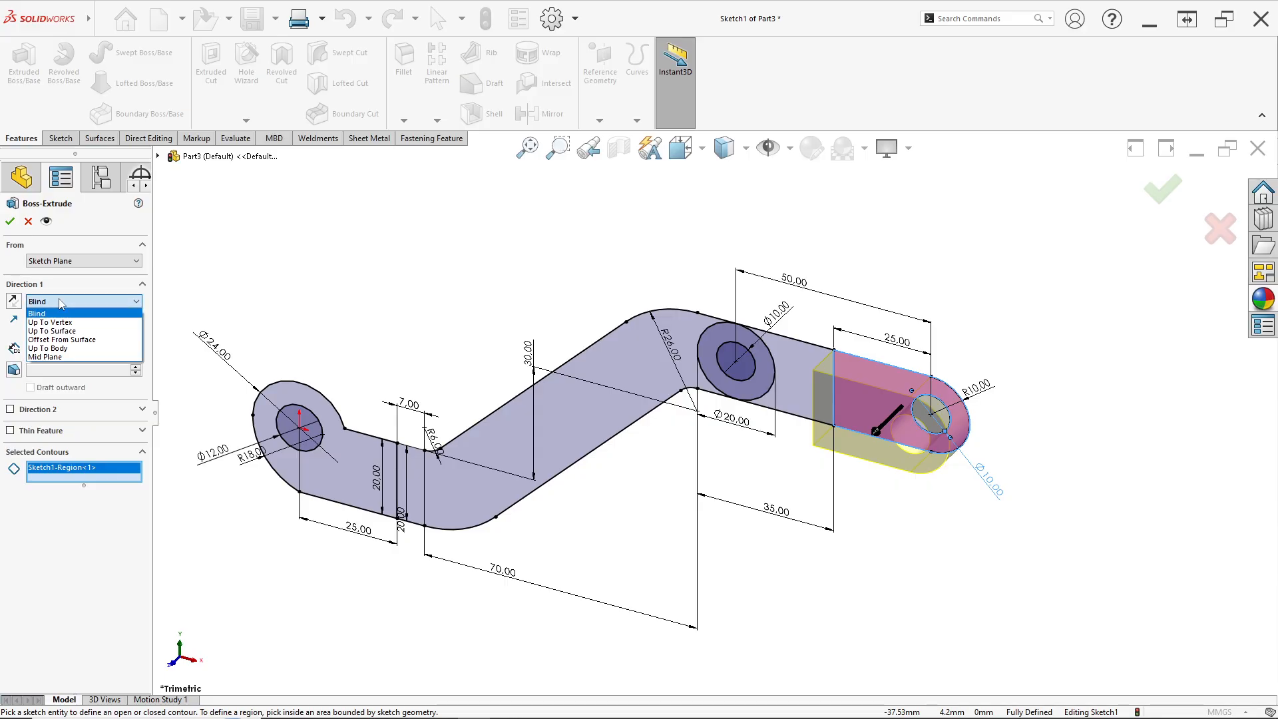
{"action": "left_click", "coordinate": [66, 357]}
{"action": "key", "text": "alt+Tab"}
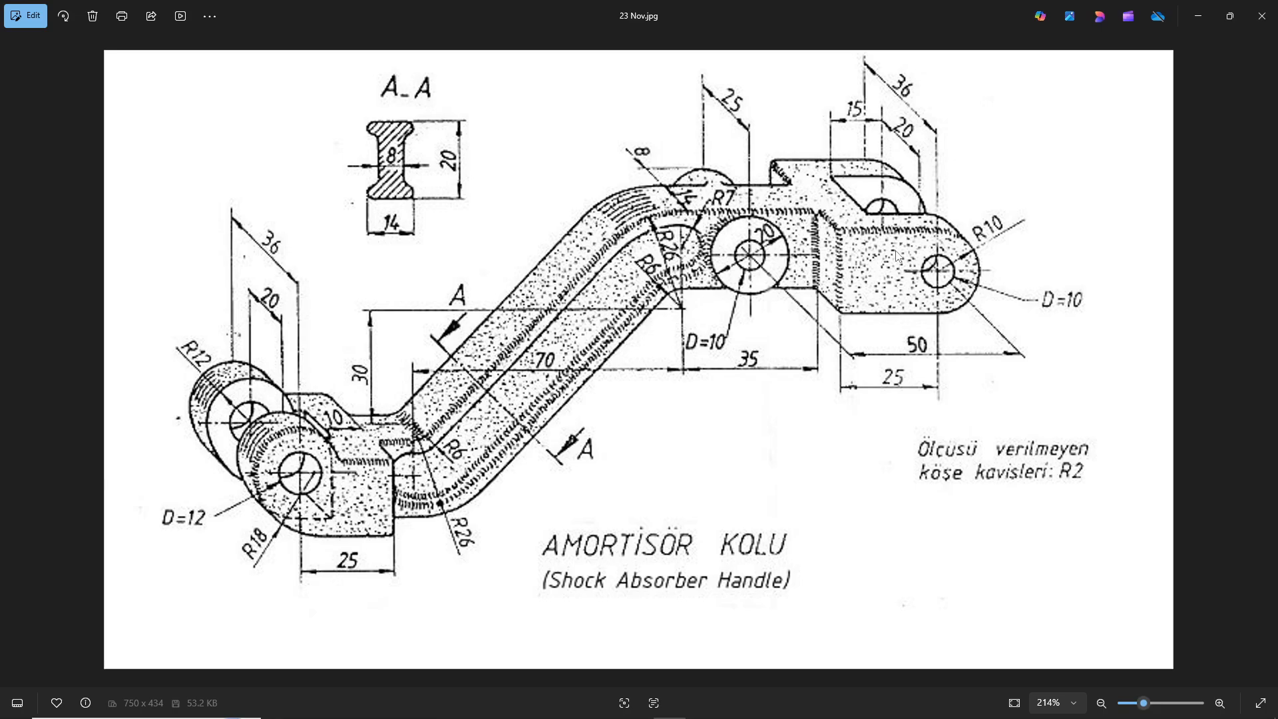
{"action": "key", "text": "alt+Tab"}
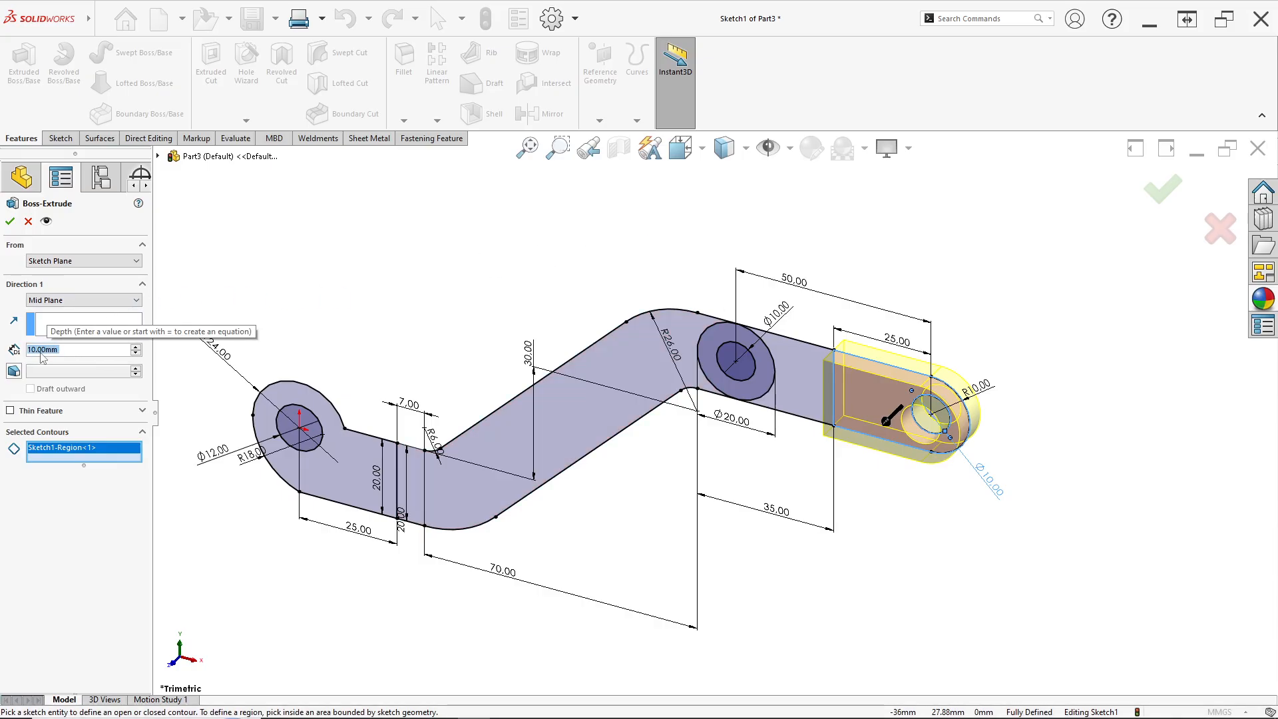
{"action": "type", "text": "36"}
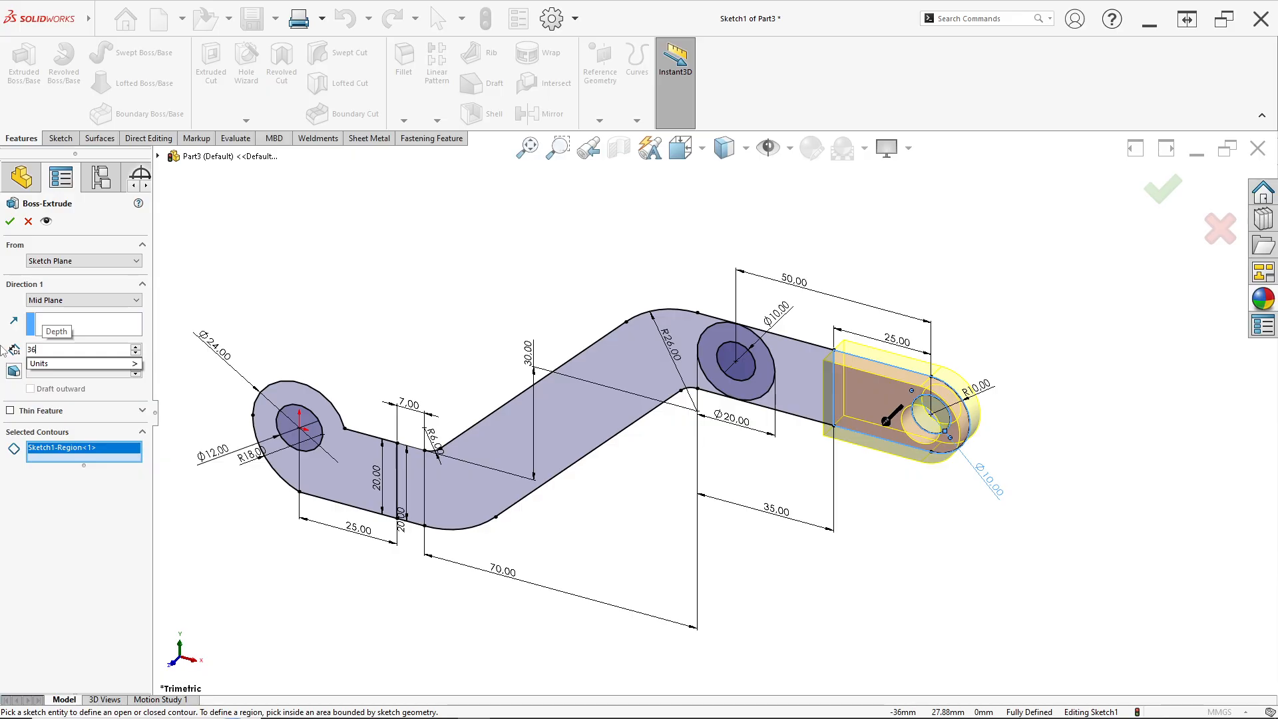
{"action": "key", "text": "Return"}
{"action": "left_click", "coordinate": [10, 221]}
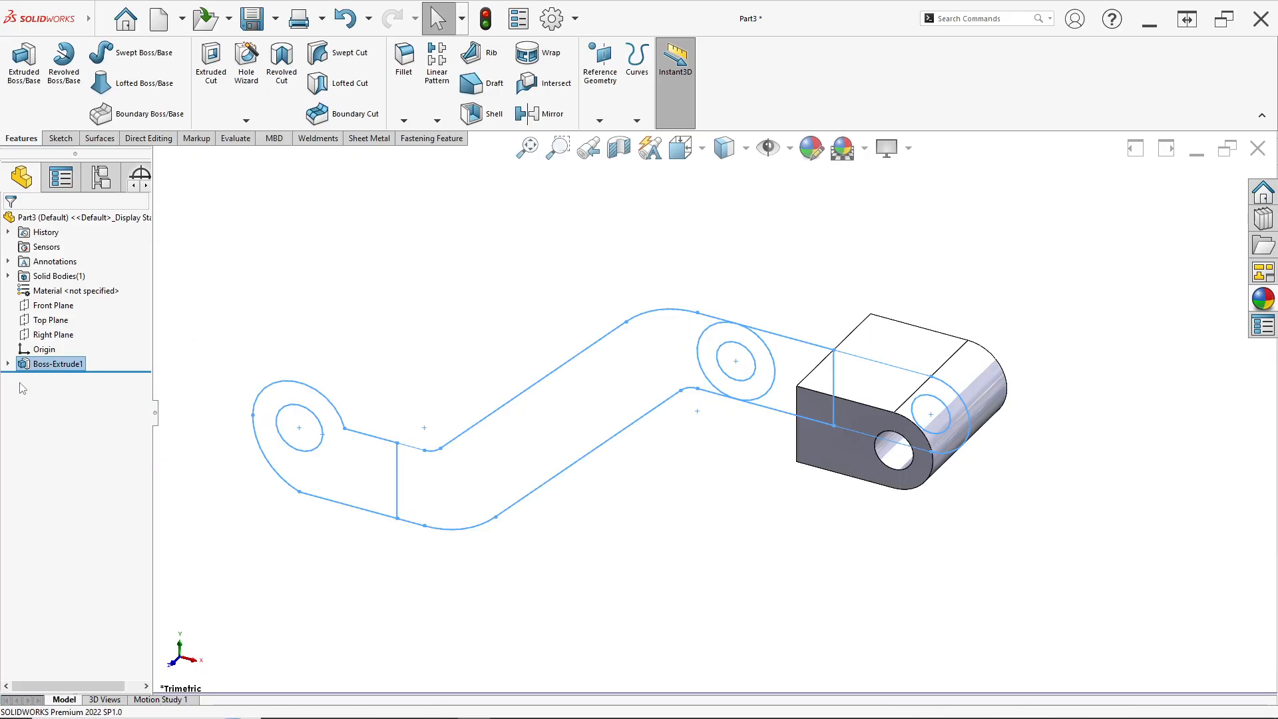
Extrude the inclined arm region and the region beside the boss from the same sketch, mid plane, 14 mm deep
{"action": "left_click", "coordinate": [8, 363]}
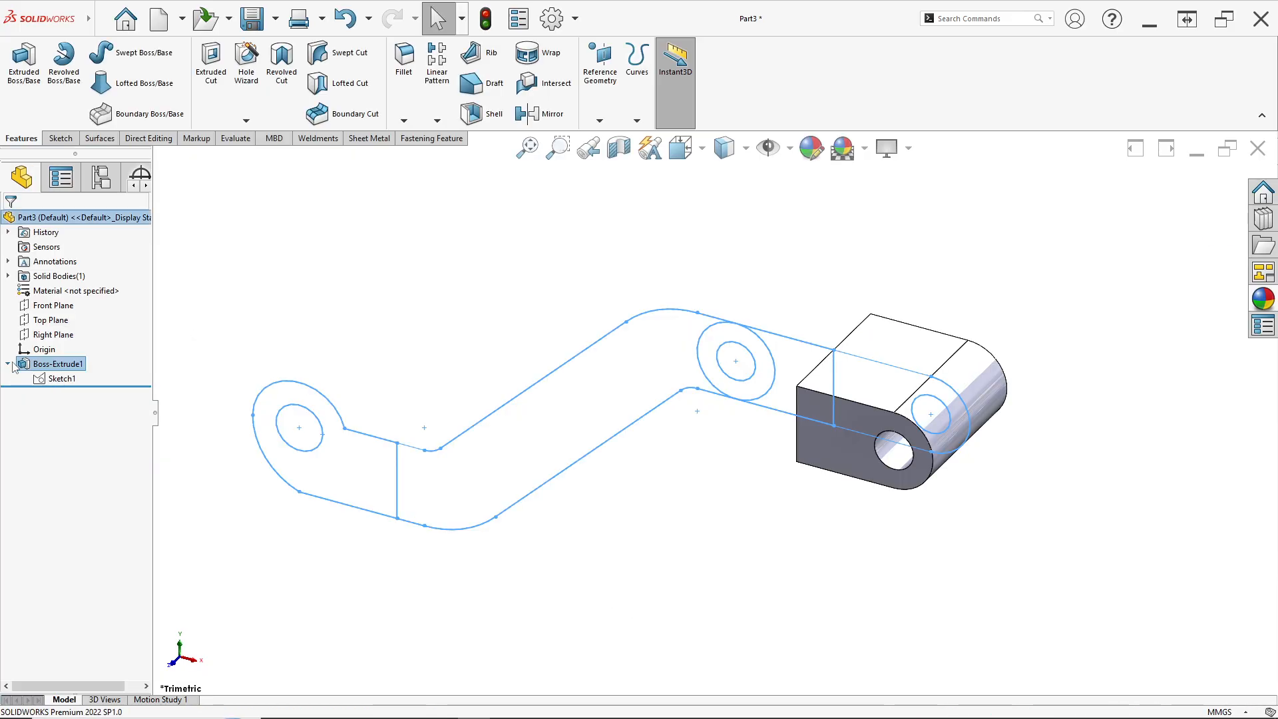
{"action": "left_click", "coordinate": [53, 378]}
{"action": "left_click", "coordinate": [24, 60]}
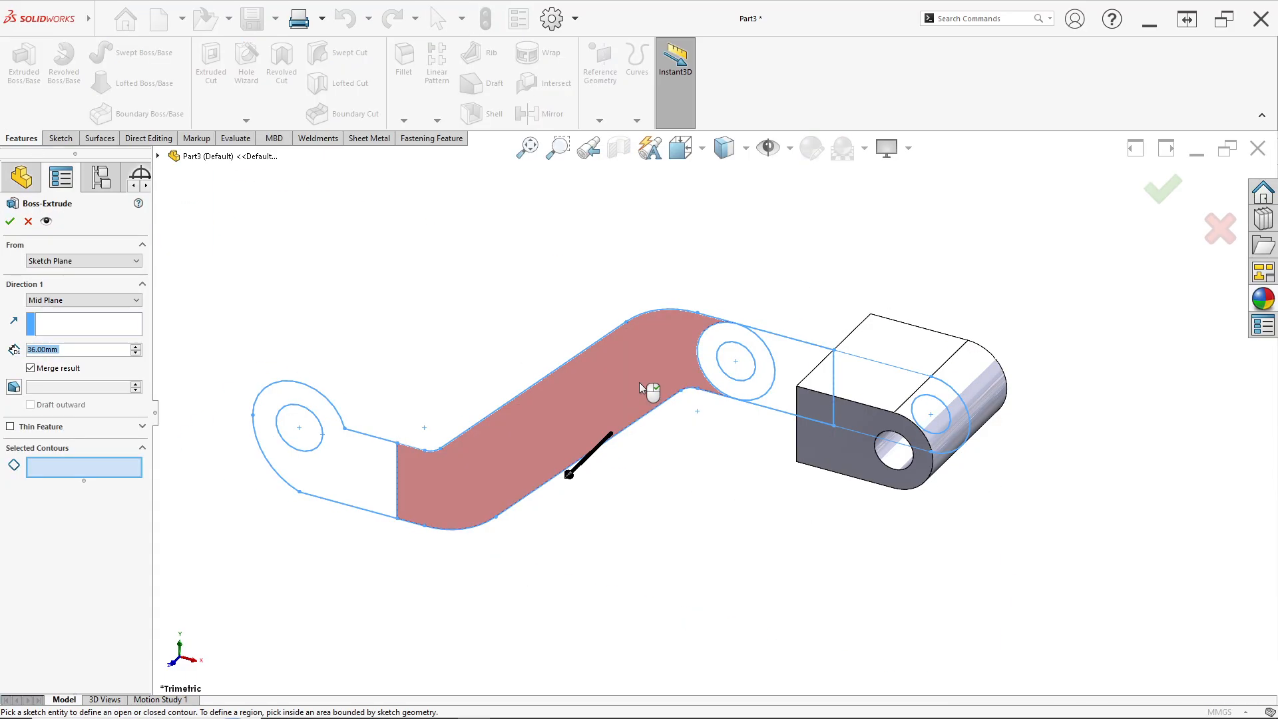
{"action": "left_click", "coordinate": [640, 385]}
{"action": "left_click", "coordinate": [792, 365]}
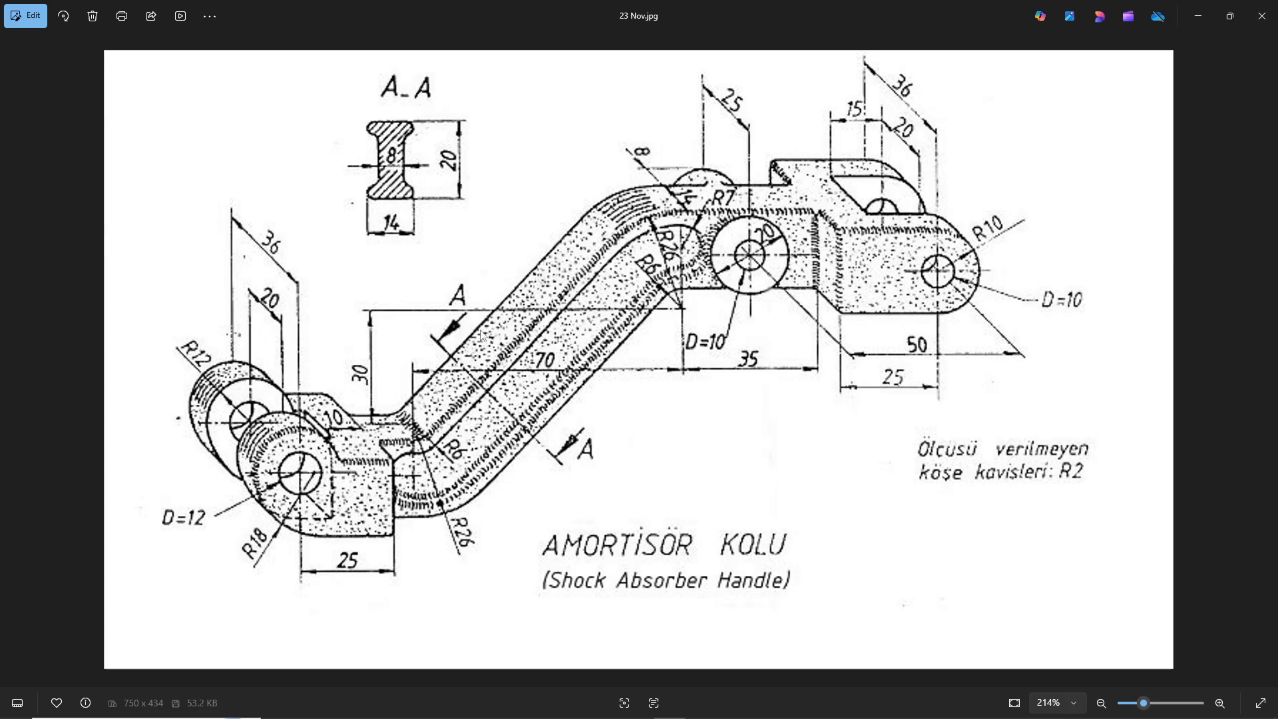
{"action": "key", "text": "alt+Tab"}
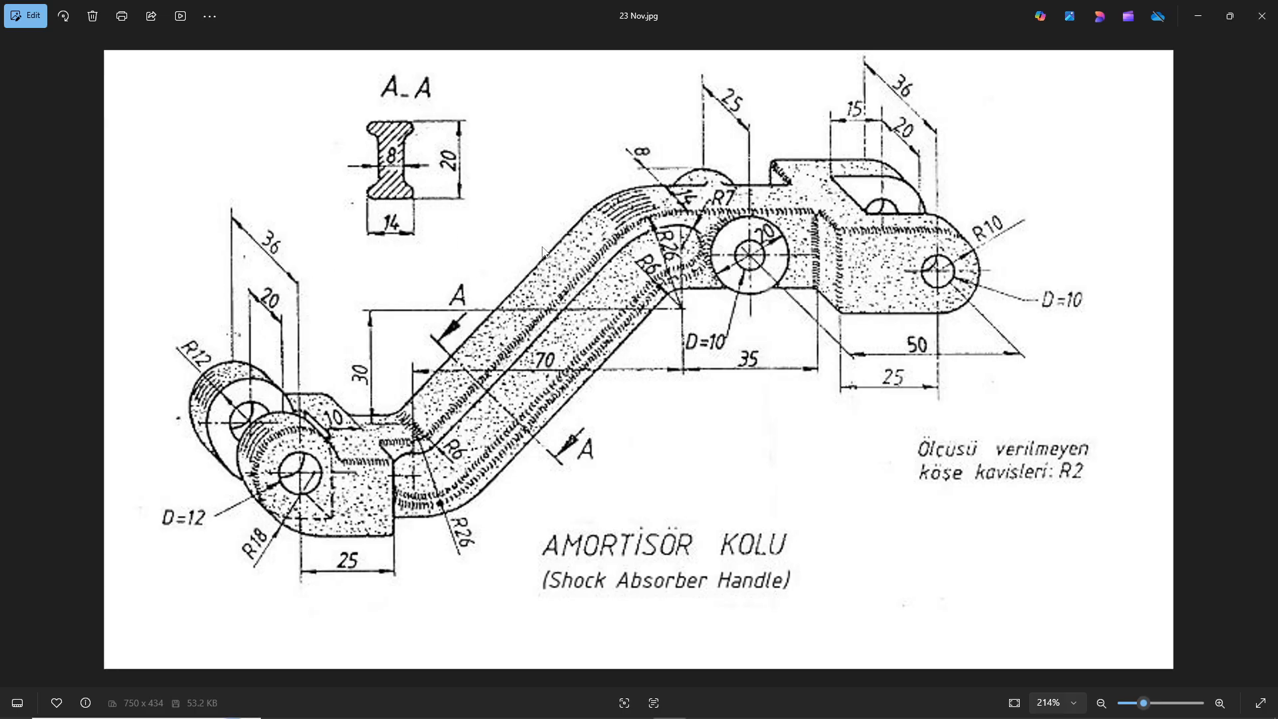
{"action": "key", "text": "alt+Tab"}
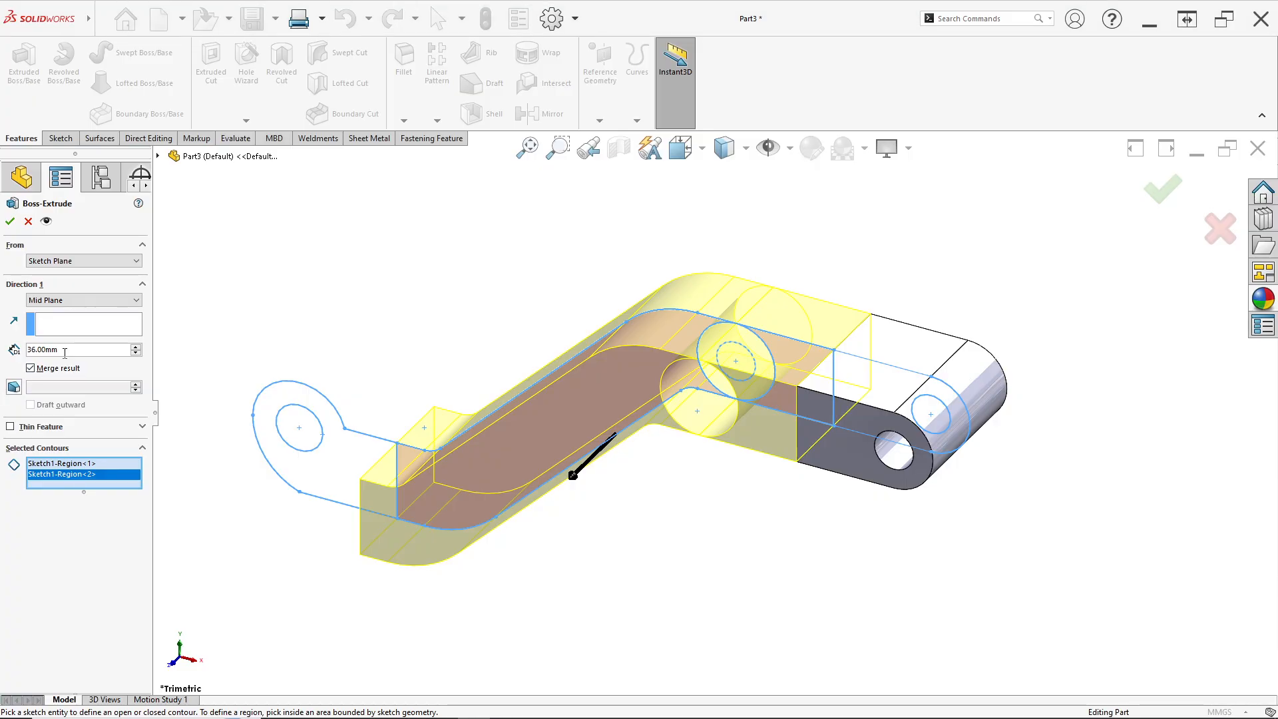
{"action": "type", "text": "14"}
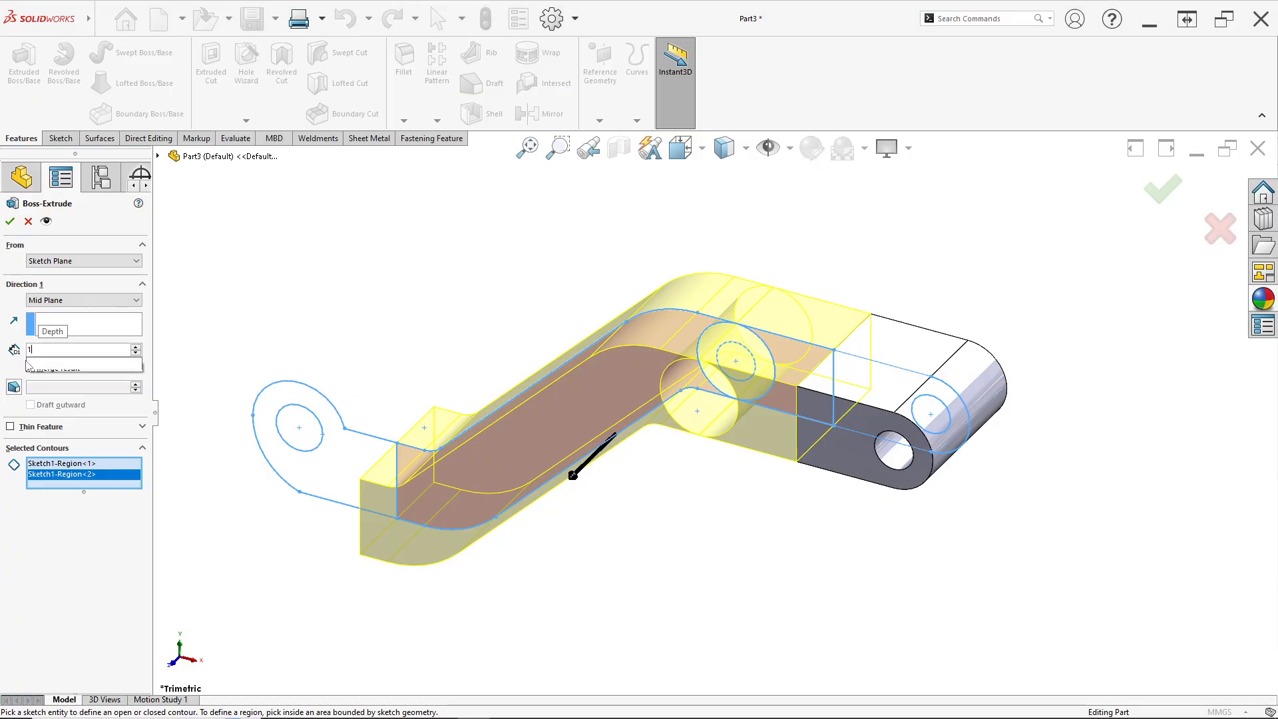
{"action": "key", "text": "Return"}
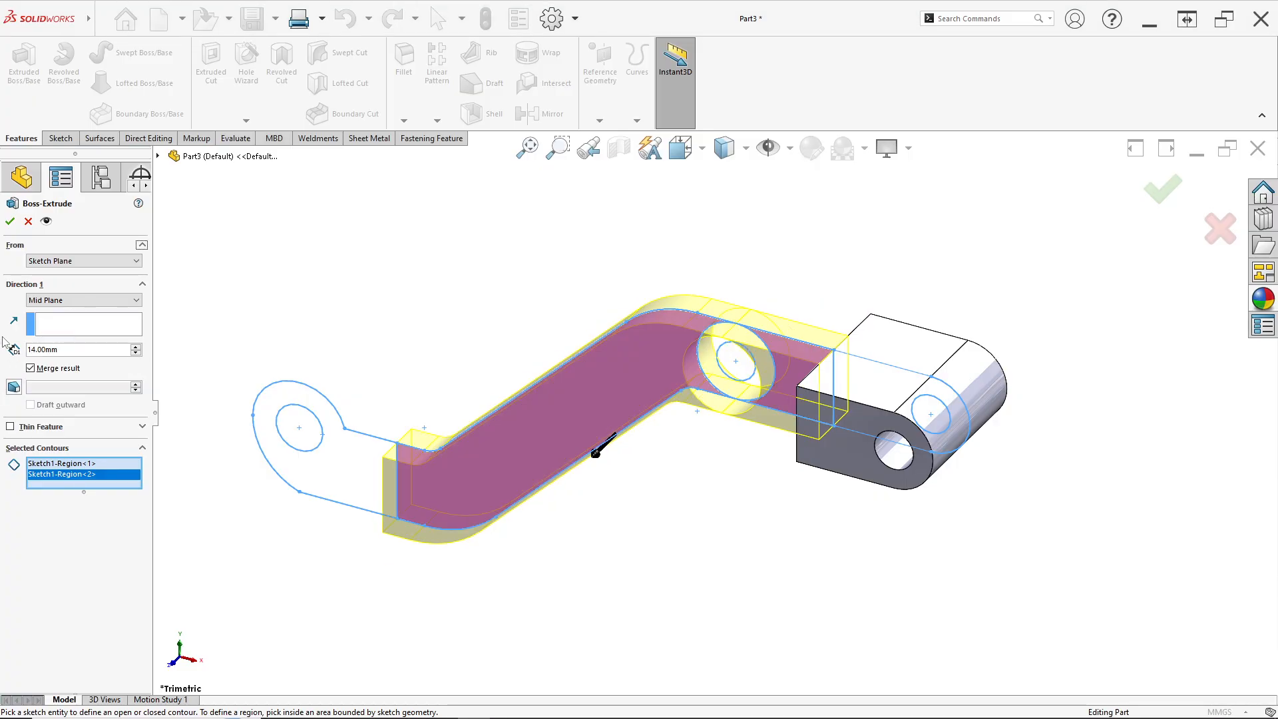
{"action": "left_click", "coordinate": [10, 221]}
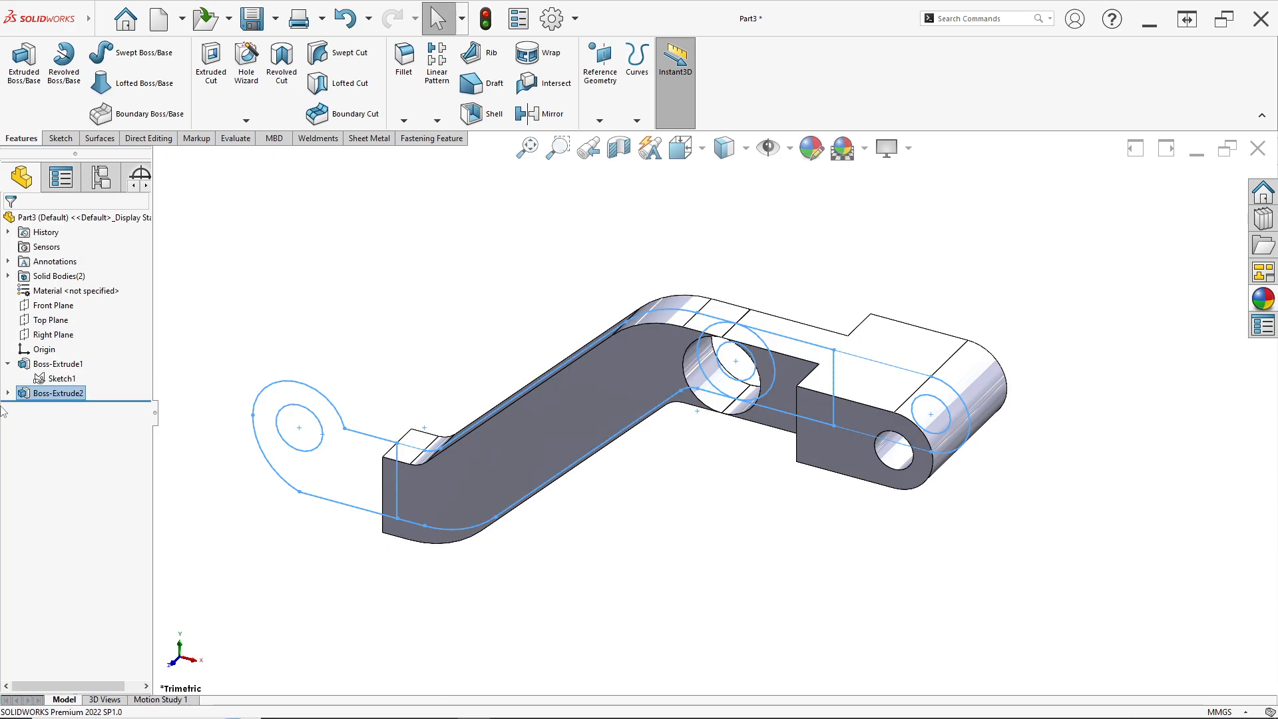
Extrude the ring region around the central boss hole from the sketch, mid plane, 25 mm deep
{"action": "left_click", "coordinate": [54, 378]}
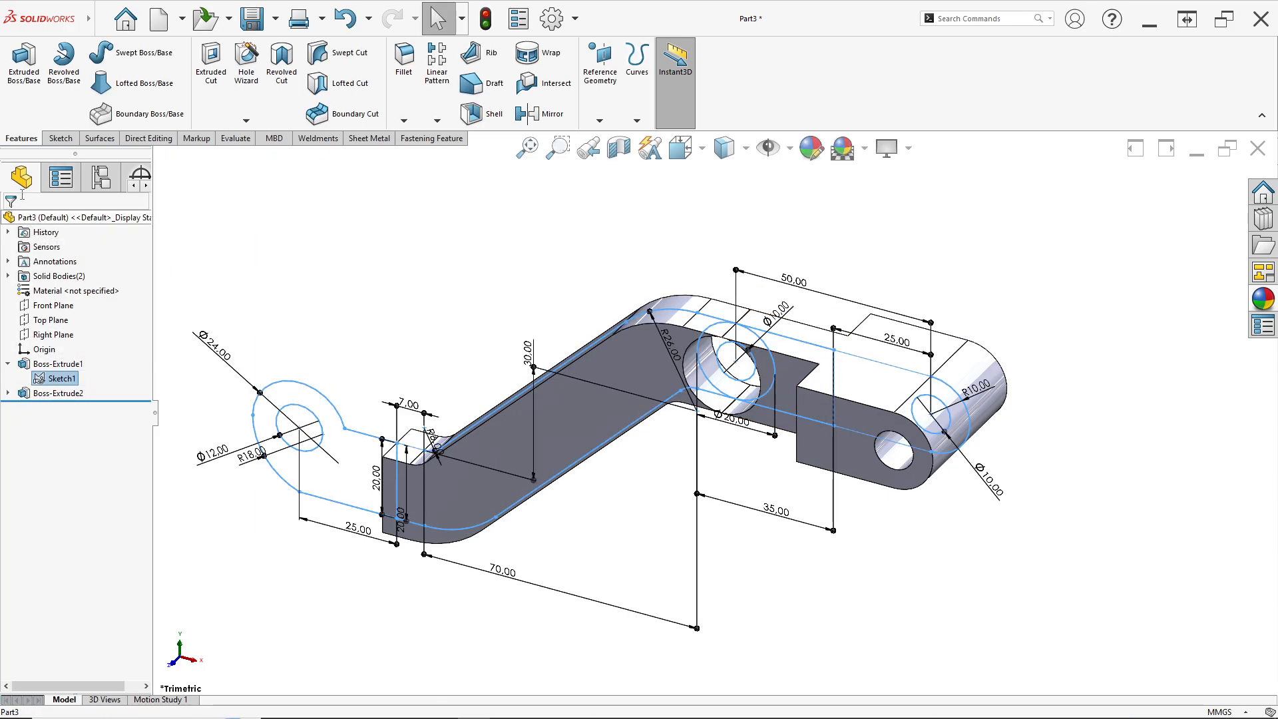
{"action": "left_click", "coordinate": [29, 100]}
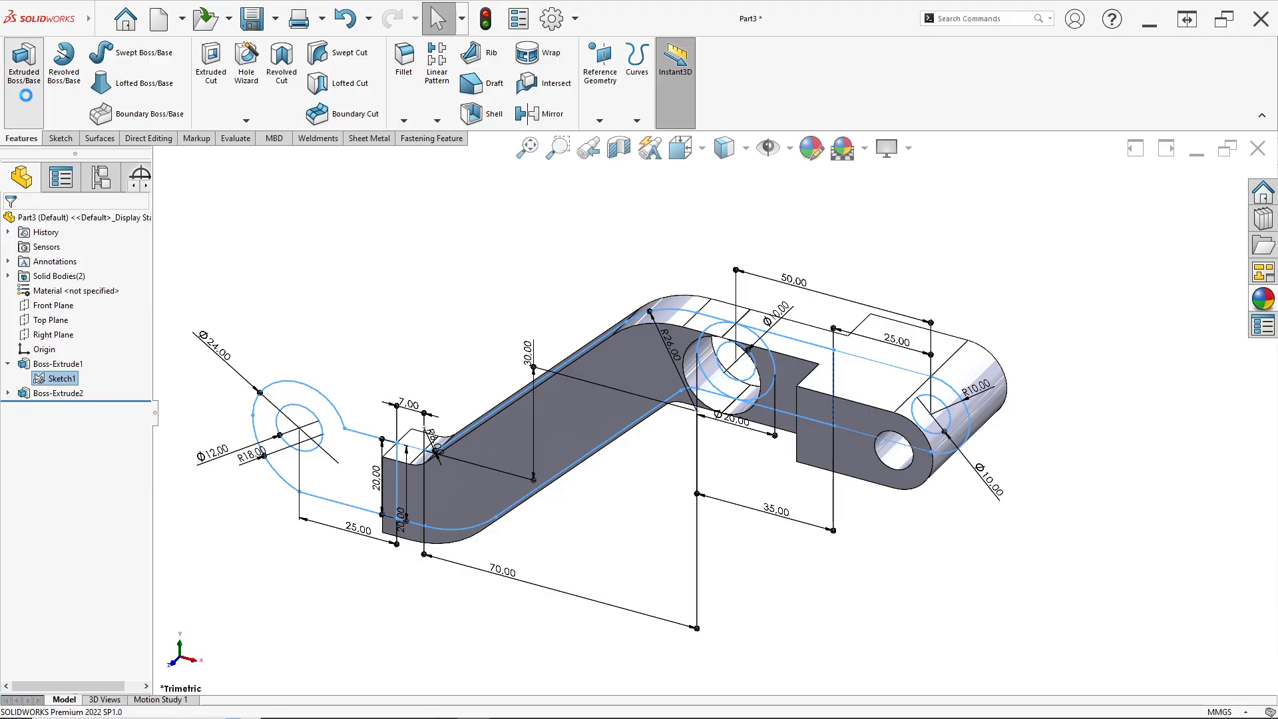
{"action": "left_click", "coordinate": [711, 366]}
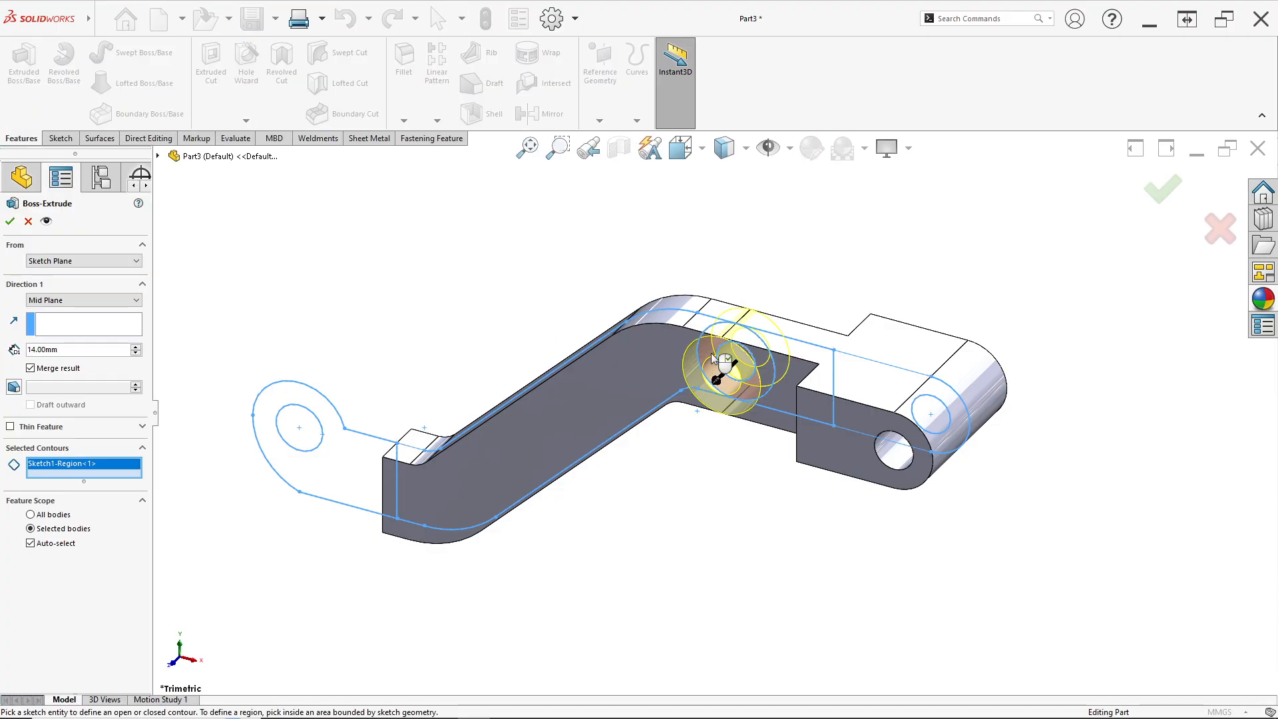
{"action": "key", "text": "alt+Tab"}
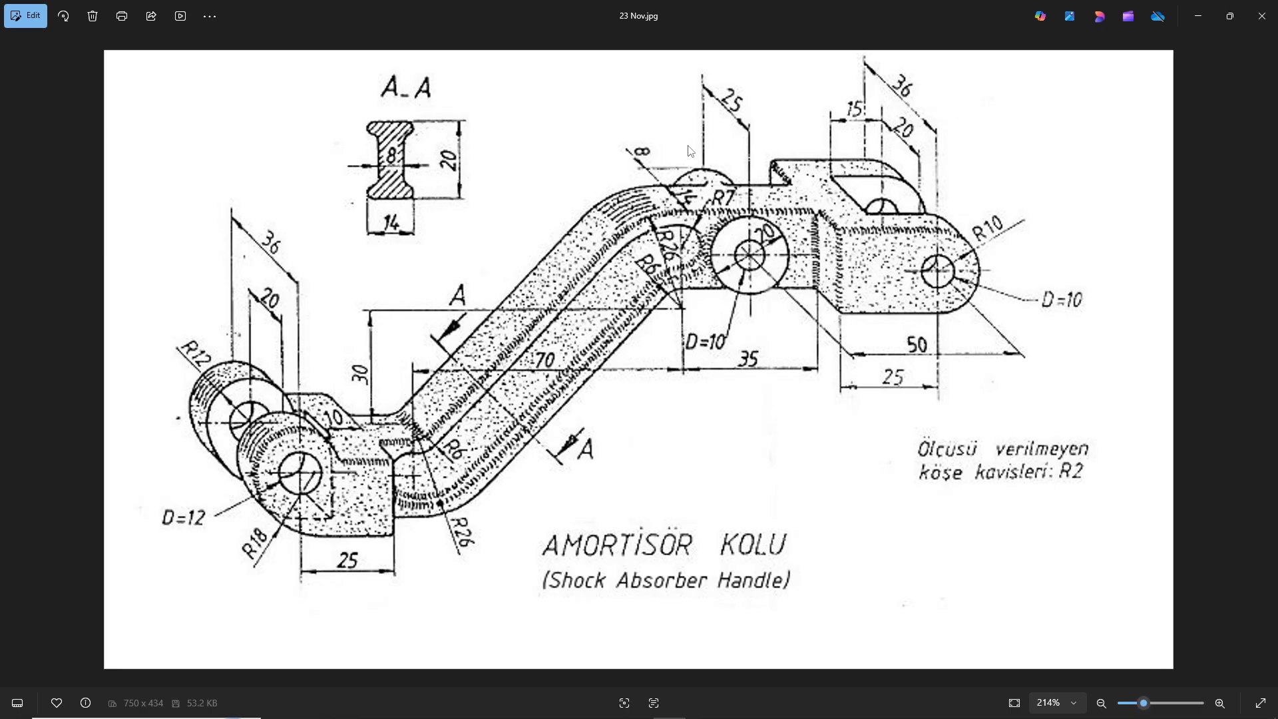
{"action": "key", "text": "alt+Tab"}
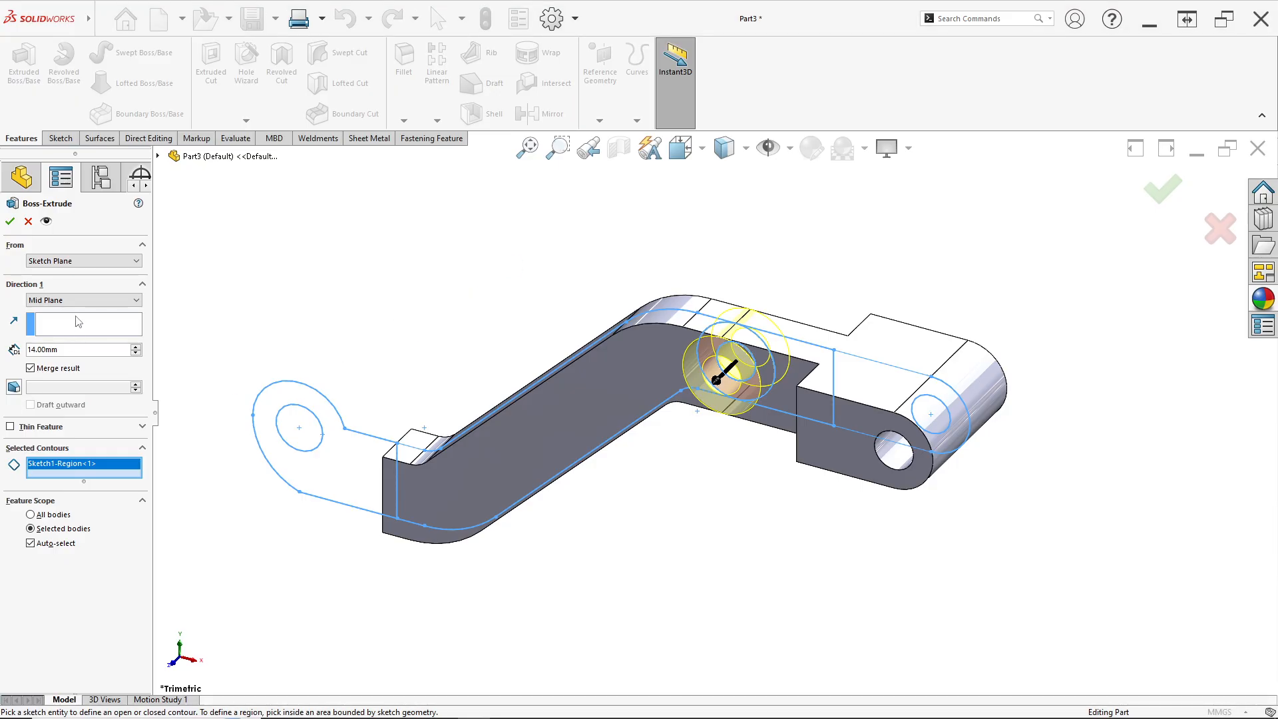
{"action": "type", "text": "25"}
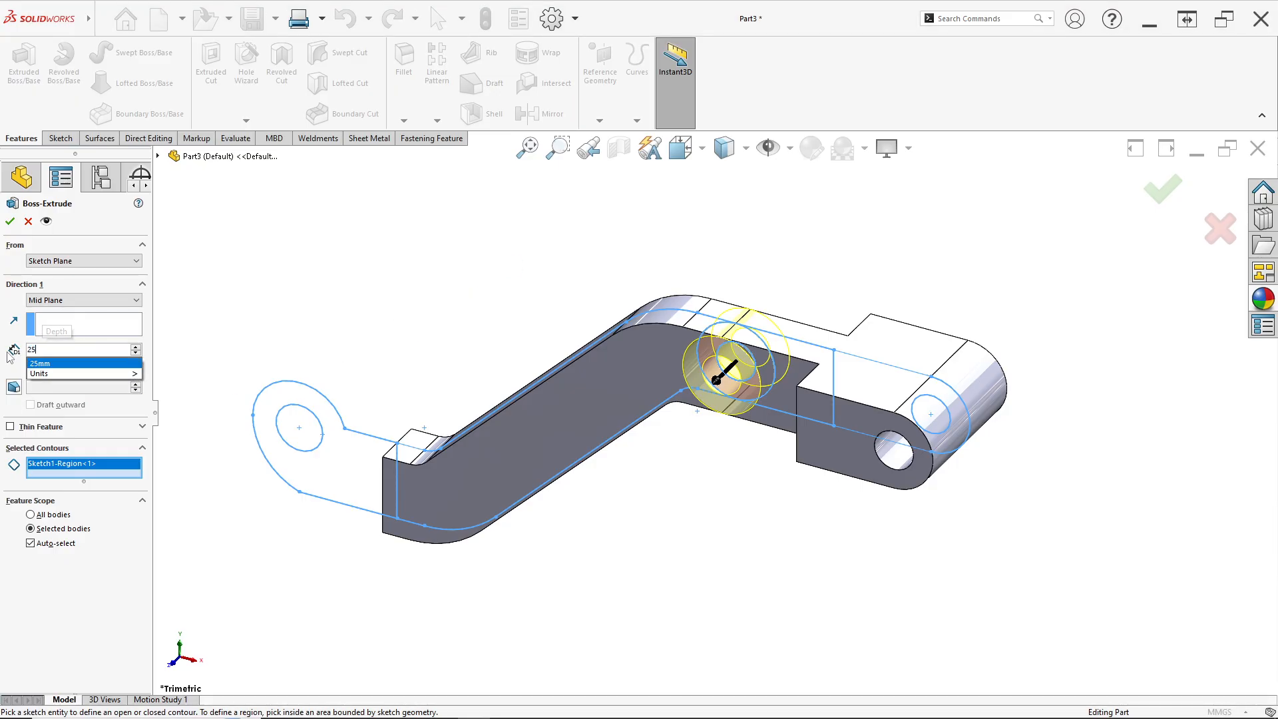
{"action": "key", "text": "Return"}
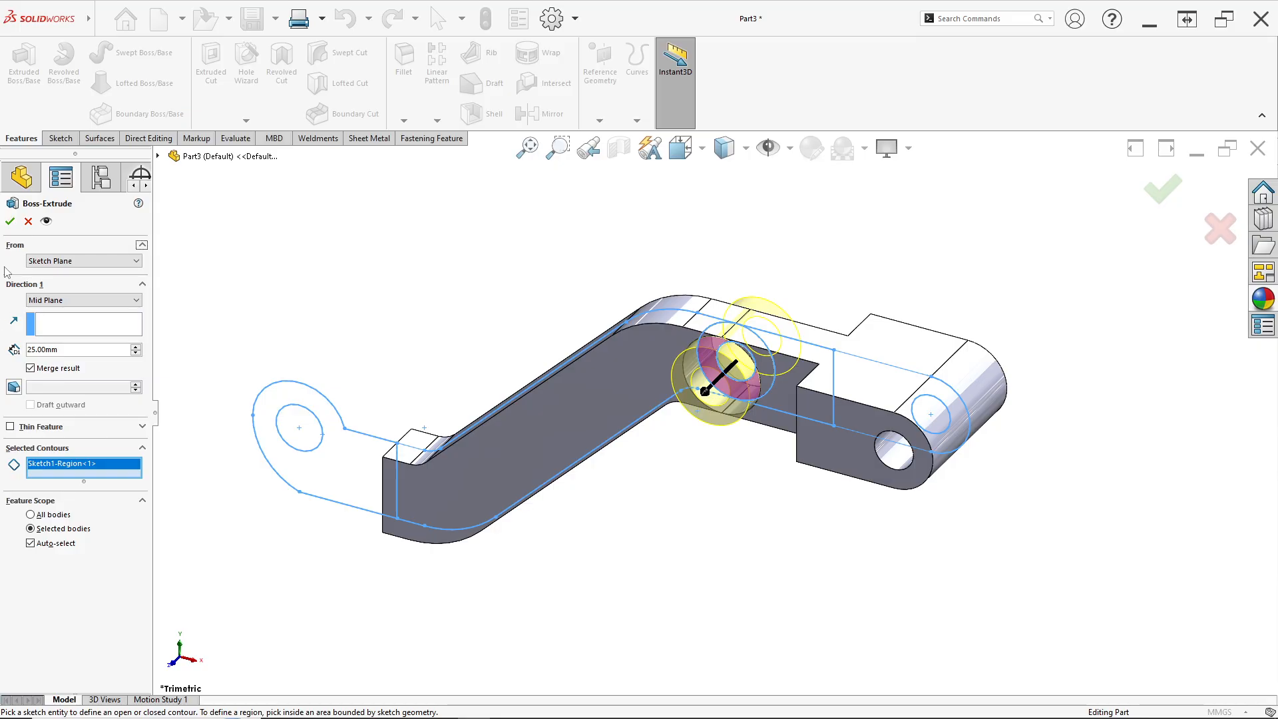
{"action": "left_click", "coordinate": [10, 222]}
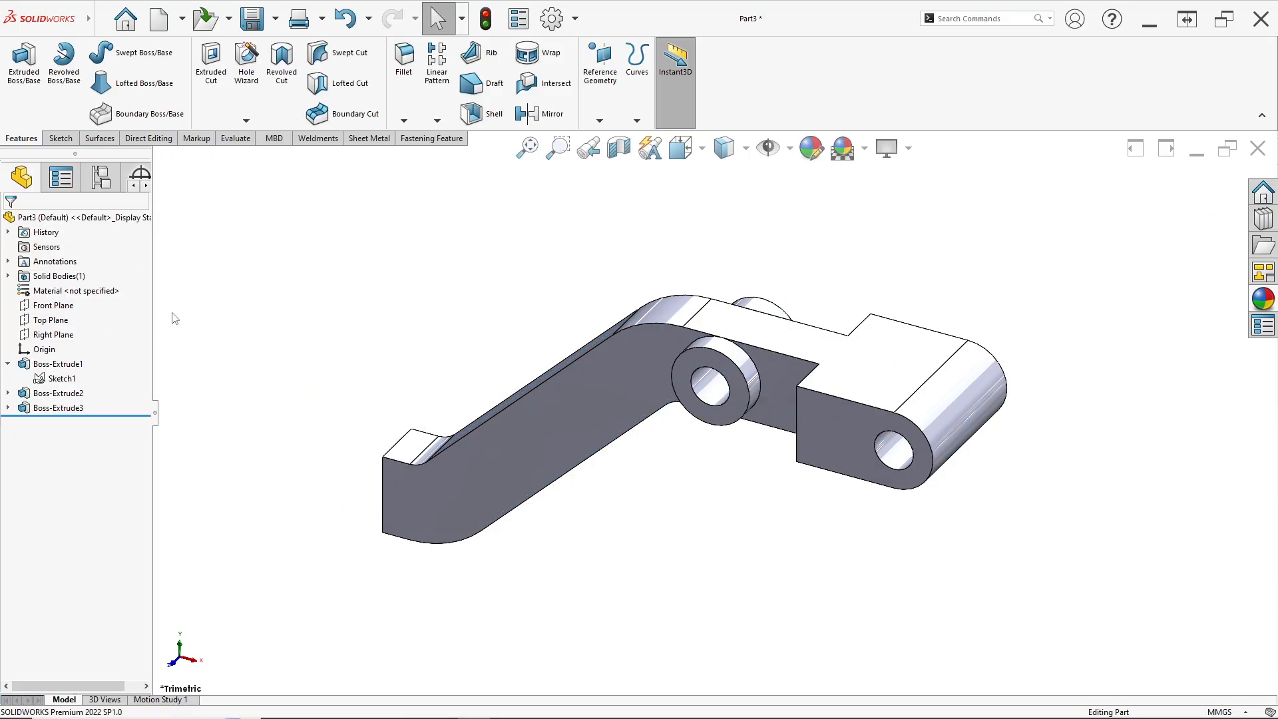
Extrude the left end lug region from the sketch, mid plane, 36 mm deep, checking the reference drawing
{"action": "left_click", "coordinate": [61, 378]}
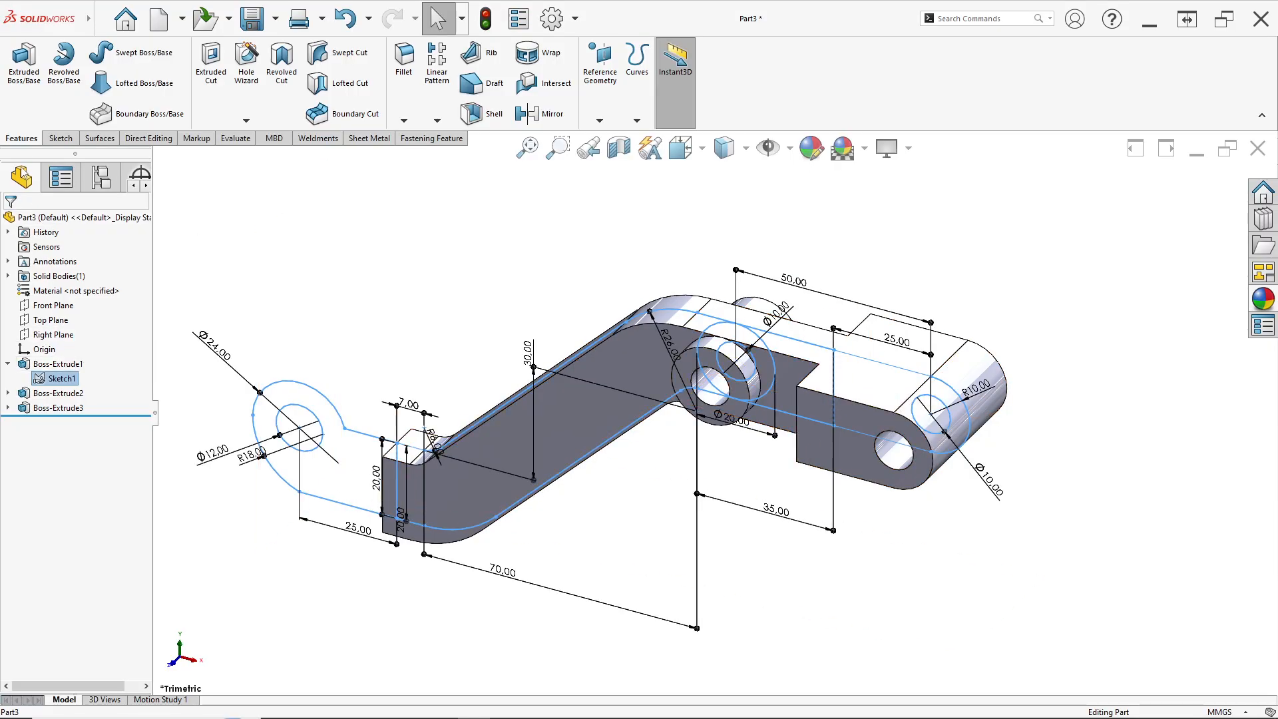
{"action": "left_click", "coordinate": [22, 95]}
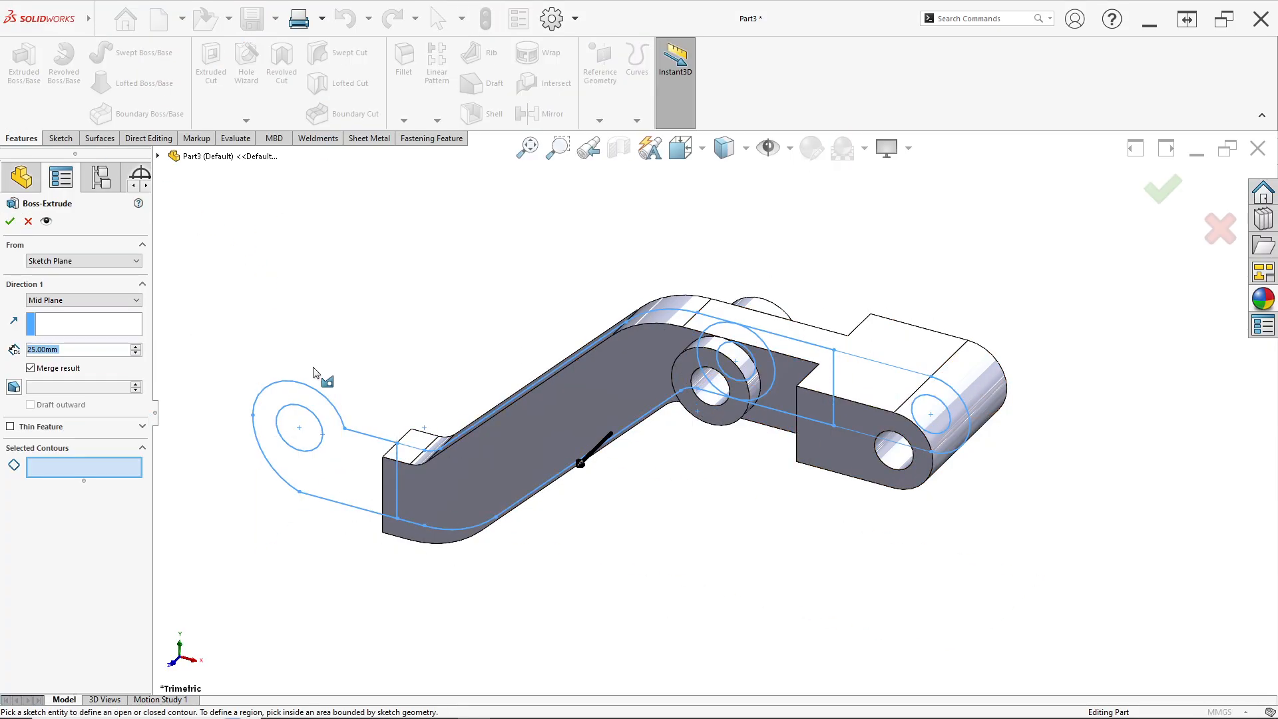
{"action": "left_click", "coordinate": [345, 463]}
{"action": "key", "text": "alt+Tab"}
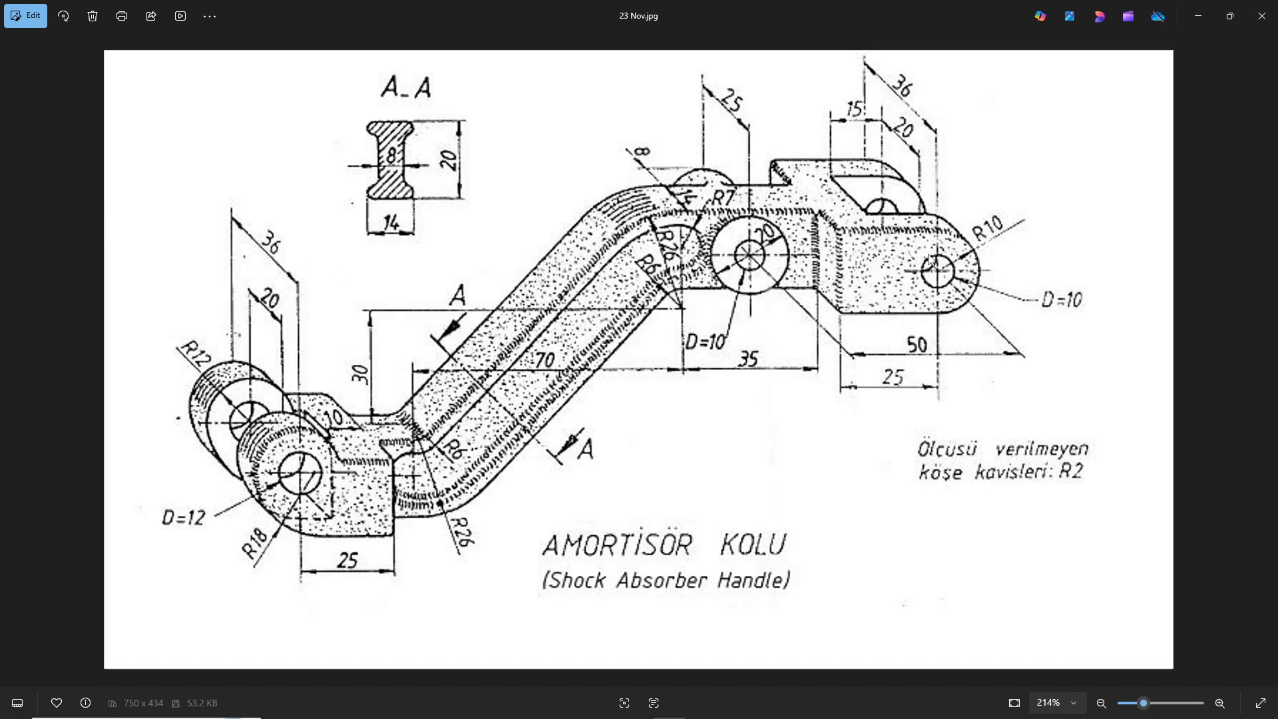
{"action": "key", "text": "alt+Tab"}
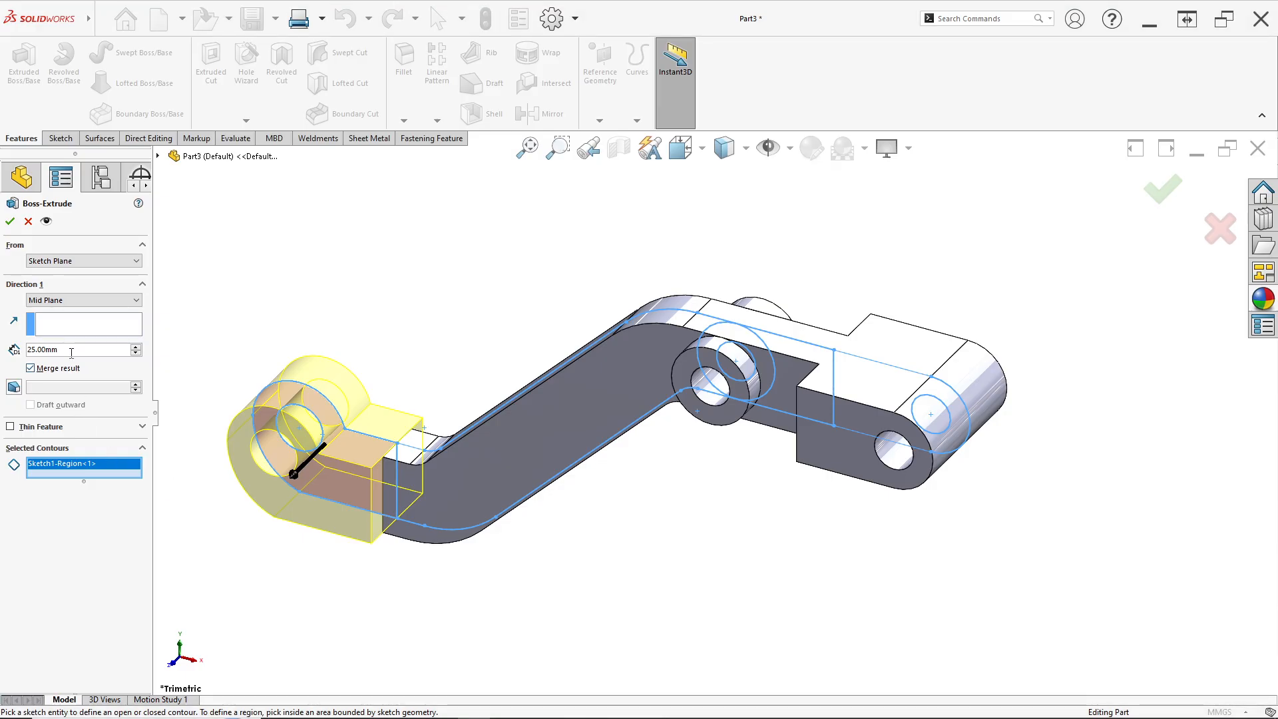
{"action": "type", "text": "36"}
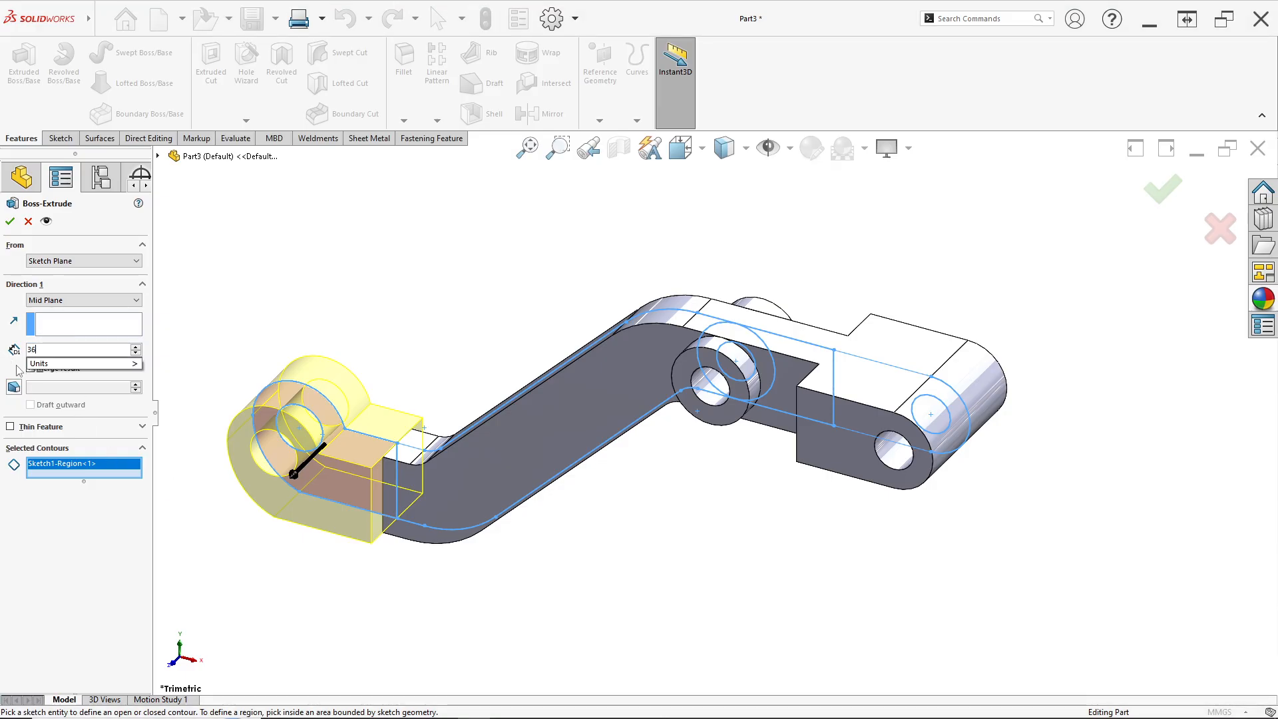
{"action": "key", "text": "Return"}
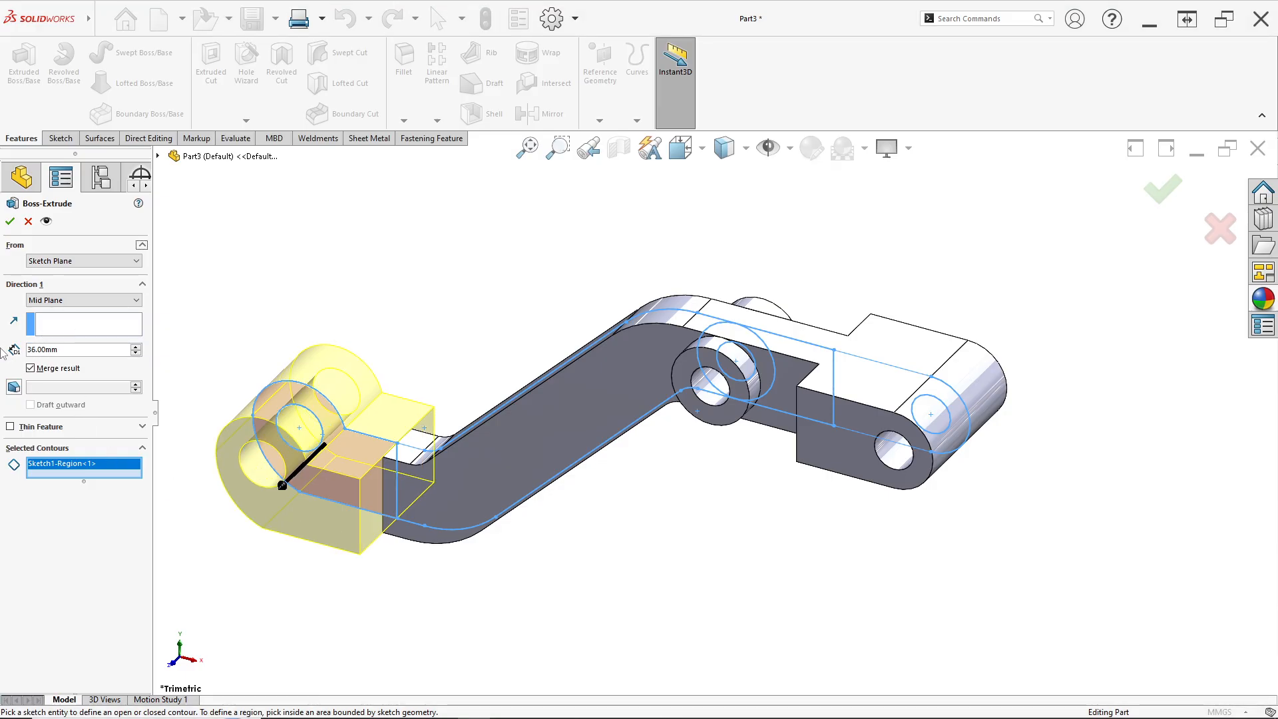
{"action": "left_click", "coordinate": [9, 221]}
{"action": "key", "text": "alt+Tab"}
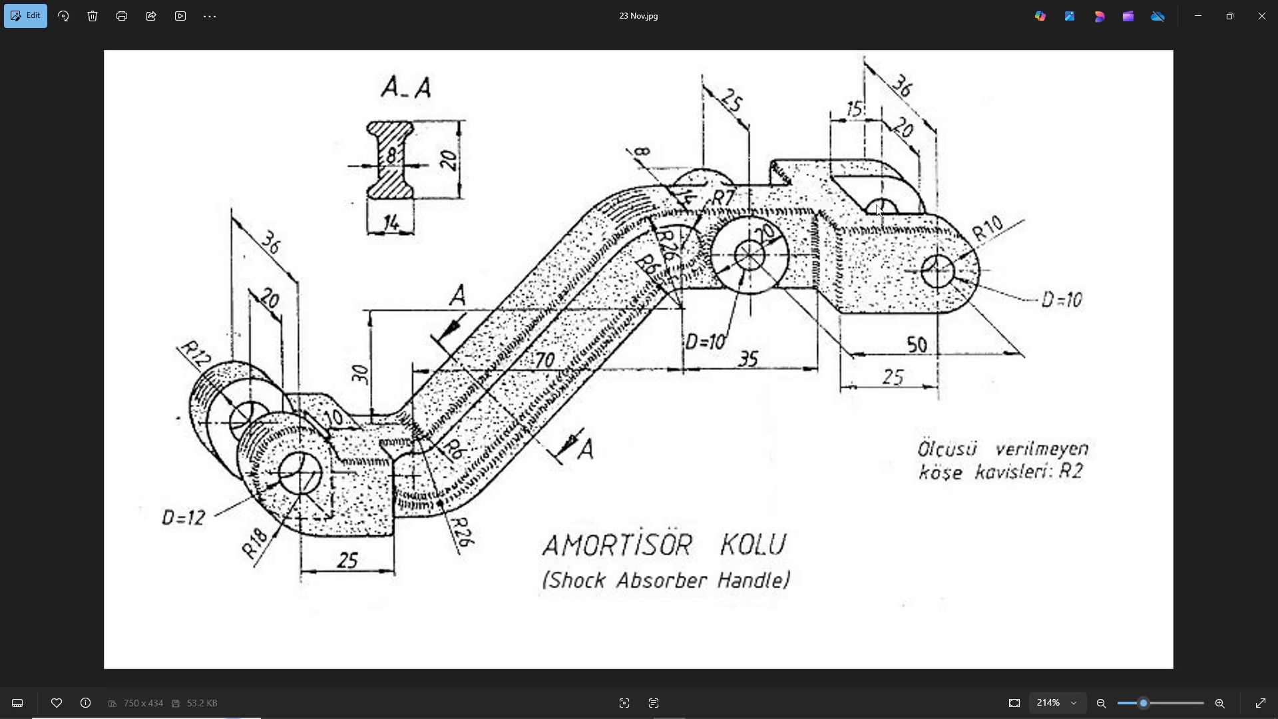
{"action": "key", "text": "alt+Tab"}
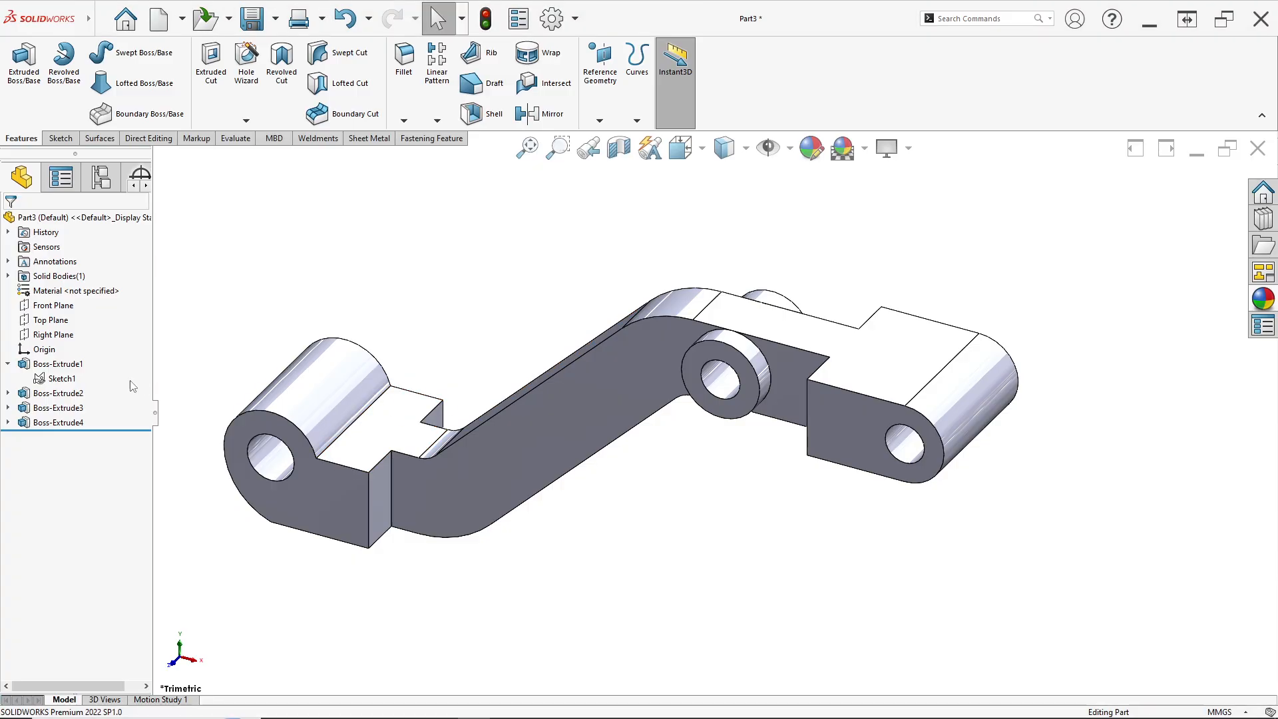
Start a new sketch on the Top Plane
{"action": "right_click", "coordinate": [50, 320]}
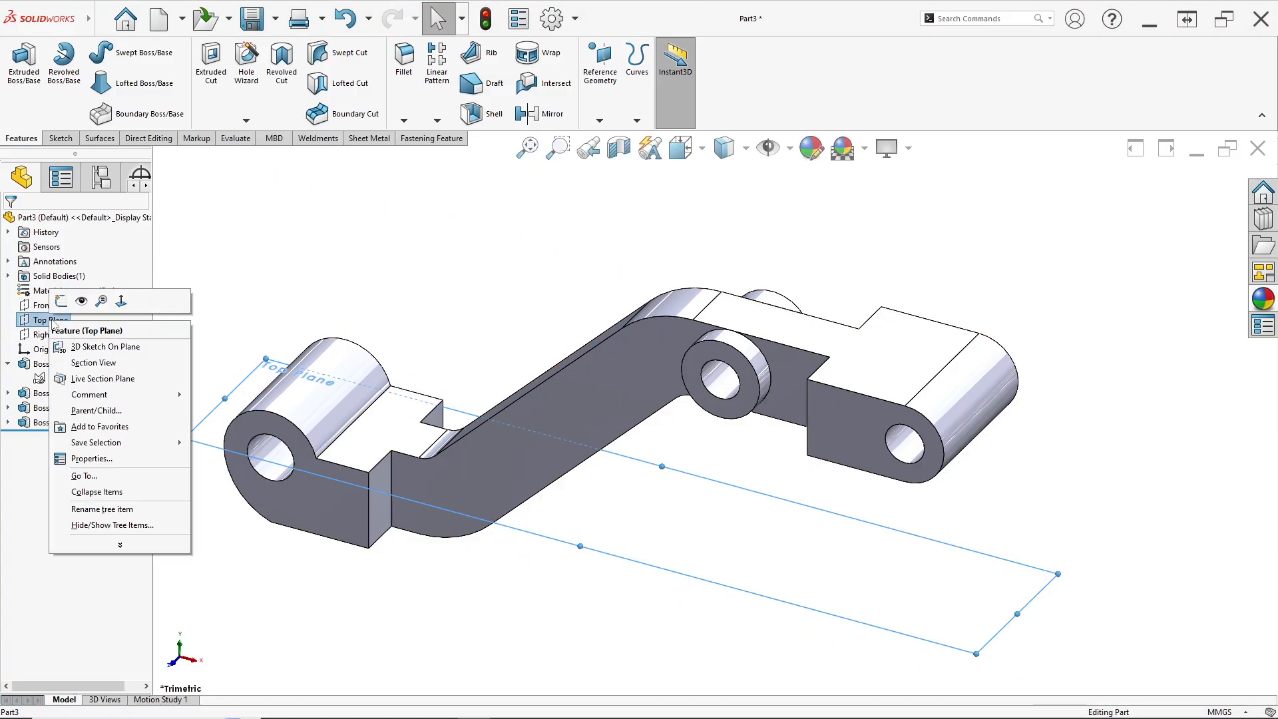
{"action": "left_click", "coordinate": [80, 300]}
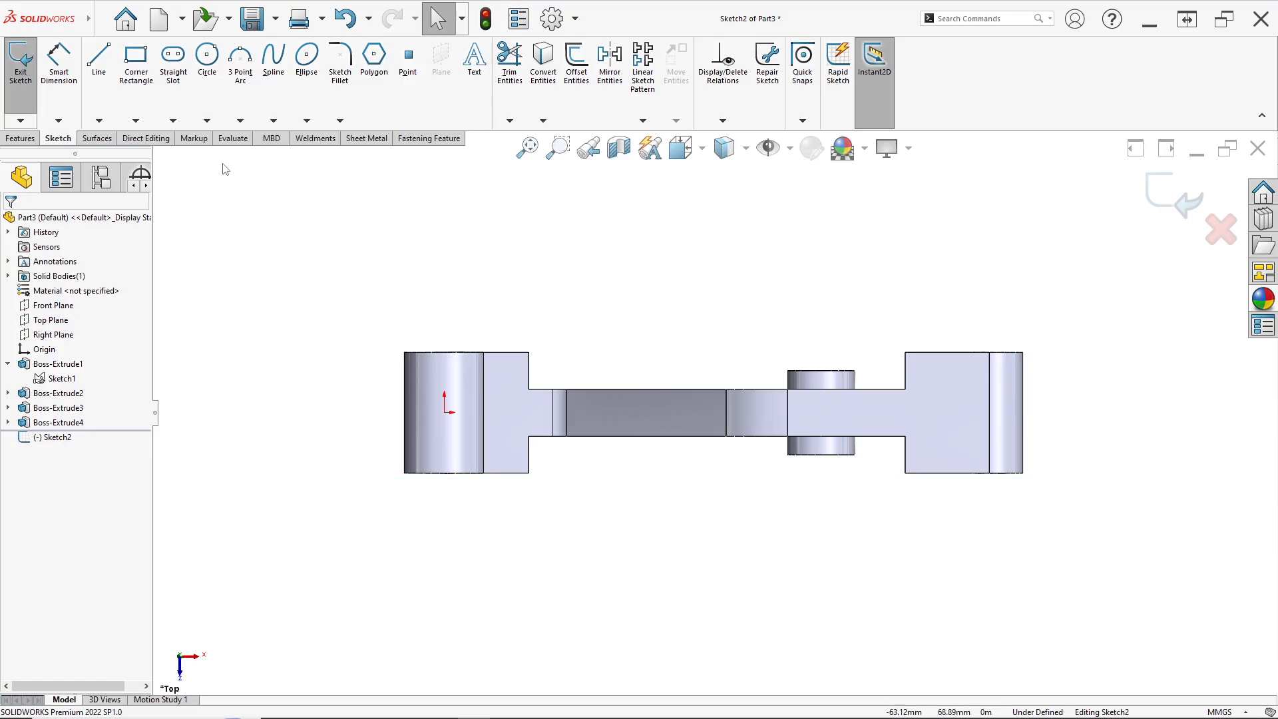
Sketch a corner rectangle across the left end lug on the Top Plane sketch
{"action": "left_click", "coordinate": [138, 91]}
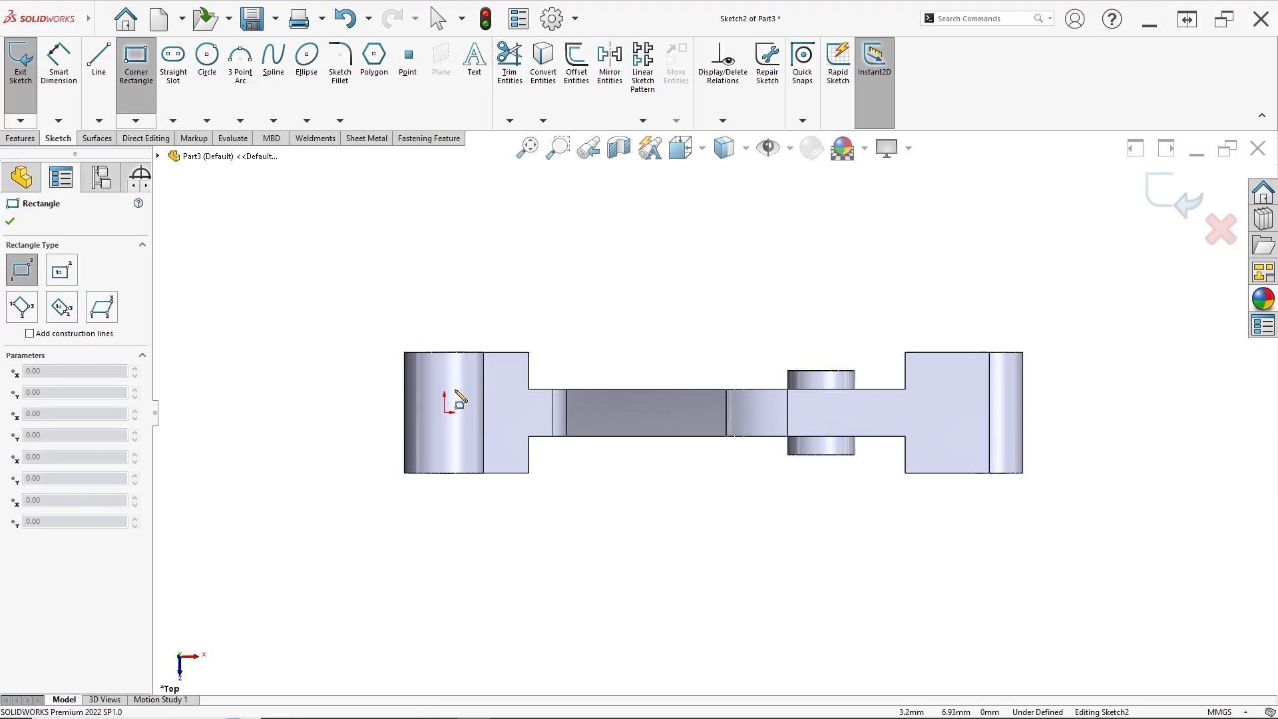
{"action": "scroll", "coordinate": [432, 399], "scroll_direction": "down", "scroll_amount": 3}
{"action": "left_click_drag", "start_coordinate": [416, 376], "coordinate": [594, 496]}
{"action": "key", "text": "Escape"}
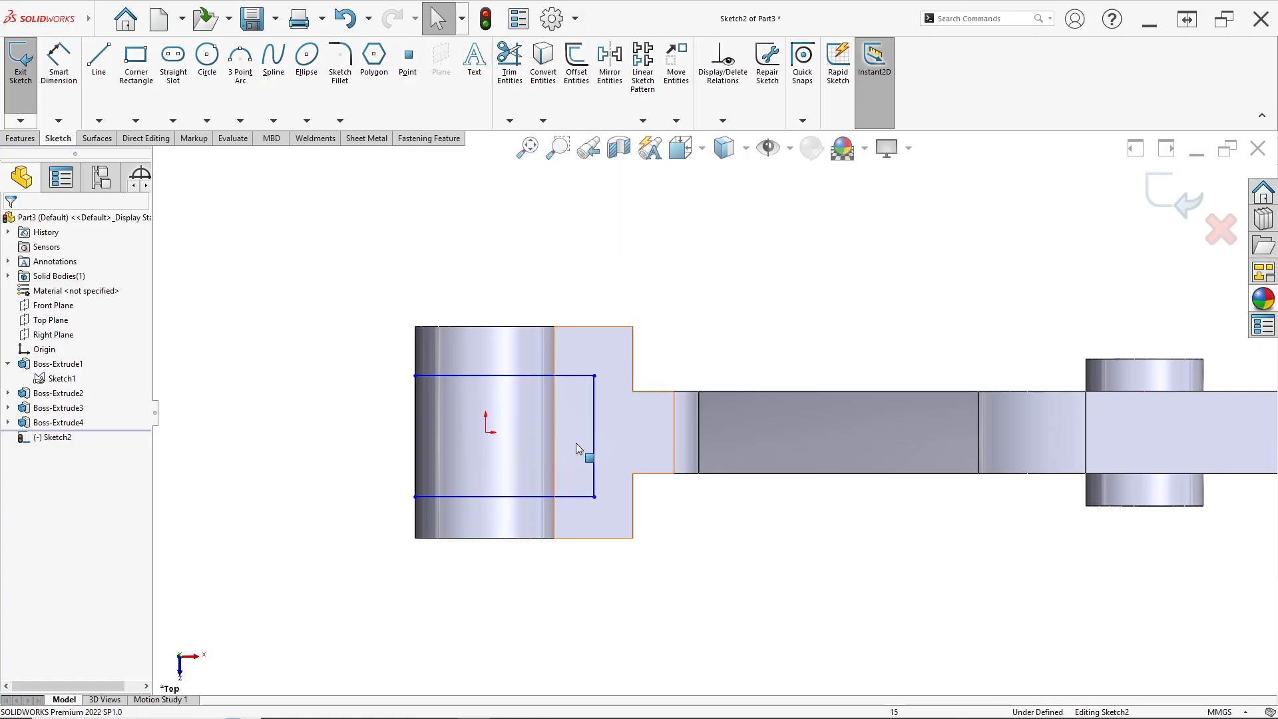
Add a horizontal relation between the rectangle's right-edge midpoint and the origin
{"action": "left_click", "coordinate": [594, 437]}
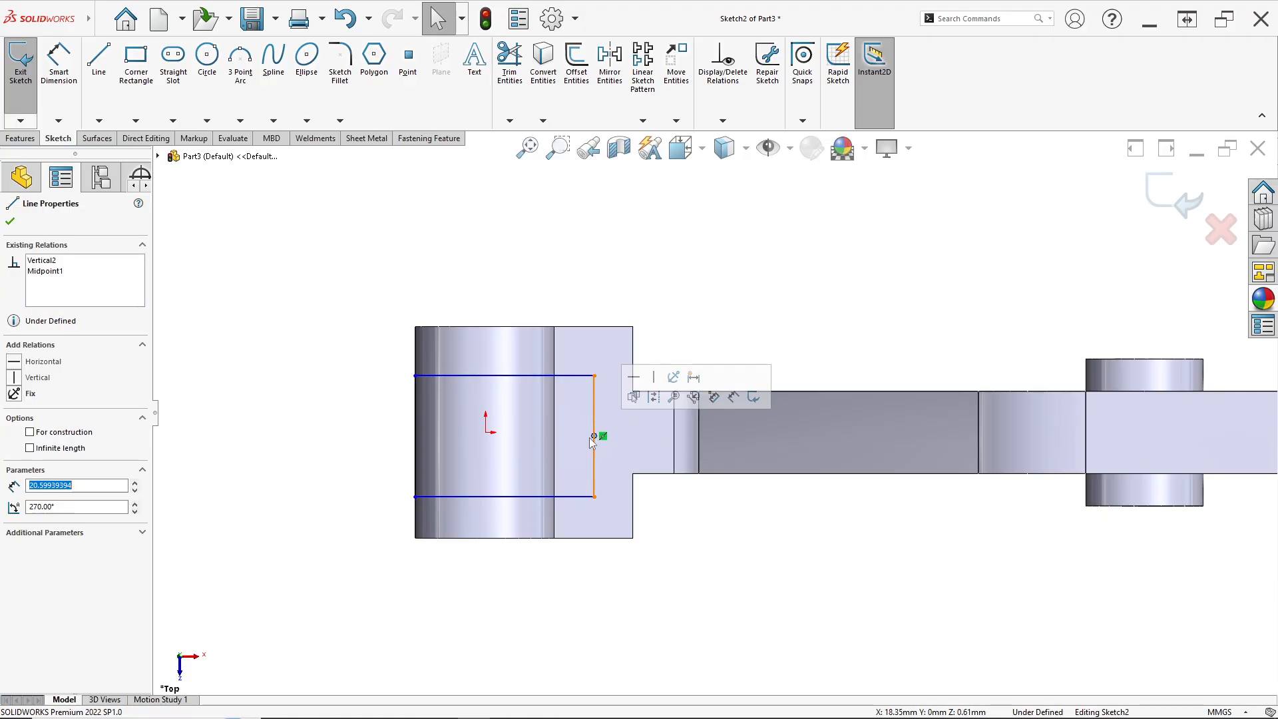
{"action": "left_click", "coordinate": [487, 433], "text": "ctrl"}
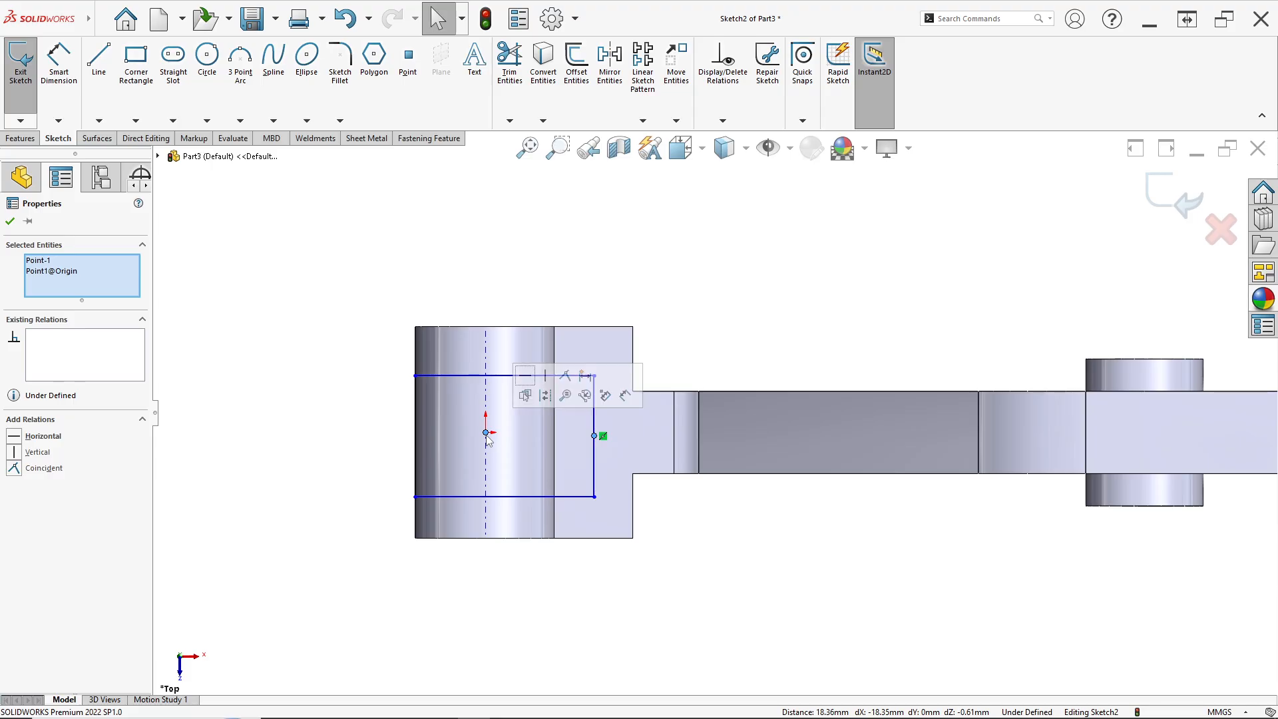
{"action": "left_click", "coordinate": [525, 377]}
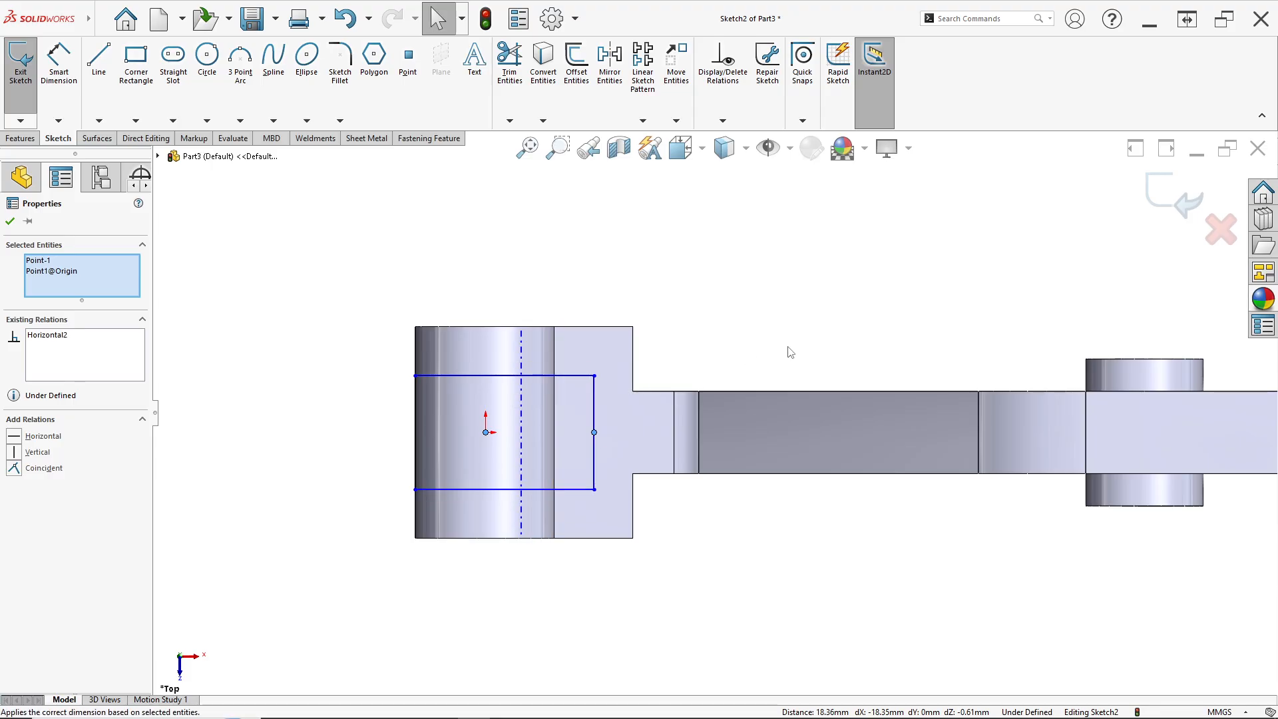
{"action": "left_click", "coordinate": [788, 351]}
Dimension the rectangle's left edge height as 20 mm, checking the reference drawing
{"action": "left_click", "coordinate": [59, 63]}
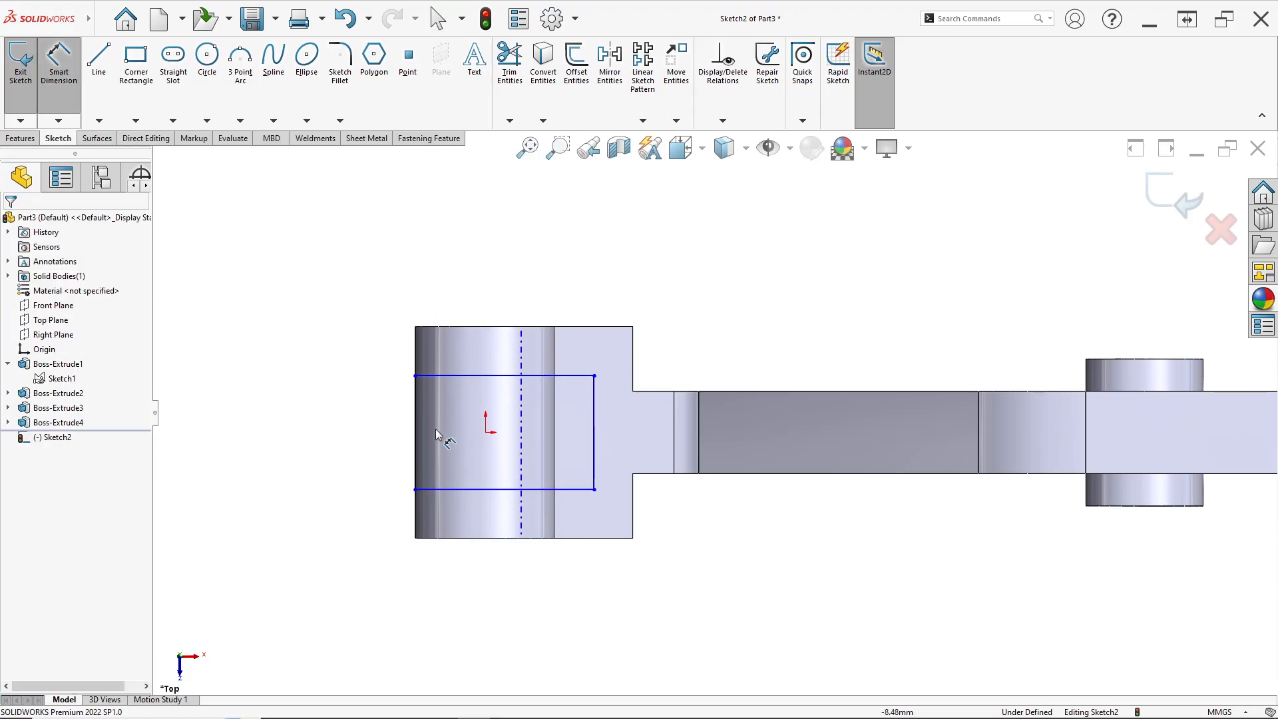
{"action": "left_click", "coordinate": [415, 422]}
{"action": "key", "text": "alt+Tab"}
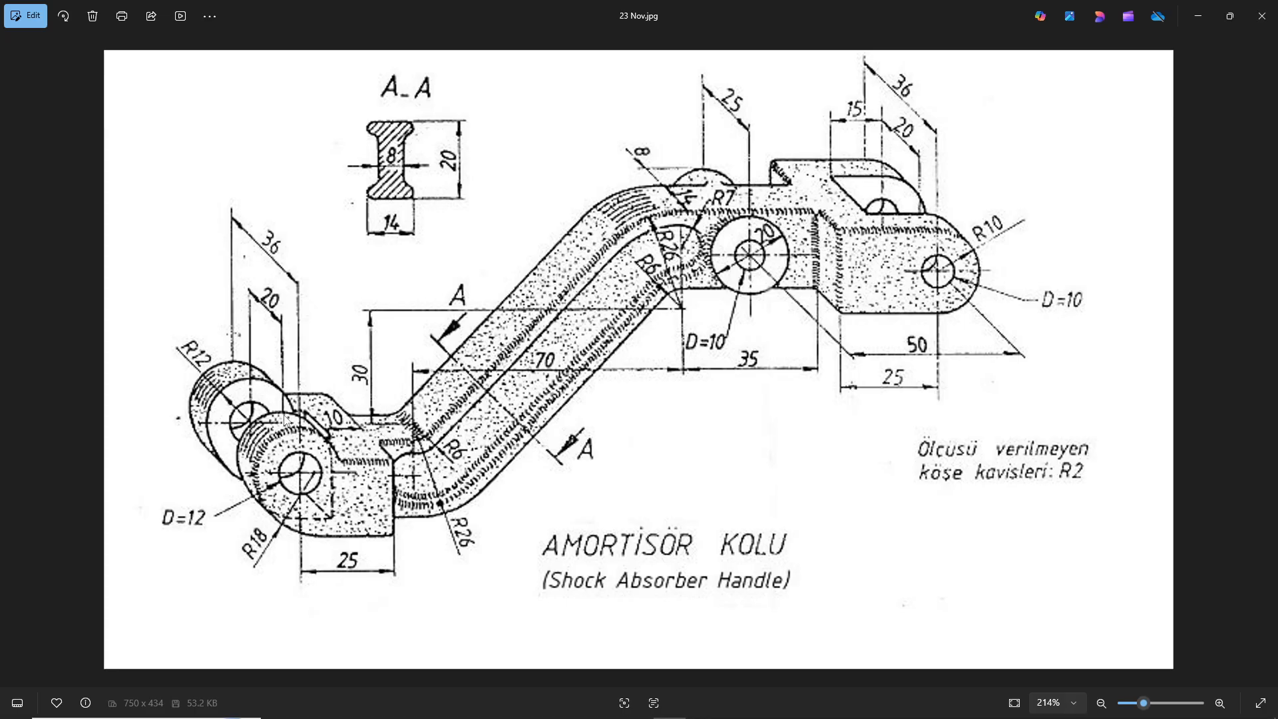
{"action": "key", "text": "alt+Tab"}
{"action": "type", "text": "20"}
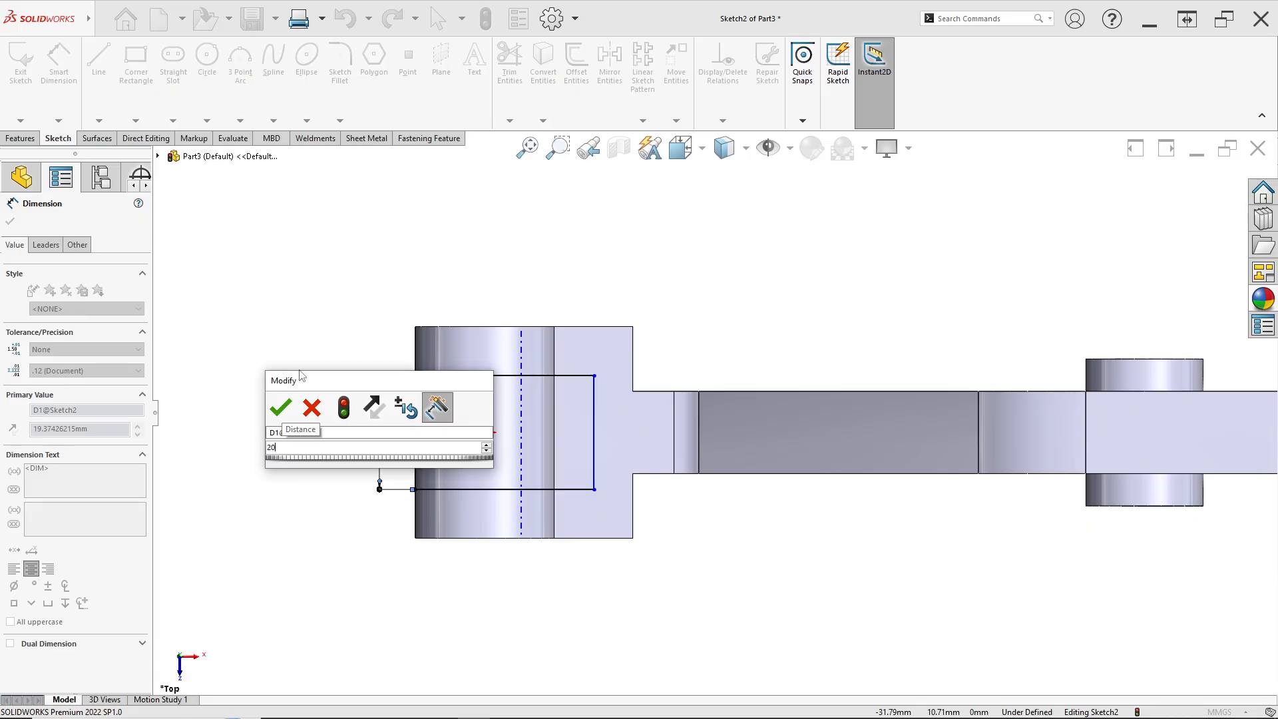
{"action": "key", "text": "Return"}
Dimension the distance from the rectangle's right edge to the lug's edge as 10 mm
{"action": "key", "text": "alt+Tab"}
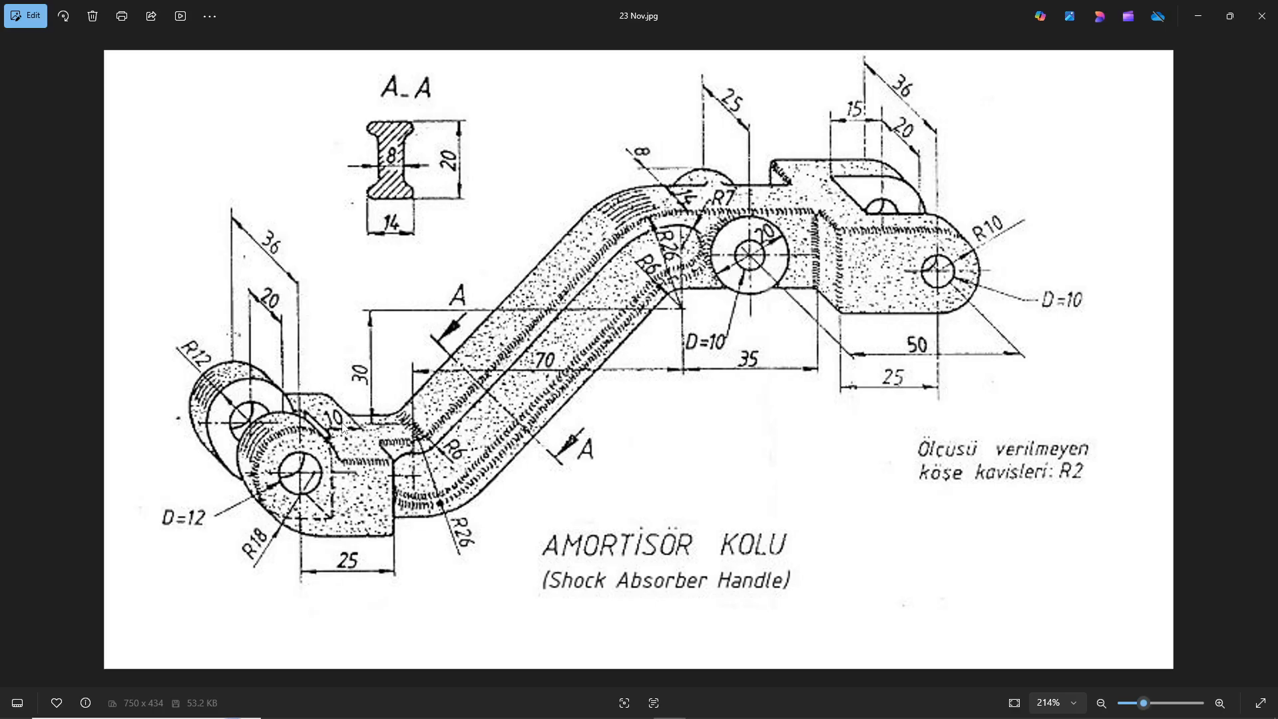
{"action": "key", "text": "alt+Tab"}
{"action": "left_click", "coordinate": [594, 430]}
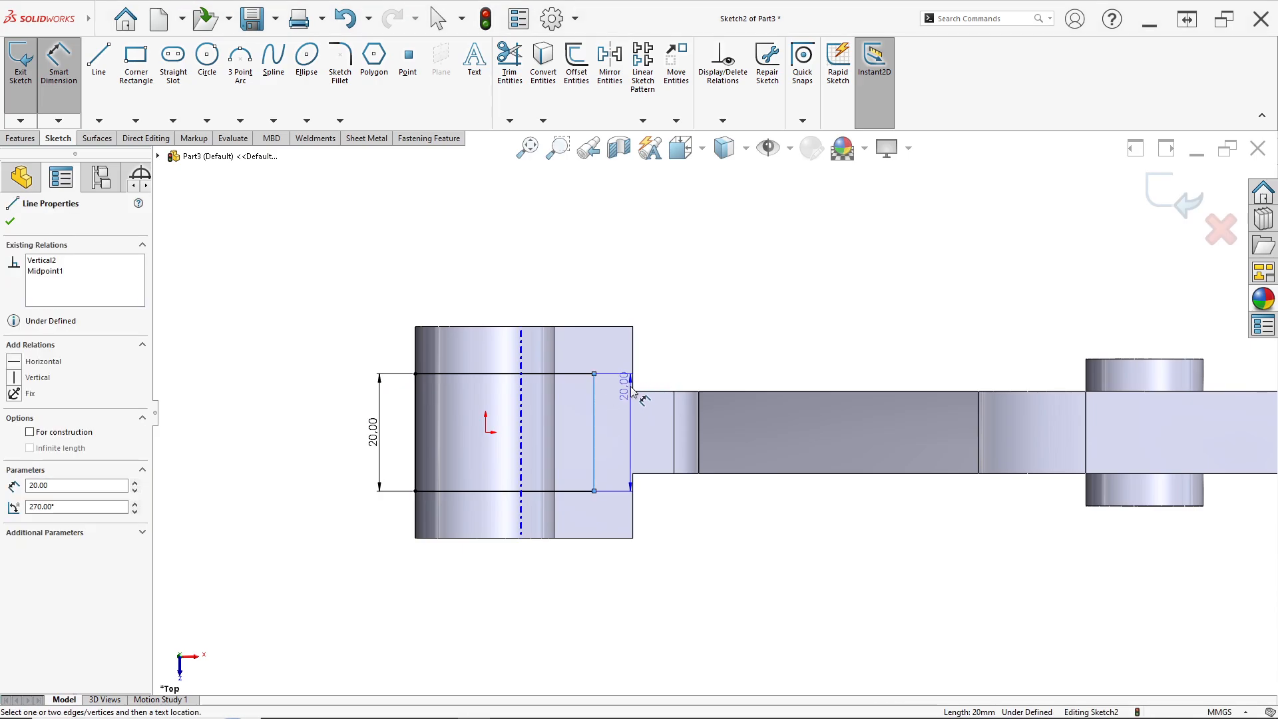
{"action": "left_click", "coordinate": [632, 379]}
{"action": "left_click", "coordinate": [614, 408]}
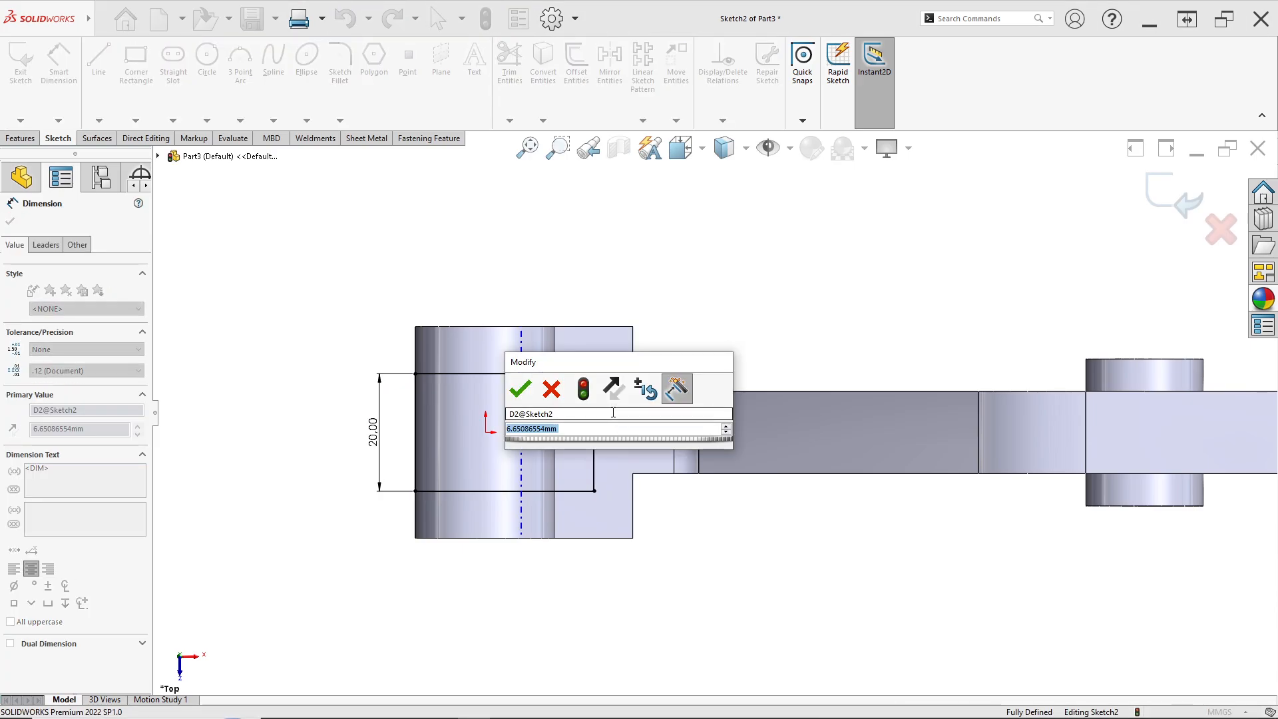
{"action": "type", "text": "10"}
{"action": "key", "text": "Return"}
Sketch a second corner rectangle across the right end lug
{"action": "scroll", "coordinate": [899, 346], "scroll_direction": "up", "scroll_amount": 3}
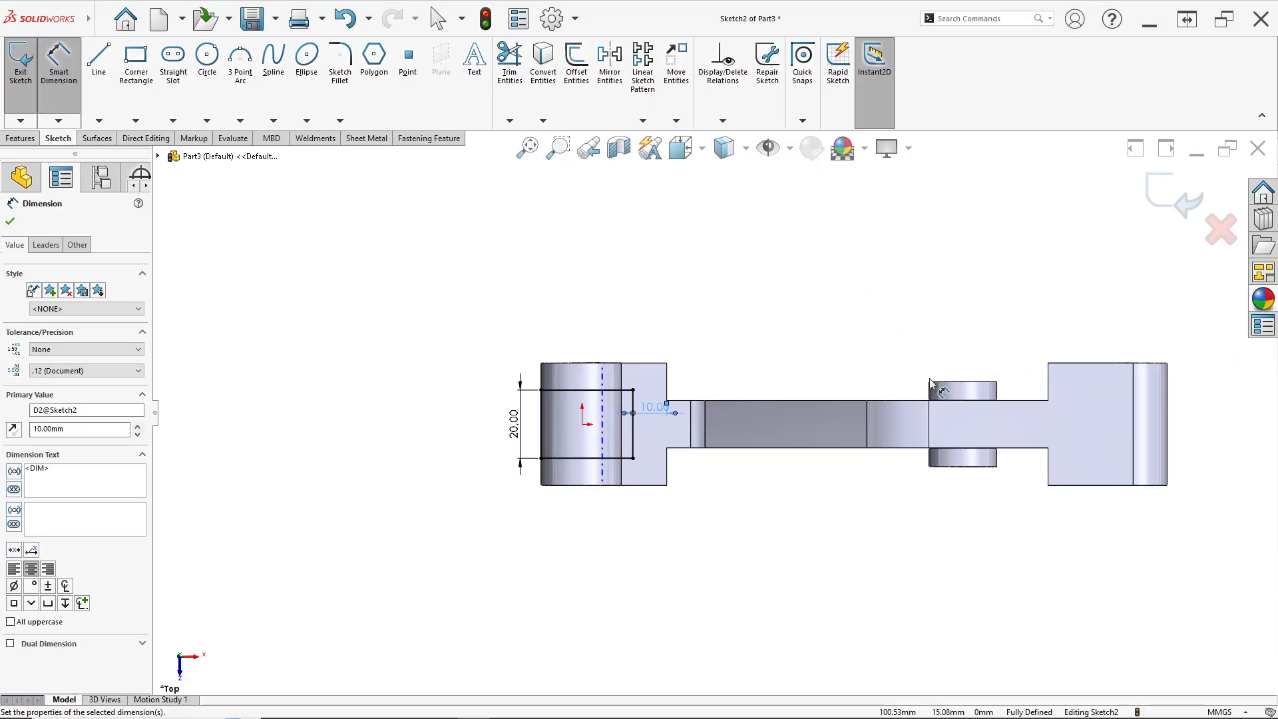
{"action": "scroll", "coordinate": [1019, 436], "scroll_direction": "down", "scroll_amount": 2}
{"action": "left_click", "coordinate": [135, 59]}
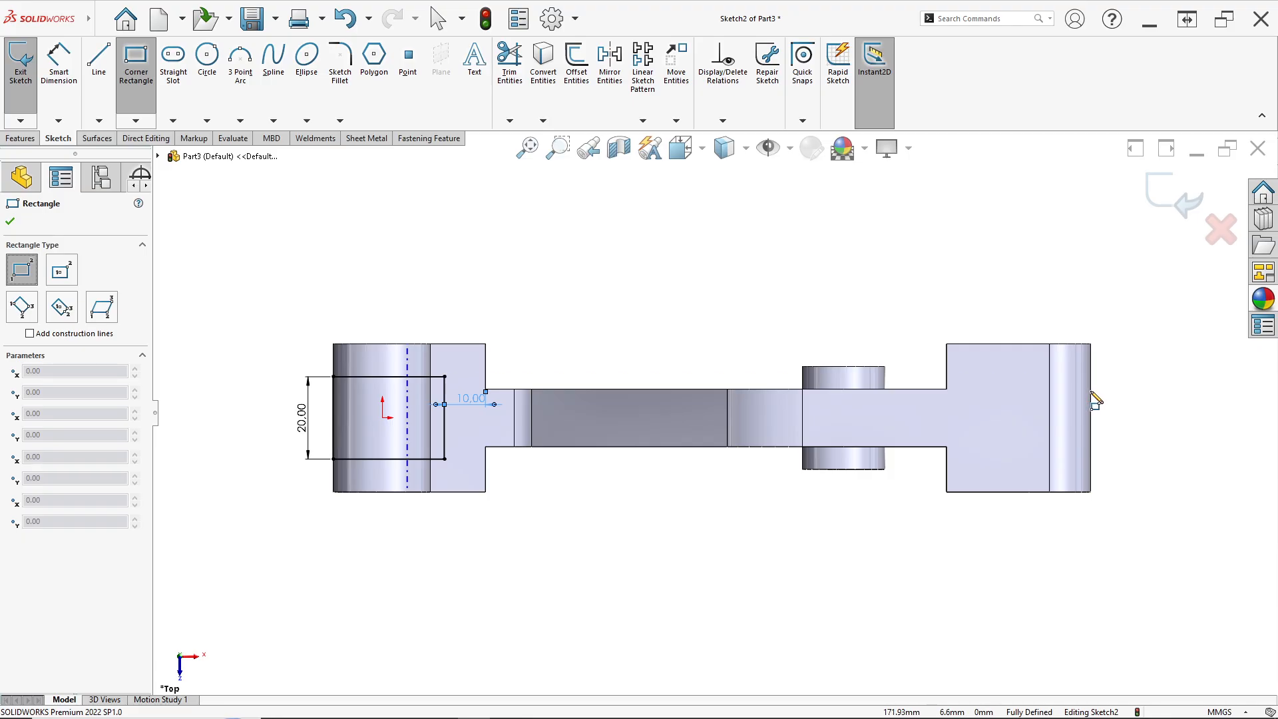
{"action": "scroll", "coordinate": [1095, 401], "scroll_direction": "down", "scroll_amount": 2}
{"action": "left_click", "coordinate": [1049, 381]}
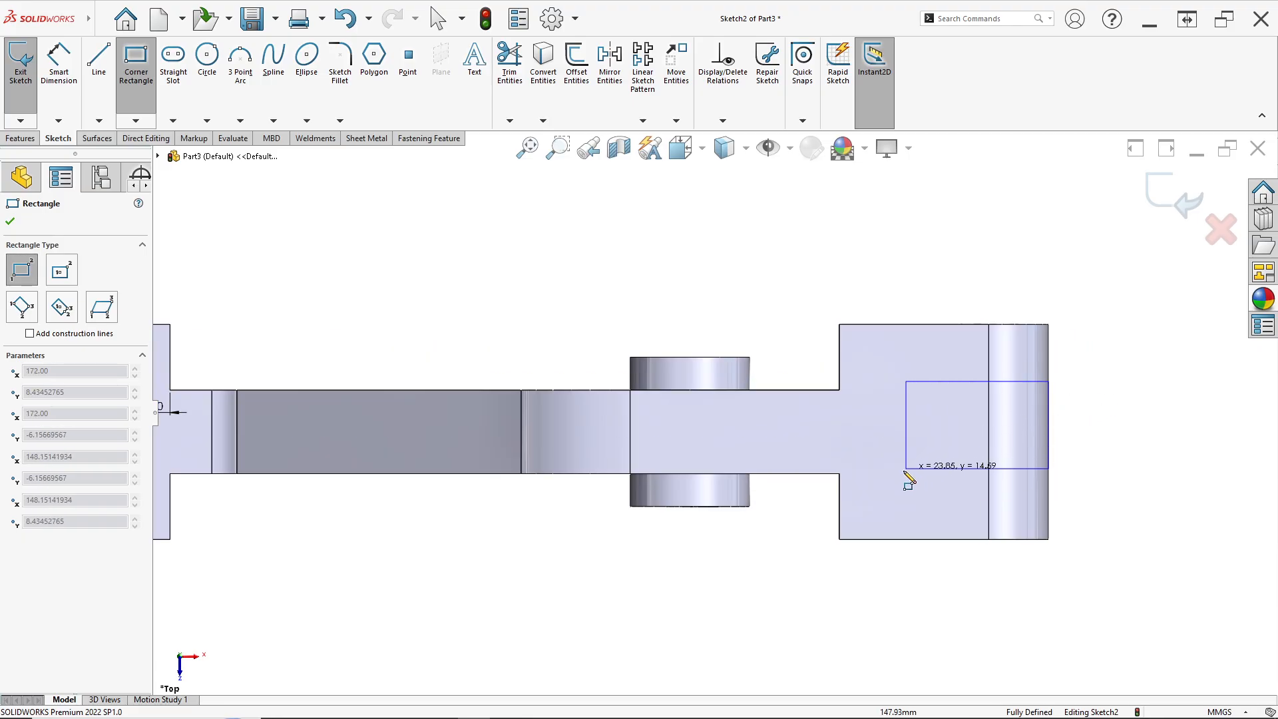
{"action": "scroll", "coordinate": [906, 472], "scroll_direction": "up", "scroll_amount": 1}
{"action": "left_click", "coordinate": [891, 485]}
Add a horizontal relation between the second rectangle's left-edge midpoint and the origin
{"action": "scroll", "coordinate": [833, 445], "scroll_direction": "up", "scroll_amount": 1}
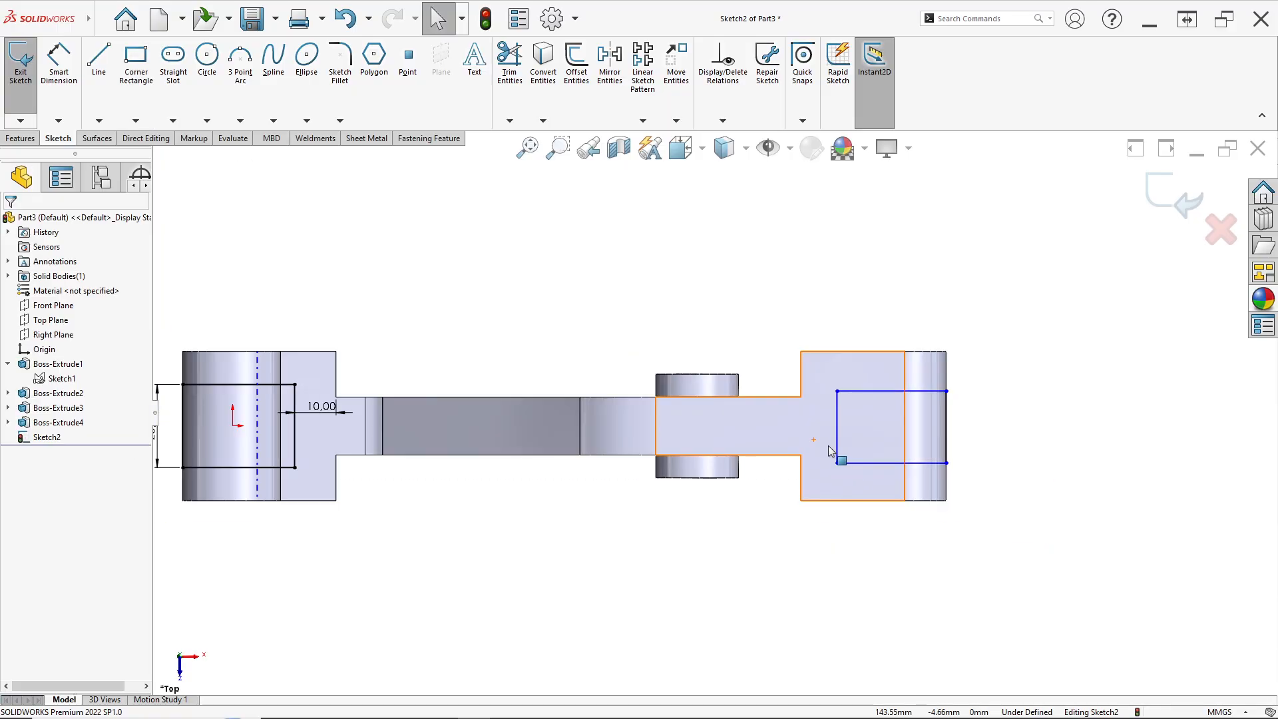
{"action": "left_click", "coordinate": [837, 429]}
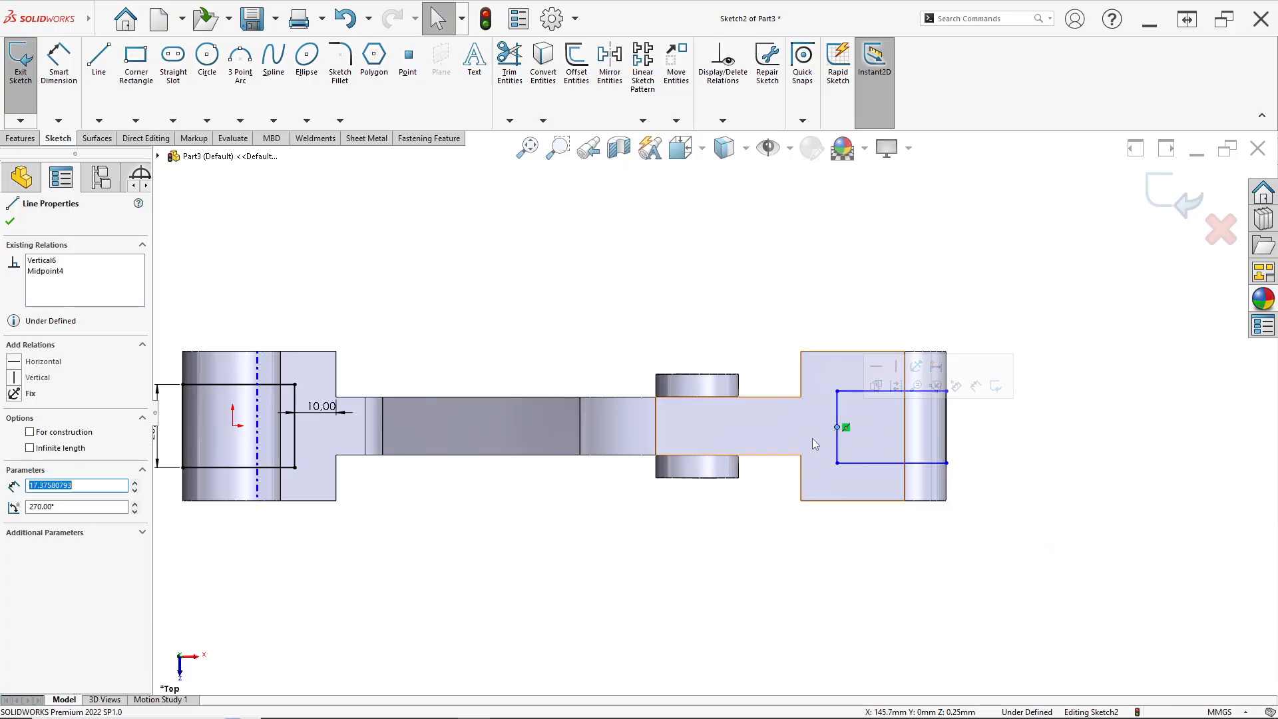
{"action": "left_click", "coordinate": [232, 425], "text": "ctrl"}
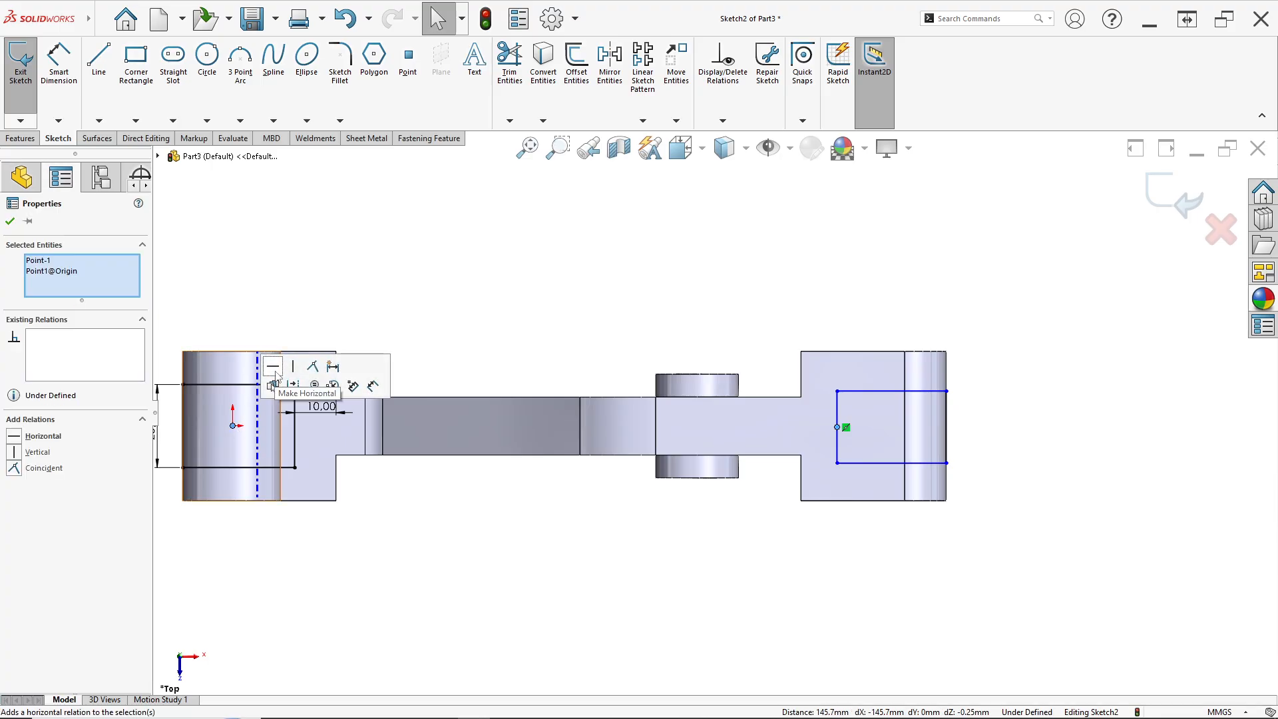
{"action": "left_click", "coordinate": [274, 367]}
{"action": "scroll", "coordinate": [979, 453], "scroll_direction": "down", "scroll_amount": 2}
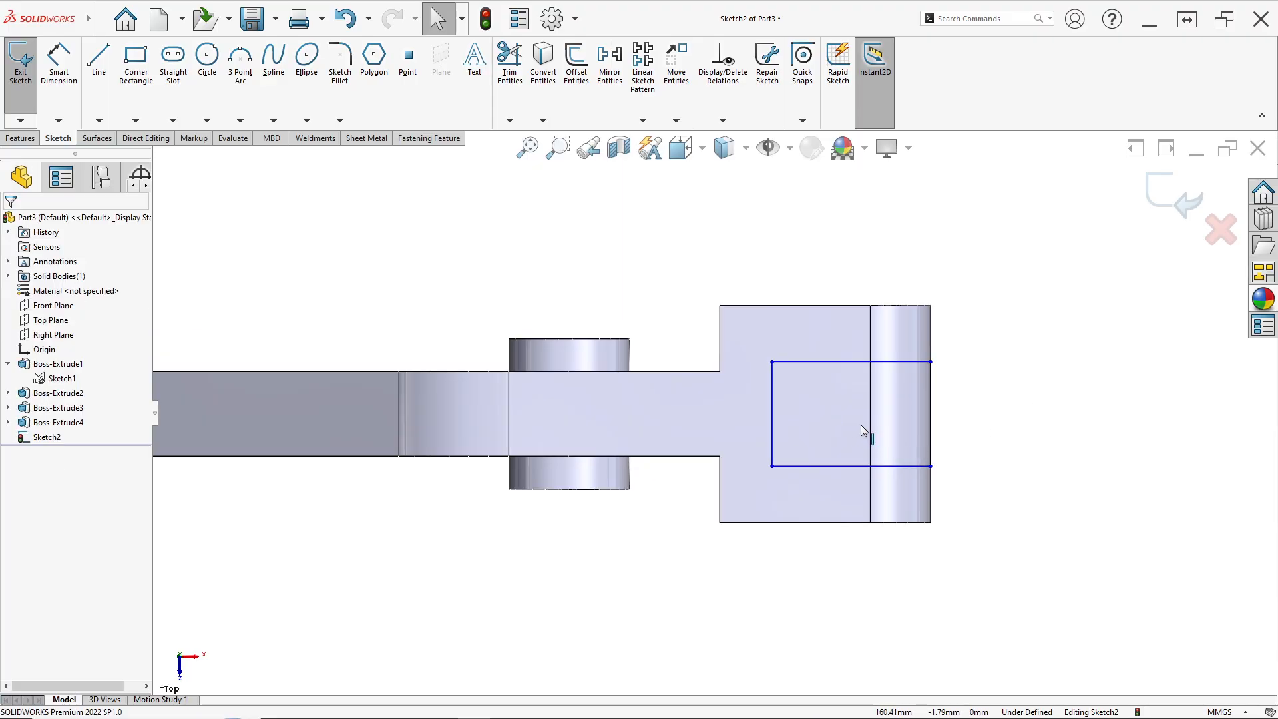
Dimension the second rectangle's left edge height as 20 mm
{"action": "left_click", "coordinate": [59, 63]}
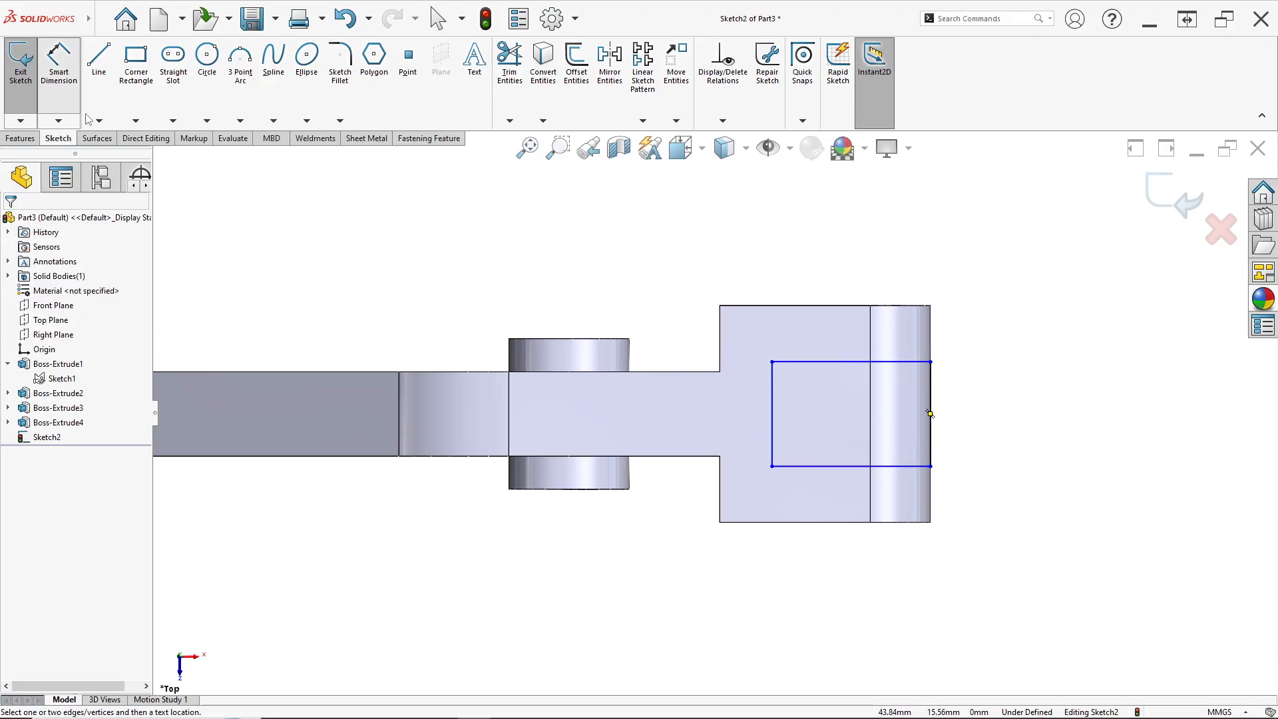
{"action": "left_click", "coordinate": [773, 424]}
{"action": "key", "text": "alt+Tab"}
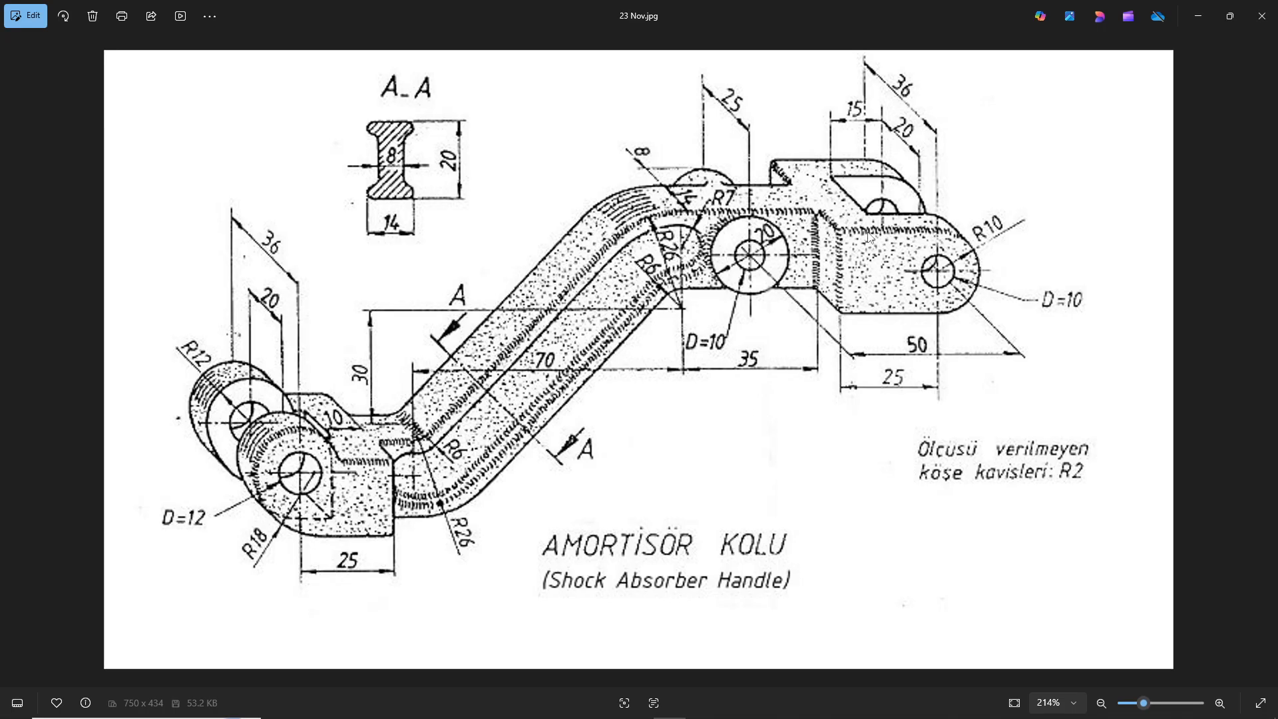
{"action": "key", "text": "alt+Tab"}
{"action": "type", "text": "2"}
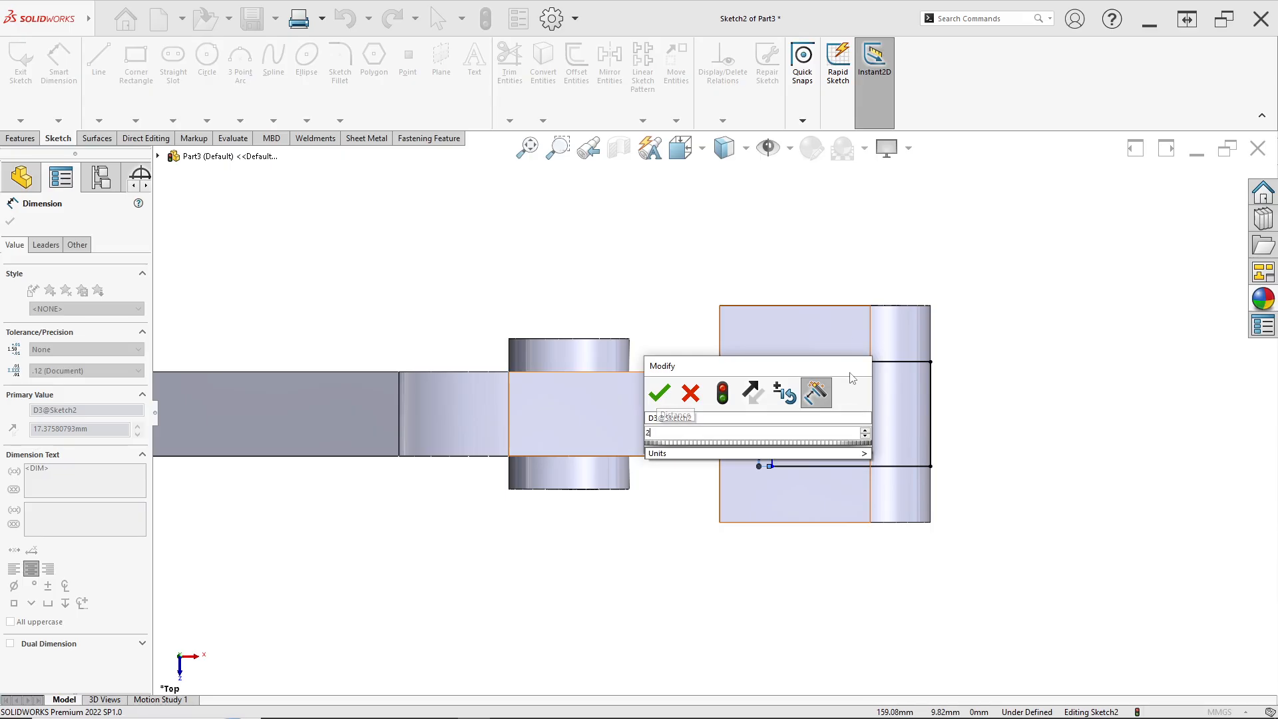
{"action": "type", "text": "0"}
{"action": "key", "text": "Return"}
{"action": "left_click", "coordinate": [854, 352]}
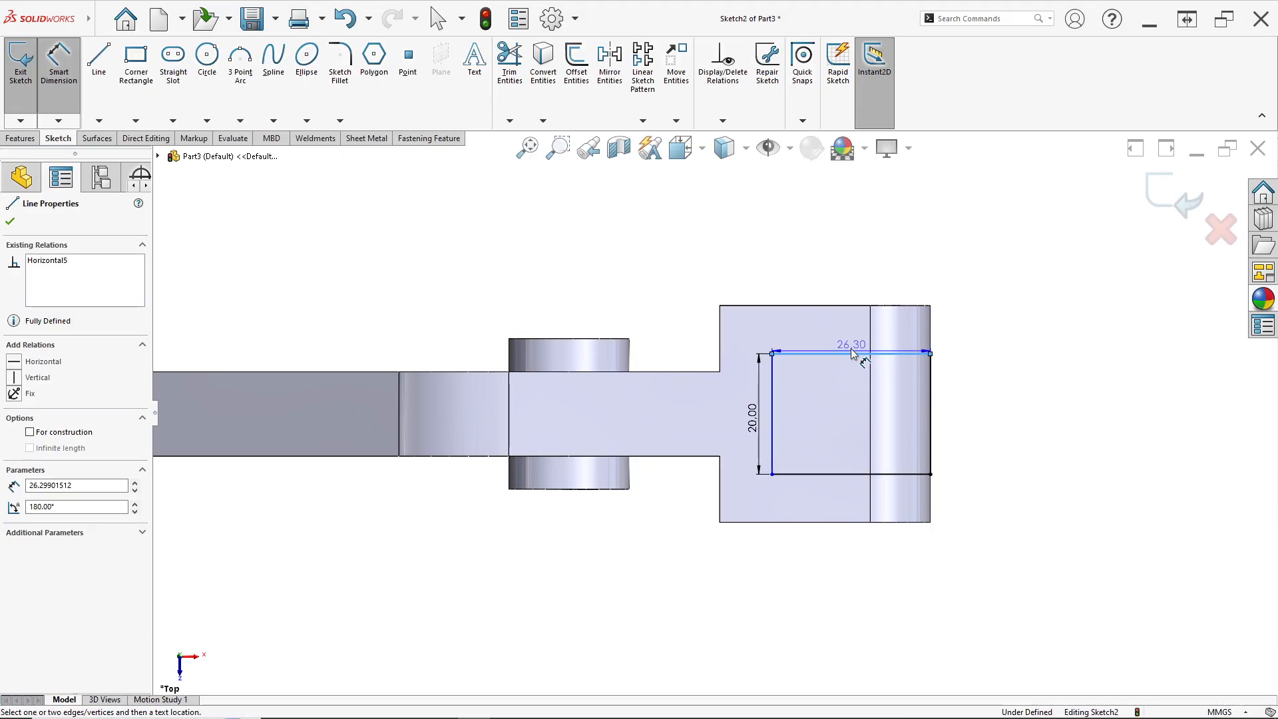
{"action": "left_click", "coordinate": [852, 354]}
{"action": "key", "text": "alt+Tab"}
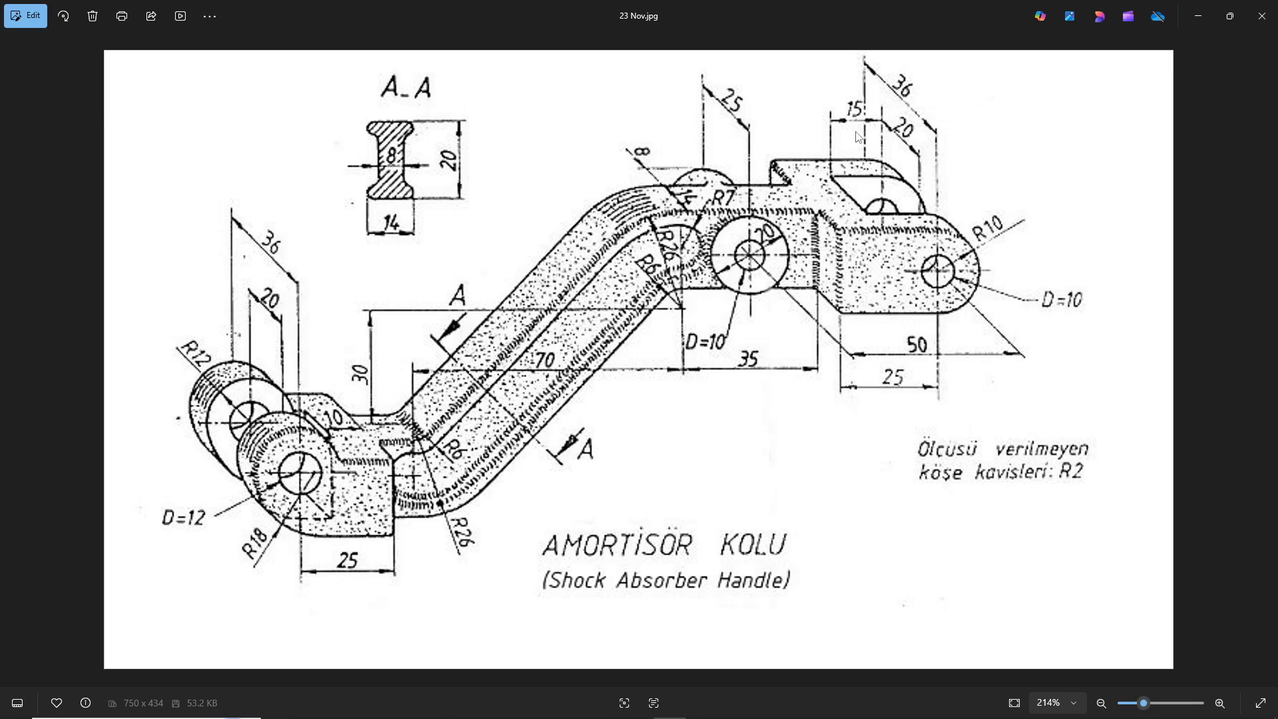
{"action": "key", "text": "alt+Tab"}
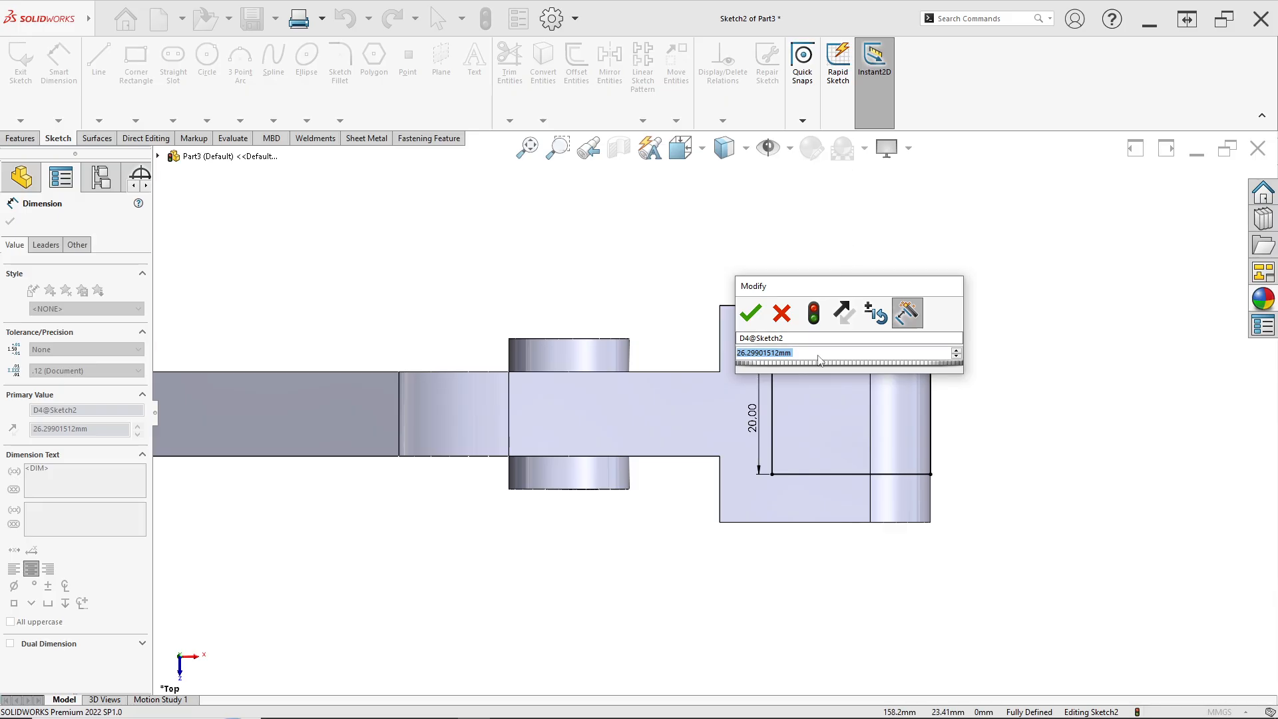
{"action": "key", "text": "Return"}
{"action": "right_click", "coordinate": [848, 333]}
{"action": "key", "text": "Escape"}
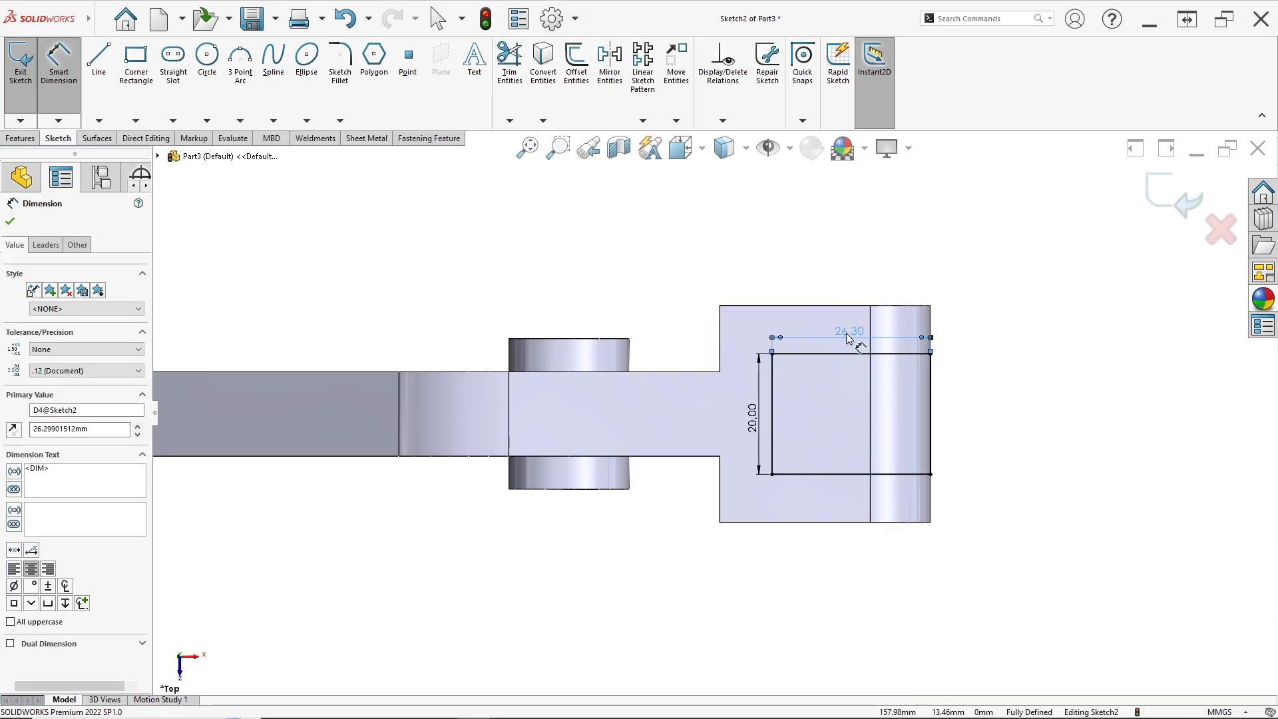
{"action": "key", "text": "Escape"}
{"action": "right_click", "coordinate": [846, 332]}
{"action": "left_click", "coordinate": [881, 490]}
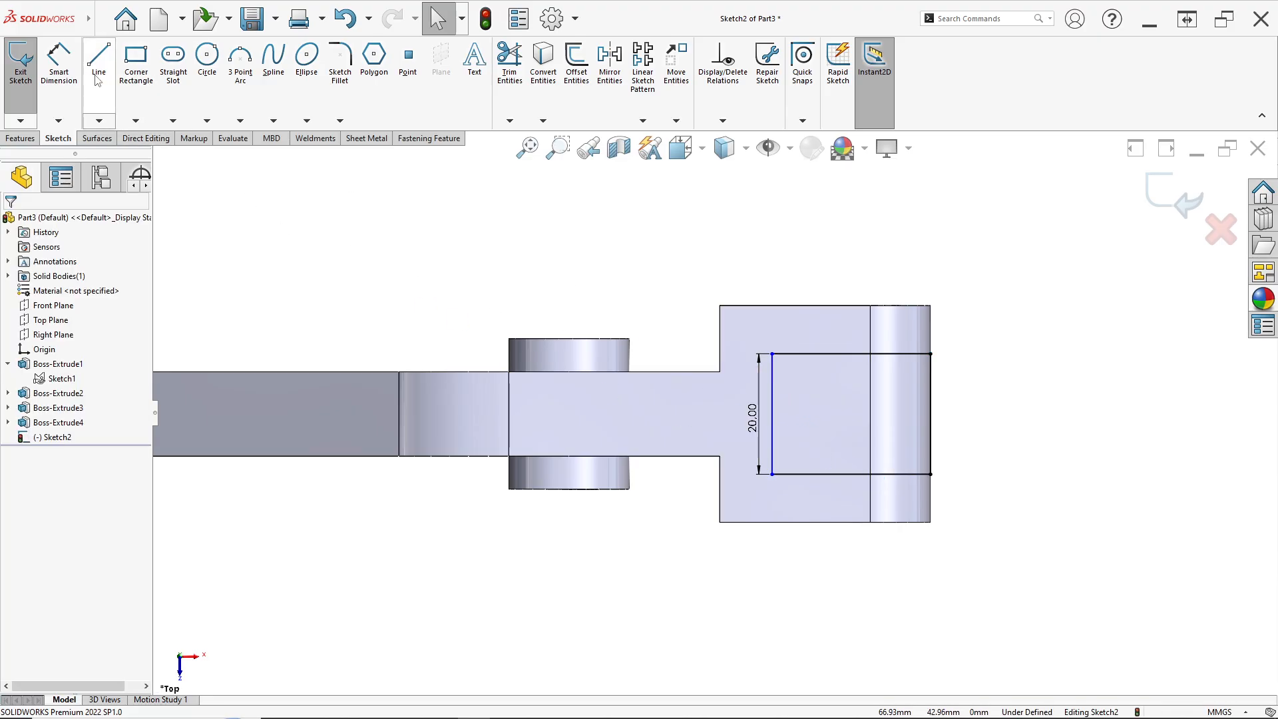
Dimension the distance from the second rectangle's left edge to the lug's boss edge as 15 mm
{"action": "key", "text": "alt+Tab"}
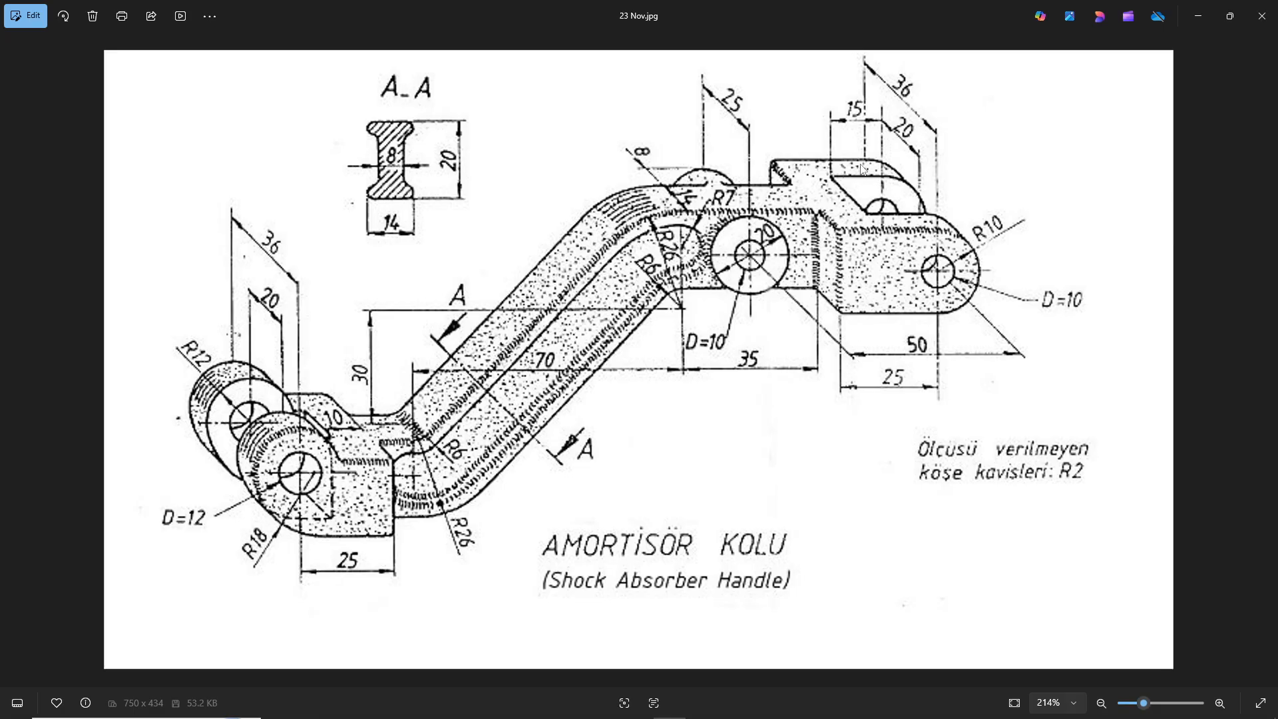
{"action": "key", "text": "alt+Tab"}
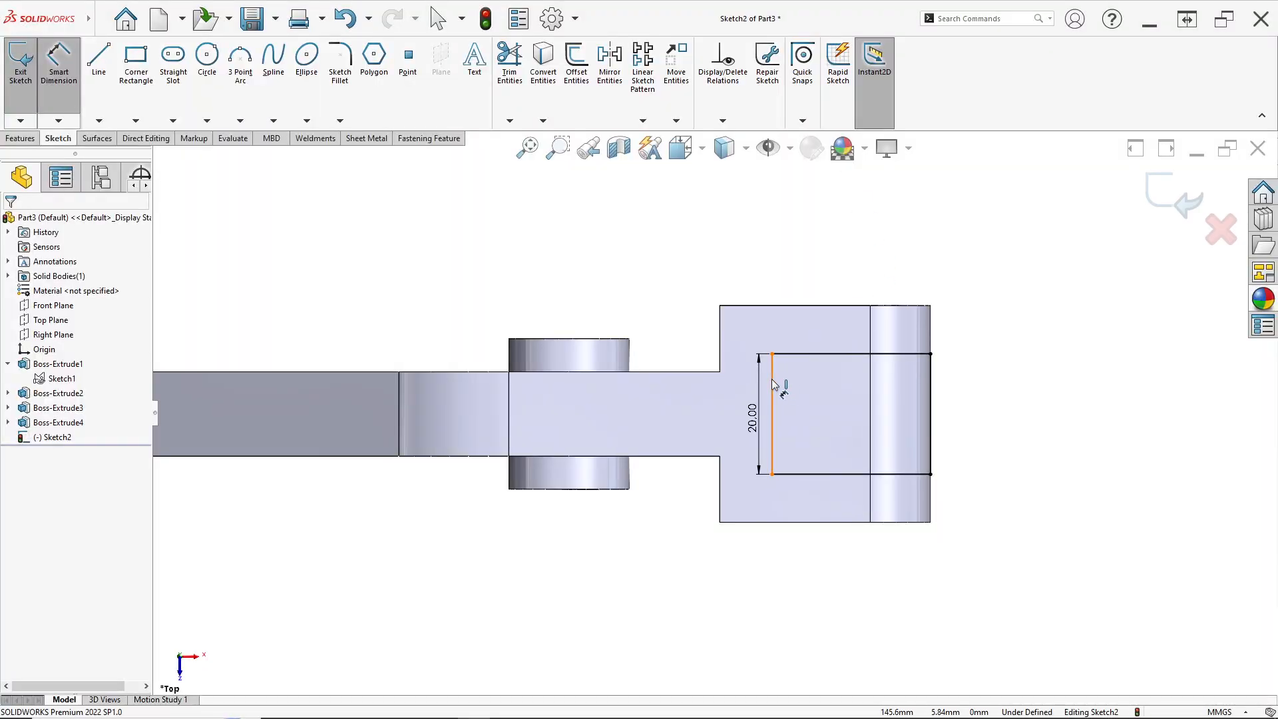
{"action": "left_click", "coordinate": [772, 378]}
{"action": "left_click", "coordinate": [870, 406]}
{"action": "left_click", "coordinate": [833, 261]}
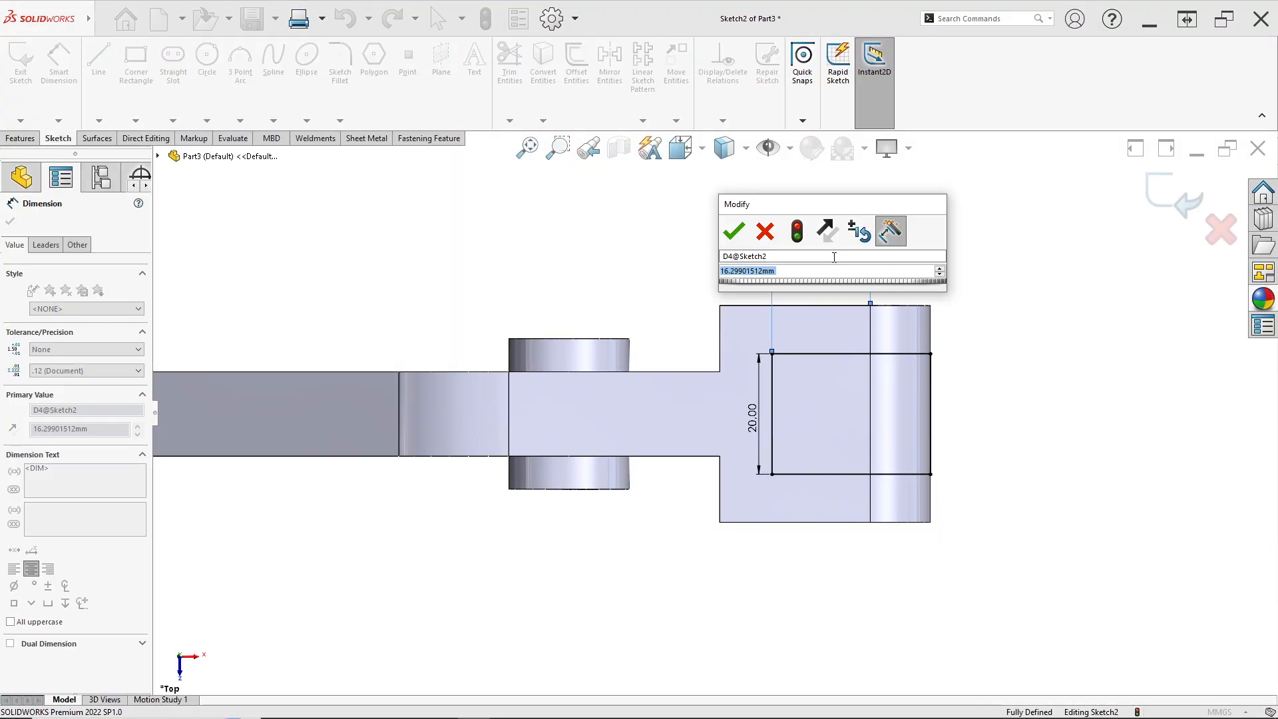
{"action": "type", "text": "15"}
{"action": "key", "text": "Return"}
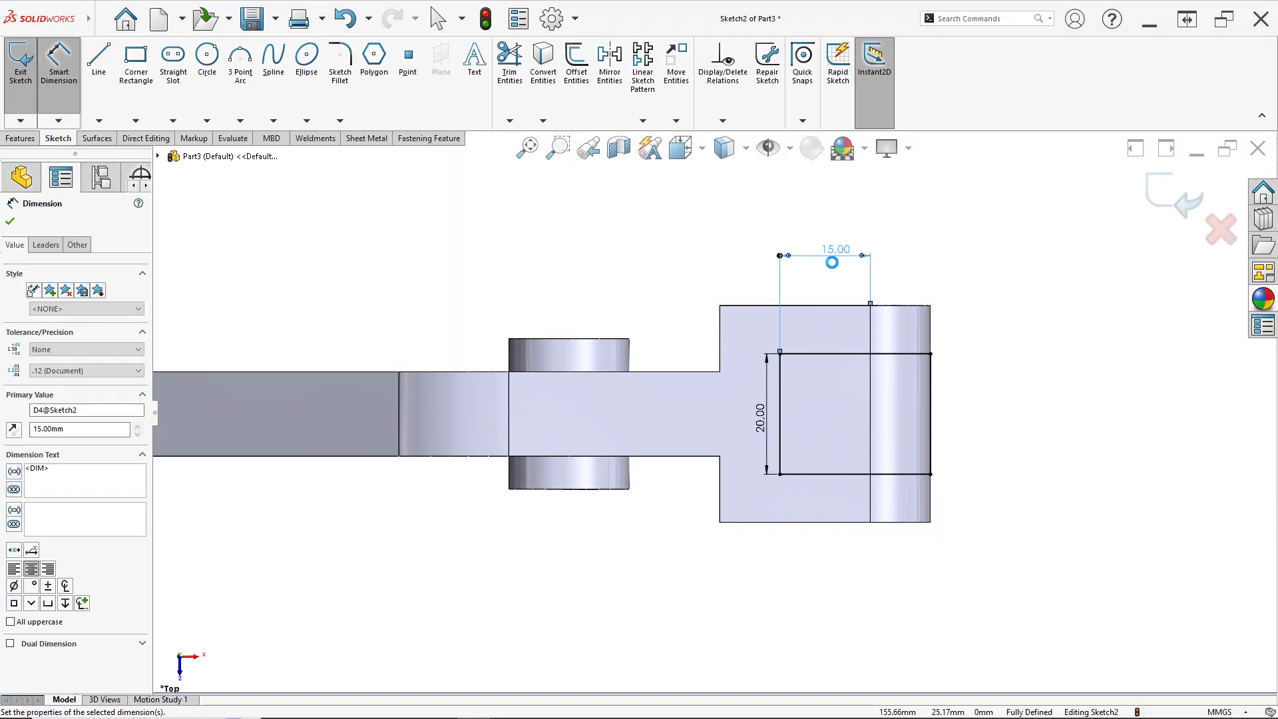
Cut the two lug rectangles with an Extruded Cut set to Through All - Both
{"action": "key", "text": "alt+Tab"}
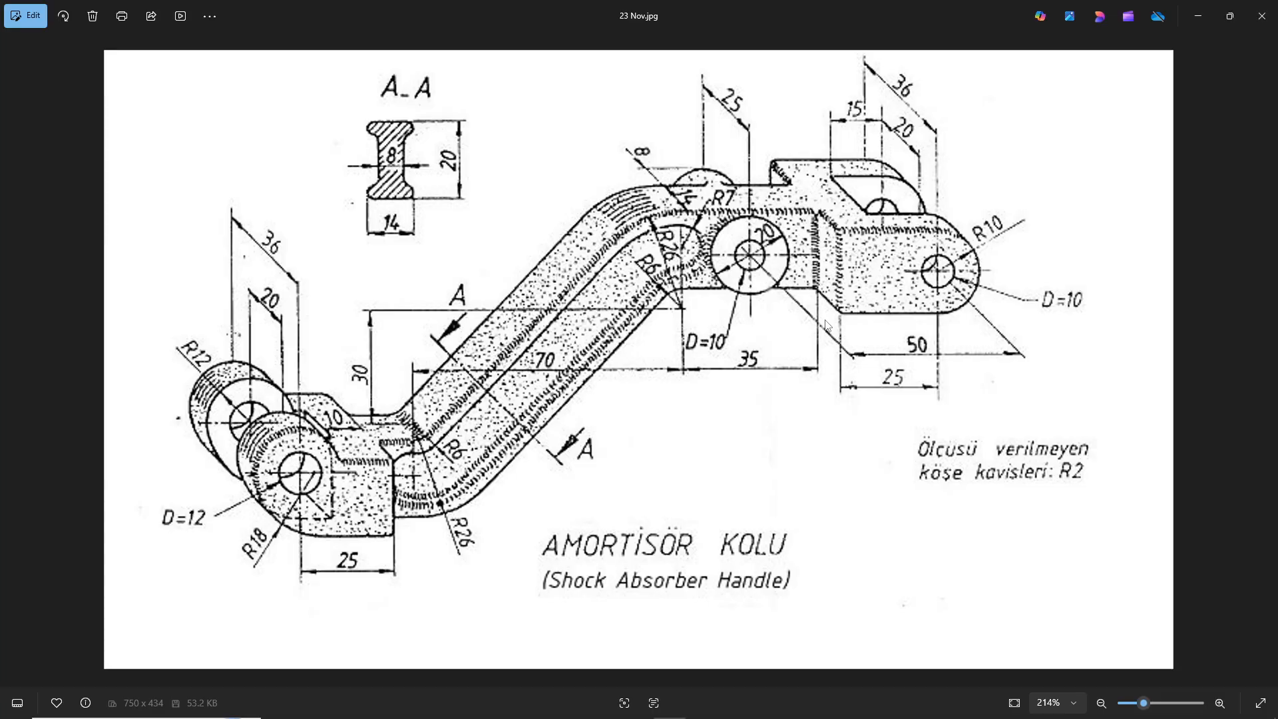
{"action": "key", "text": "alt+Tab"}
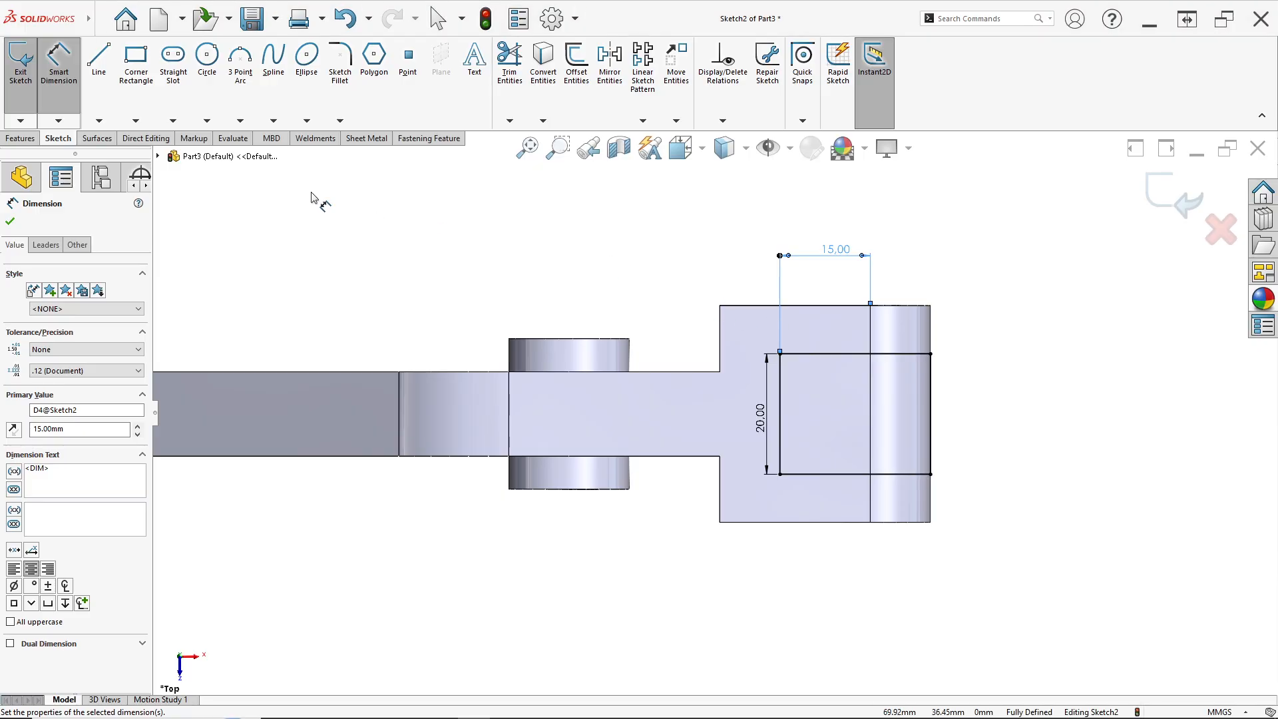
{"action": "left_click", "coordinate": [22, 138]}
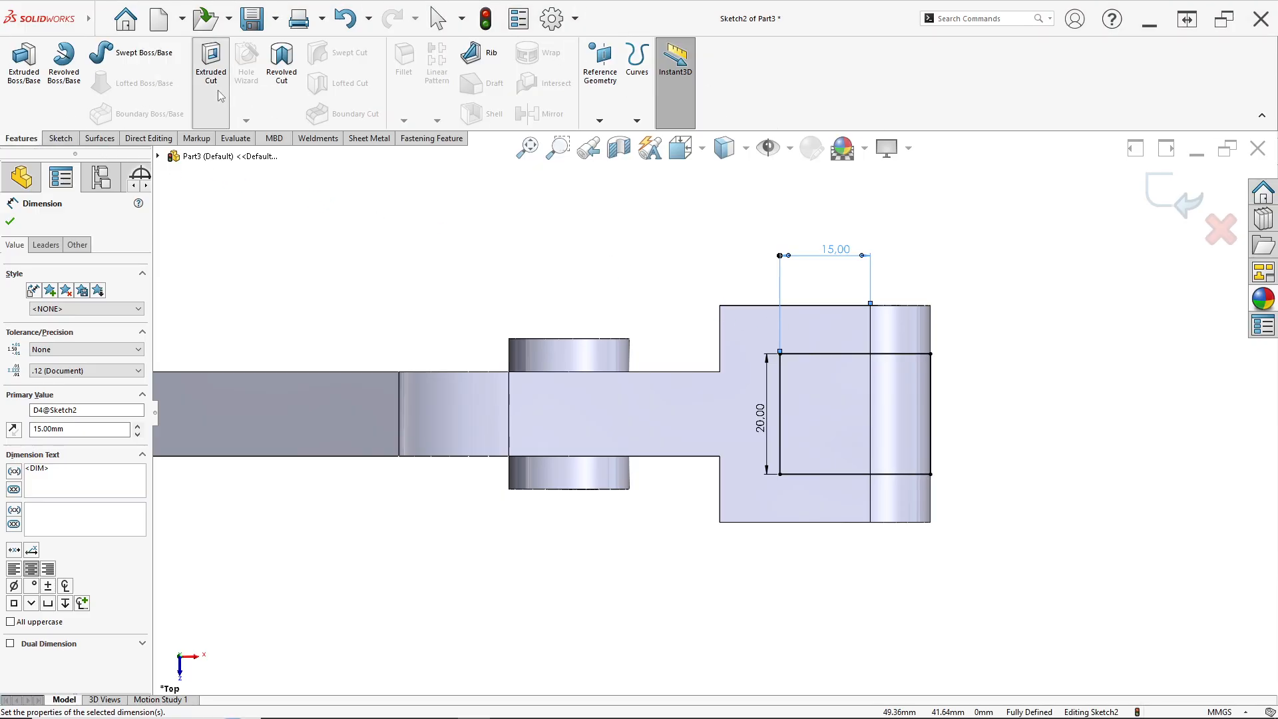
{"action": "left_click", "coordinate": [211, 63]}
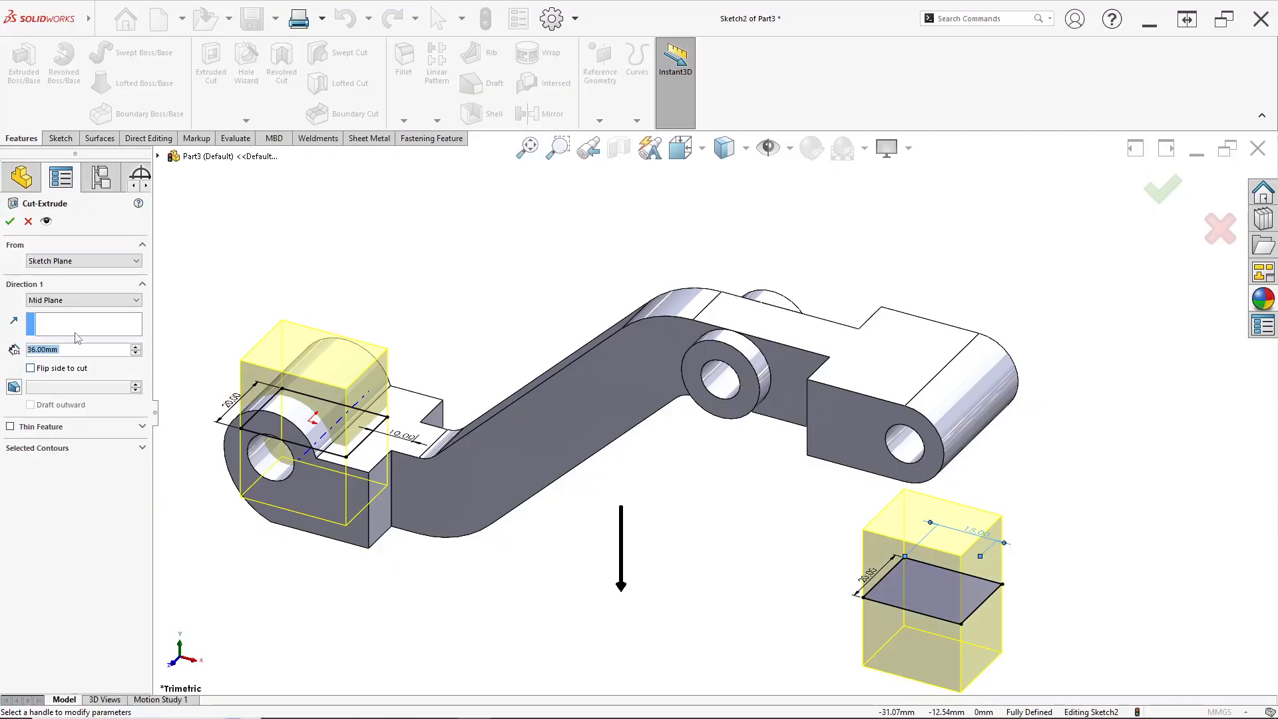
{"action": "left_click", "coordinate": [76, 303]}
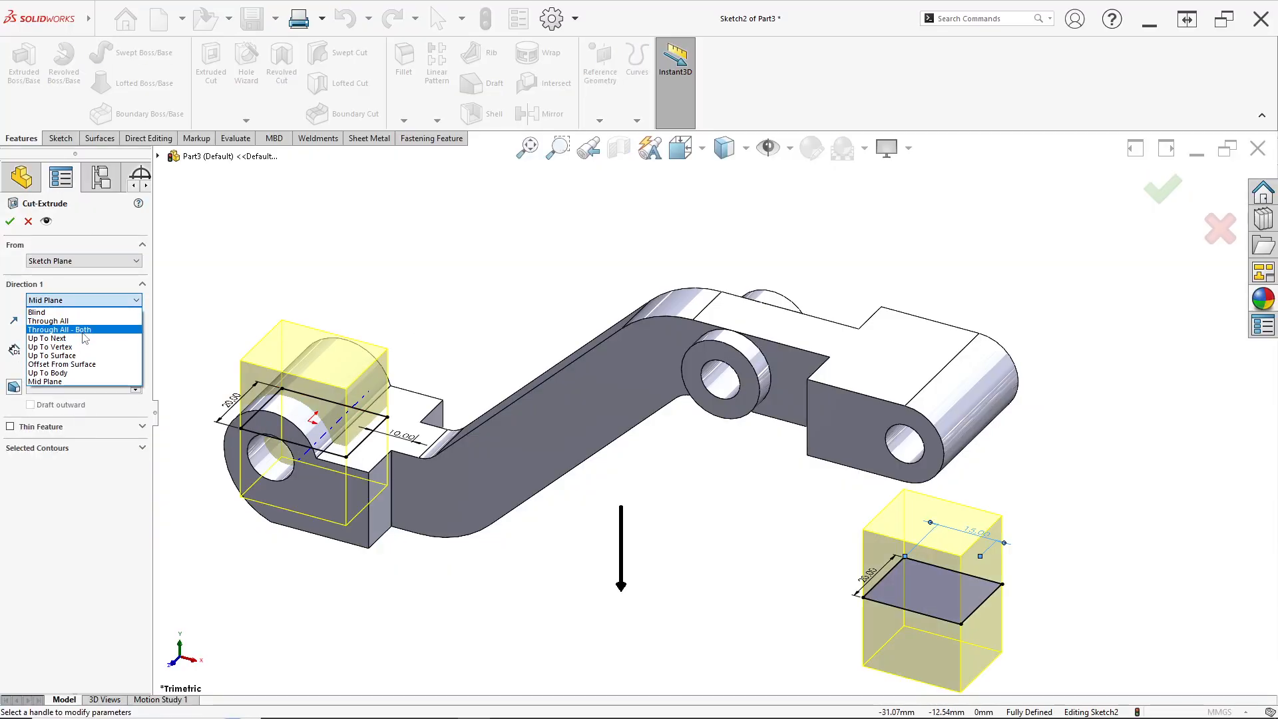
{"action": "left_click", "coordinate": [85, 329]}
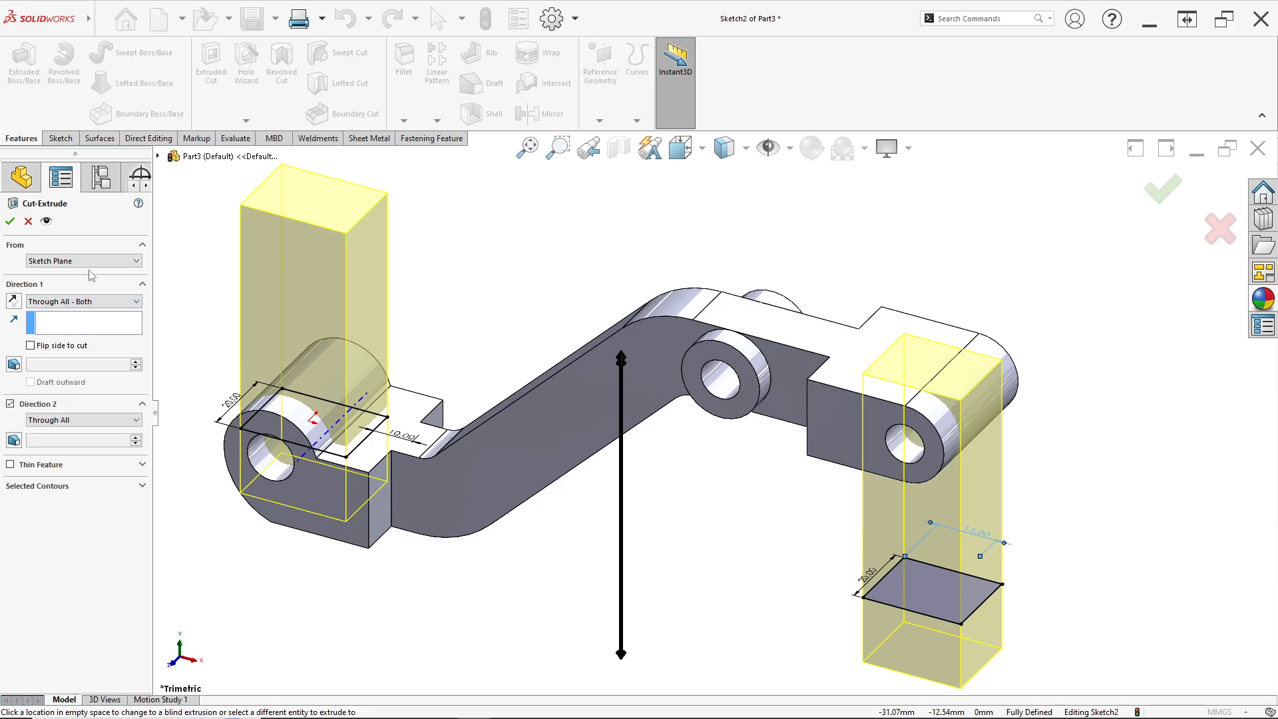
{"action": "left_click", "coordinate": [10, 223]}
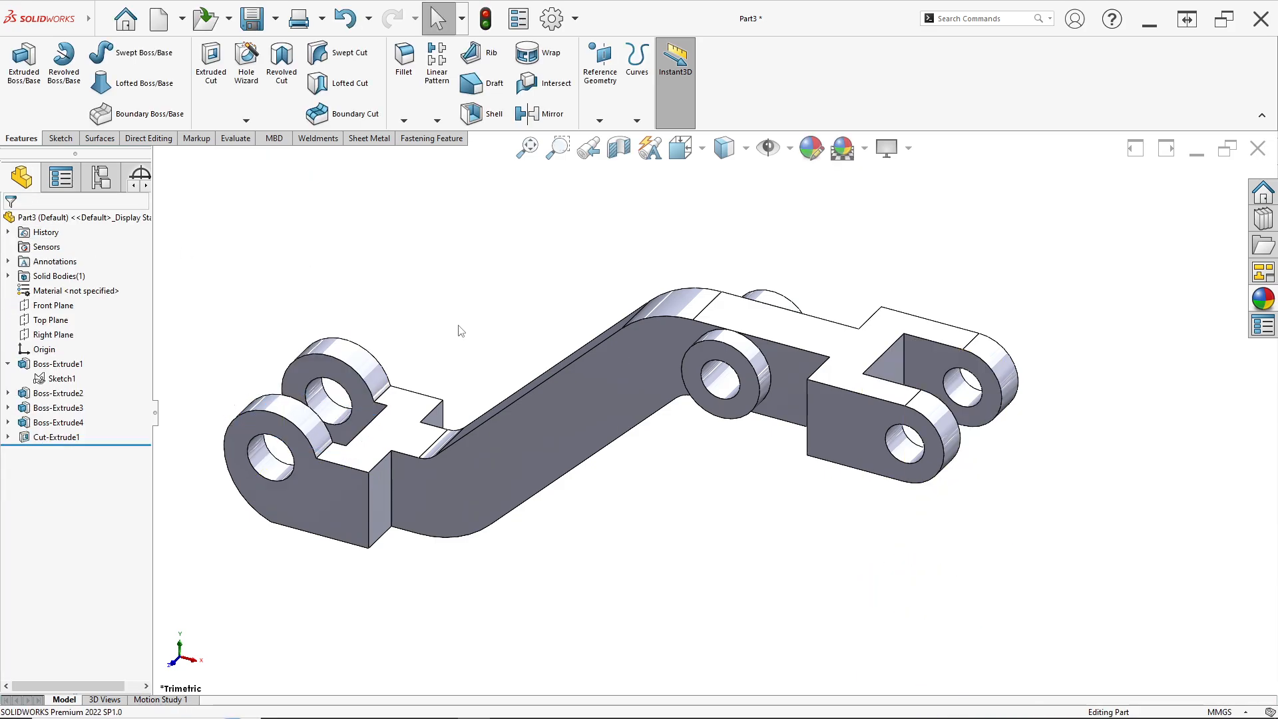
Open a new sketch on the flat face of the angled arm
{"action": "mouse_move", "coordinate": [457, 329]}
{"action": "middle_mouse_down"}
{"action": "mouse_move", "coordinate": [635, 218]}
{"action": "mouse_move", "coordinate": [506, 291]}
{"action": "mouse_move", "coordinate": [548, 302]}
{"action": "mouse_move", "coordinate": [497, 368]}
{"action": "mouse_move", "coordinate": [542, 300]}
{"action": "mouse_move", "coordinate": [528, 331]}
{"action": "mouse_move", "coordinate": [539, 336]}
{"action": "middle_mouse_up"}
{"action": "key", "text": "alt+Tab"}
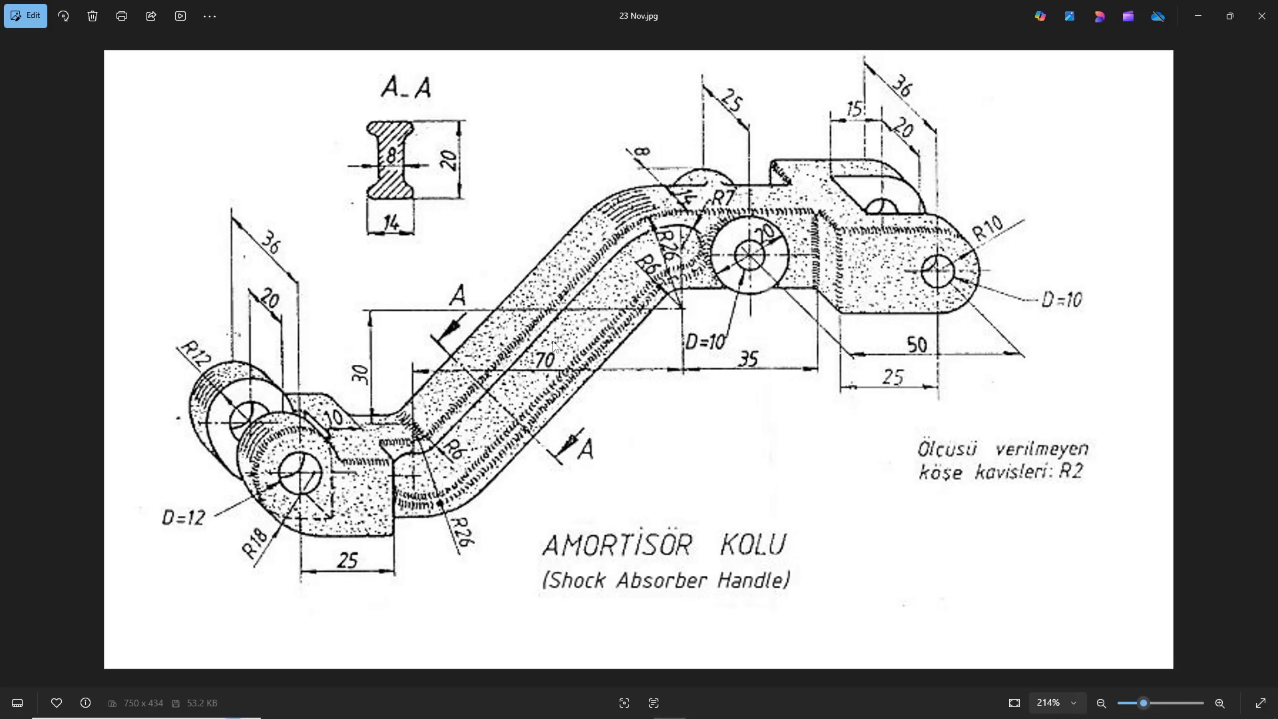
{"action": "key", "text": "alt+Tab"}
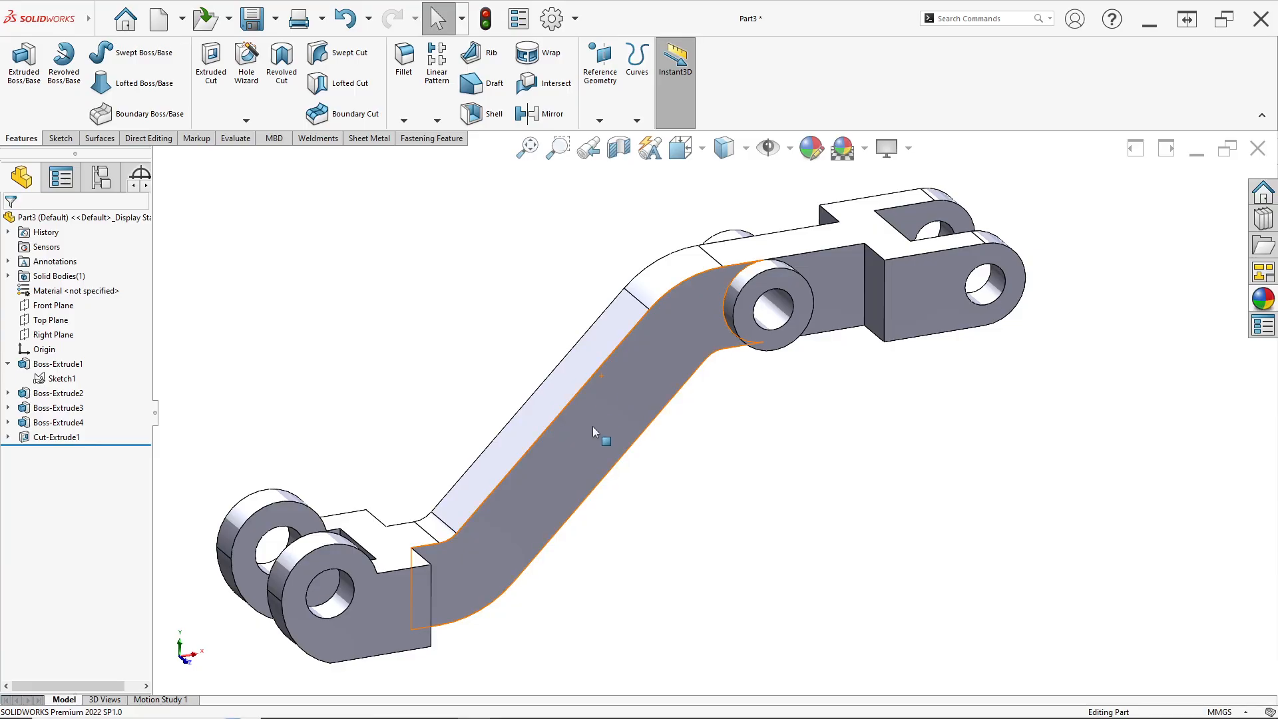
{"action": "right_click", "coordinate": [593, 431]}
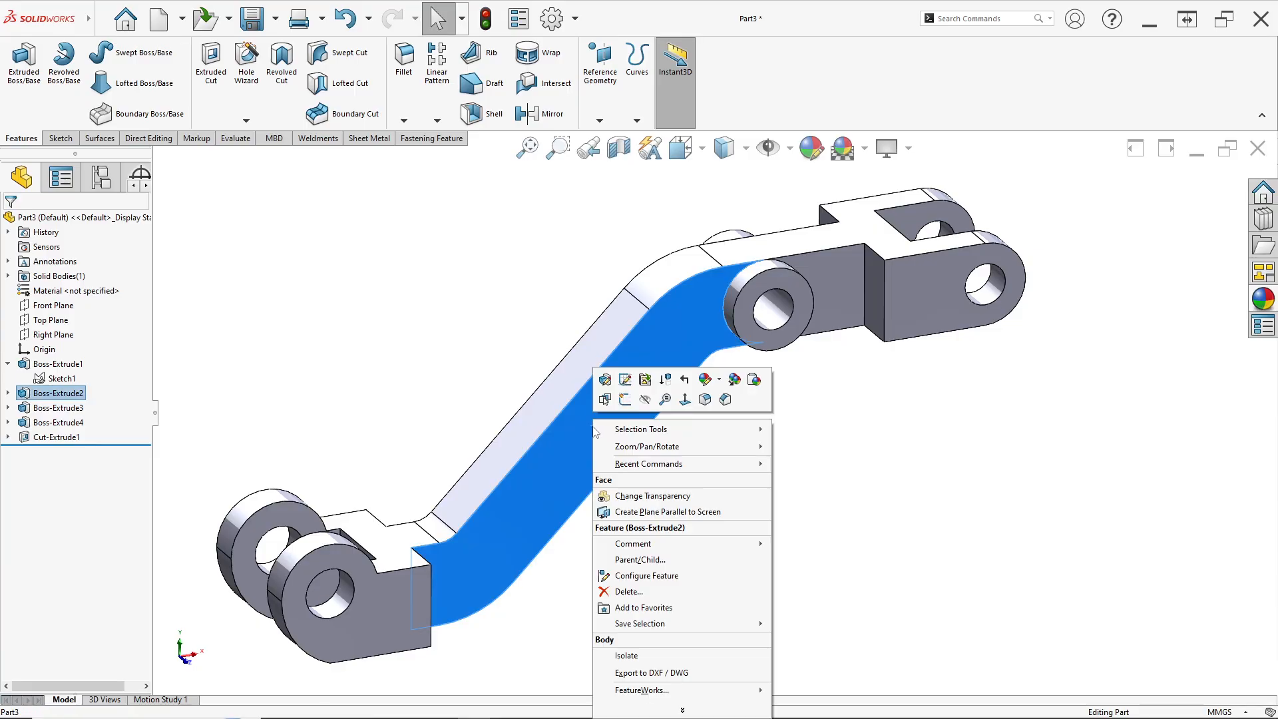
{"action": "left_click", "coordinate": [626, 407]}
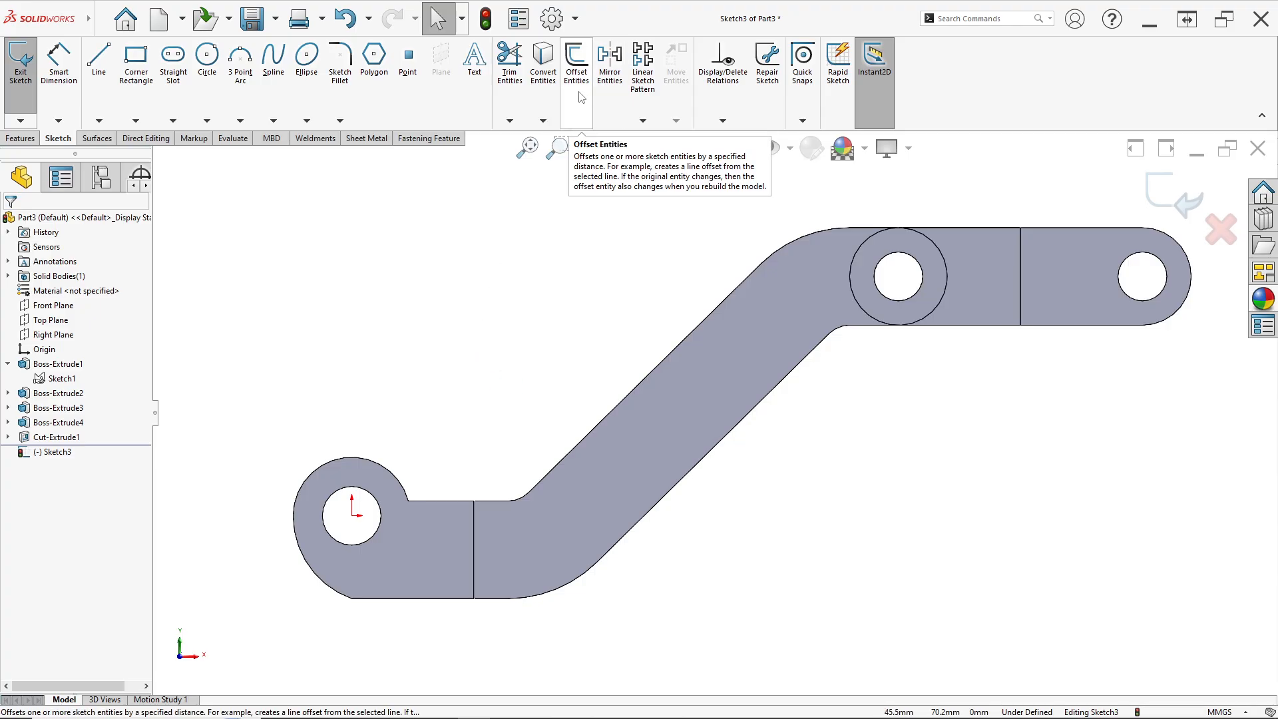
{"action": "left_click", "coordinate": [577, 67]}
{"action": "scroll", "coordinate": [485, 542], "scroll_direction": "down", "scroll_amount": 2}
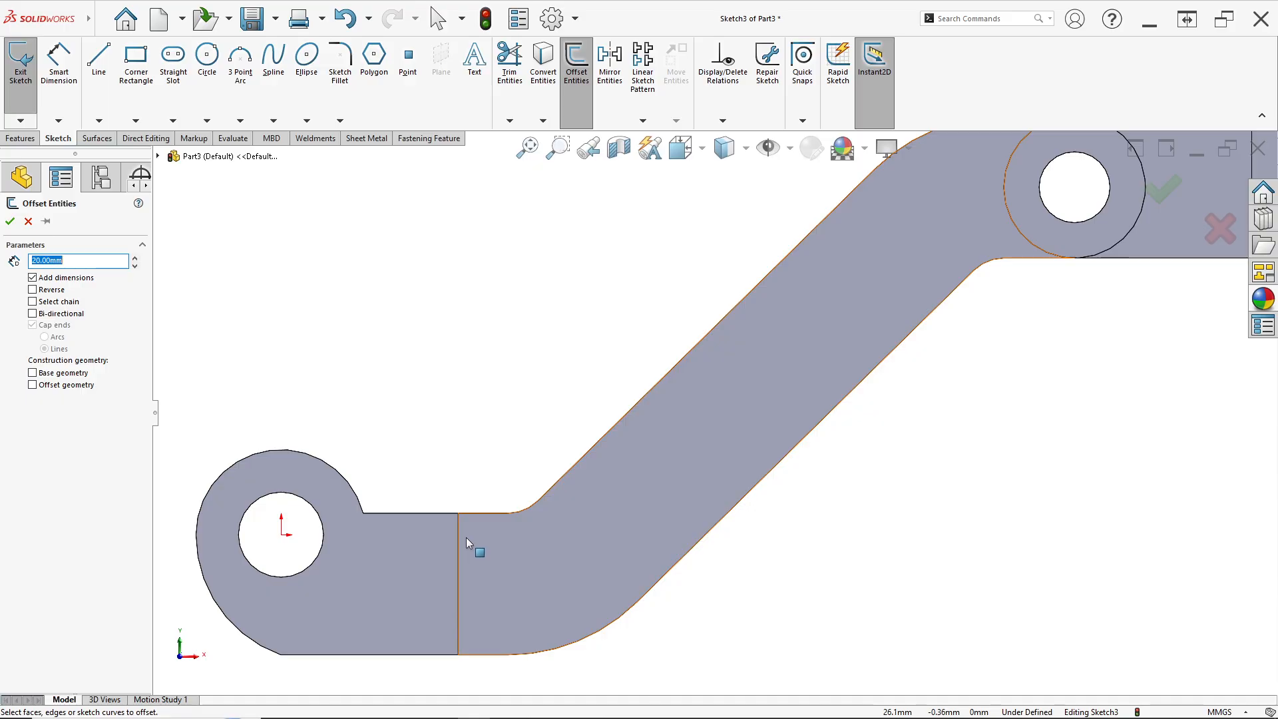
{"action": "left_click", "coordinate": [493, 533]}
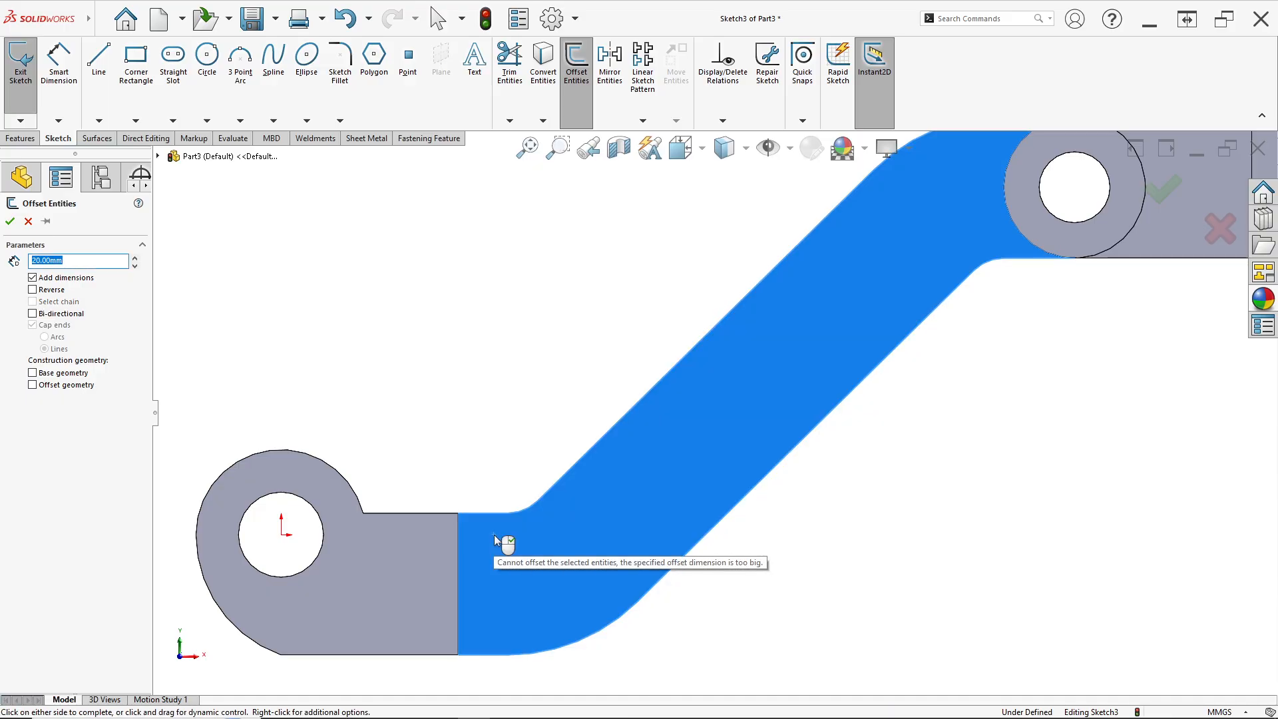
{"action": "left_click", "coordinate": [776, 329]}
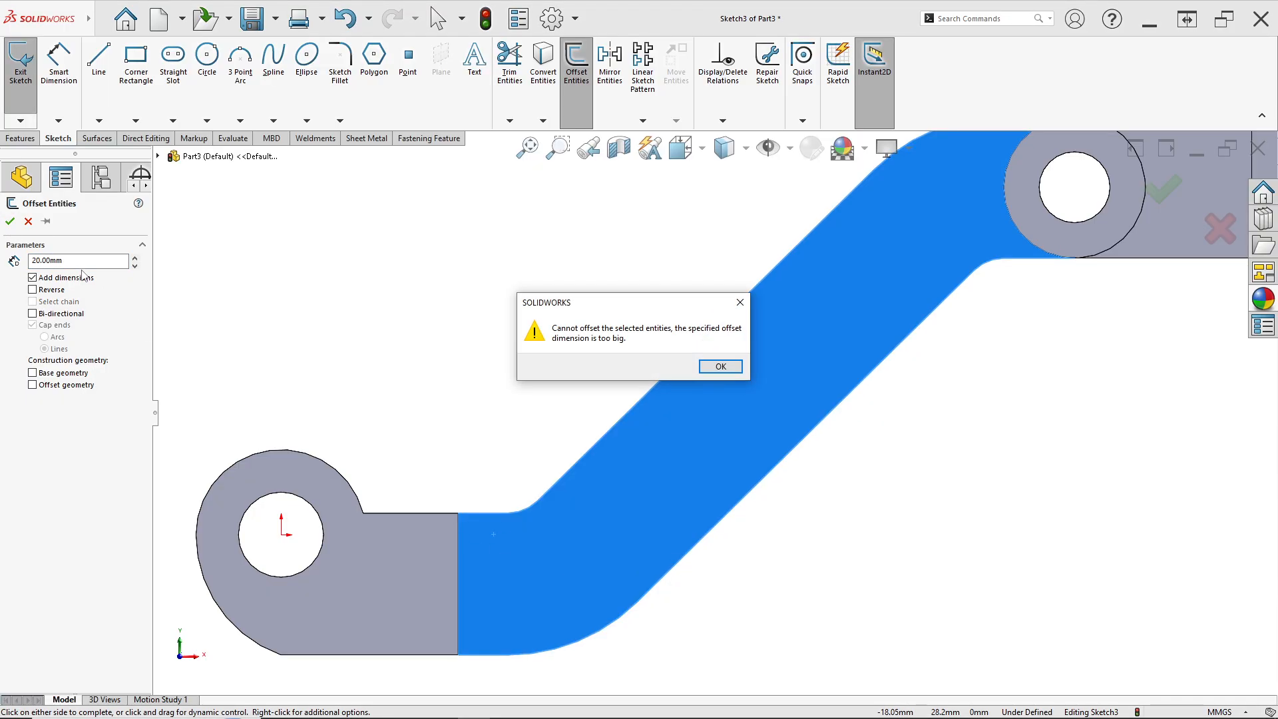
{"action": "left_click", "coordinate": [740, 302]}
{"action": "left_click", "coordinate": [28, 221]}
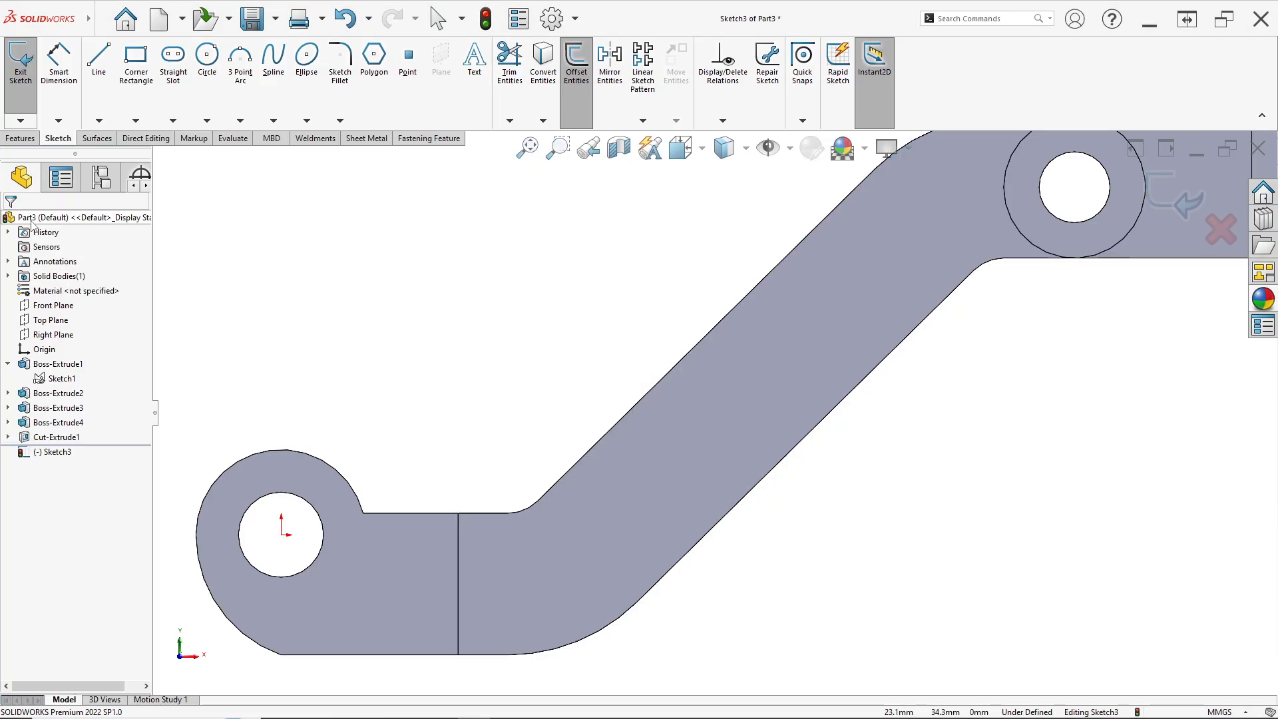
Offset the arm's upper edge chain 3 mm inward from the left lug to the boss
{"action": "left_click", "coordinate": [577, 94]}
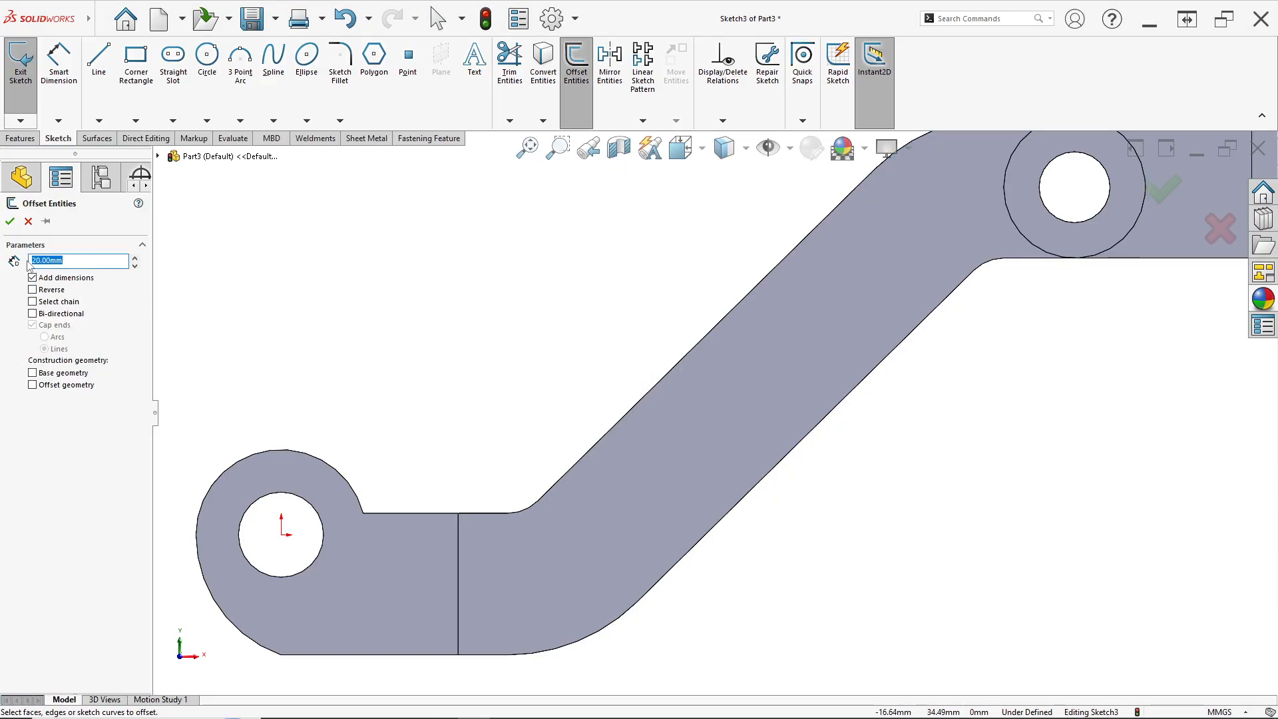
{"action": "key", "text": "alt+Tab"}
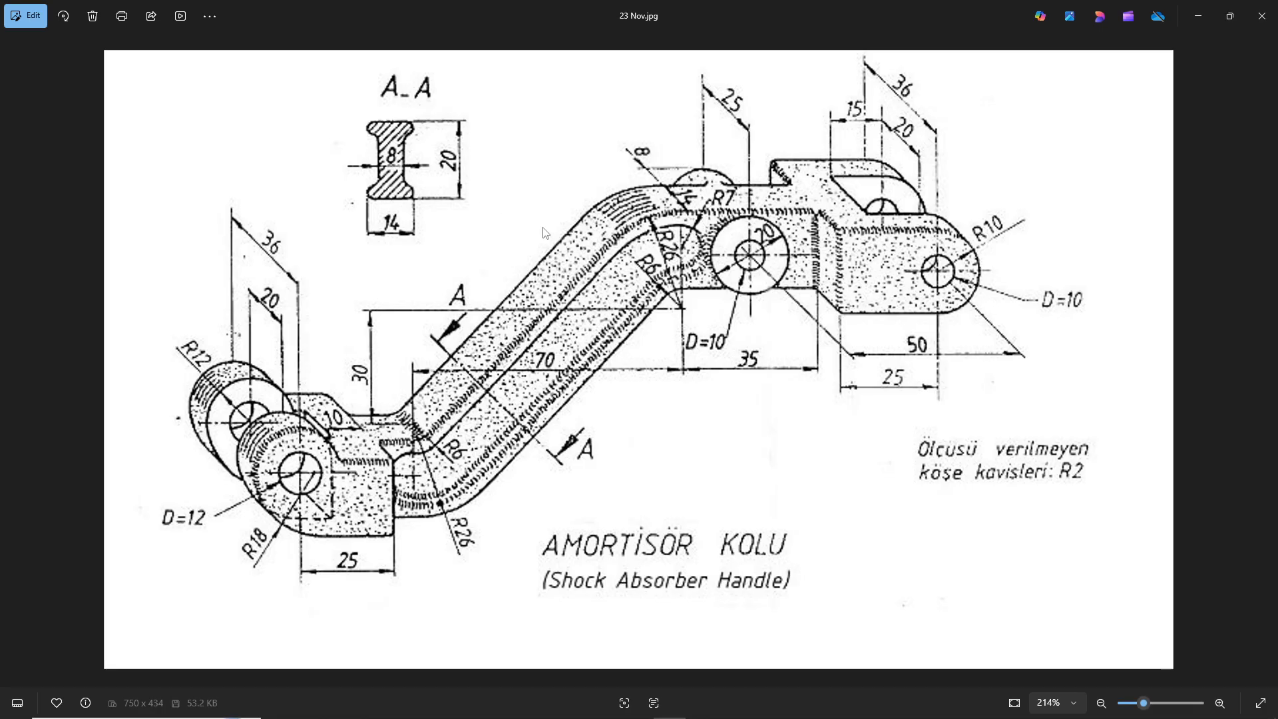
{"action": "key", "text": "alt+Tab"}
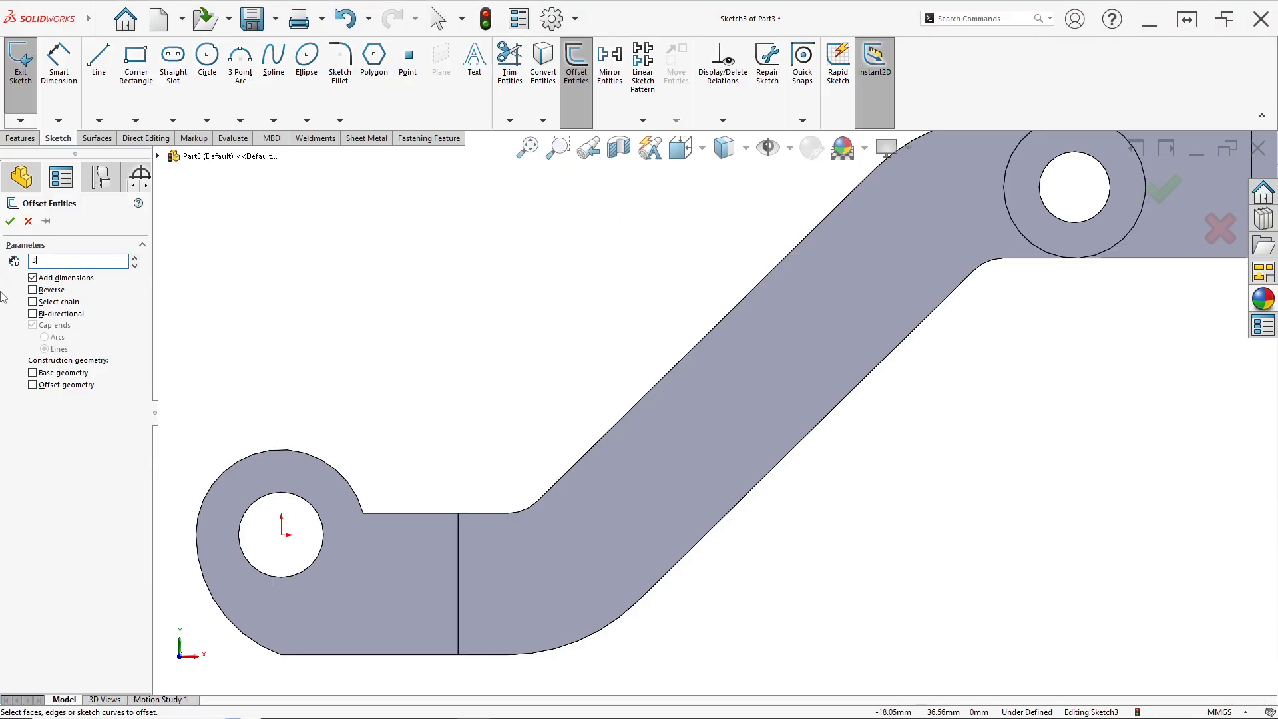
{"action": "type", "text": "3"}
{"action": "key", "text": "Return"}
{"action": "left_click", "coordinate": [502, 513]}
{"action": "left_click", "coordinate": [534, 507]}
{"action": "left_click", "coordinate": [558, 478]}
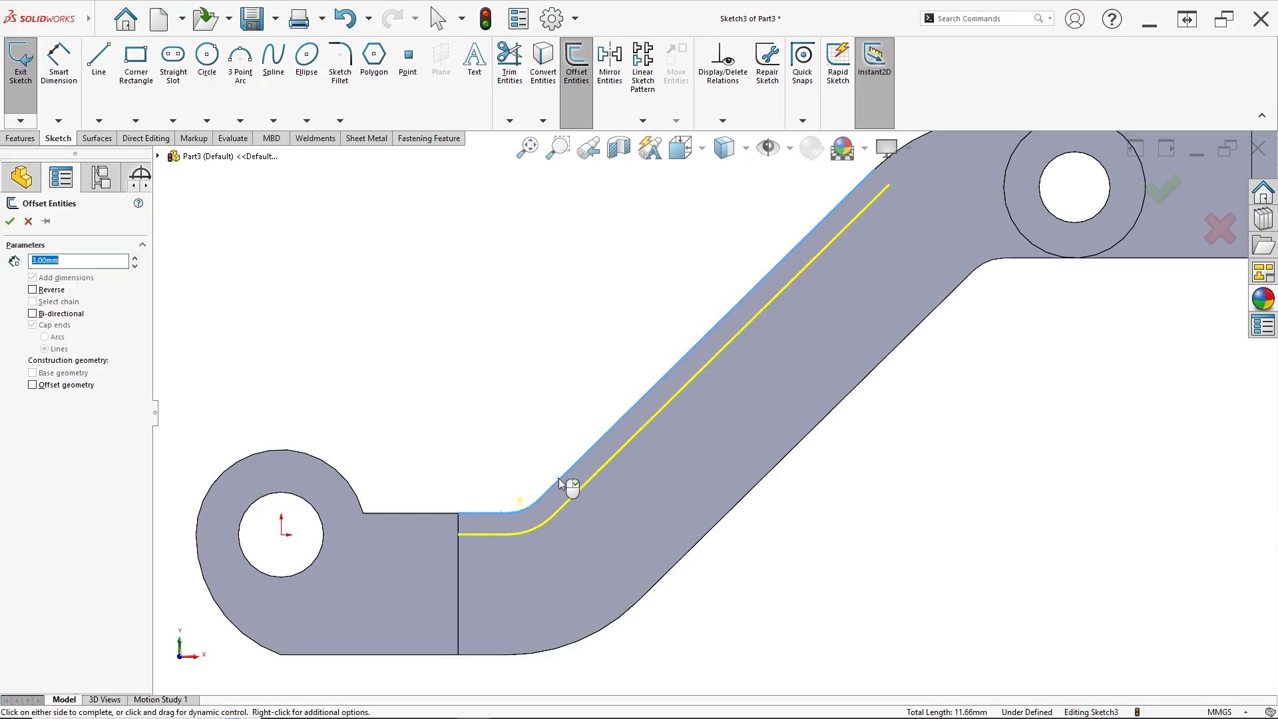
{"action": "scroll", "coordinate": [729, 378], "scroll_direction": "up", "scroll_amount": 3}
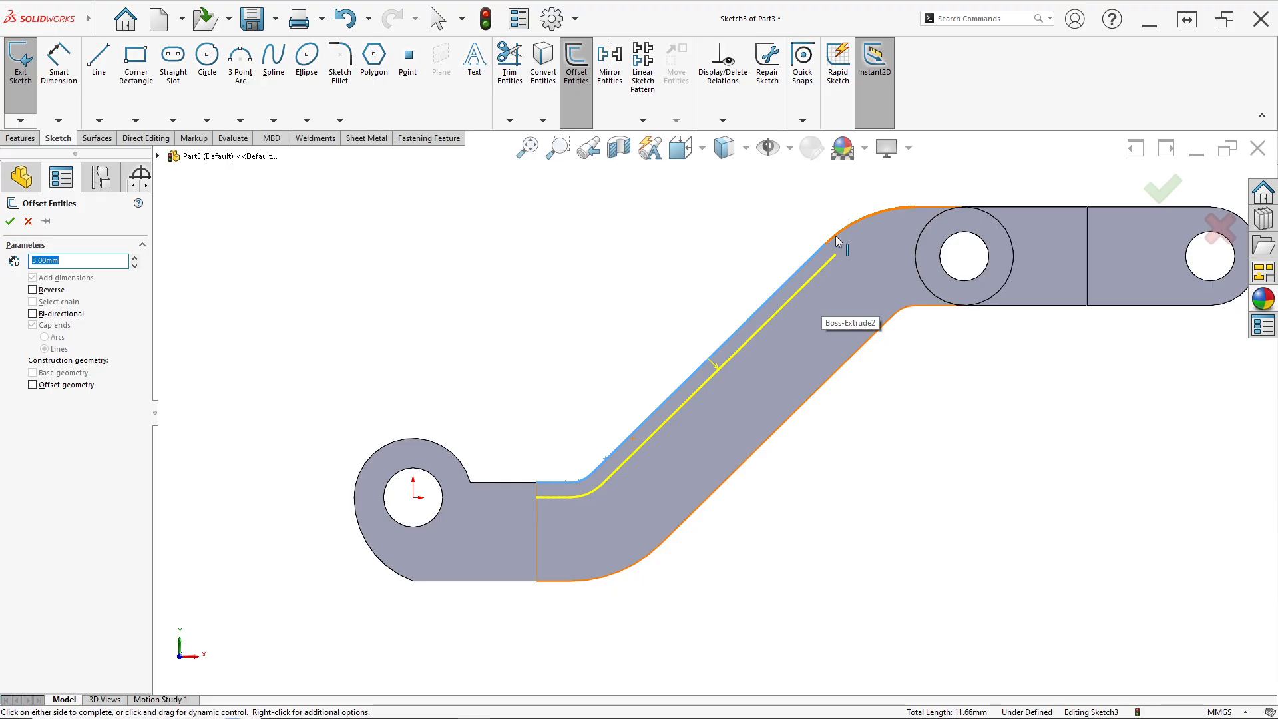
{"action": "left_click", "coordinate": [836, 235]}
{"action": "left_click", "coordinate": [921, 208]}
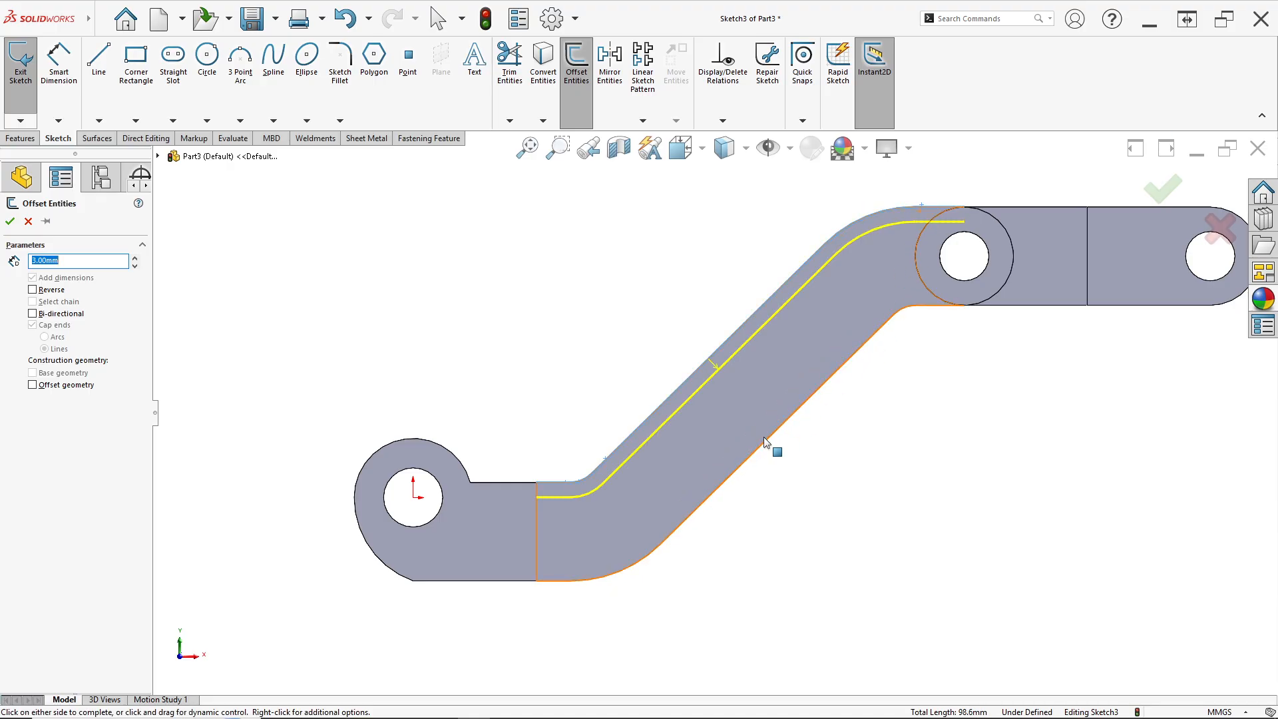
{"action": "left_click", "coordinate": [10, 221]}
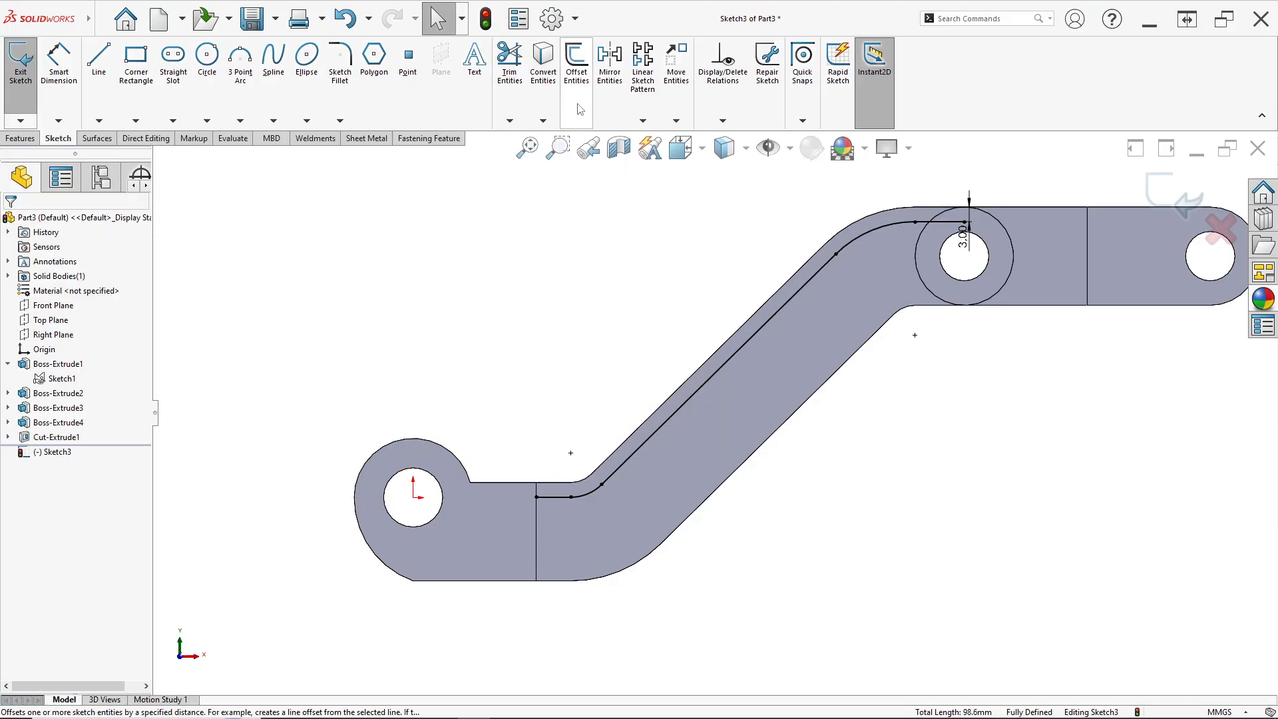
Offset the arm's lower flat edge and bend arc 3 mm inward, reversing the direction
{"action": "left_click", "coordinate": [577, 60]}
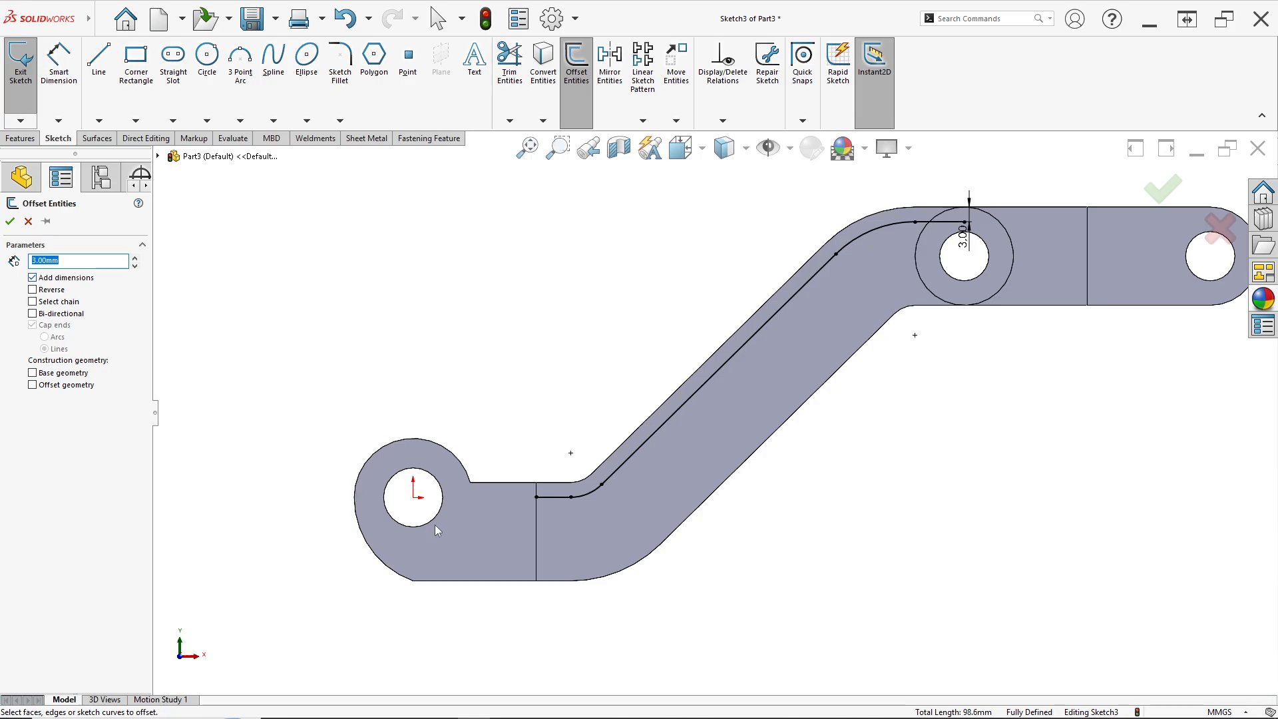
{"action": "scroll", "coordinate": [570, 583], "scroll_direction": "down", "scroll_amount": 2}
{"action": "left_click", "coordinate": [569, 565]}
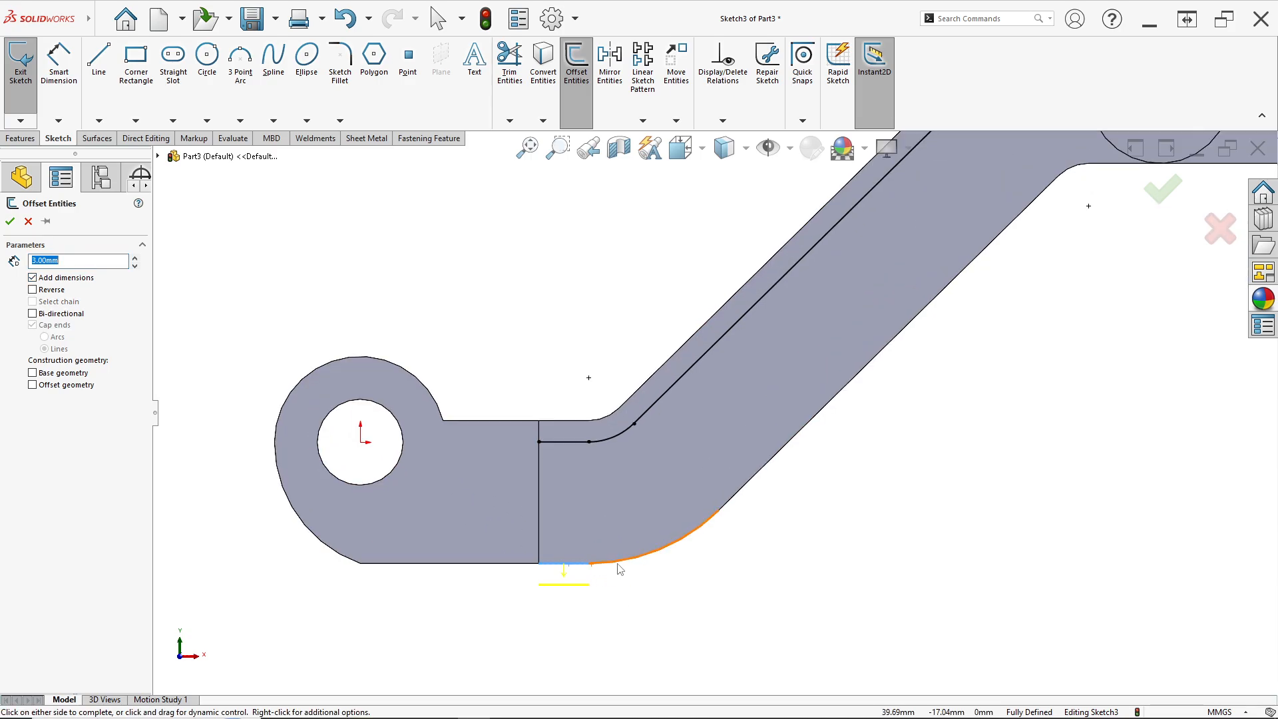
{"action": "left_click", "coordinate": [33, 290]}
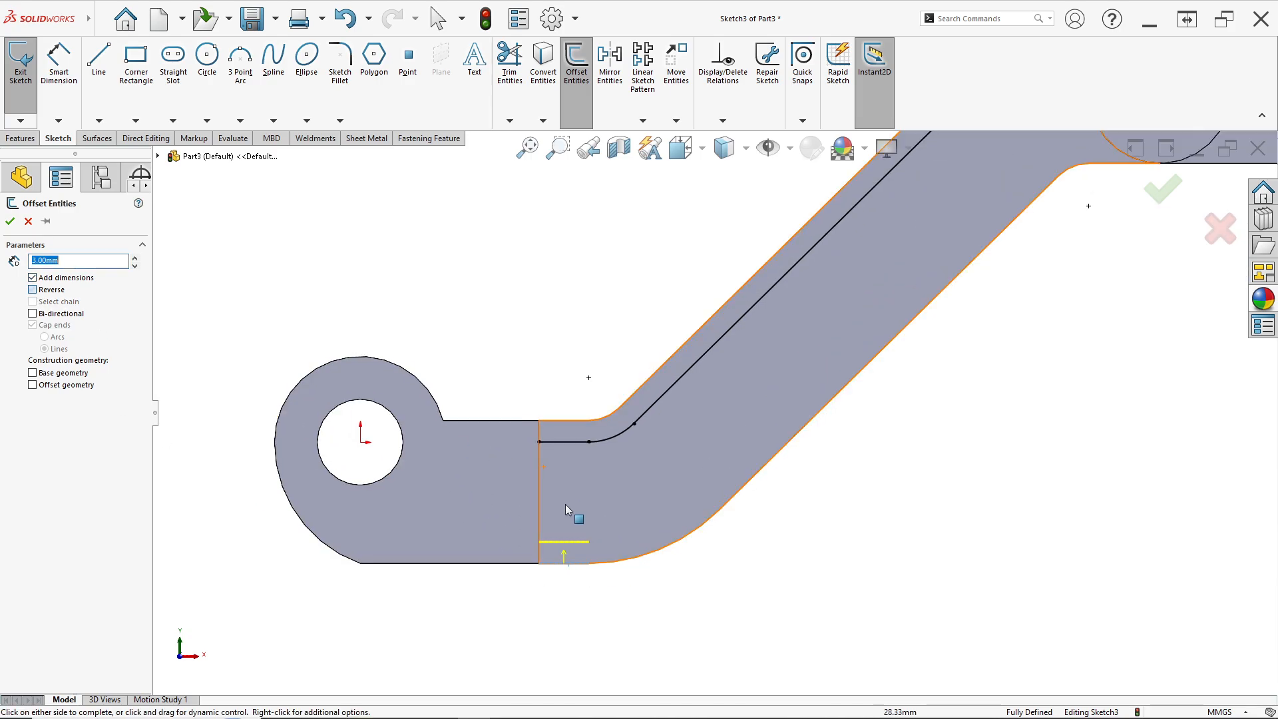
{"action": "left_click", "coordinate": [638, 558]}
{"action": "left_click", "coordinate": [743, 500]}
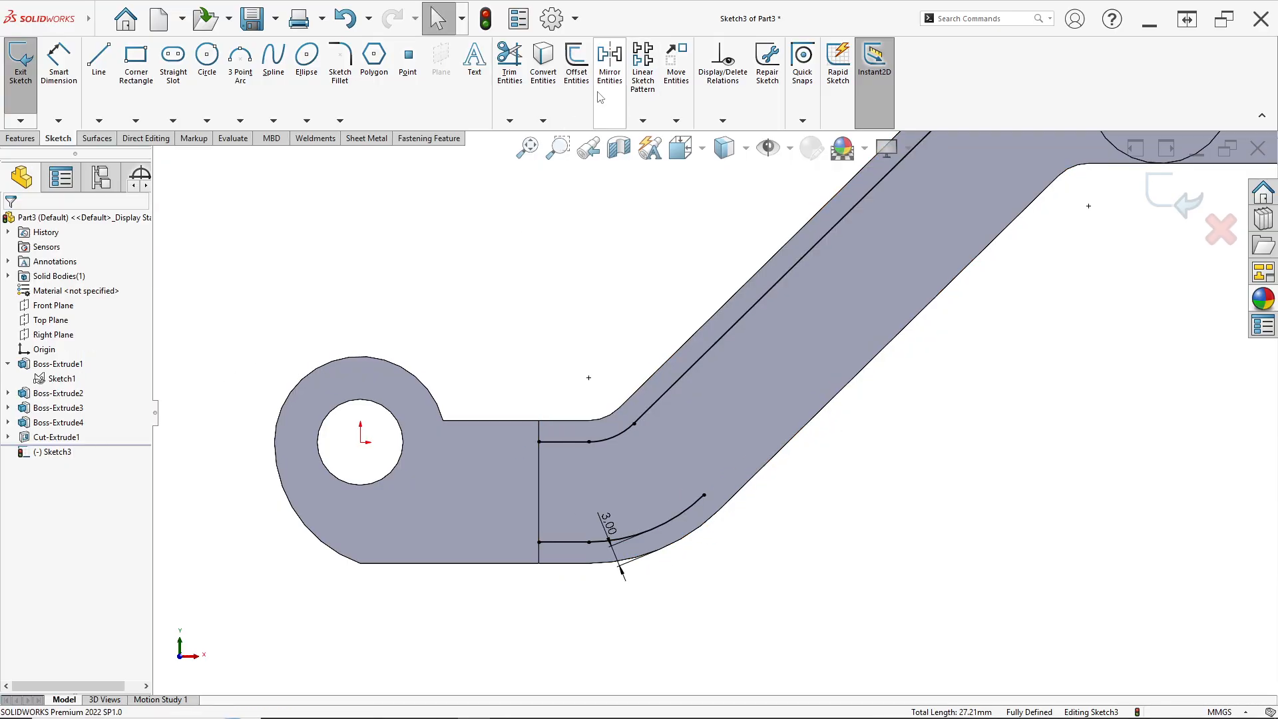
Offset the arm's remaining lower straight edge and upper bend arc 3 mm inward, reversed toward the boss
{"action": "left_click", "coordinate": [577, 63]}
{"action": "left_click", "coordinate": [755, 479]}
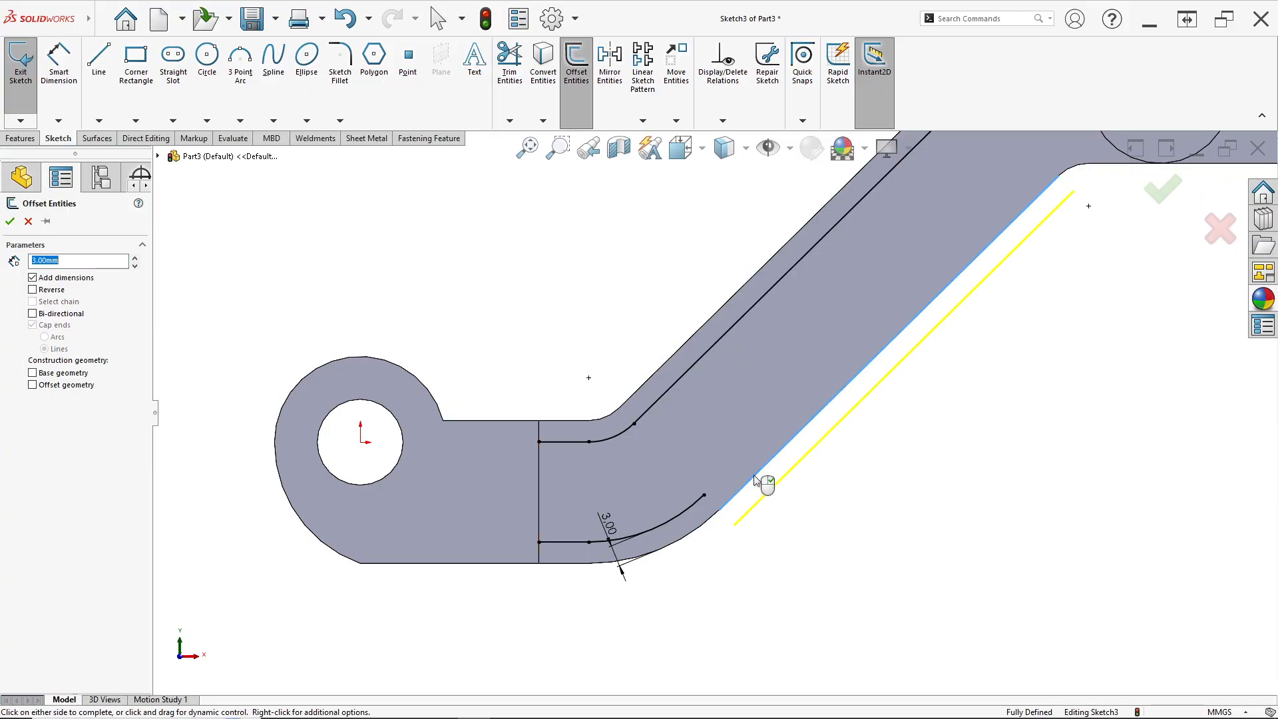
{"action": "left_click", "coordinate": [54, 291]}
{"action": "scroll", "coordinate": [941, 262], "scroll_direction": "up", "scroll_amount": 3}
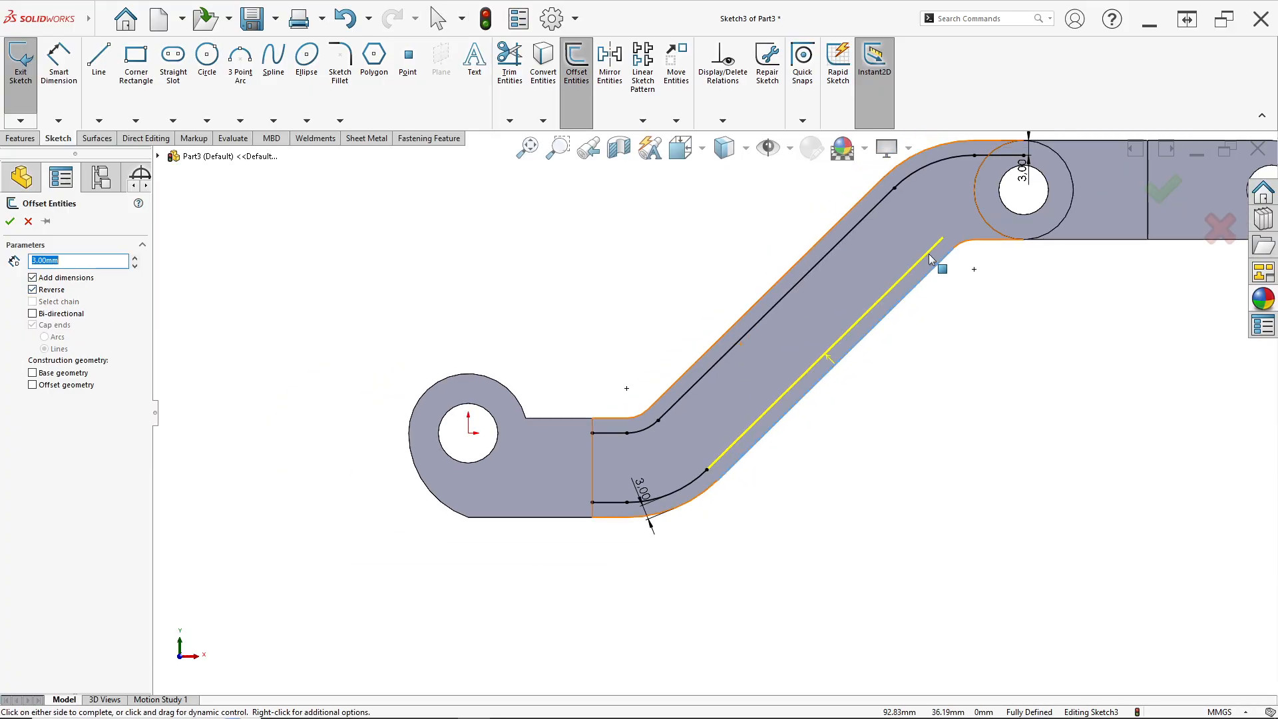
{"action": "scroll", "coordinate": [946, 266], "scroll_direction": "down", "scroll_amount": 3}
{"action": "left_click", "coordinate": [946, 265]}
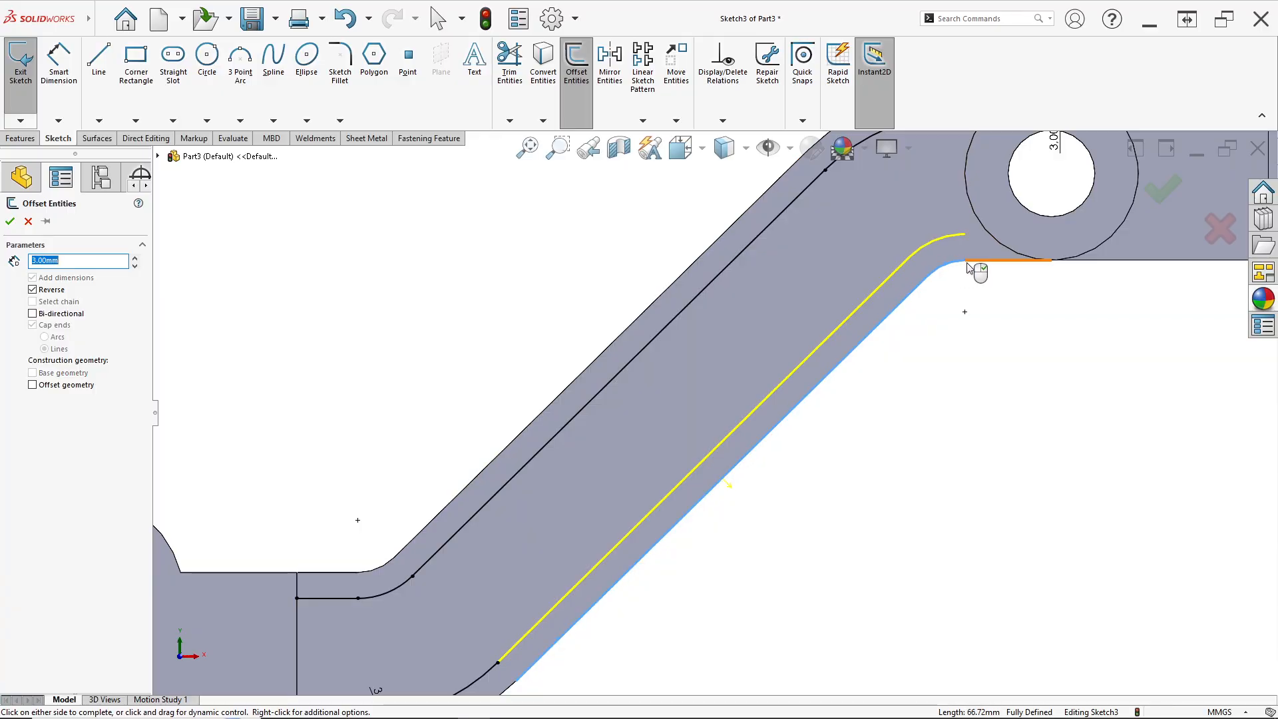
{"action": "left_click", "coordinate": [977, 262]}
{"action": "scroll", "coordinate": [865, 262], "scroll_direction": "up", "scroll_amount": 4}
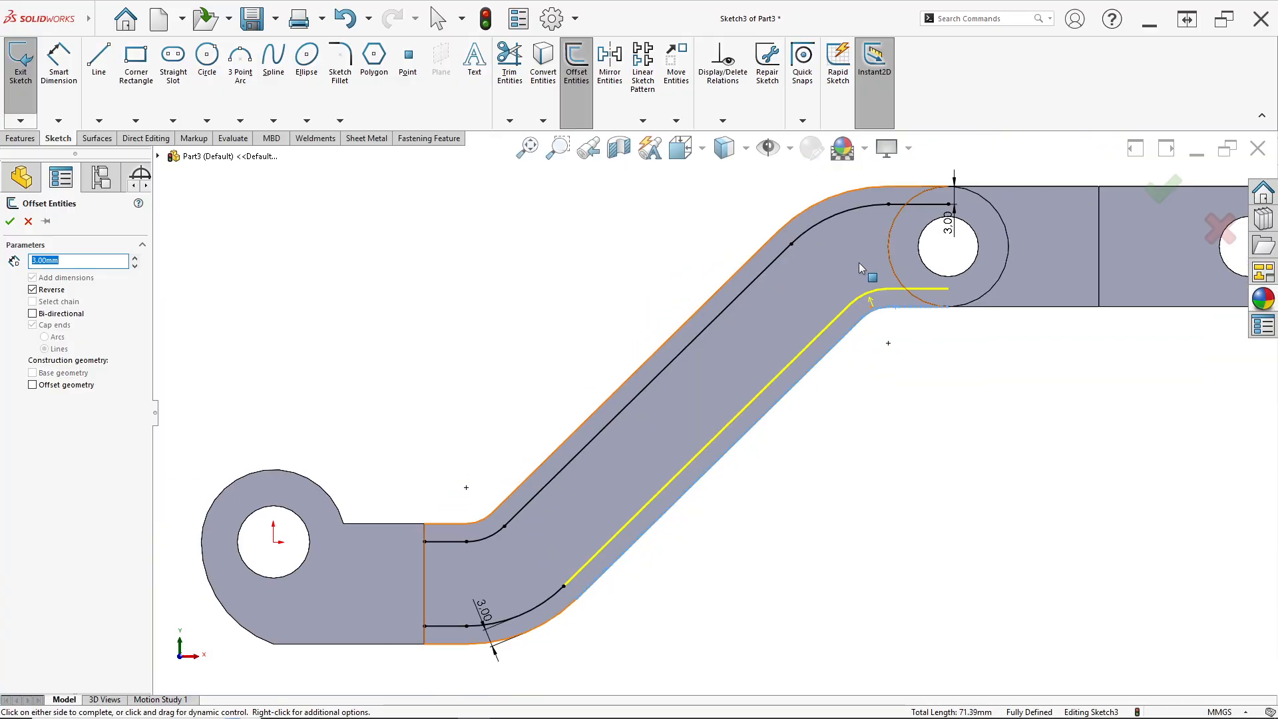
{"action": "left_click", "coordinate": [12, 223]}
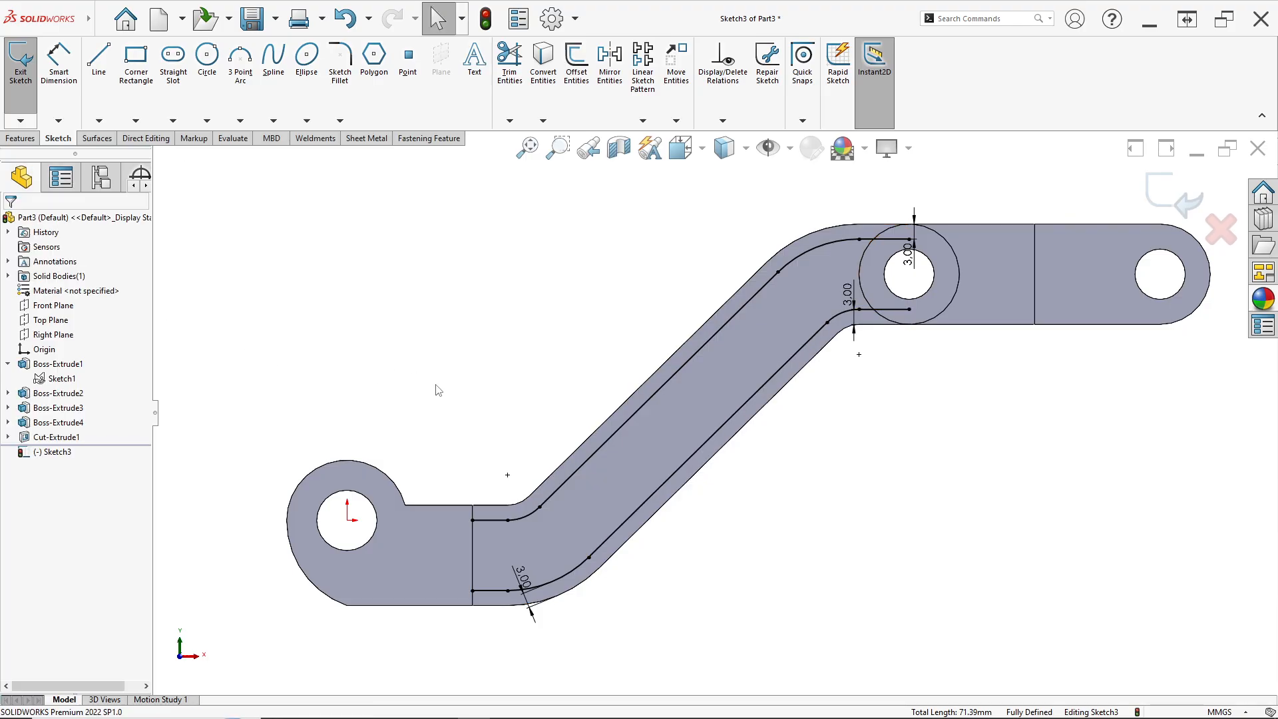
Measure the gap between the upper and lower offset lines near the left lug and compare with the drawing
{"action": "scroll", "coordinate": [439, 390], "scroll_direction": "down", "scroll_amount": 1}
{"action": "left_click", "coordinate": [64, 67]}
{"action": "scroll", "coordinate": [547, 541], "scroll_direction": "down", "scroll_amount": 3}
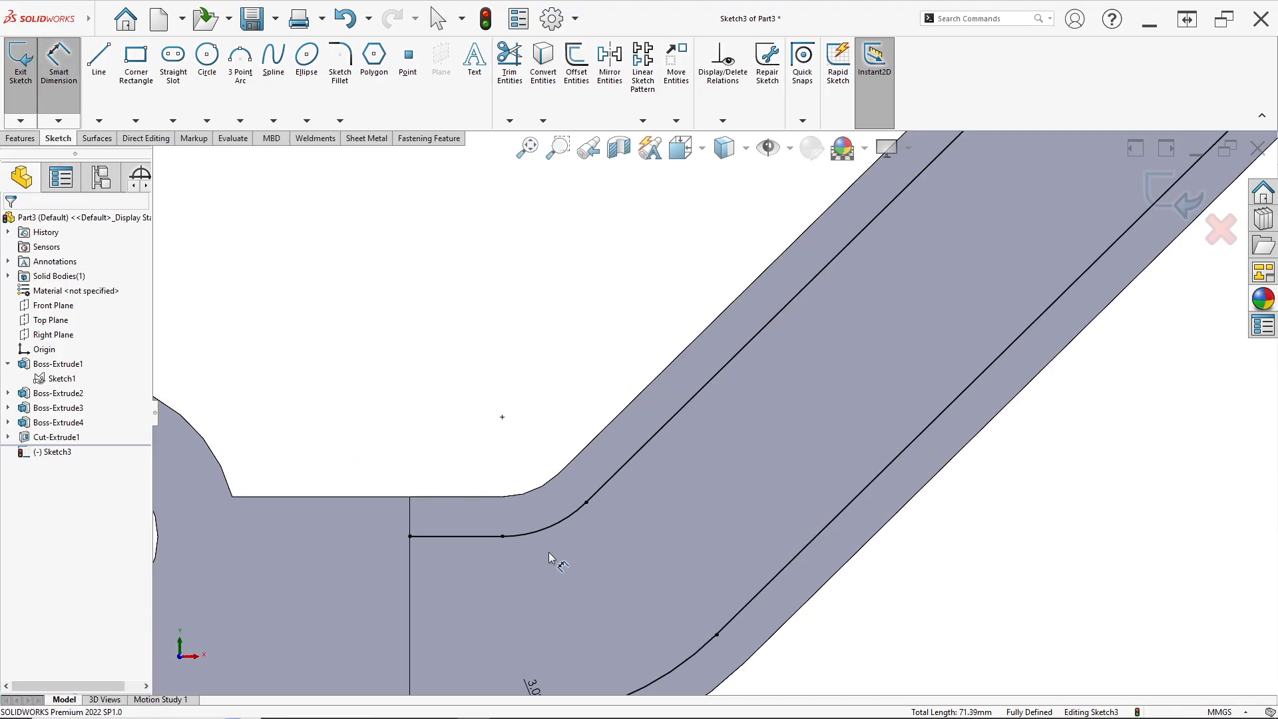
{"action": "scroll", "coordinate": [549, 553], "scroll_direction": "up", "scroll_amount": 2}
{"action": "left_click", "coordinate": [536, 498]}
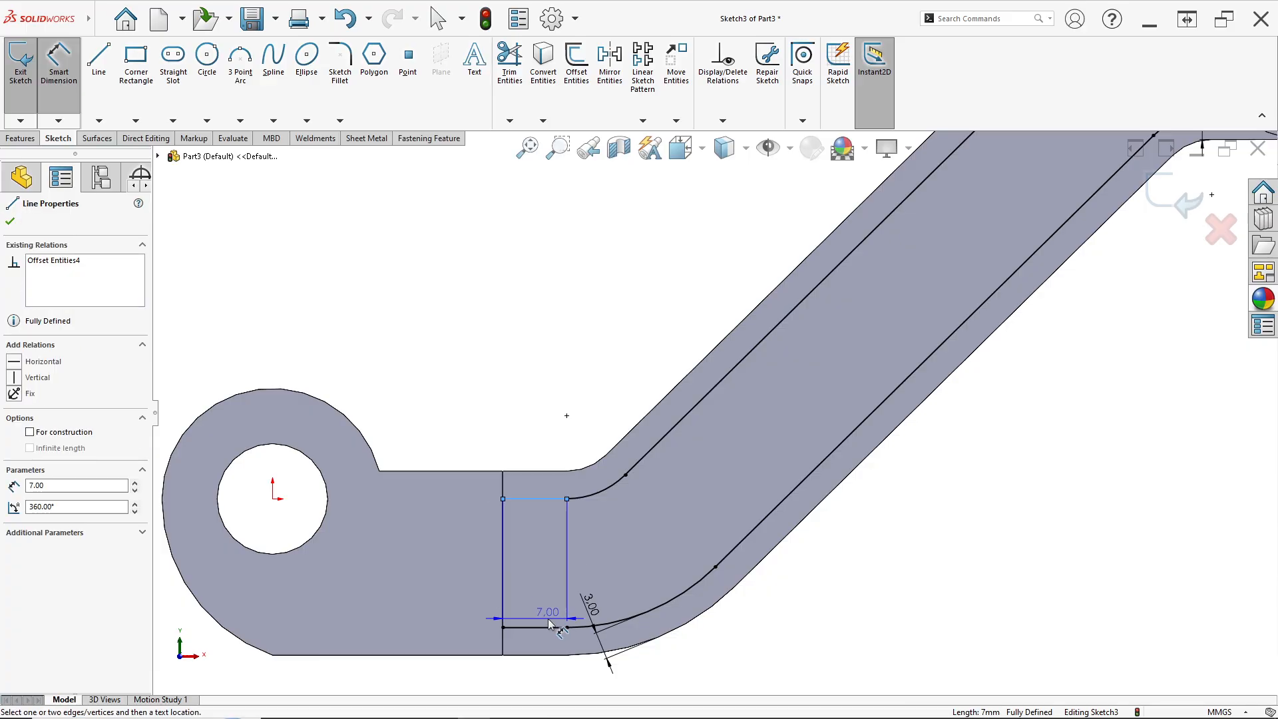
{"action": "left_click", "coordinate": [547, 627]}
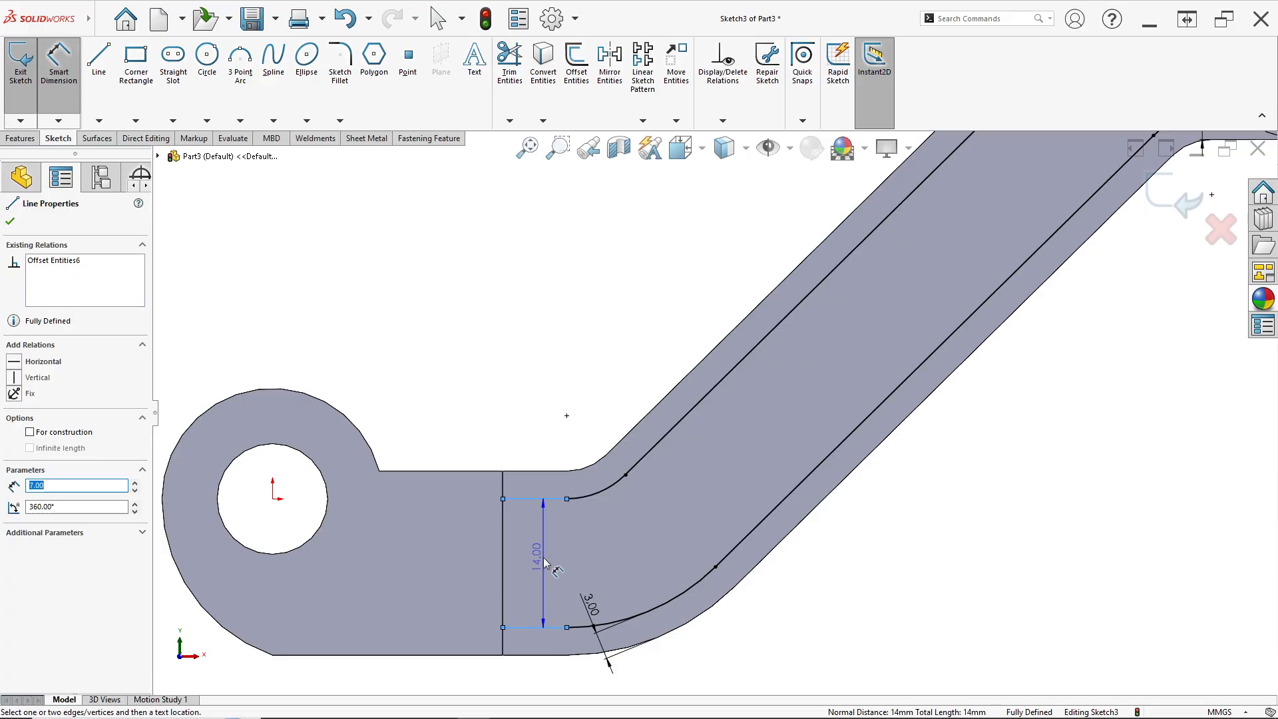
{"action": "key", "text": "Escape"}
{"action": "key", "text": "alt+Tab"}
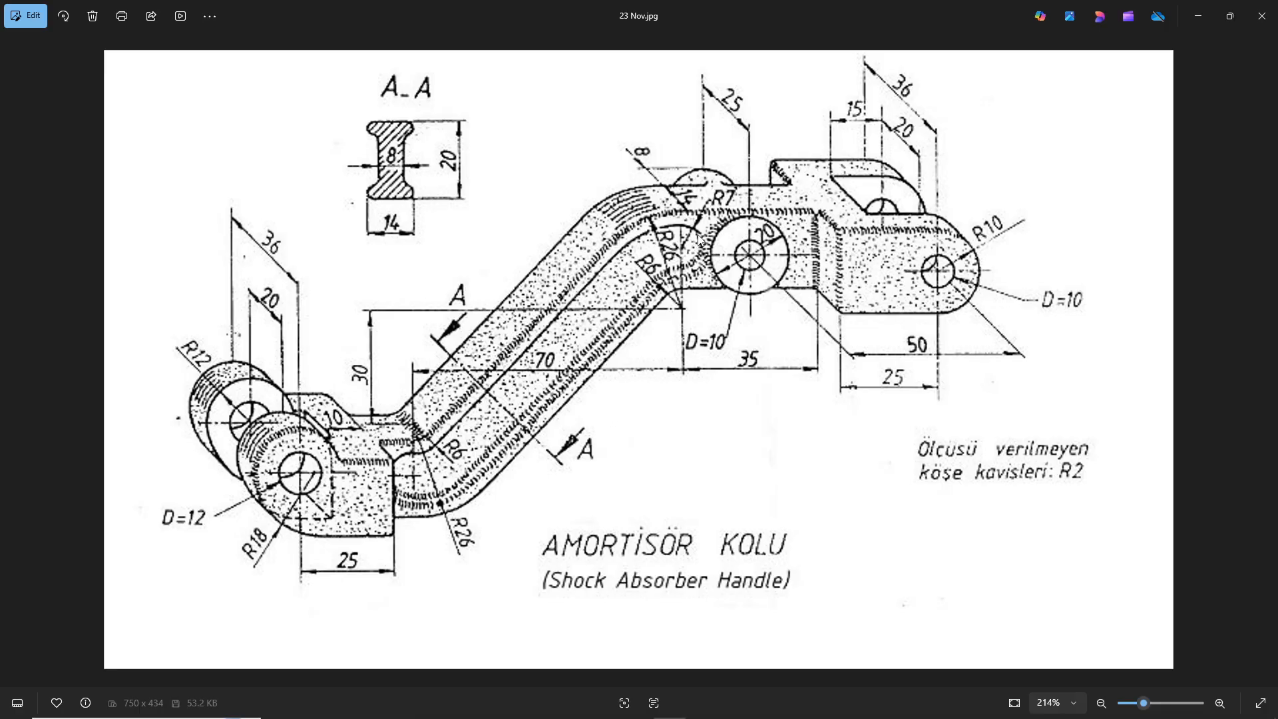
Measure the gap between the upper and lower offset lines along the inclined arm section
{"action": "key", "text": "alt+Tab"}
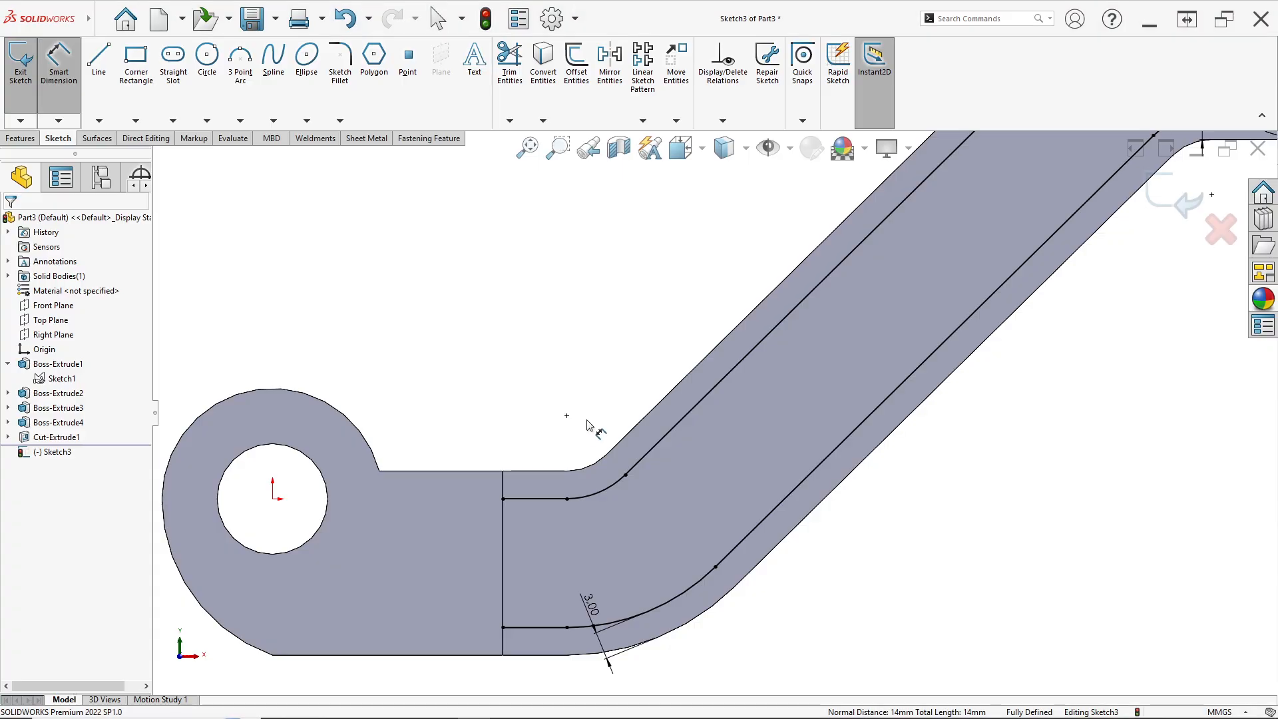
{"action": "left_click", "coordinate": [700, 410]}
{"action": "left_click", "coordinate": [791, 499]}
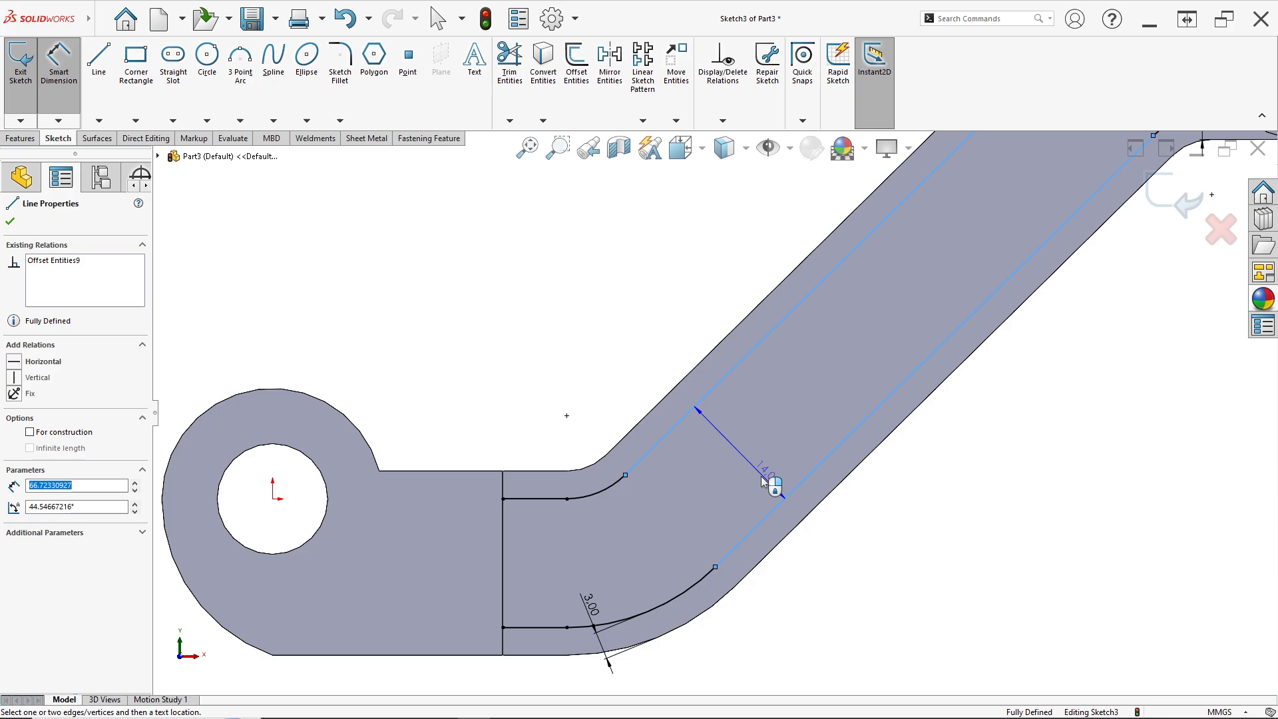
{"action": "key", "text": "Escape"}
{"action": "scroll", "coordinate": [809, 359], "scroll_direction": "up", "scroll_amount": 5}
{"action": "scroll", "coordinate": [809, 359], "scroll_direction": "up", "scroll_amount": 2}
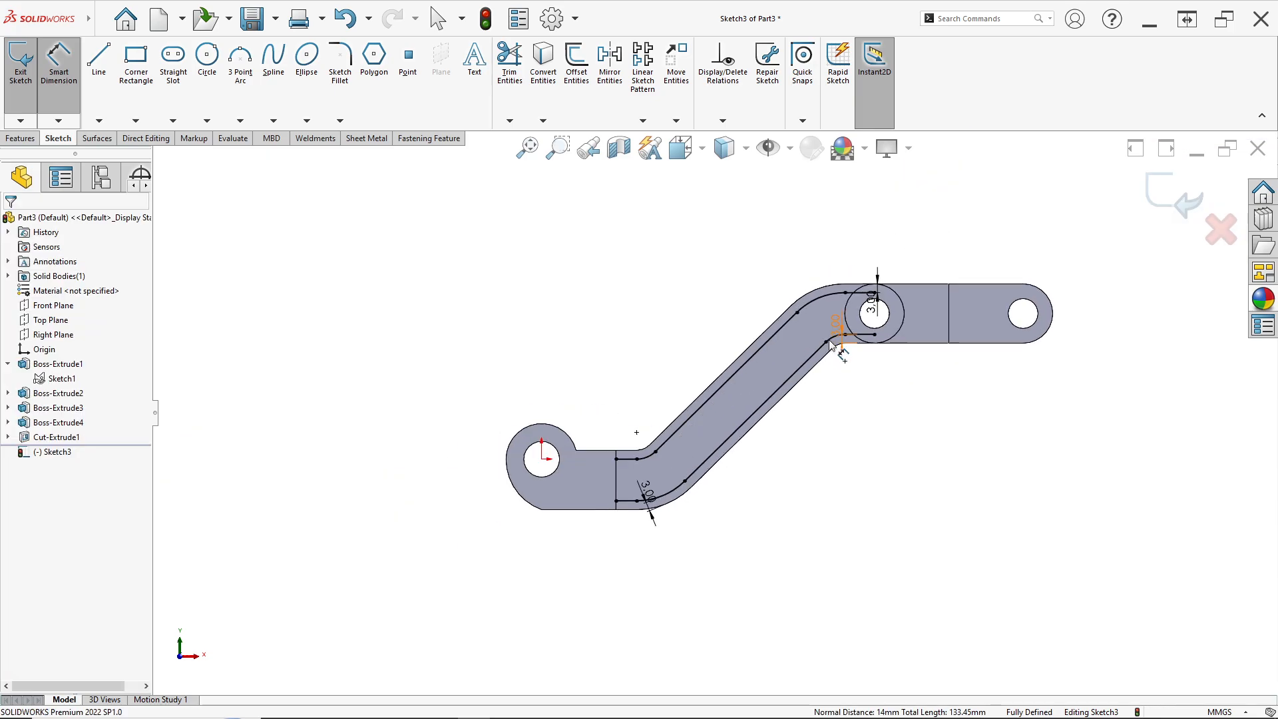
{"action": "scroll", "coordinate": [841, 333], "scroll_direction": "down", "scroll_amount": 4}
Convert the arm's boundary line at the left lug and the boss's circular edge into the sketch
{"action": "left_click", "coordinate": [550, 101]}
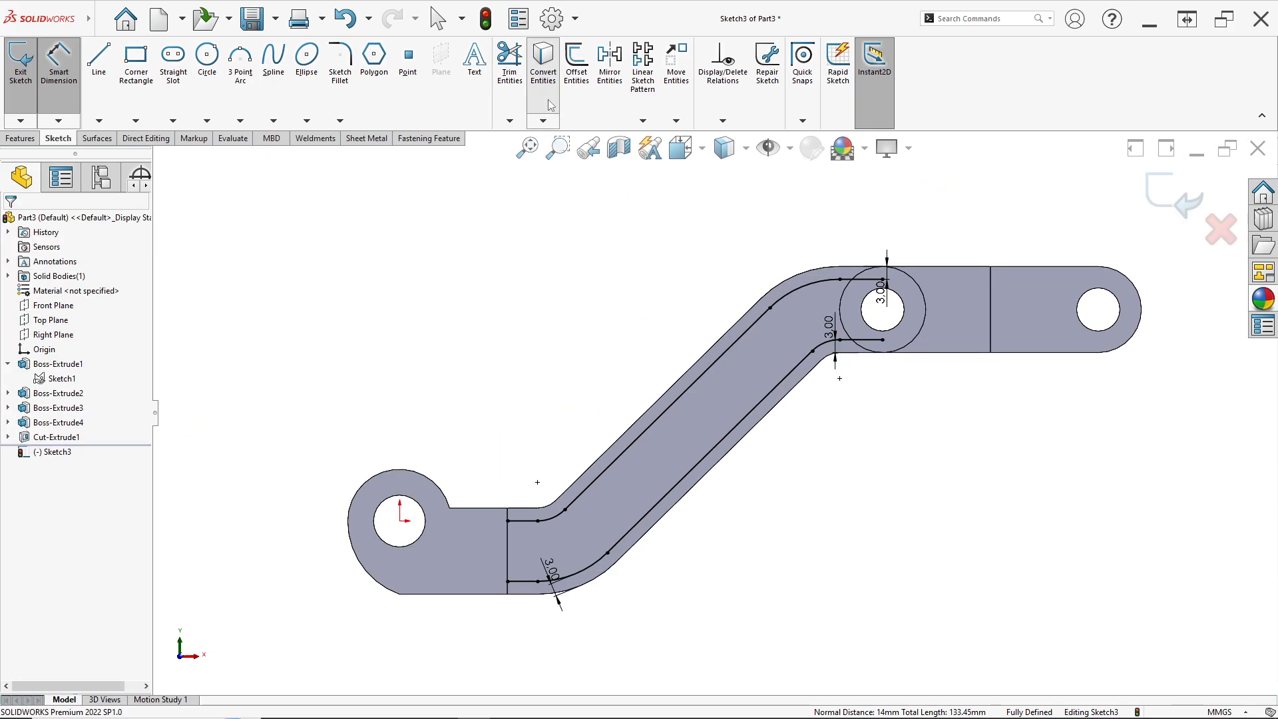
{"action": "scroll", "coordinate": [505, 549], "scroll_direction": "down", "scroll_amount": 3}
{"action": "left_click", "coordinate": [540, 536]}
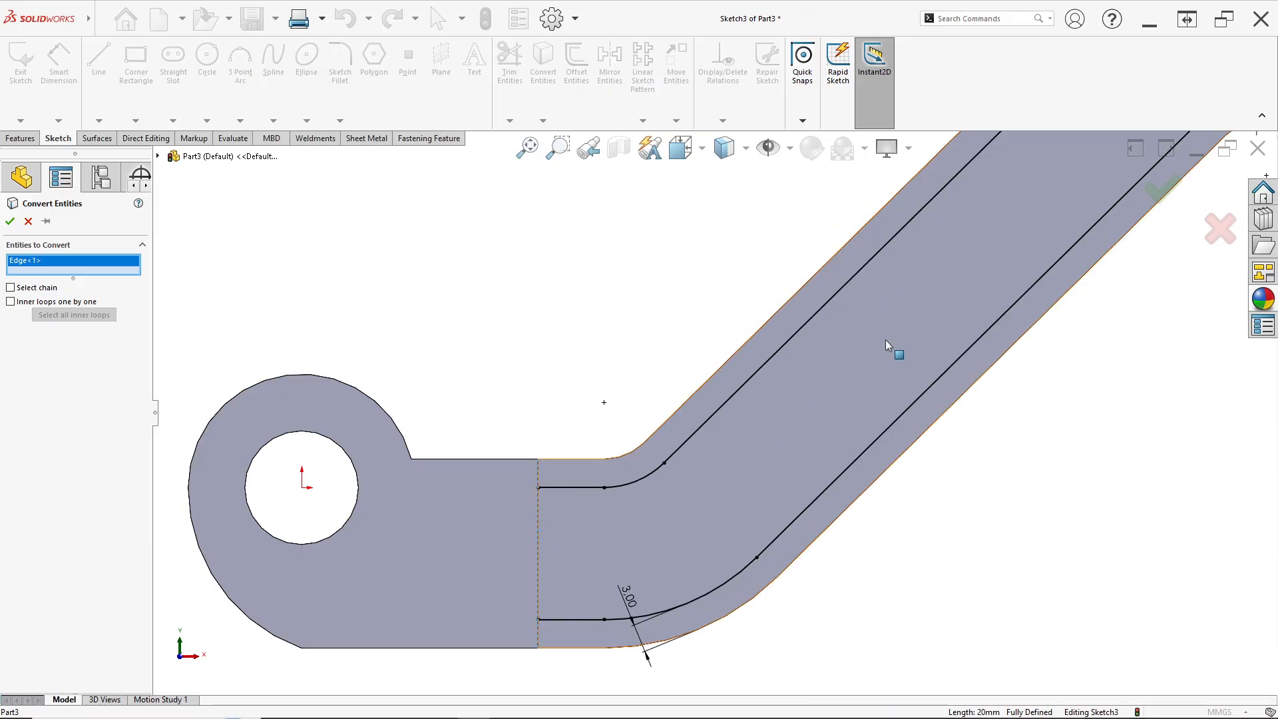
{"action": "scroll", "coordinate": [889, 343], "scroll_direction": "up", "scroll_amount": 3}
{"action": "scroll", "coordinate": [957, 214], "scroll_direction": "down", "scroll_amount": 5}
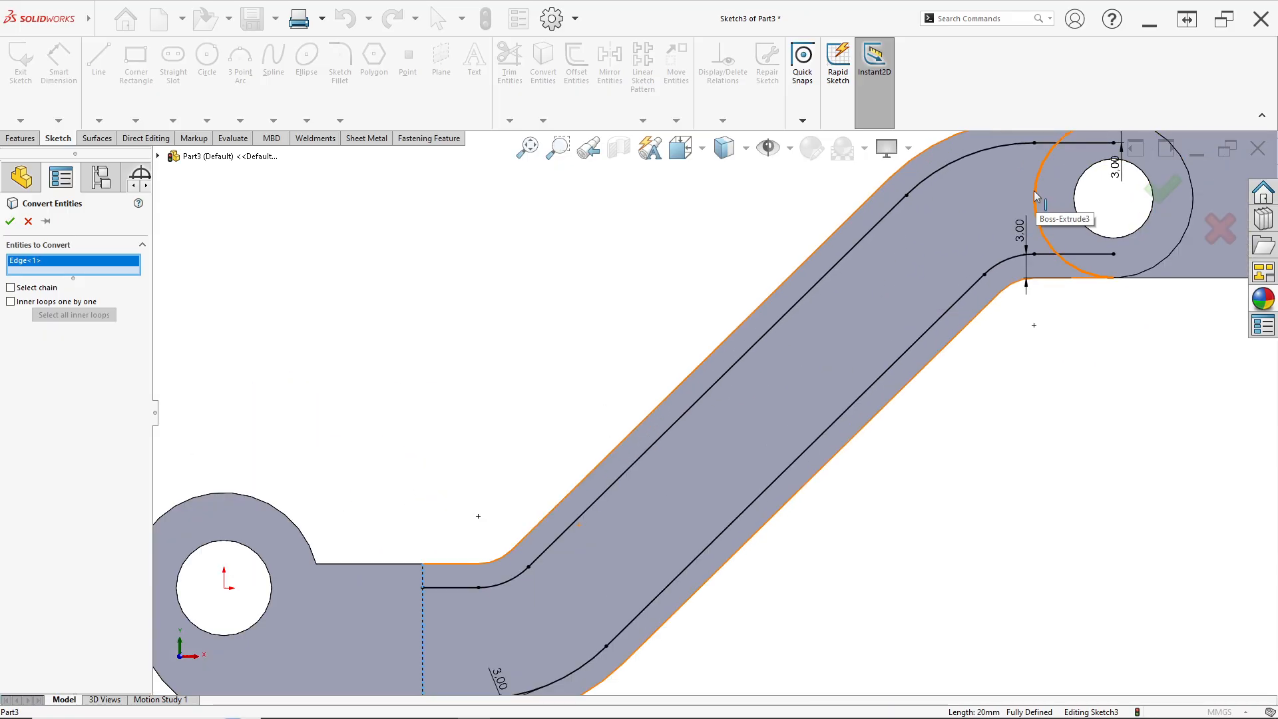
{"action": "left_click", "coordinate": [1040, 201]}
{"action": "left_click", "coordinate": [10, 222]}
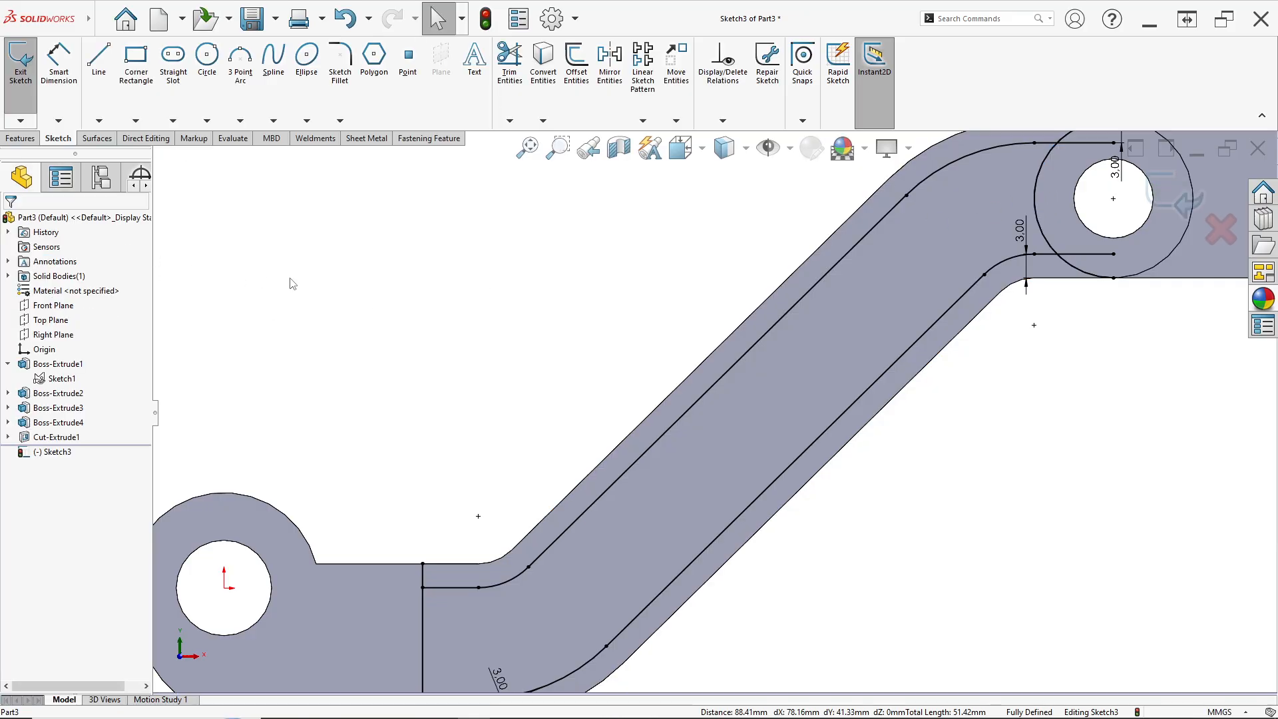
Trim the converted line and boss circle to close the recess profile between the offset lines
{"action": "scroll", "coordinate": [636, 380], "scroll_direction": "up", "scroll_amount": 2}
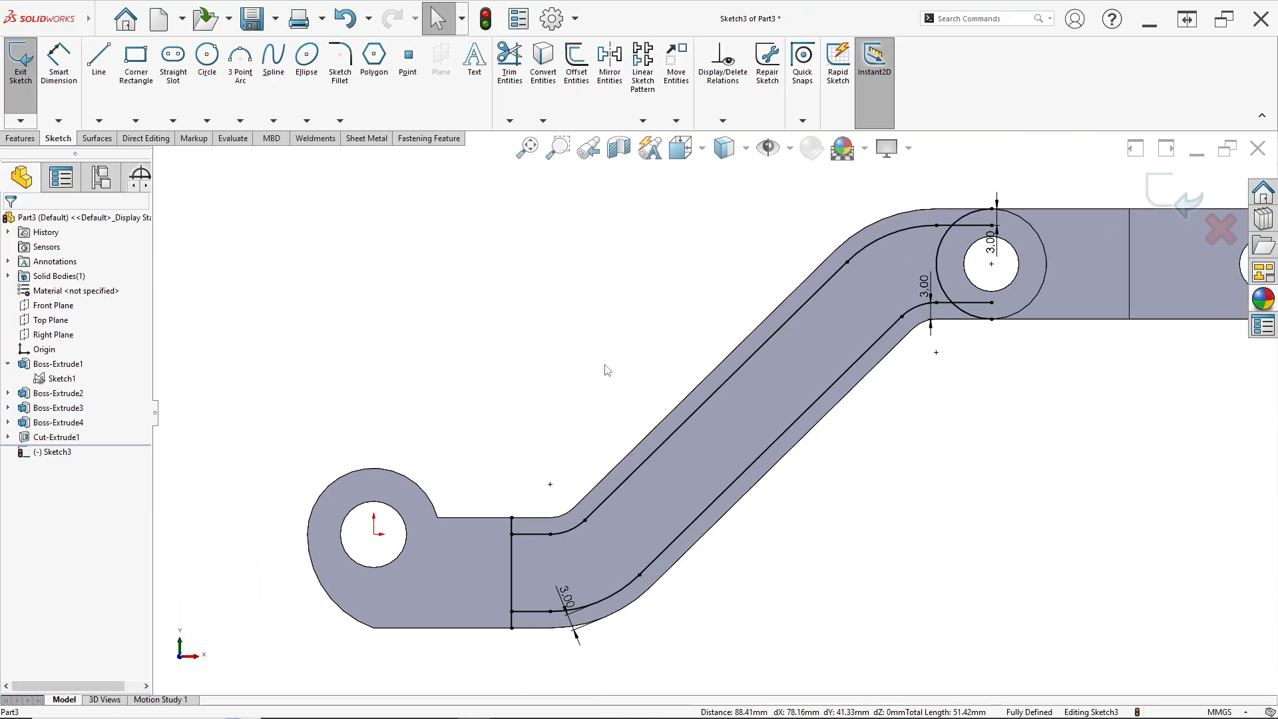
{"action": "left_click", "coordinate": [510, 64]}
{"action": "scroll", "coordinate": [479, 571], "scroll_direction": "down", "scroll_amount": 4}
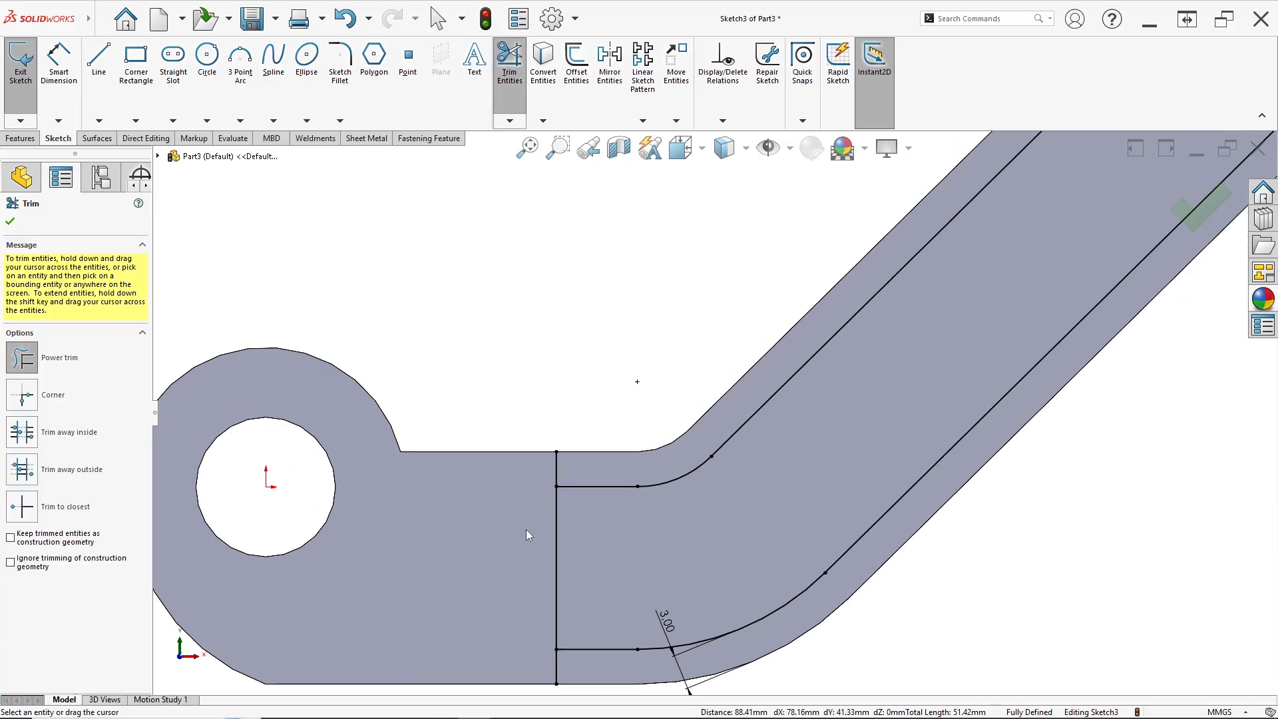
{"action": "left_click_drag", "start_coordinate": [582, 466], "coordinate": [548, 476]}
{"action": "scroll", "coordinate": [573, 559], "scroll_direction": "up", "scroll_amount": 3}
{"action": "scroll", "coordinate": [588, 592], "scroll_direction": "down", "scroll_amount": 4}
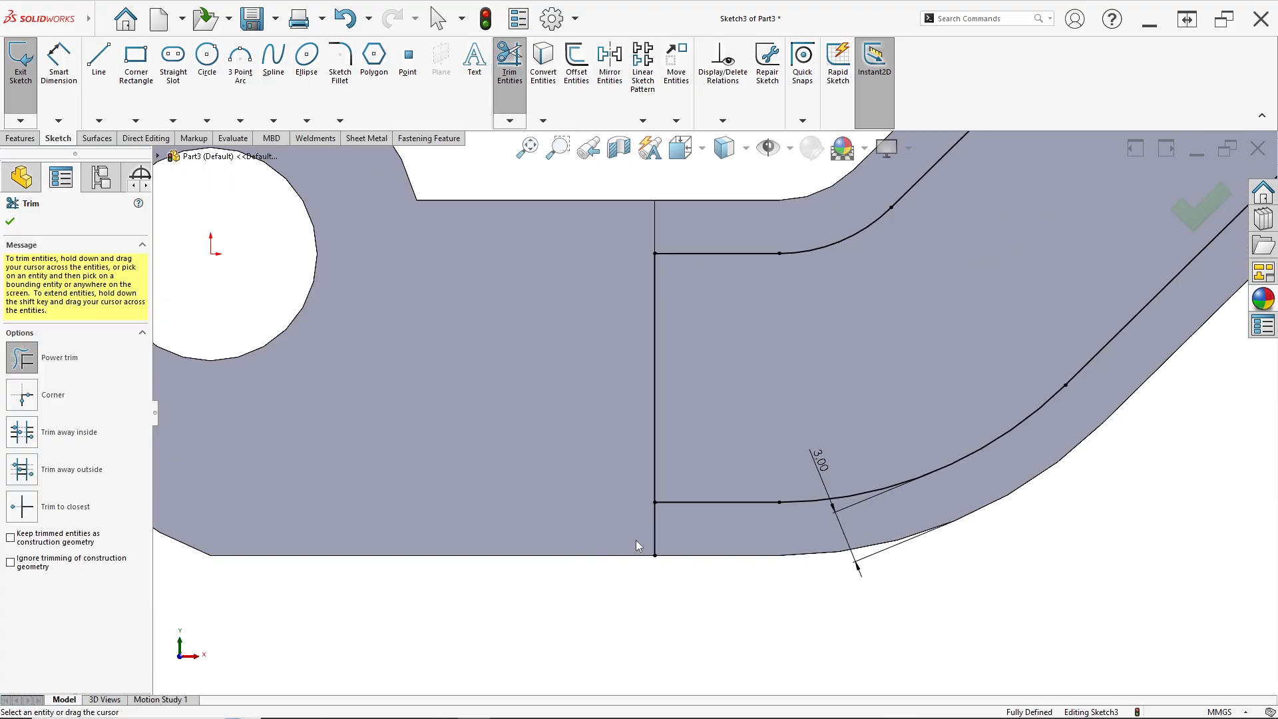
{"action": "scroll", "coordinate": [853, 456], "scroll_direction": "up", "scroll_amount": 5}
{"action": "scroll", "coordinate": [861, 274], "scroll_direction": "up", "scroll_amount": 3}
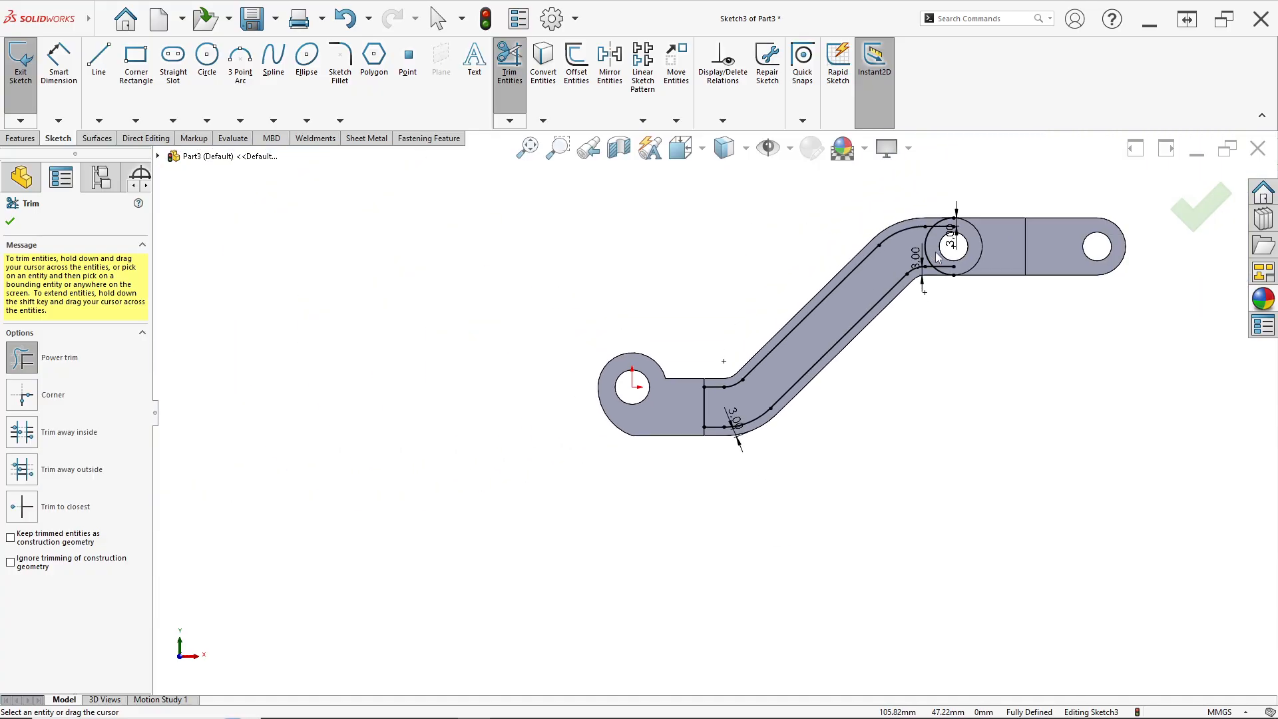
{"action": "scroll", "coordinate": [850, 266], "scroll_direction": "down", "scroll_amount": 5}
{"action": "left_click_drag", "start_coordinate": [872, 255], "coordinate": [876, 377]}
{"action": "scroll", "coordinate": [751, 460], "scroll_direction": "up", "scroll_amount": 4}
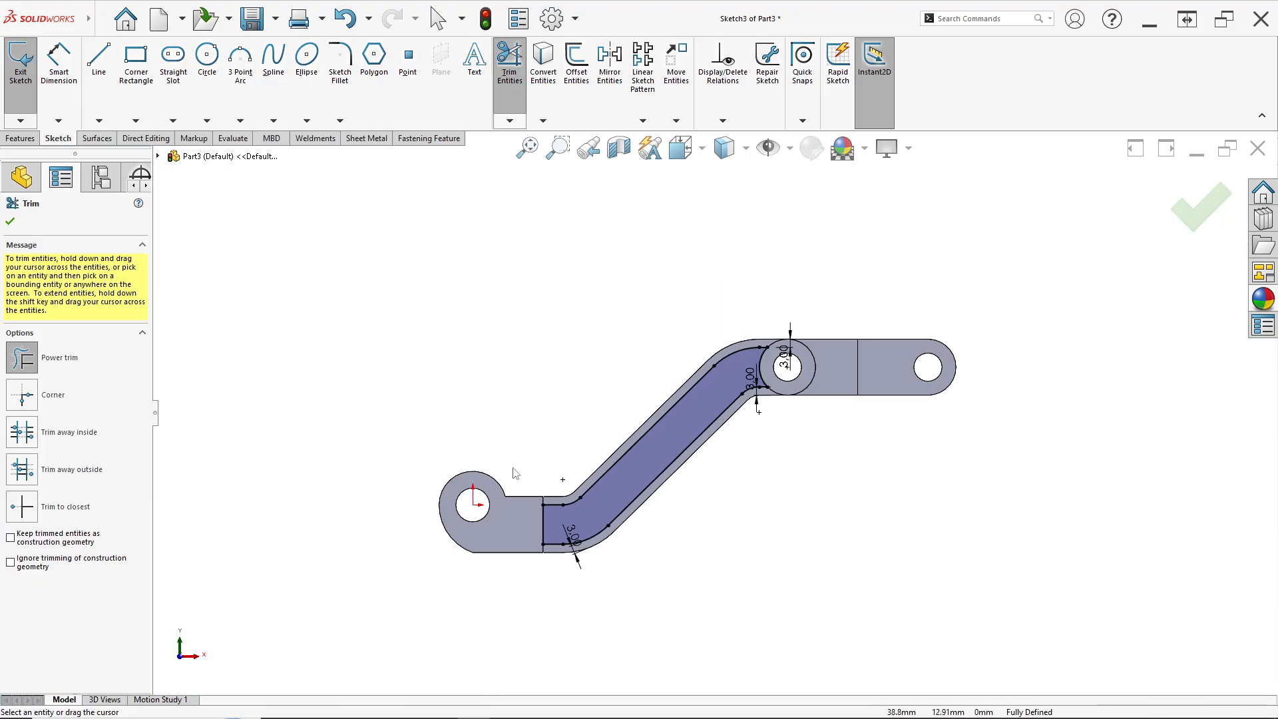
{"action": "left_click", "coordinate": [10, 222]}
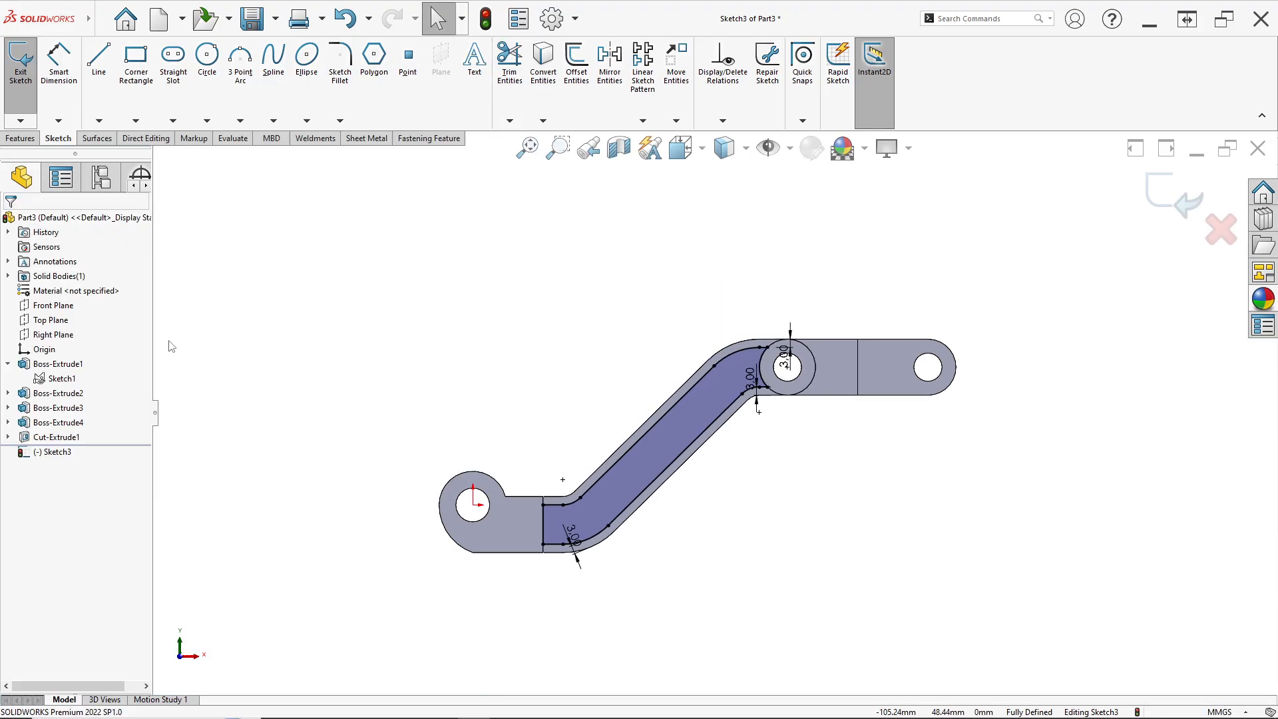
Cut-extrude the closed recess profile as a Blind cut 3 mm deep
{"action": "middle_click_drag", "start_coordinate": [514, 362], "coordinate": [649, 447]}
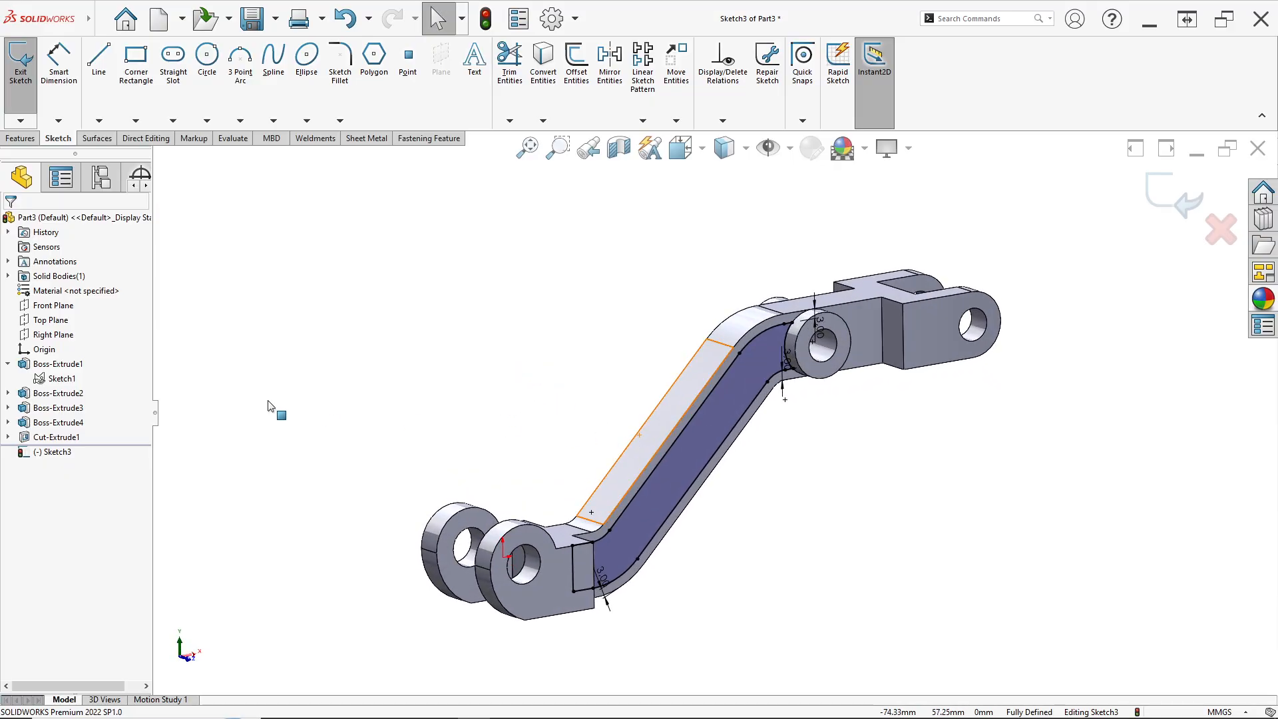
{"action": "left_click", "coordinate": [20, 137]}
{"action": "left_click", "coordinate": [225, 99]}
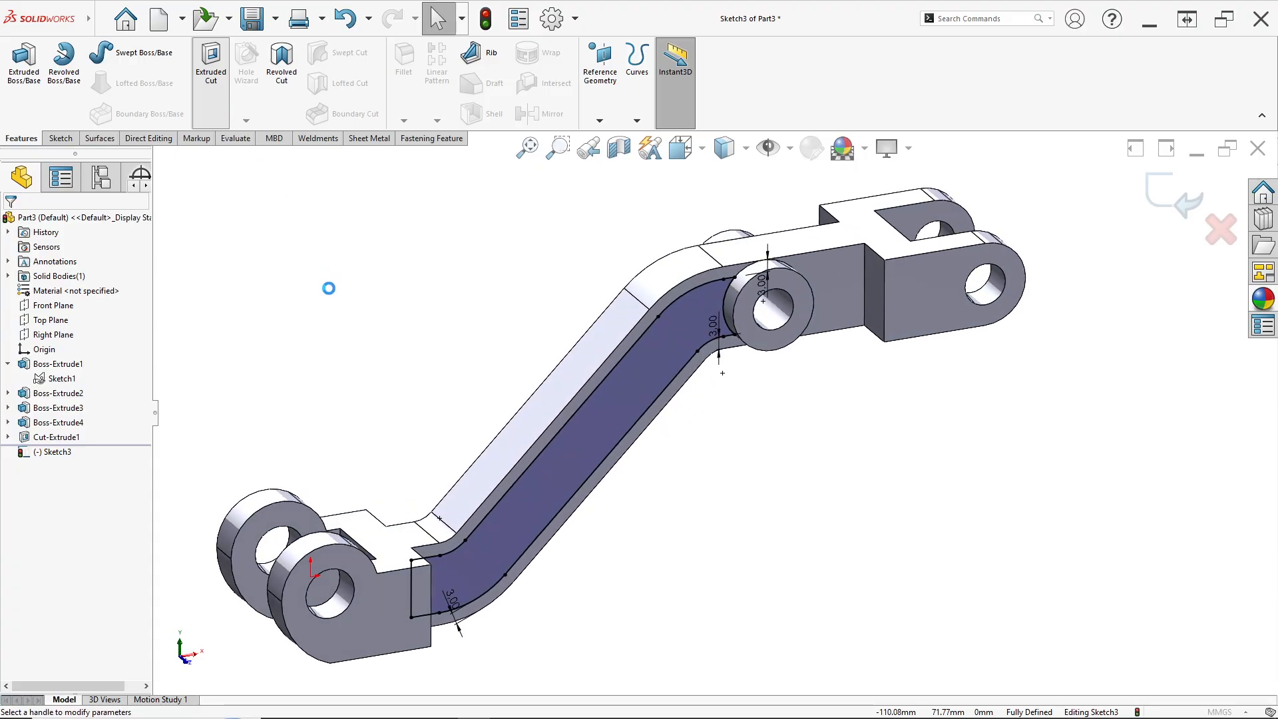
{"action": "left_click", "coordinate": [47, 304]}
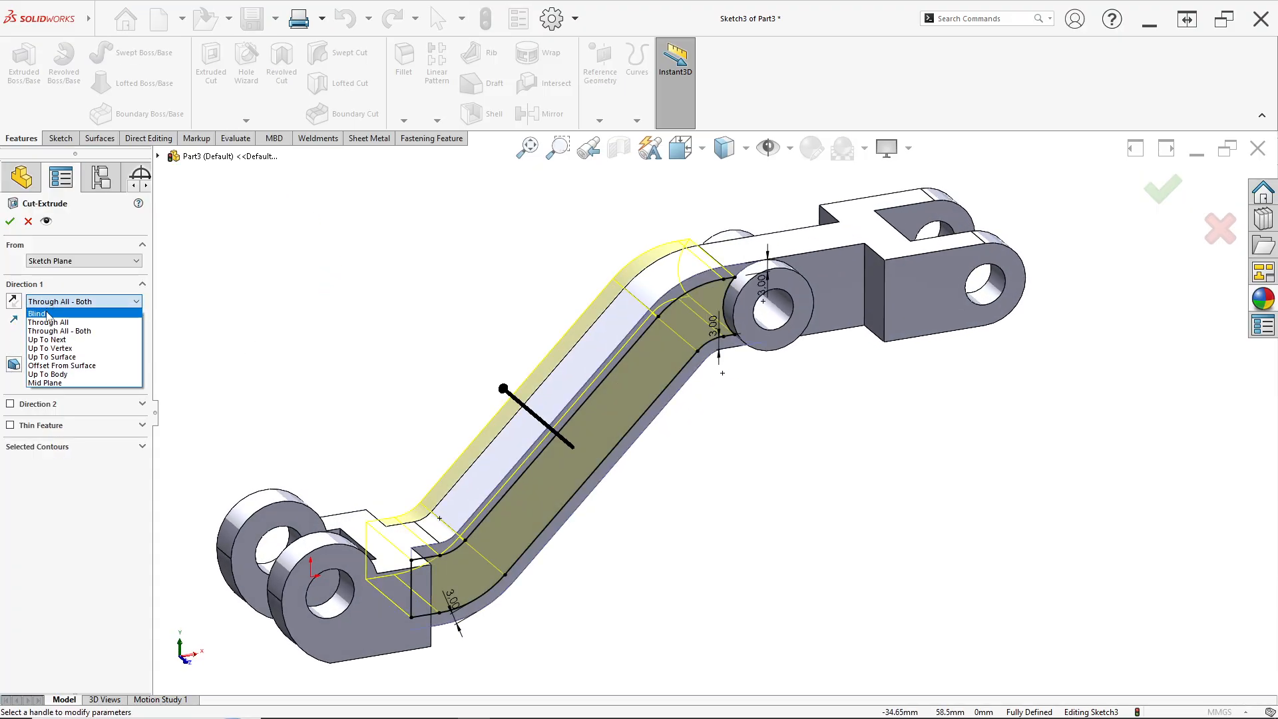
{"action": "left_click", "coordinate": [48, 314]}
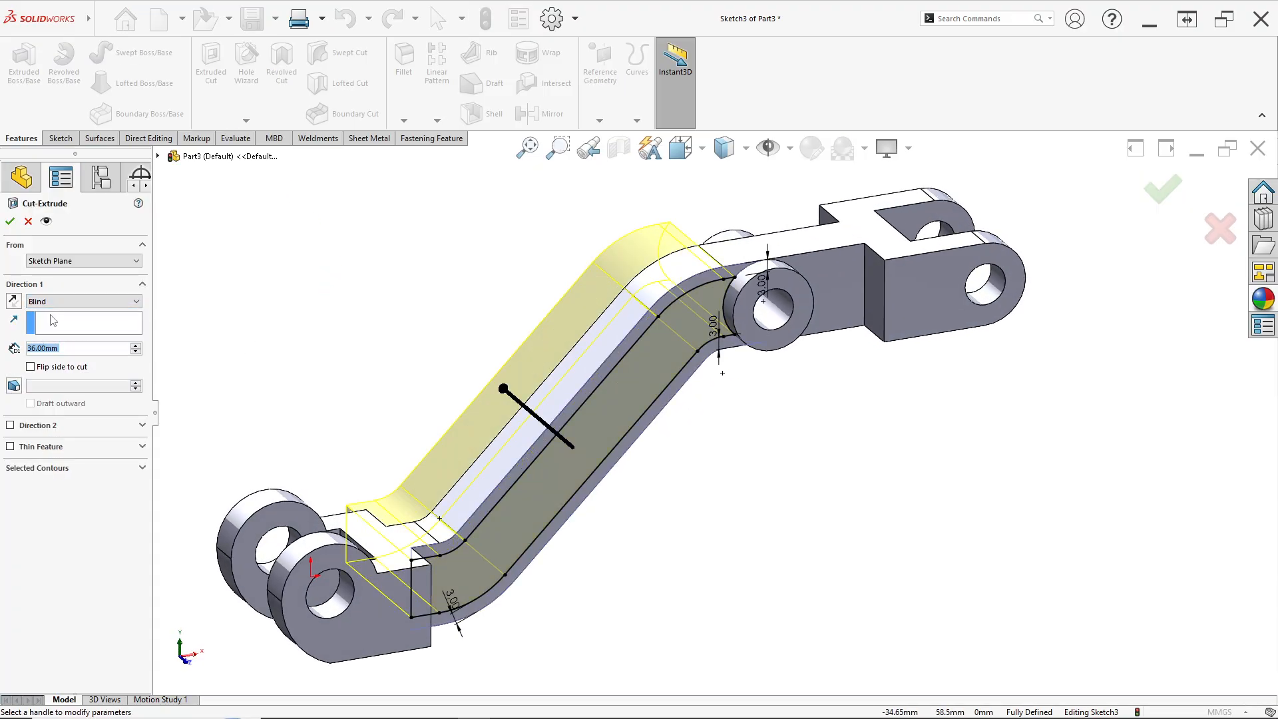
{"action": "key", "text": "alt+Tab"}
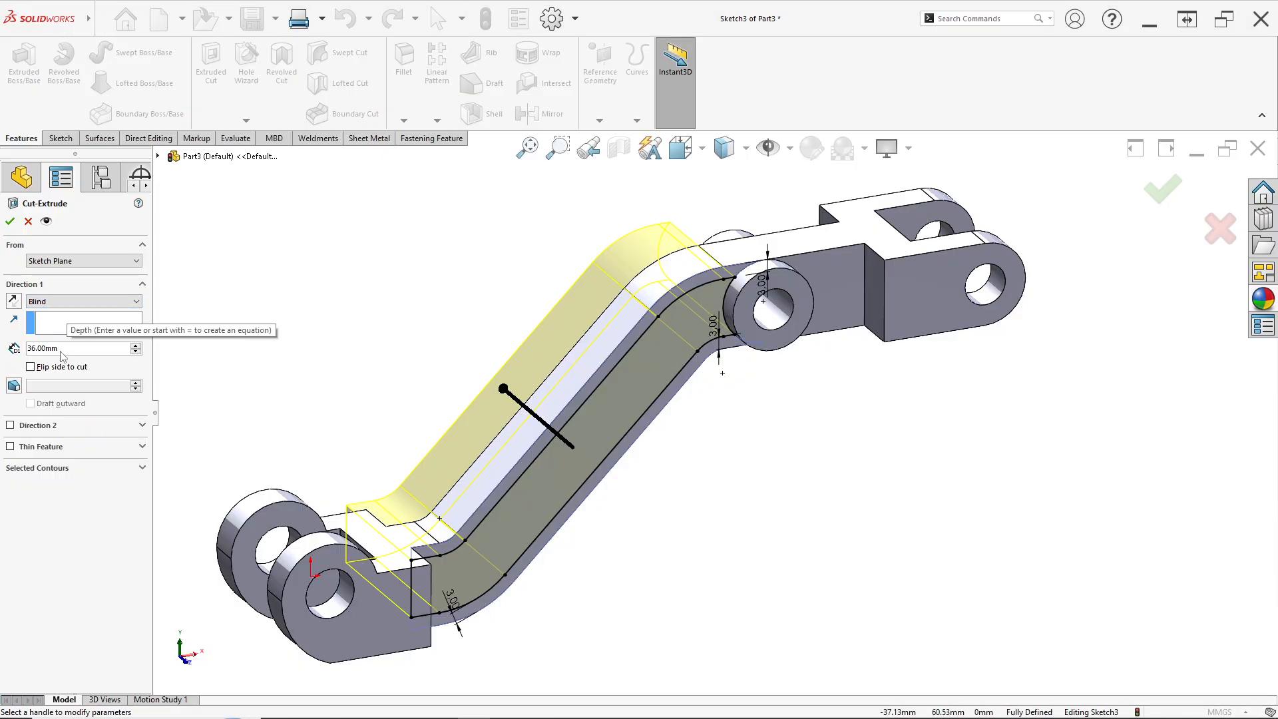
{"action": "type", "text": "3"}
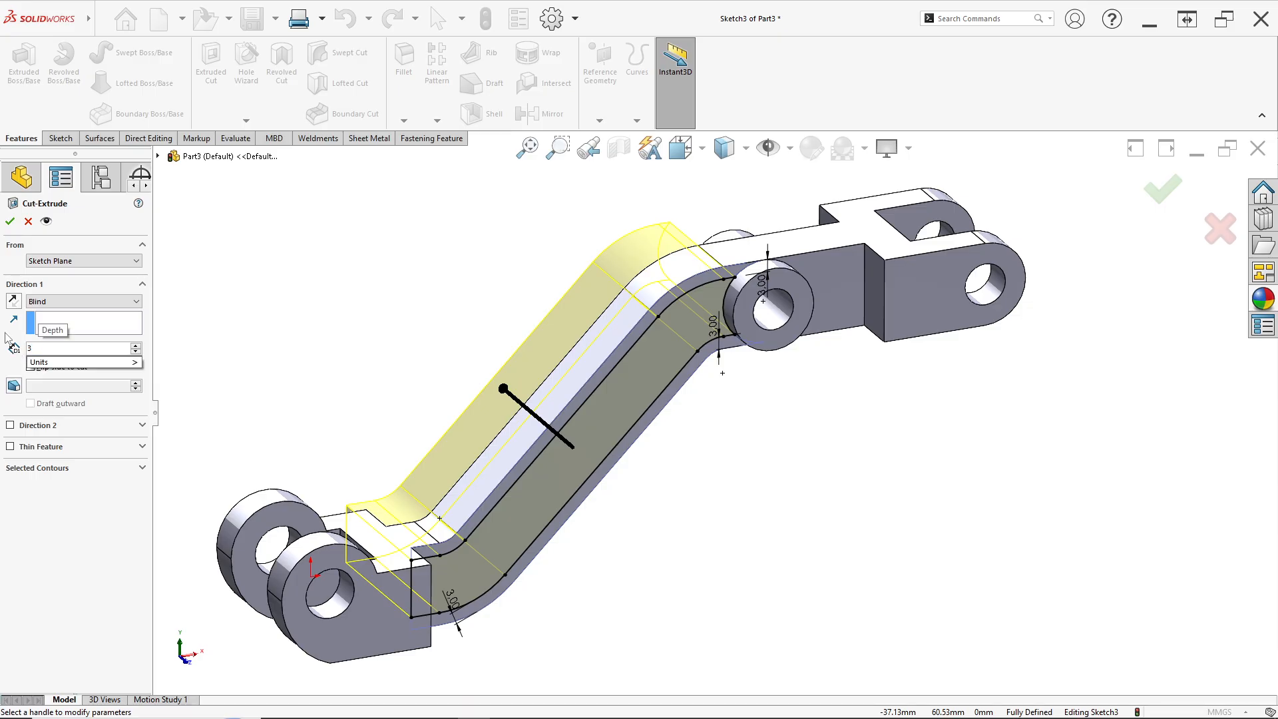
{"action": "key", "text": "Return"}
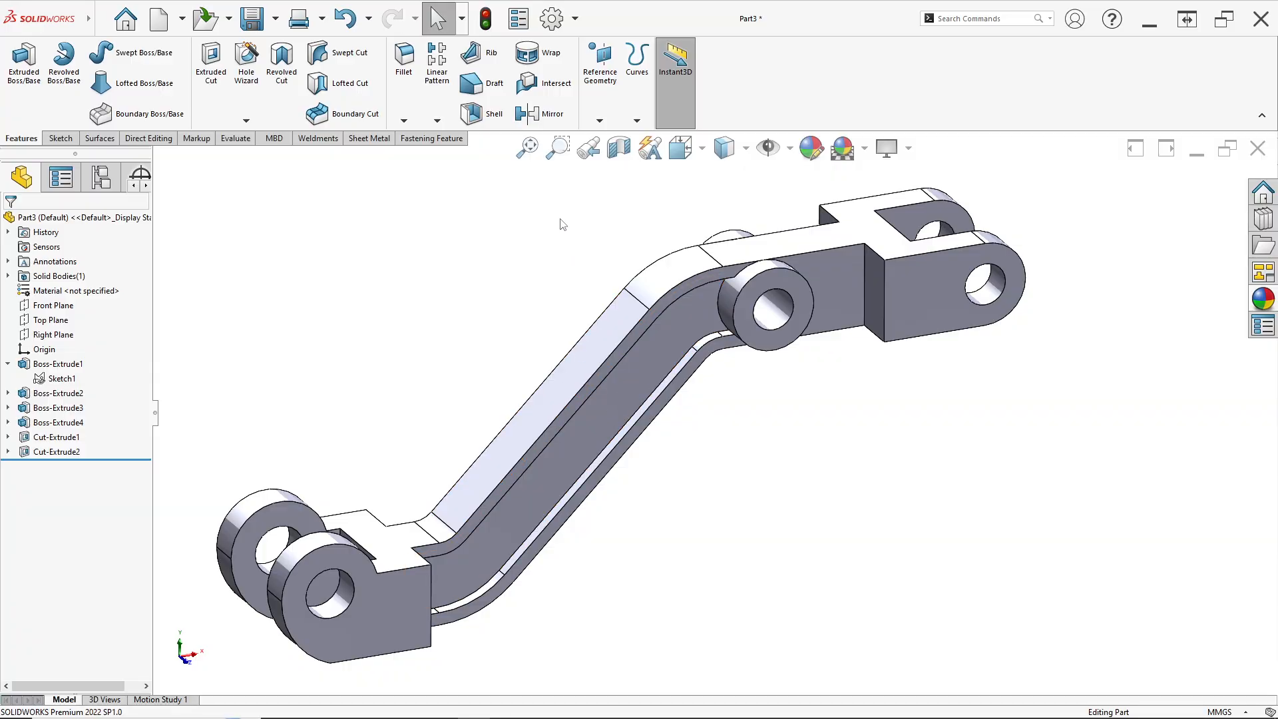
Mirror the recess cut Cut-Extrude2 about the Front Plane to the arm's other side
{"action": "left_click", "coordinate": [545, 114]}
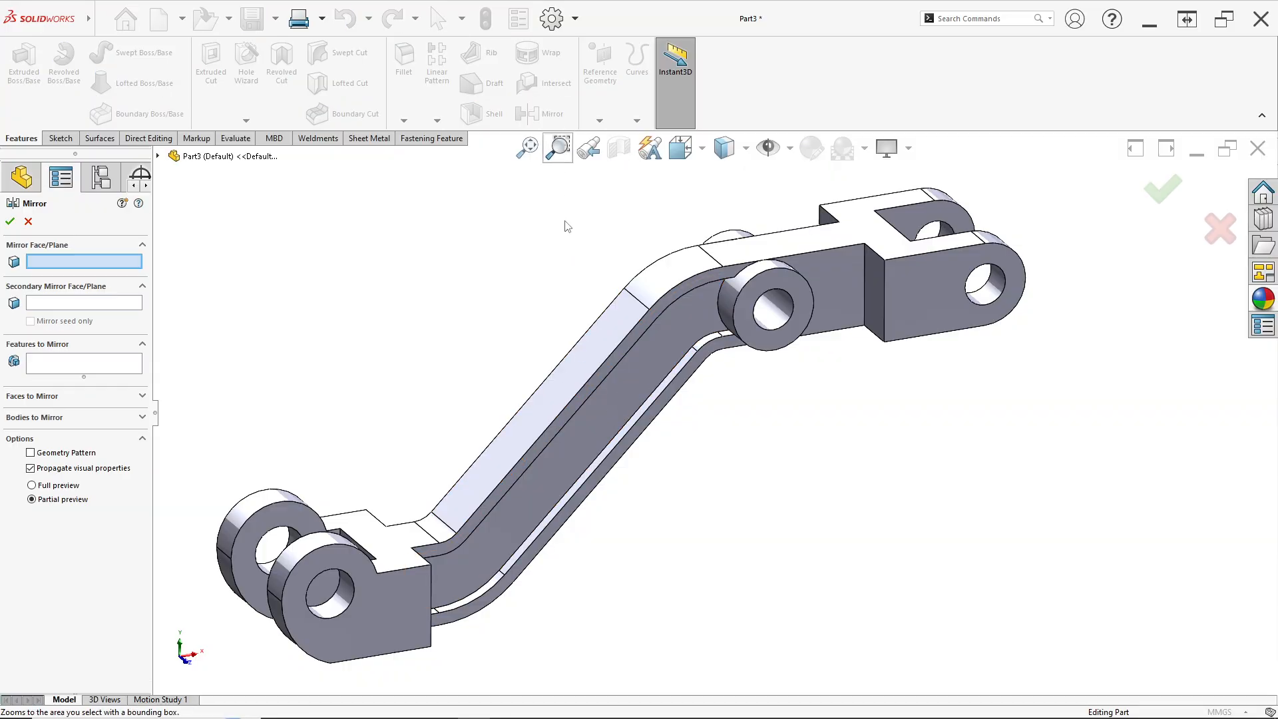
{"action": "left_click", "coordinate": [41, 368]}
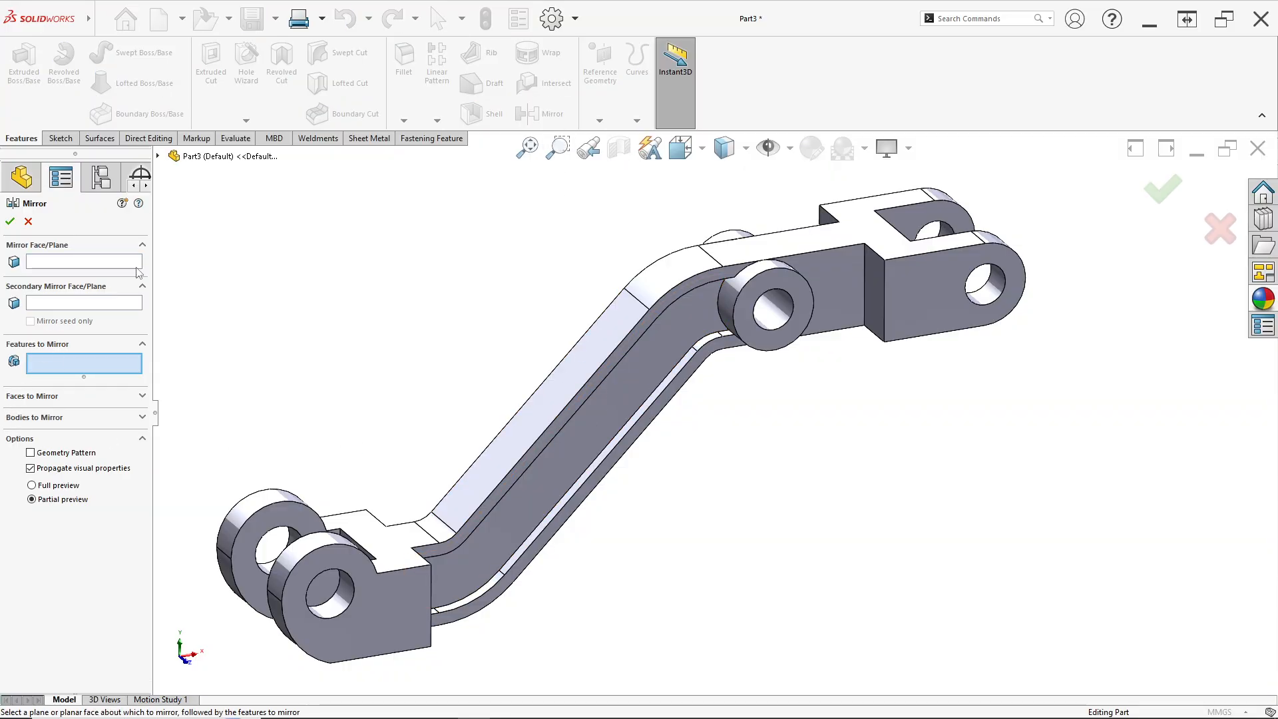
{"action": "left_click", "coordinate": [159, 158]}
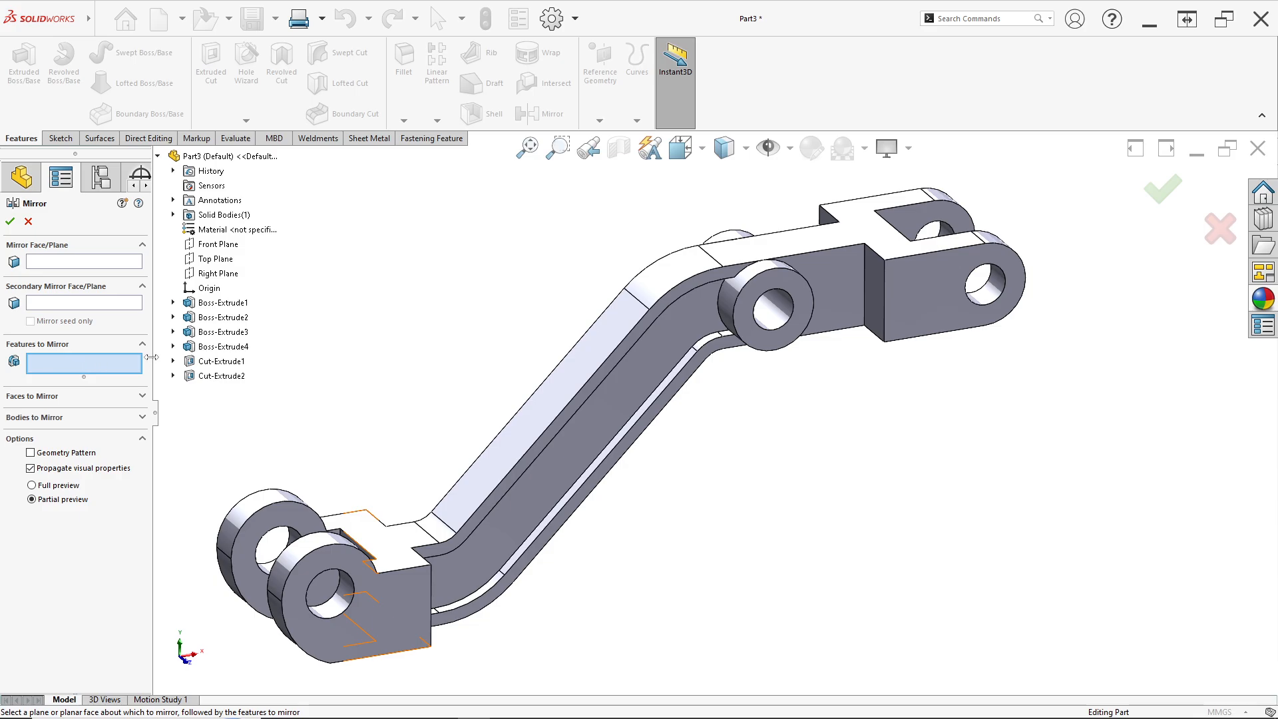
{"action": "left_click", "coordinate": [222, 376]}
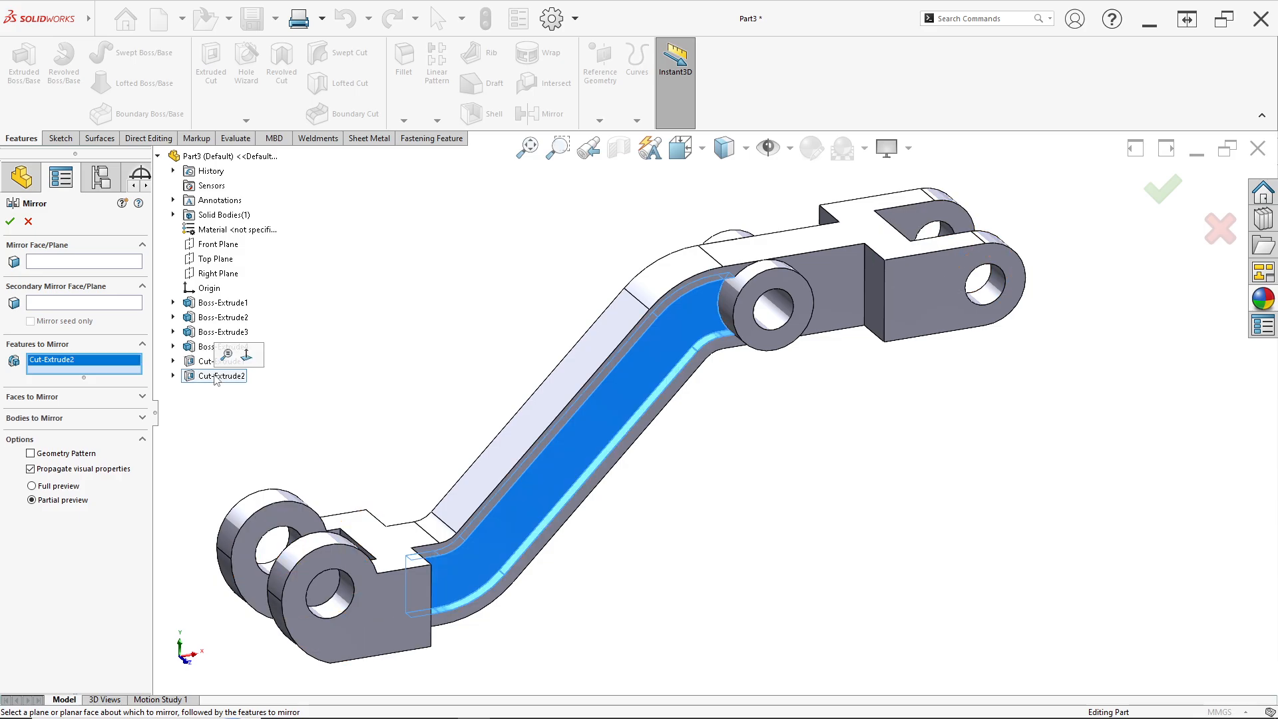
{"action": "left_click", "coordinate": [61, 261]}
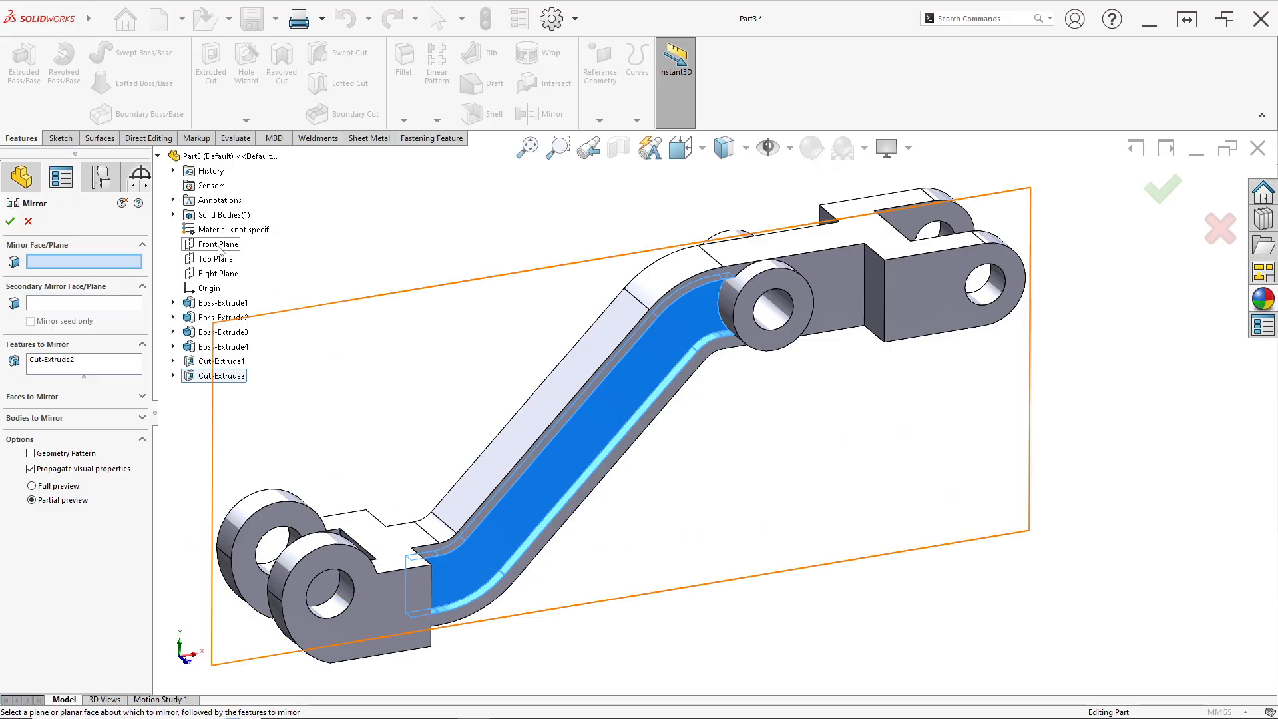
{"action": "left_click", "coordinate": [219, 247]}
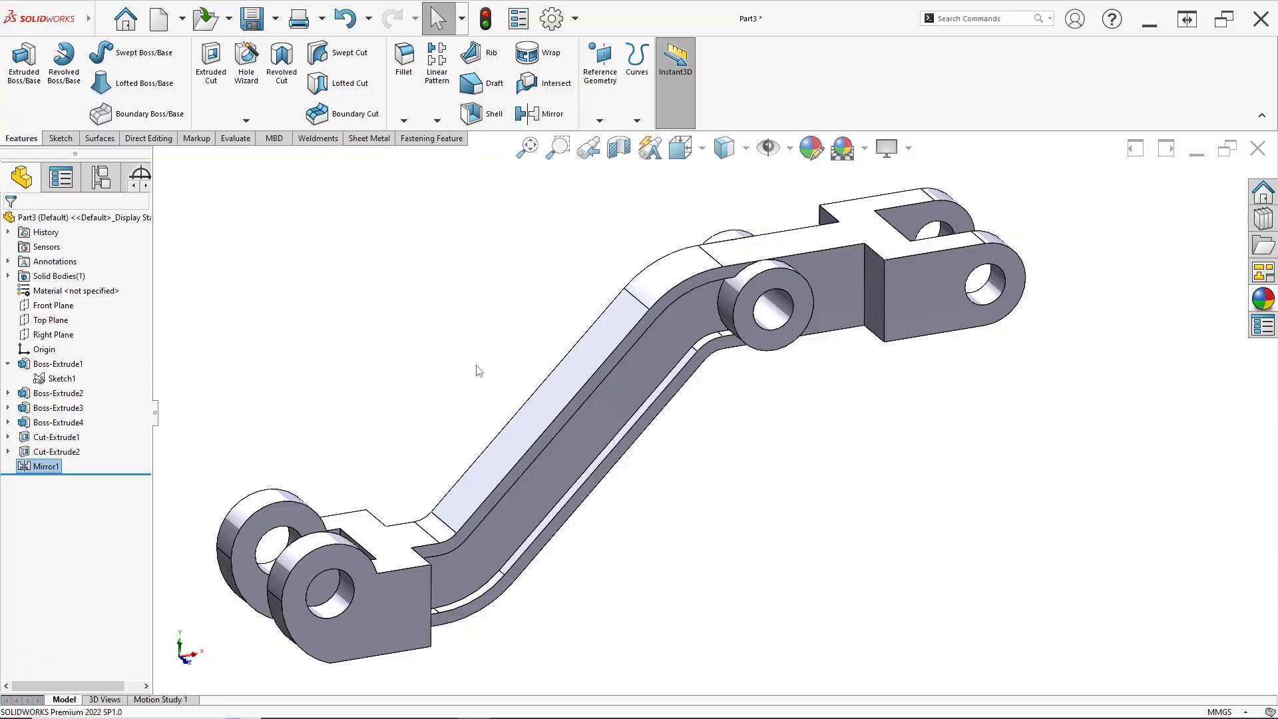
Compare the model's front view with the reference drawing
{"action": "middle_click_drag", "start_coordinate": [477, 370], "coordinate": [420, 379]}
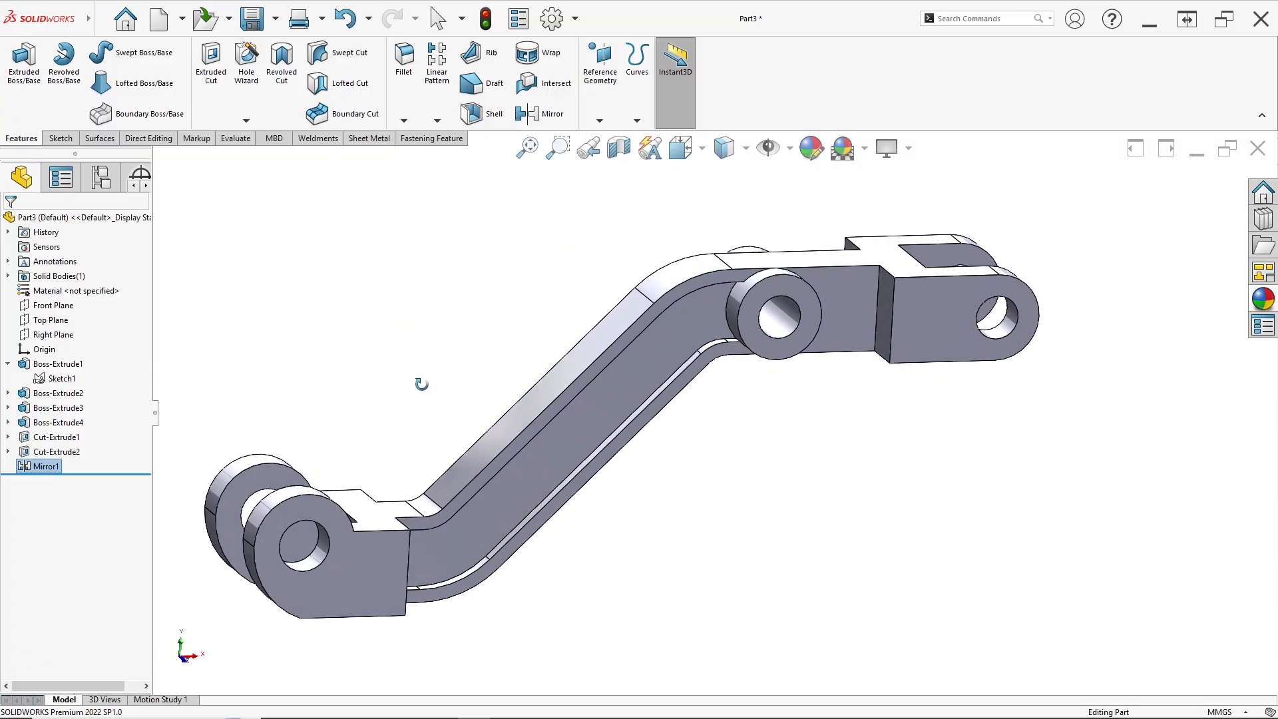
{"action": "key", "text": "space"}
{"action": "left_click", "coordinate": [782, 296]}
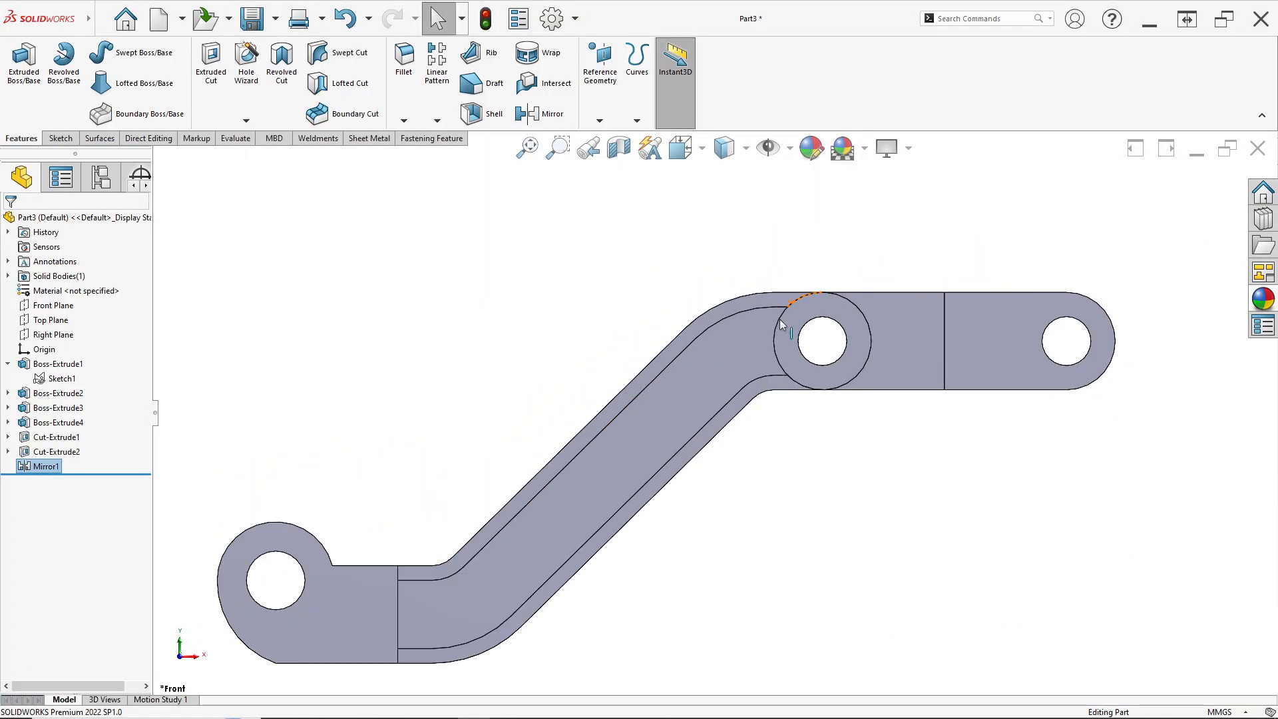
{"action": "key", "text": "alt+Tab"}
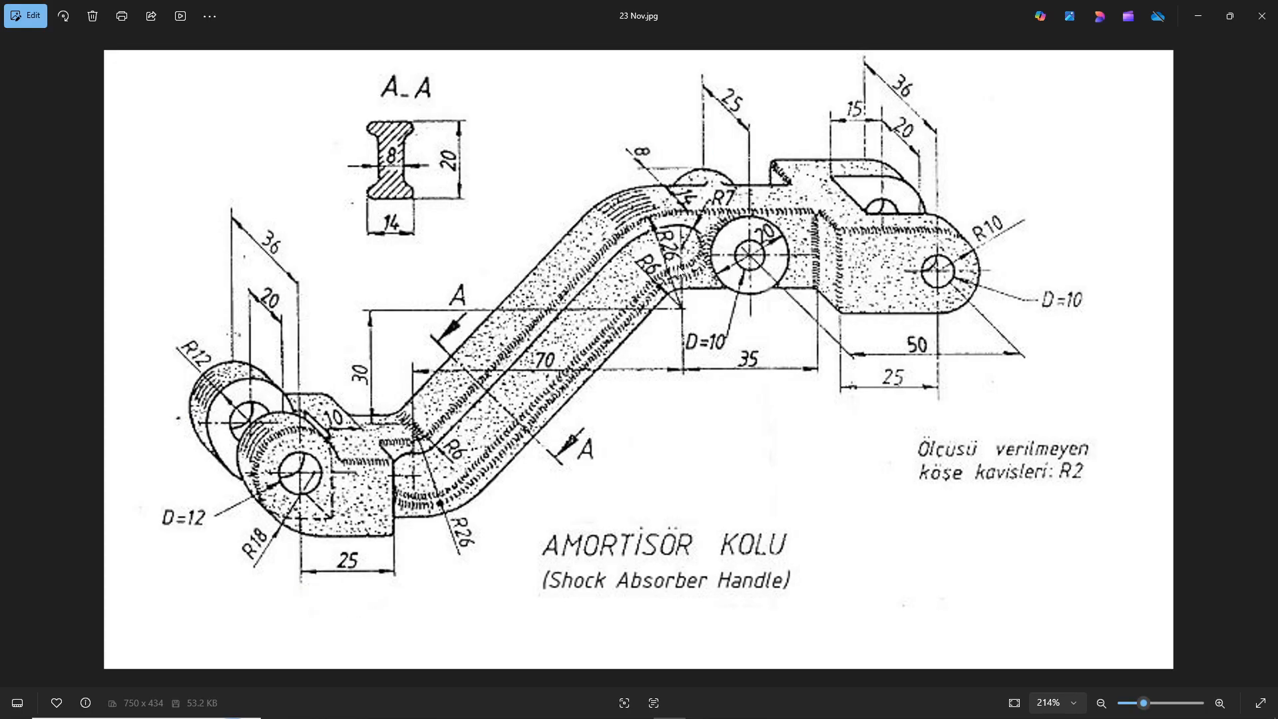
{"action": "key", "text": "alt+Tab"}
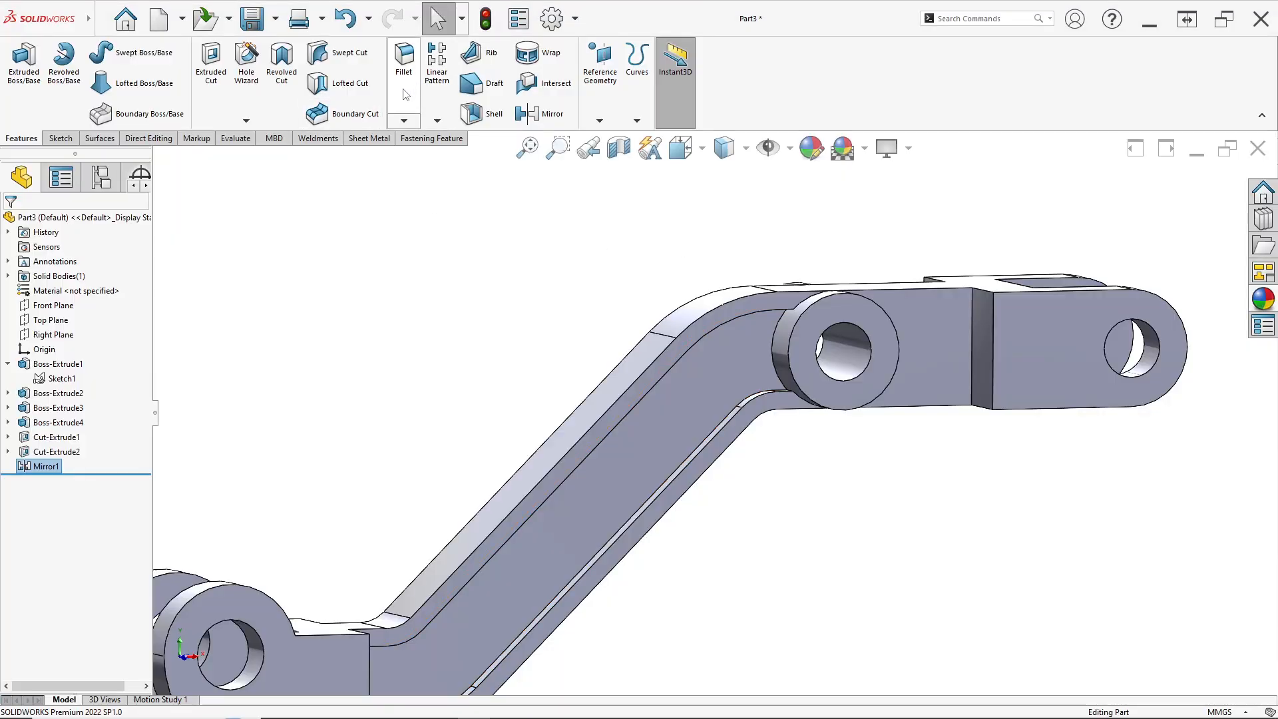
Start a Fillet with a 7 mm radius and select the edges where the middle boss meets the arm
{"action": "left_click", "coordinate": [404, 63]}
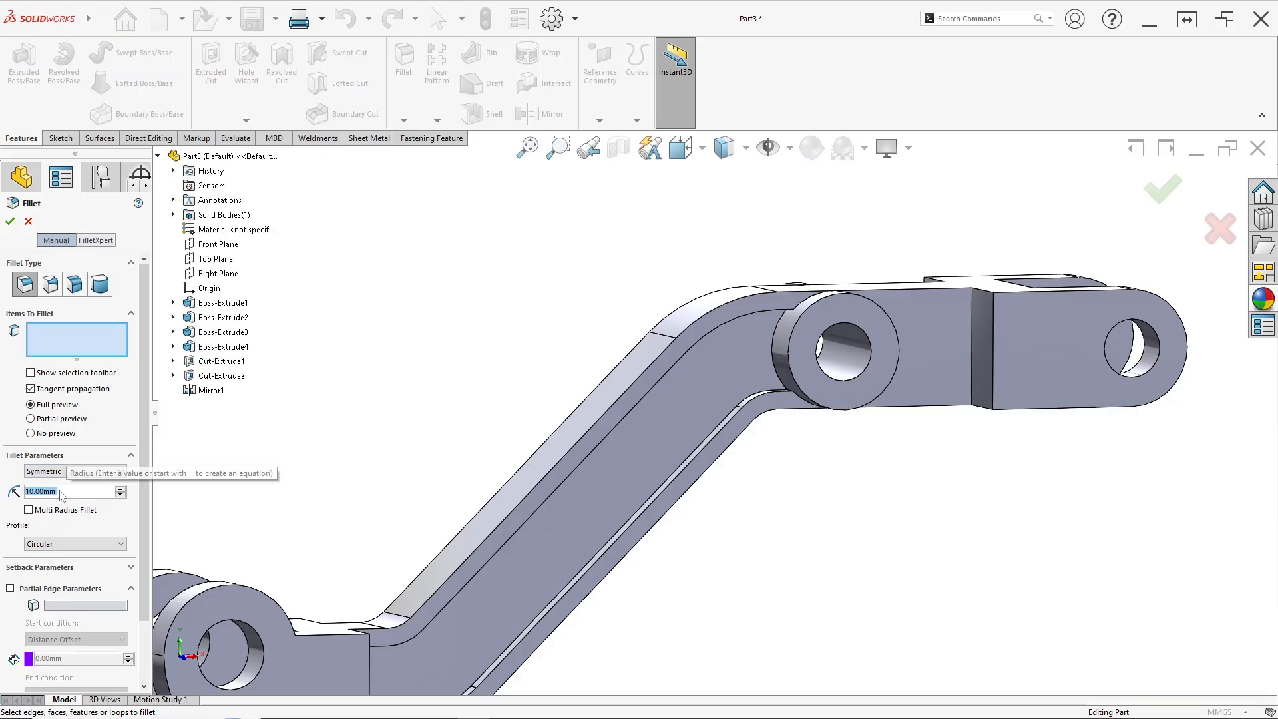
{"action": "type", "text": "7"}
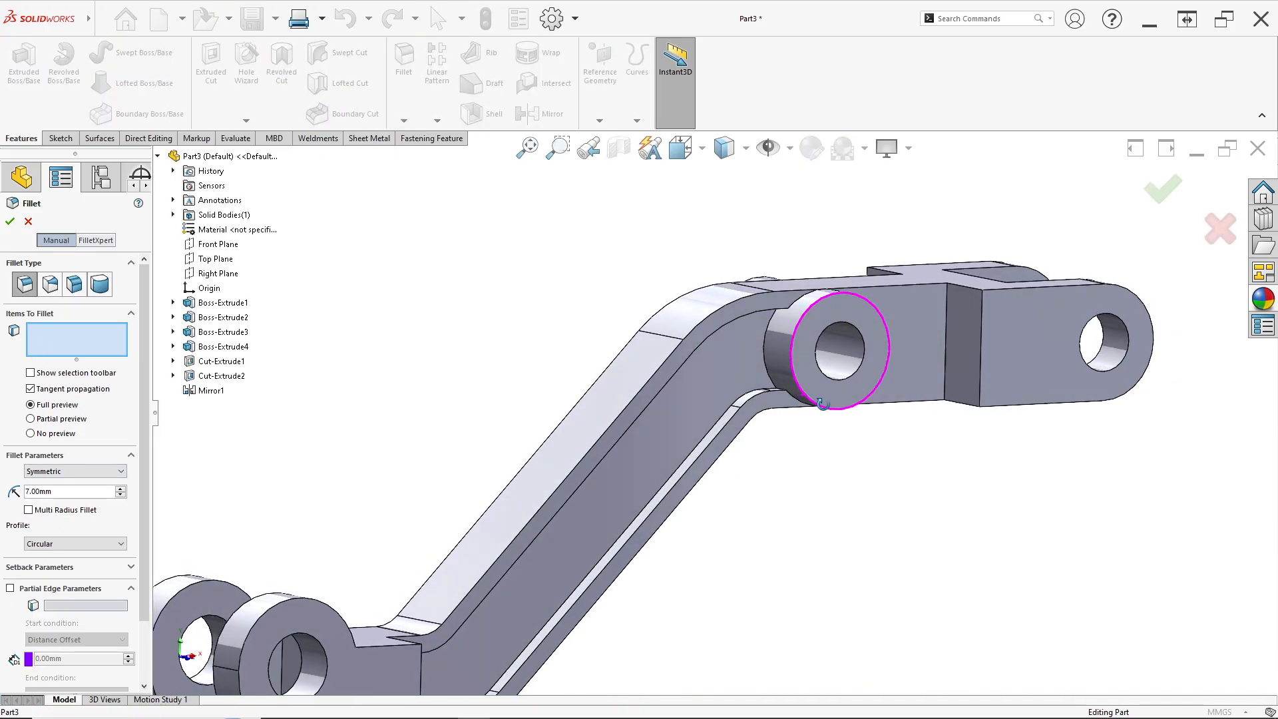
{"action": "scroll", "coordinate": [773, 326], "scroll_direction": "down", "scroll_amount": 10}
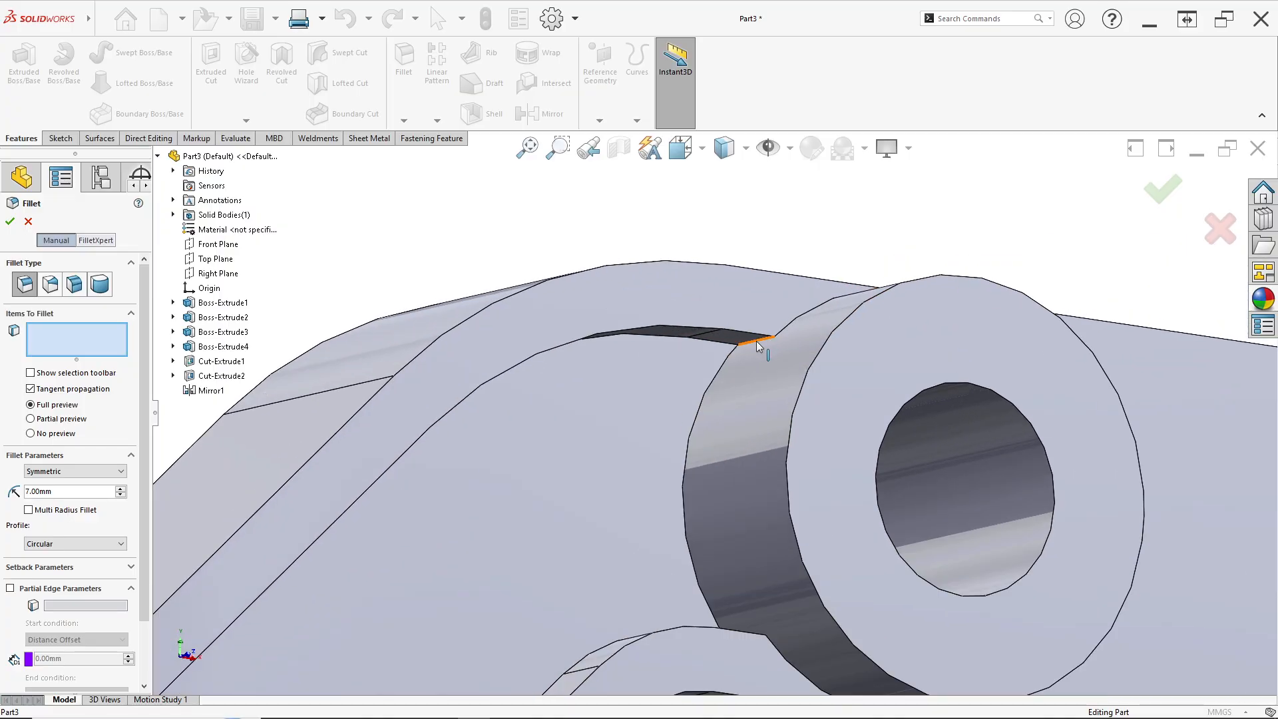
{"action": "left_click", "coordinate": [757, 346]}
{"action": "scroll", "coordinate": [725, 470], "scroll_direction": "up", "scroll_amount": 8}
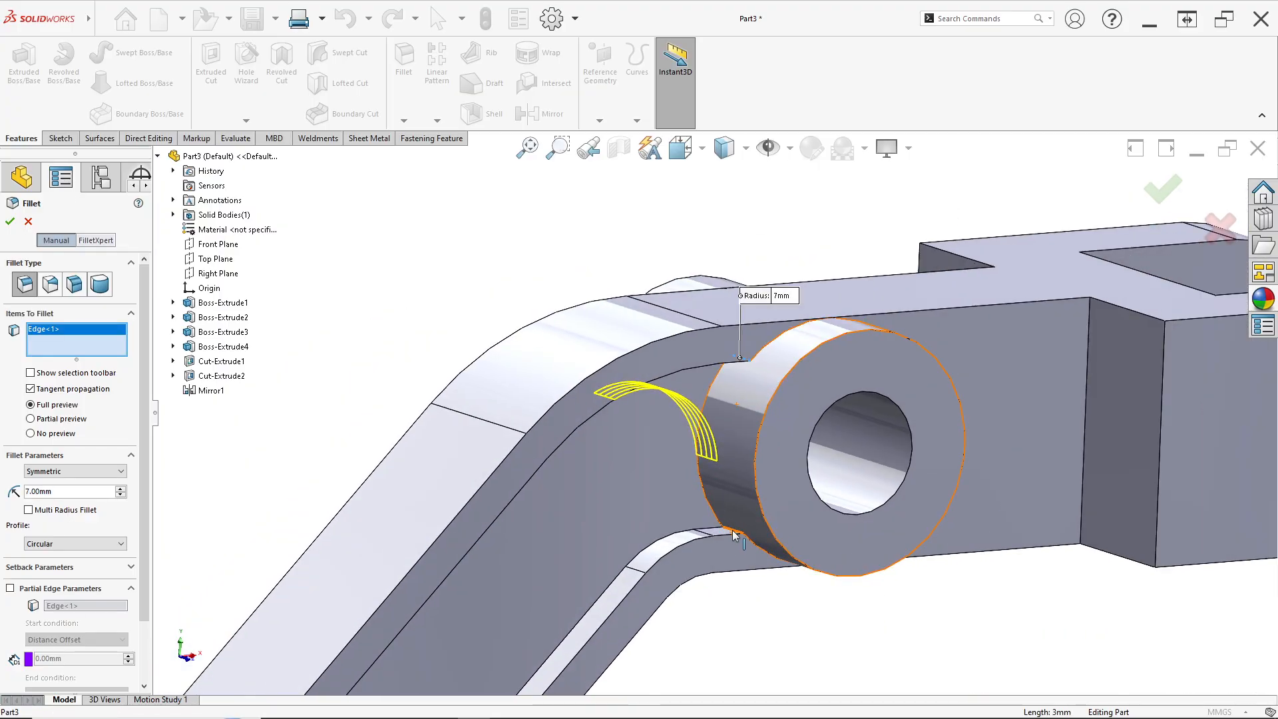
{"action": "left_click", "coordinate": [732, 536]}
{"action": "scroll", "coordinate": [731, 537], "scroll_direction": "up", "scroll_amount": 6}
{"action": "middle_click_drag", "start_coordinate": [574, 597], "coordinate": [527, 627]}
{"action": "scroll", "coordinate": [546, 590], "scroll_direction": "down", "scroll_amount": 10}
{"action": "scroll", "coordinate": [652, 545], "scroll_direction": "down", "scroll_amount": 6}
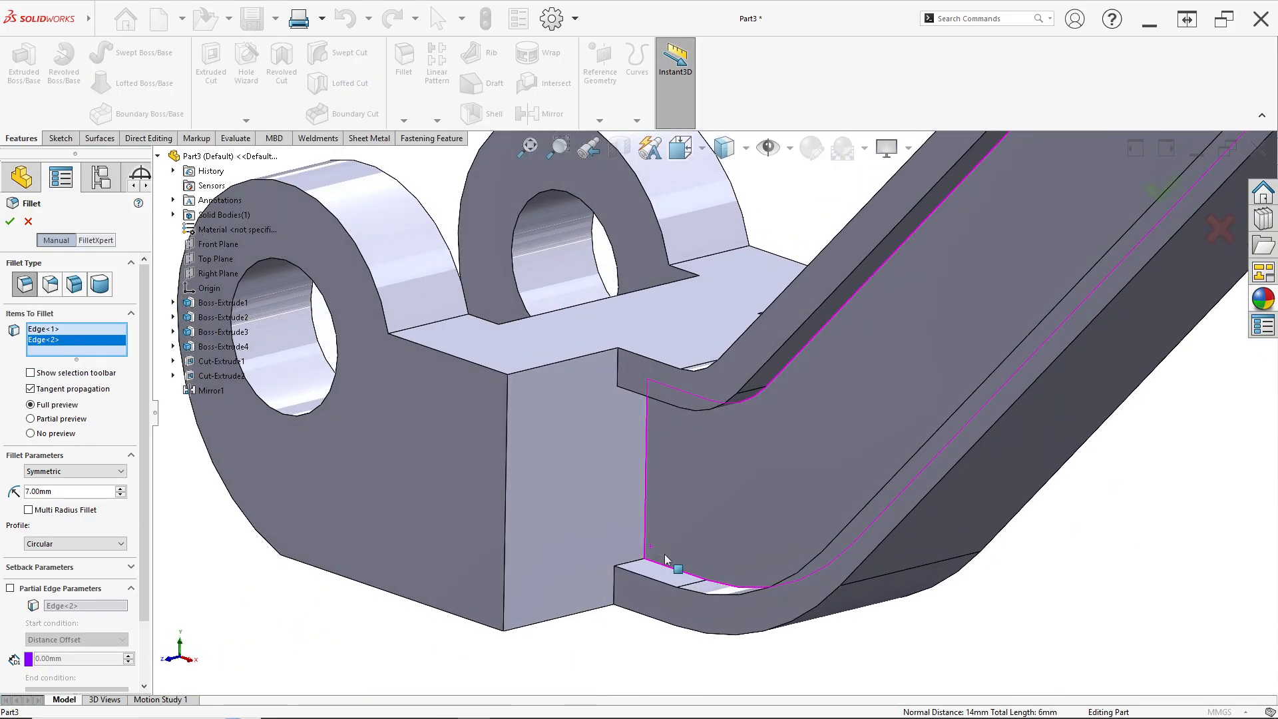
Add the remaining boss-to-arm junction edges to the 7 mm fillet and apply it
{"action": "left_click", "coordinate": [632, 533]}
{"action": "middle_click_drag", "start_coordinate": [633, 533], "coordinate": [470, 334]}
{"action": "left_click", "coordinate": [640, 246]}
{"action": "scroll", "coordinate": [1023, 274], "scroll_direction": "down", "scroll_amount": 5}
{"action": "left_click", "coordinate": [992, 292]}
{"action": "left_click", "coordinate": [919, 527]}
{"action": "scroll", "coordinate": [901, 545], "scroll_direction": "up", "scroll_amount": 8}
{"action": "scroll", "coordinate": [342, 193], "scroll_direction": "down", "scroll_amount": 6}
{"action": "scroll", "coordinate": [450, 225], "scroll_direction": "down", "scroll_amount": 5}
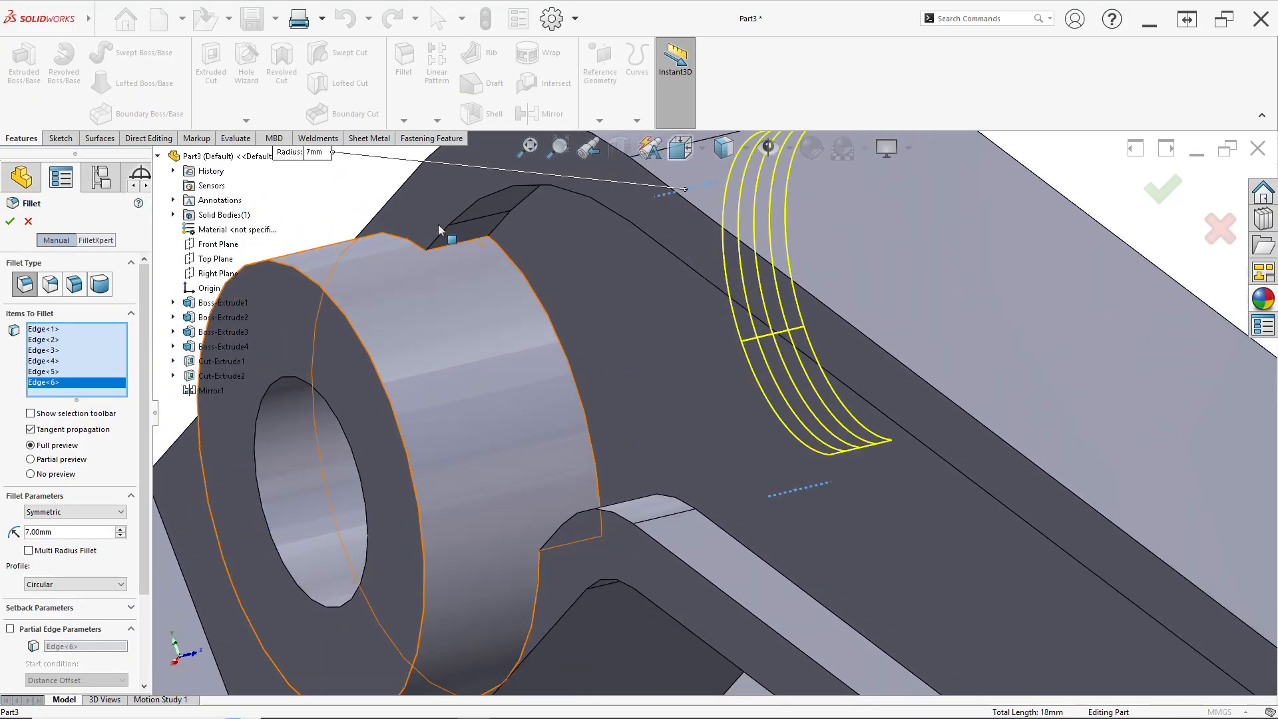
{"action": "left_click", "coordinate": [498, 255]}
{"action": "scroll", "coordinate": [516, 303], "scroll_direction": "up", "scroll_amount": 6}
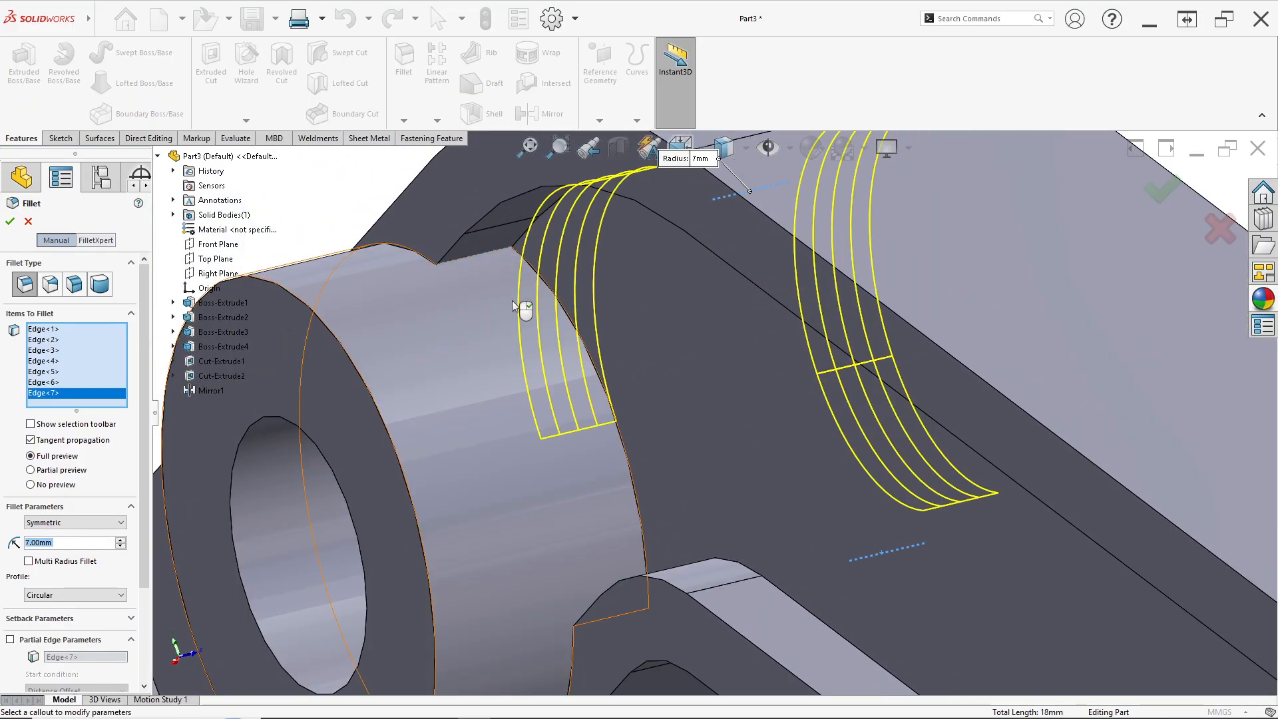
{"action": "scroll", "coordinate": [640, 530], "scroll_direction": "down", "scroll_amount": 4}
{"action": "scroll", "coordinate": [640, 530], "scroll_direction": "down", "scroll_amount": 2}
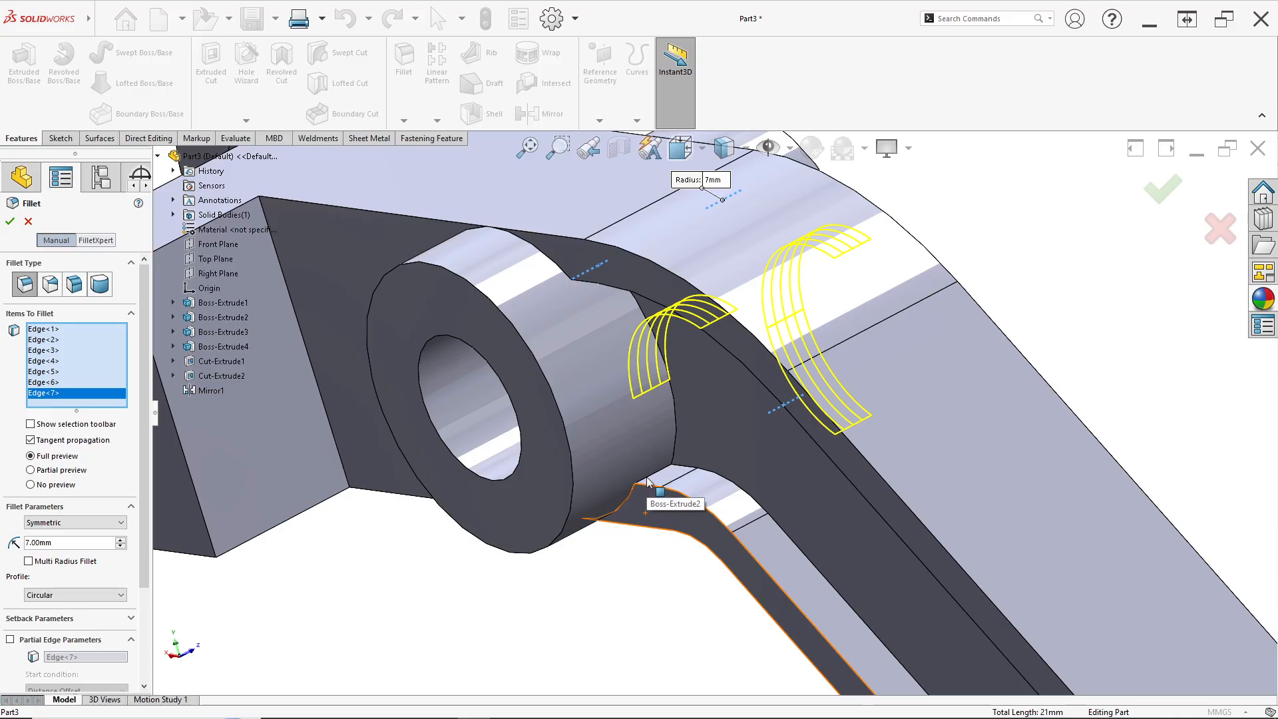
{"action": "left_click", "coordinate": [646, 486]}
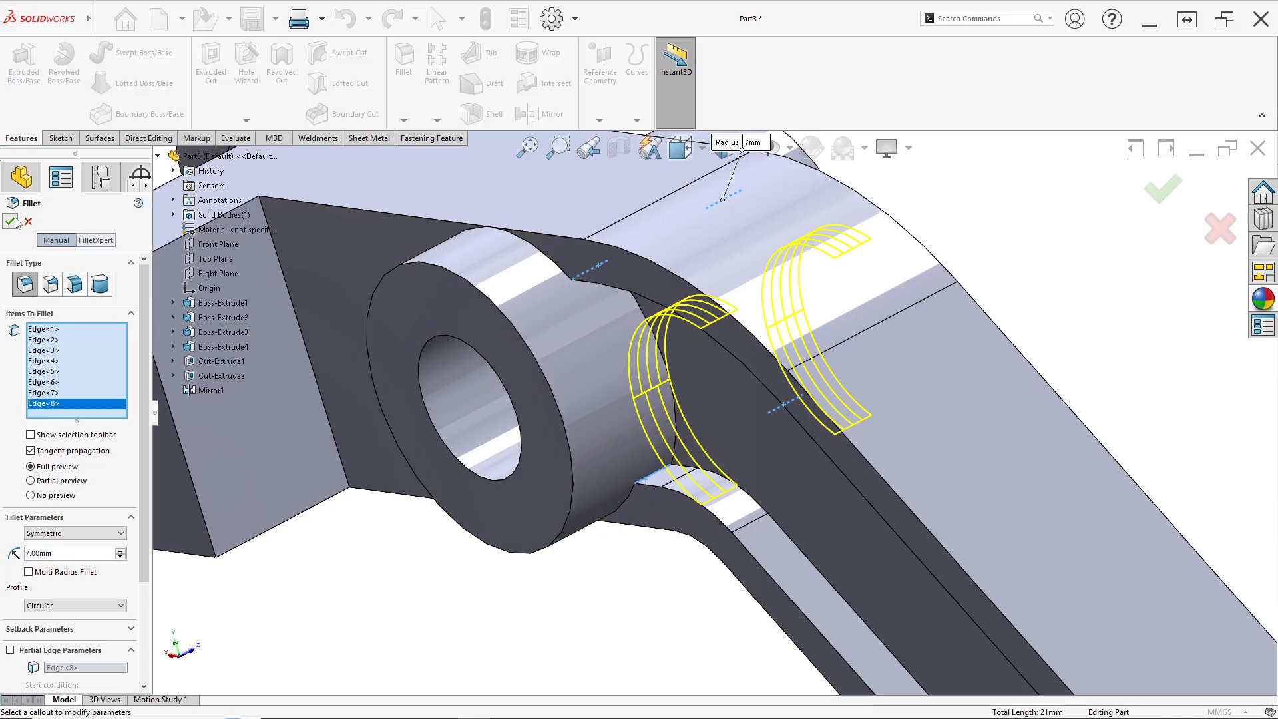
{"action": "left_click", "coordinate": [11, 221]}
Consult the reference drawing image for the remaining corner radii and return to the model
{"action": "middle_click_drag", "start_coordinate": [599, 525], "coordinate": [673, 544]}
{"action": "key", "text": "alt+Tab"}
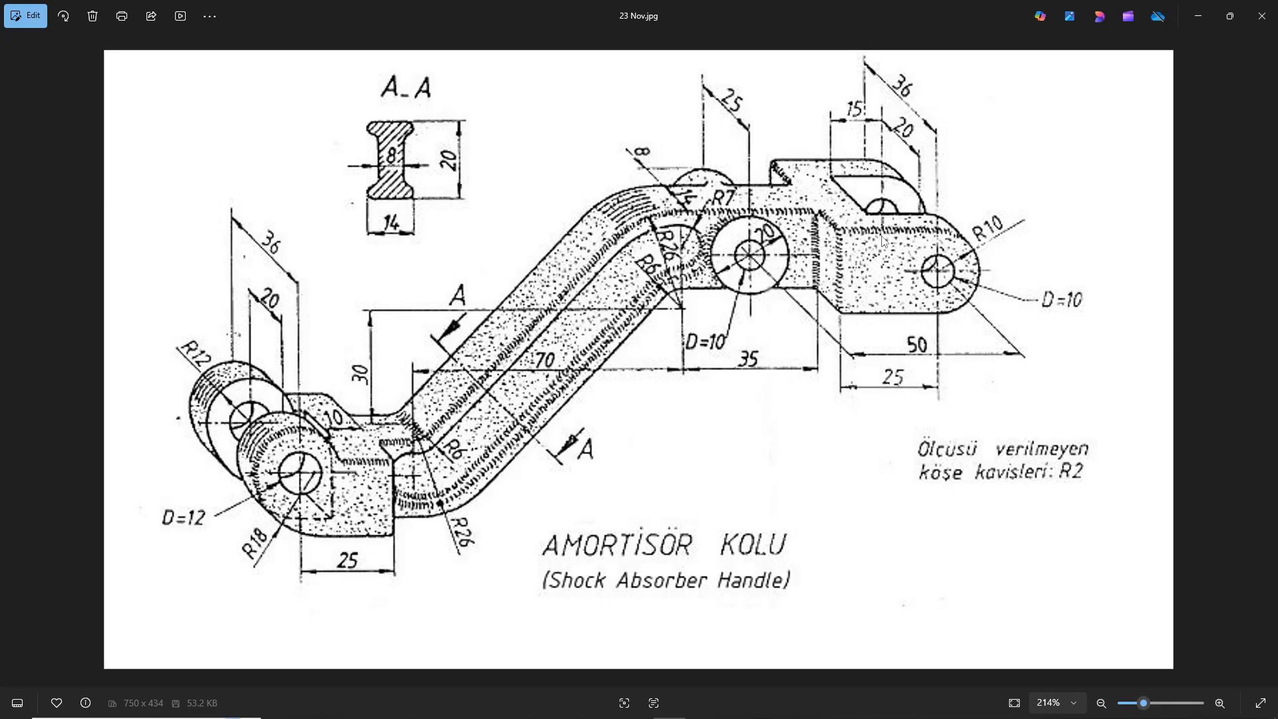
{"action": "key", "text": "alt+Tab"}
{"action": "middle_click_drag", "start_coordinate": [668, 448], "coordinate": [688, 525]}
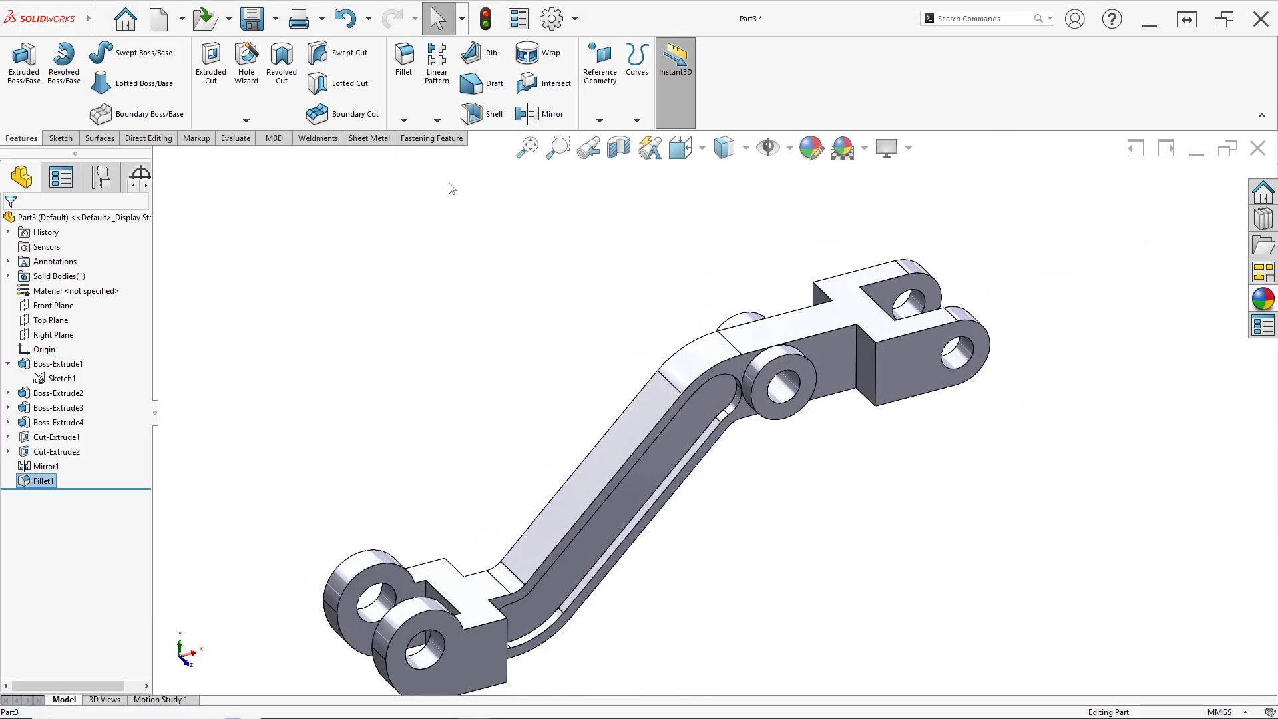
Start a 2 mm fillet and select the recess and outer edges along the arm's inclined section
{"action": "left_click", "coordinate": [407, 79]}
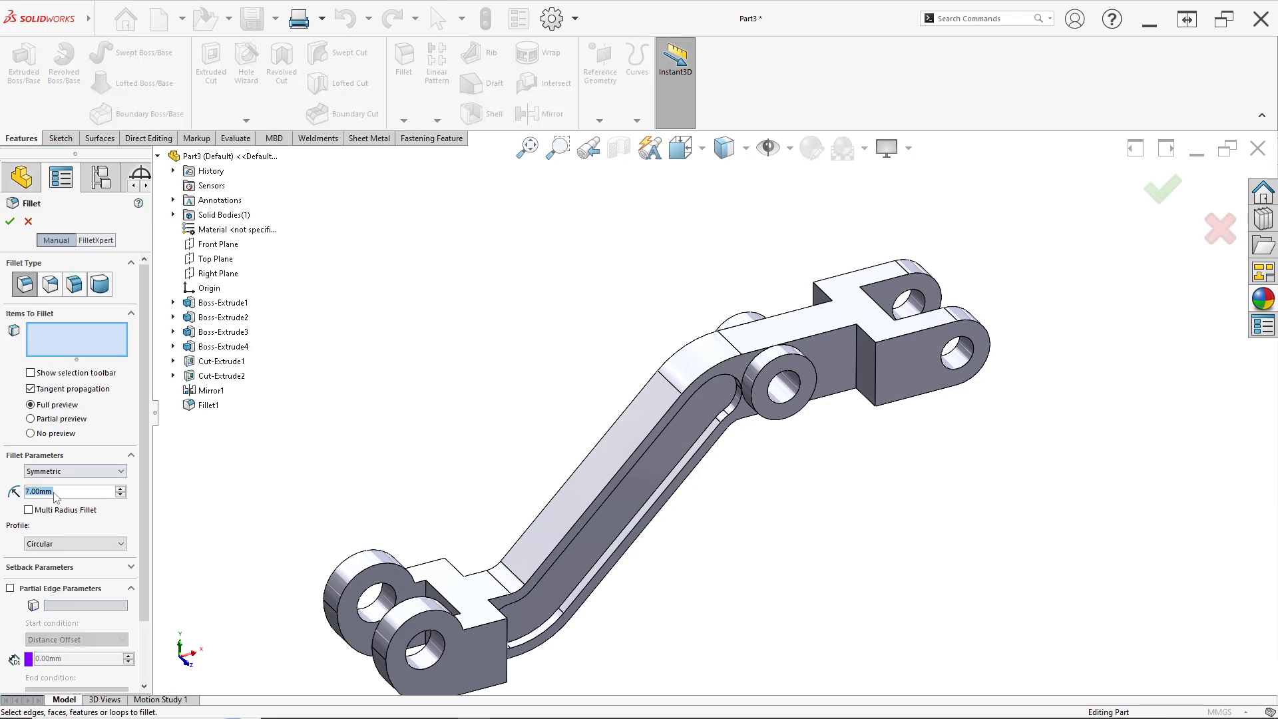
{"action": "type", "text": "2"}
{"action": "key", "text": "Return"}
{"action": "scroll", "coordinate": [732, 586], "scroll_direction": "down", "scroll_amount": 5}
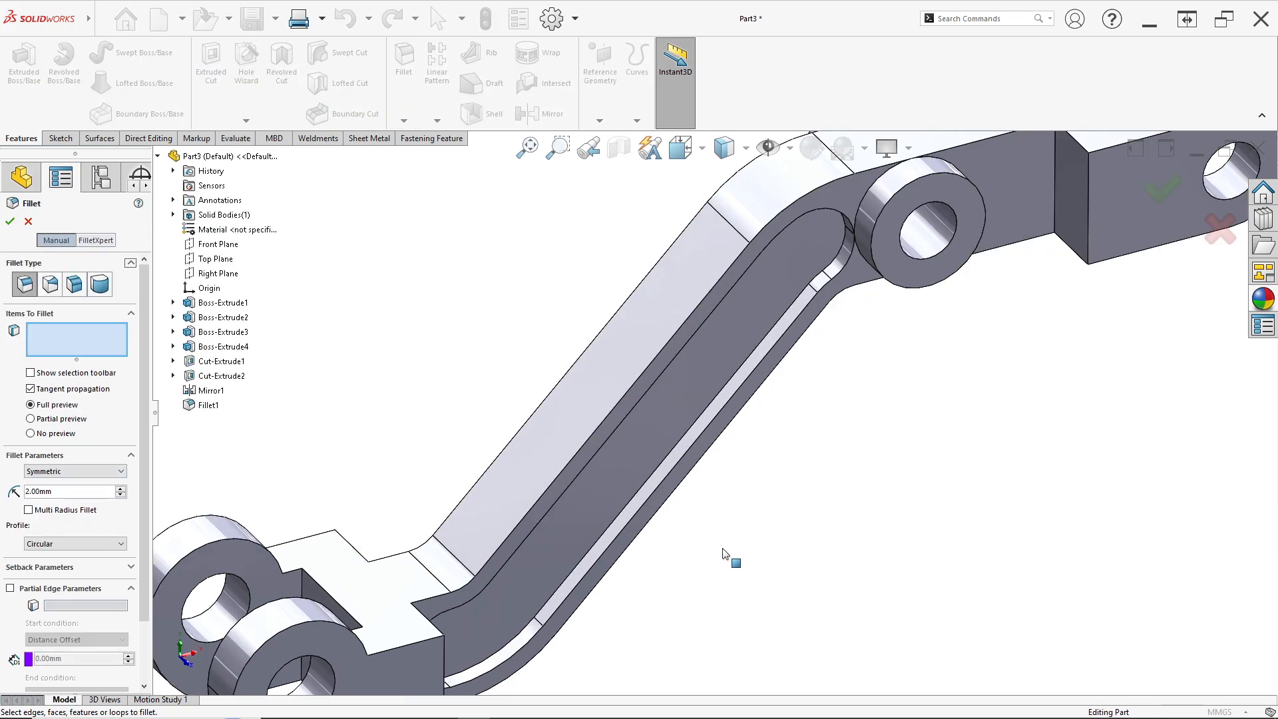
{"action": "left_click", "coordinate": [630, 493]}
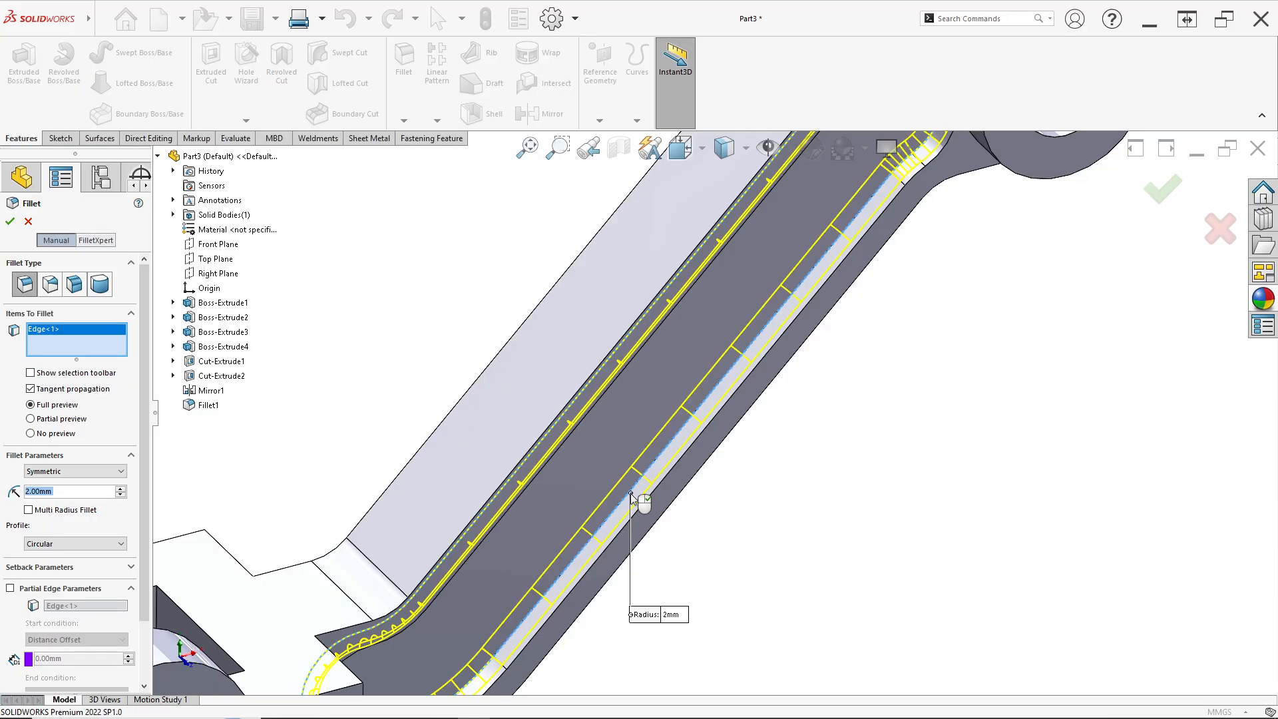
{"action": "scroll", "coordinate": [636, 498], "scroll_direction": "up", "scroll_amount": 5}
{"action": "middle_click_drag", "start_coordinate": [596, 481], "coordinate": [711, 536]}
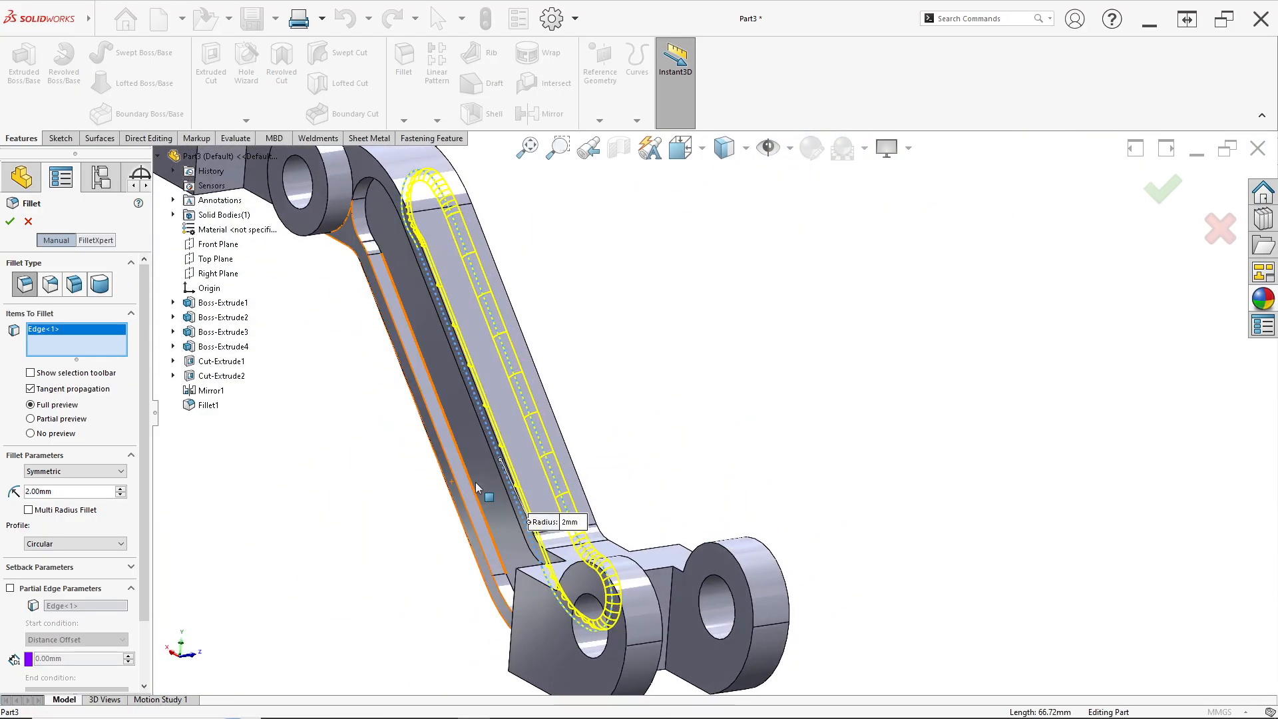
{"action": "left_click", "coordinate": [473, 495]}
{"action": "left_click", "coordinate": [457, 505]}
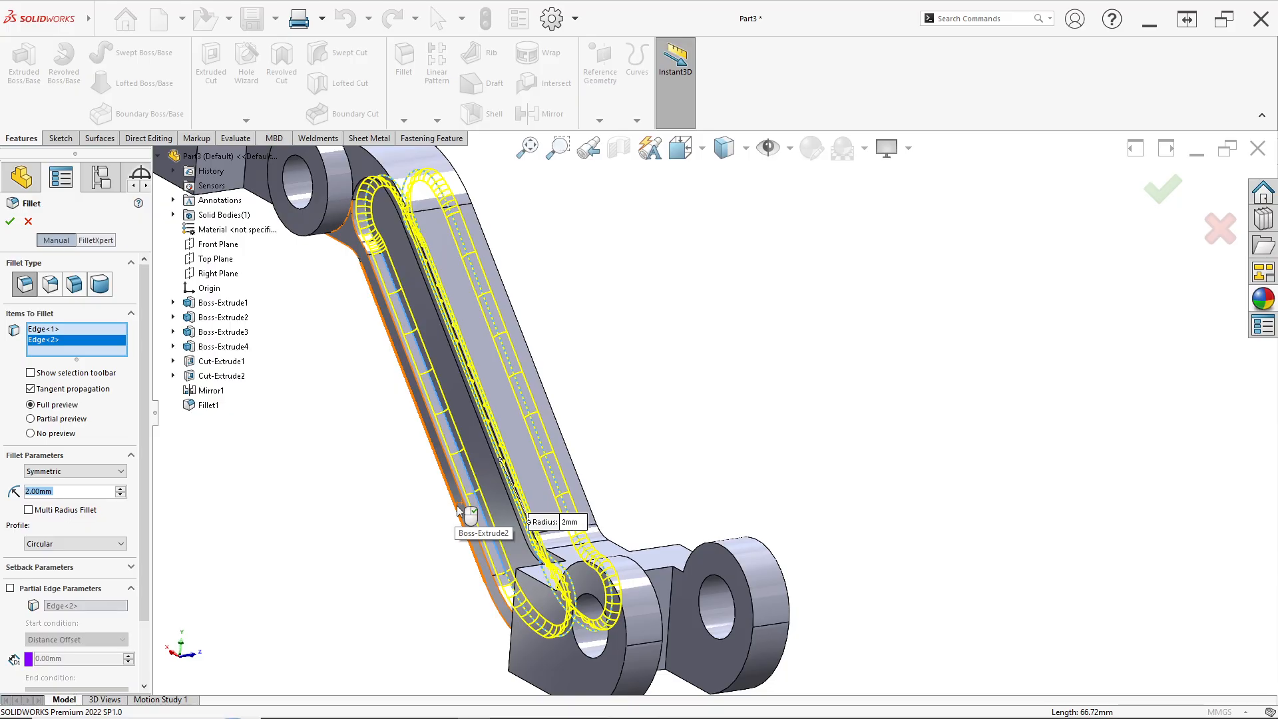
{"action": "left_click", "coordinate": [455, 505]}
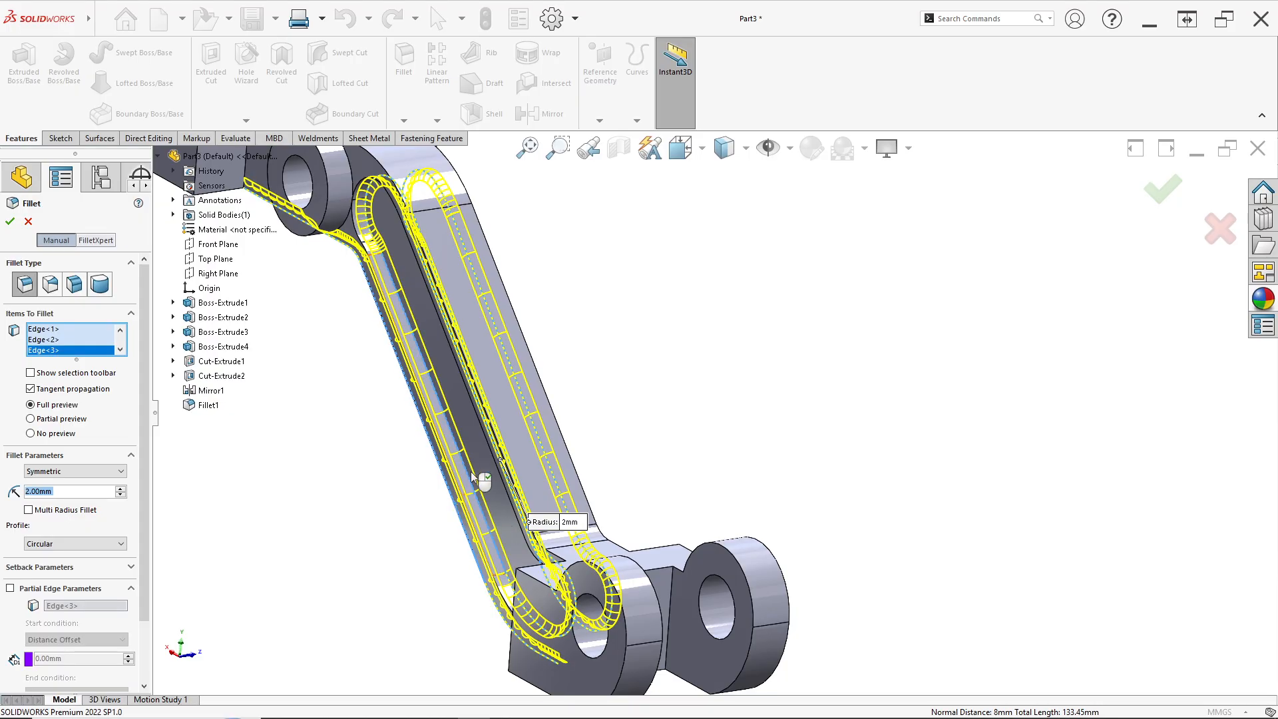
Add the arm's edges around the middle boss and its junctions to the 2 mm fillet selection
{"action": "scroll", "coordinate": [486, 428], "scroll_direction": "down", "scroll_amount": 6}
{"action": "middle_click_drag", "start_coordinate": [557, 436], "coordinate": [552, 473]}
{"action": "left_click", "coordinate": [681, 425]}
{"action": "scroll", "coordinate": [689, 443], "scroll_direction": "up", "scroll_amount": 6}
{"action": "scroll", "coordinate": [671, 562], "scroll_direction": "down", "scroll_amount": 4}
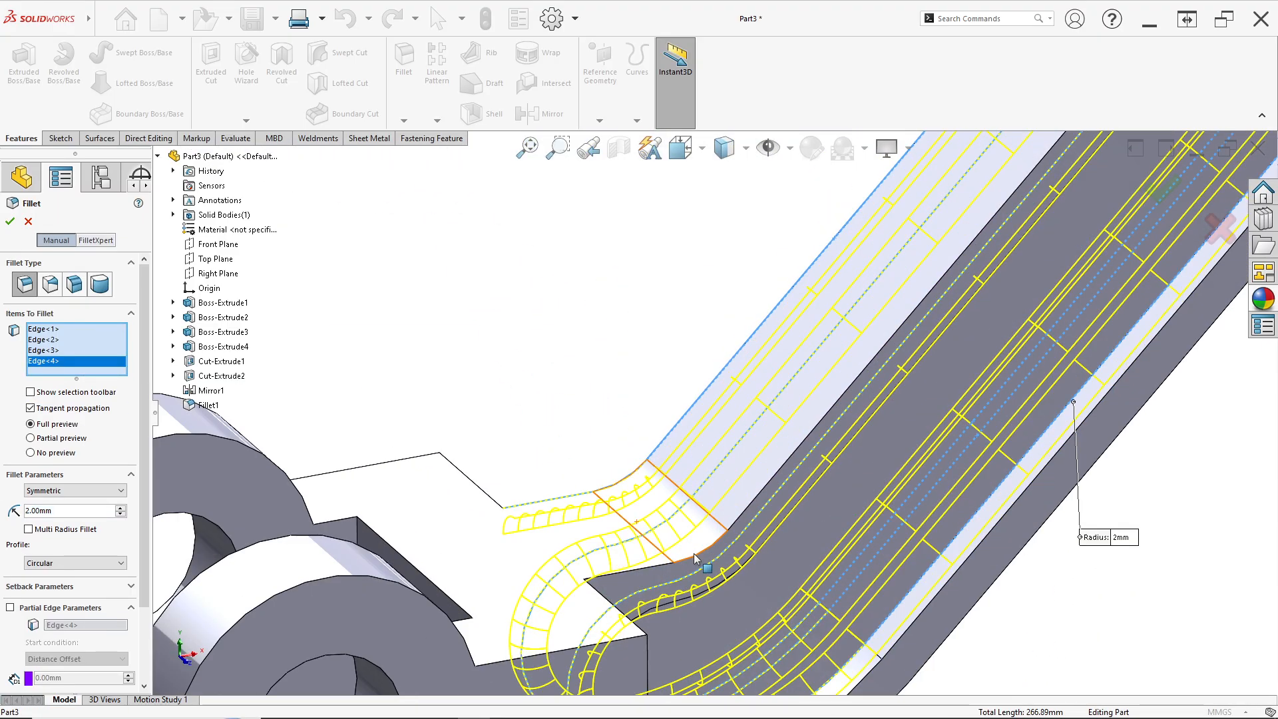
{"action": "left_click", "coordinate": [742, 516]}
{"action": "scroll", "coordinate": [749, 523], "scroll_direction": "up", "scroll_amount": 5}
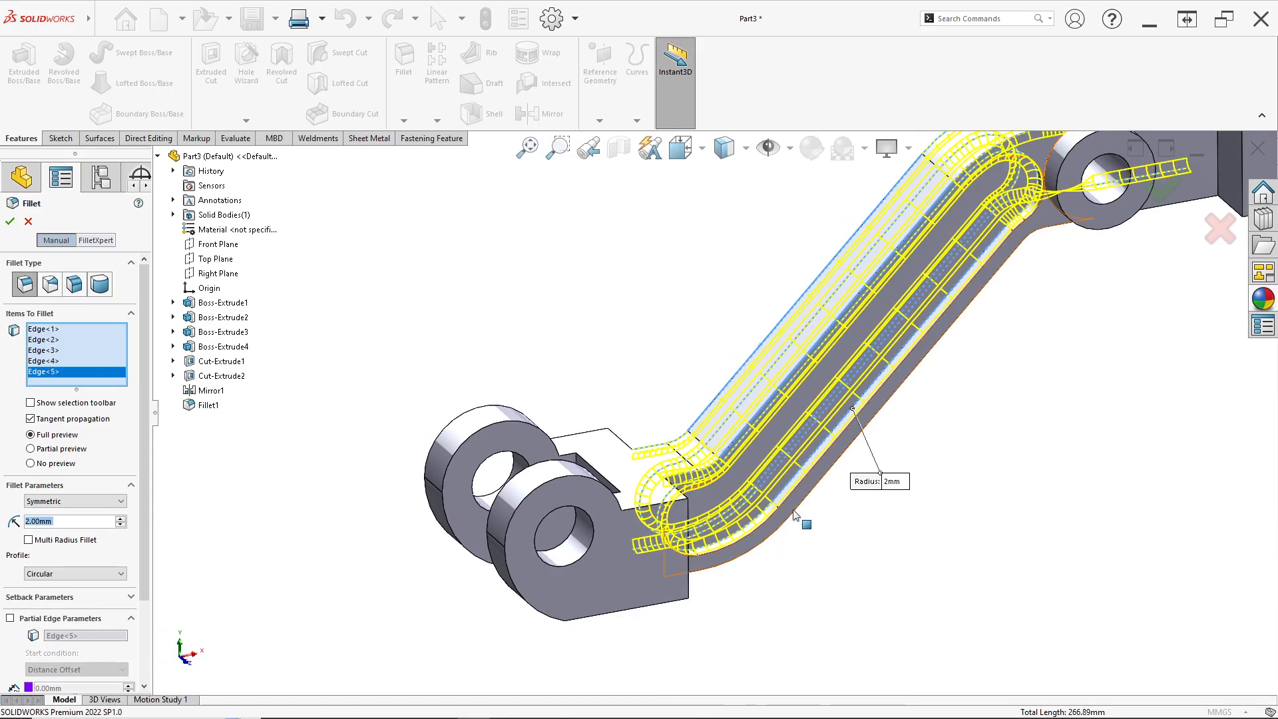
{"action": "scroll", "coordinate": [795, 514], "scroll_direction": "down", "scroll_amount": 3}
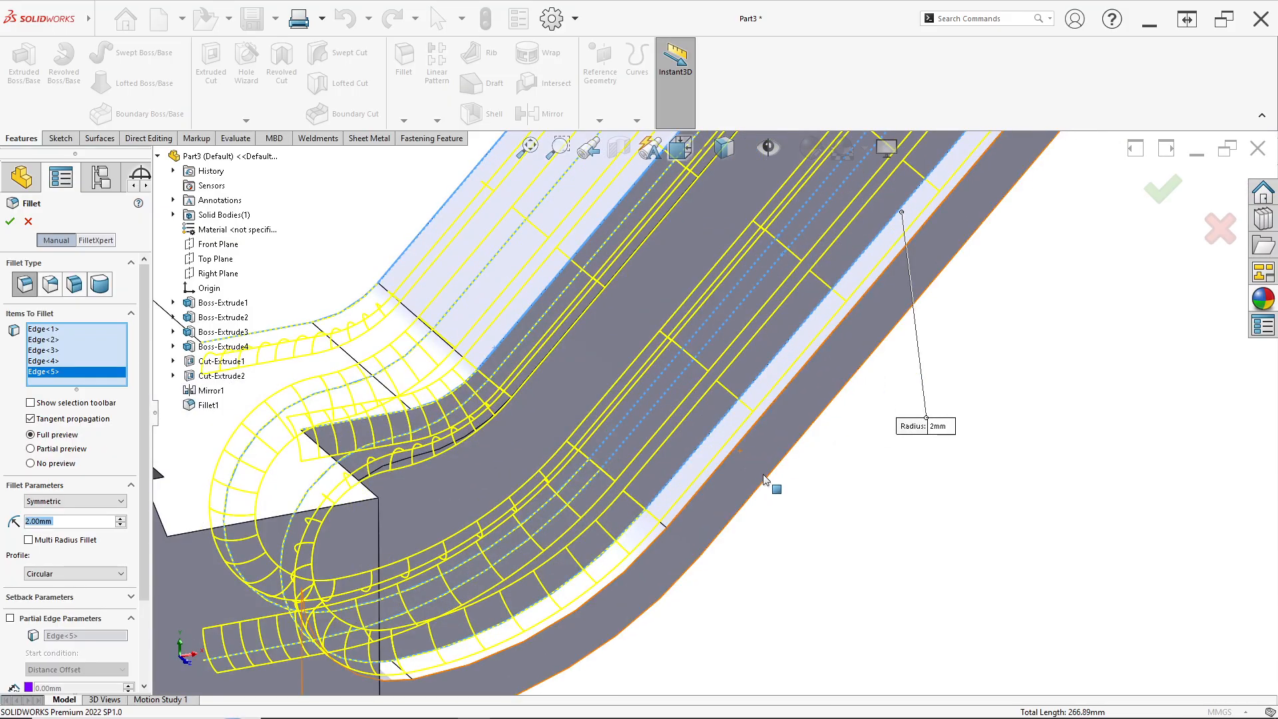
{"action": "left_click", "coordinate": [761, 490]}
{"action": "scroll", "coordinate": [766, 504], "scroll_direction": "up", "scroll_amount": 6}
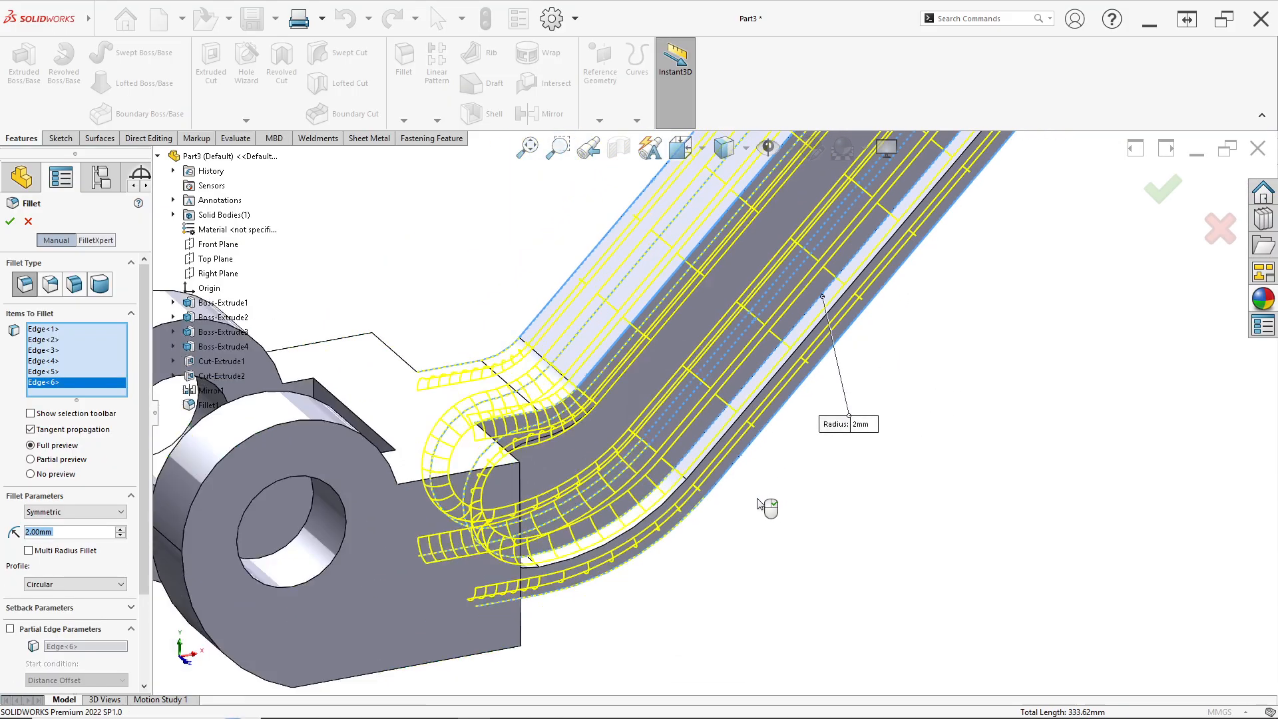
{"action": "scroll", "coordinate": [844, 326], "scroll_direction": "down", "scroll_amount": 6}
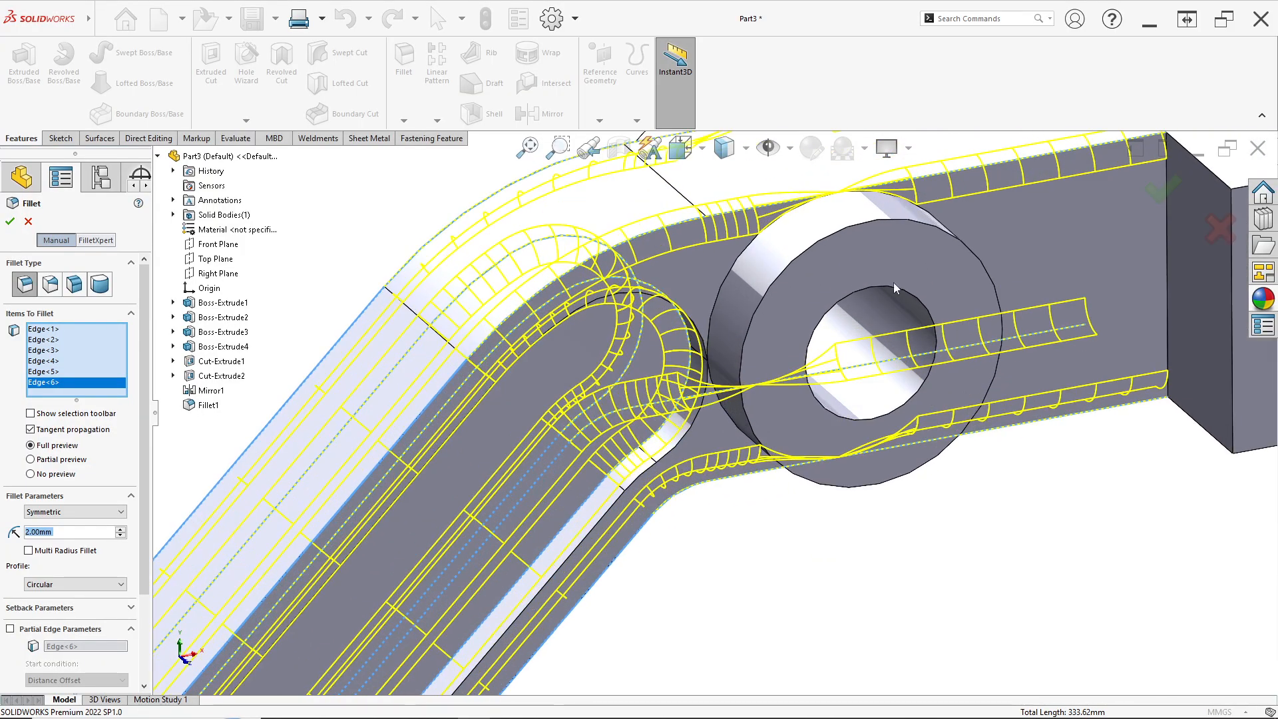
{"action": "left_click", "coordinate": [975, 295]}
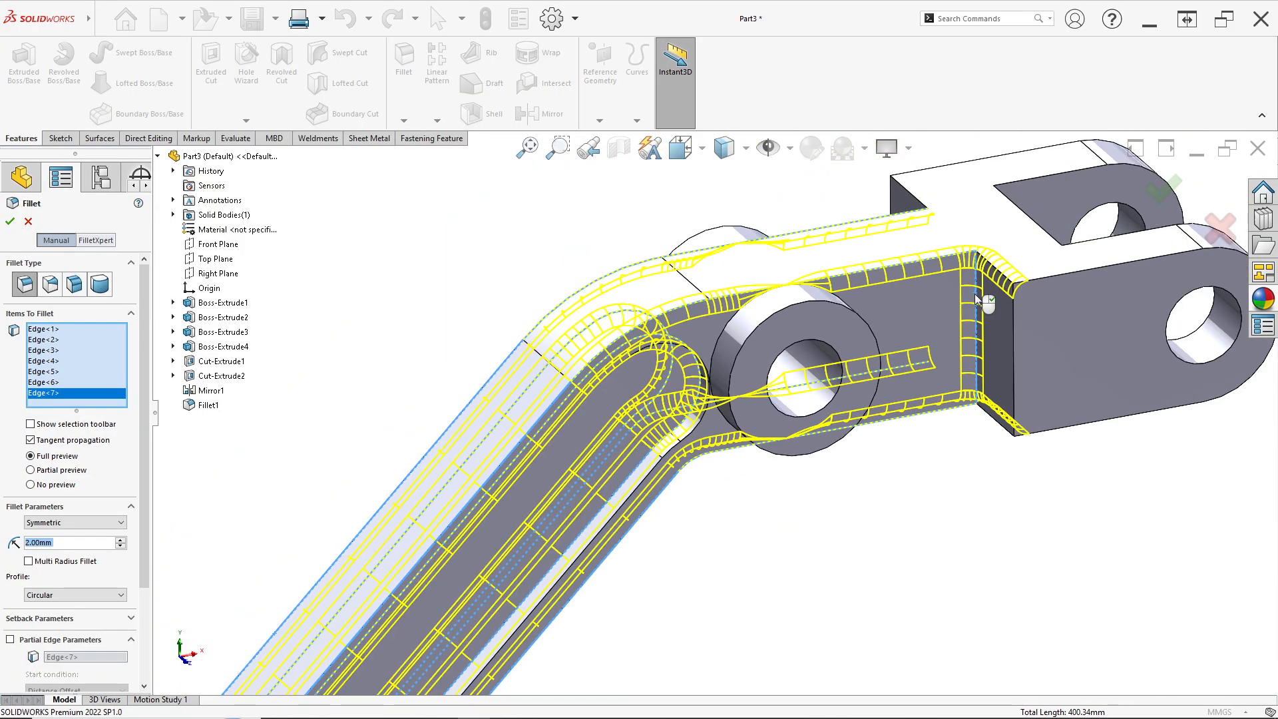
{"action": "left_click", "coordinate": [1013, 344]}
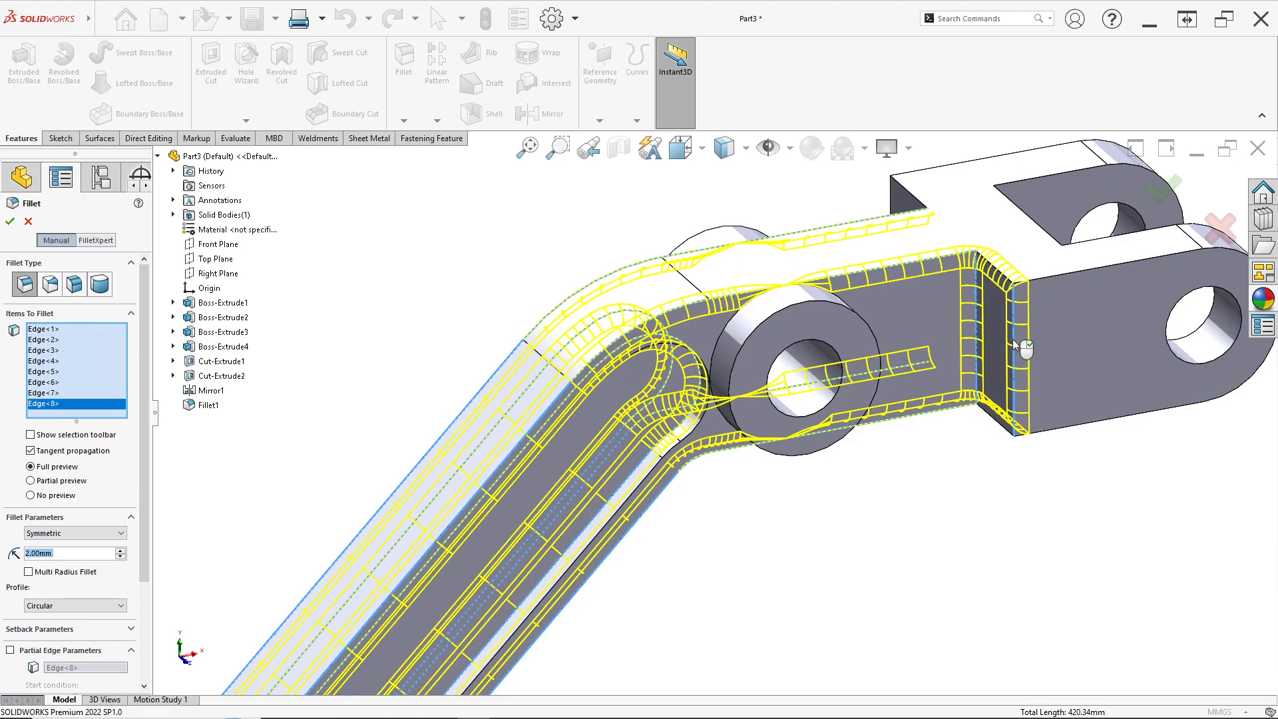
Add the edges of the upper clevis end's slot and block to the 2 mm fillet selection
{"action": "left_click", "coordinate": [1040, 278]}
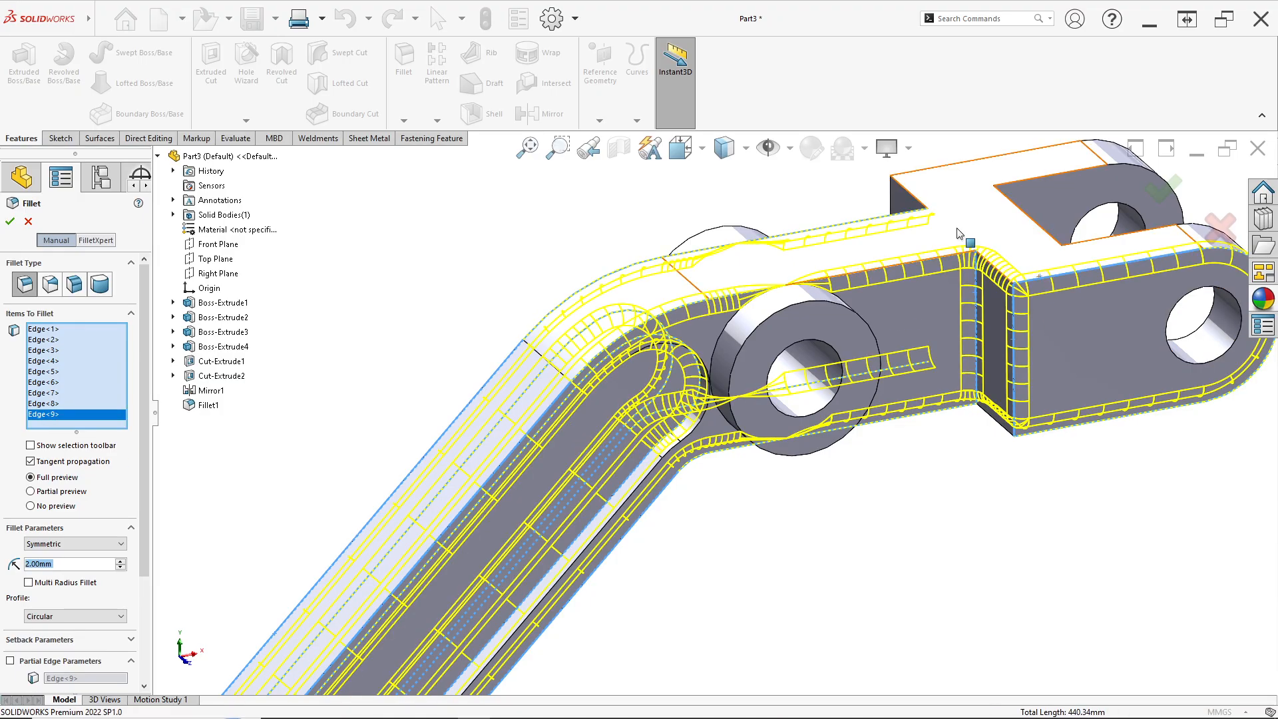
{"action": "left_click", "coordinate": [927, 175]}
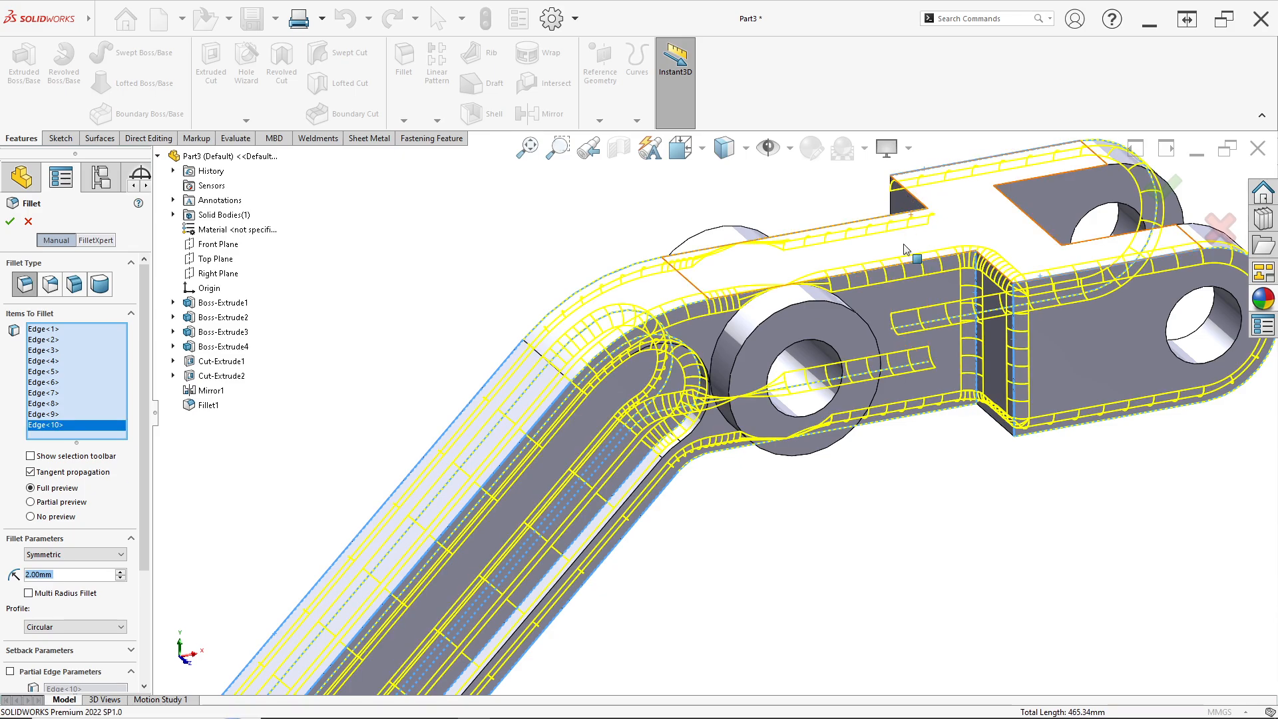
{"action": "middle_click_drag", "start_coordinate": [902, 188], "coordinate": [817, 256]}
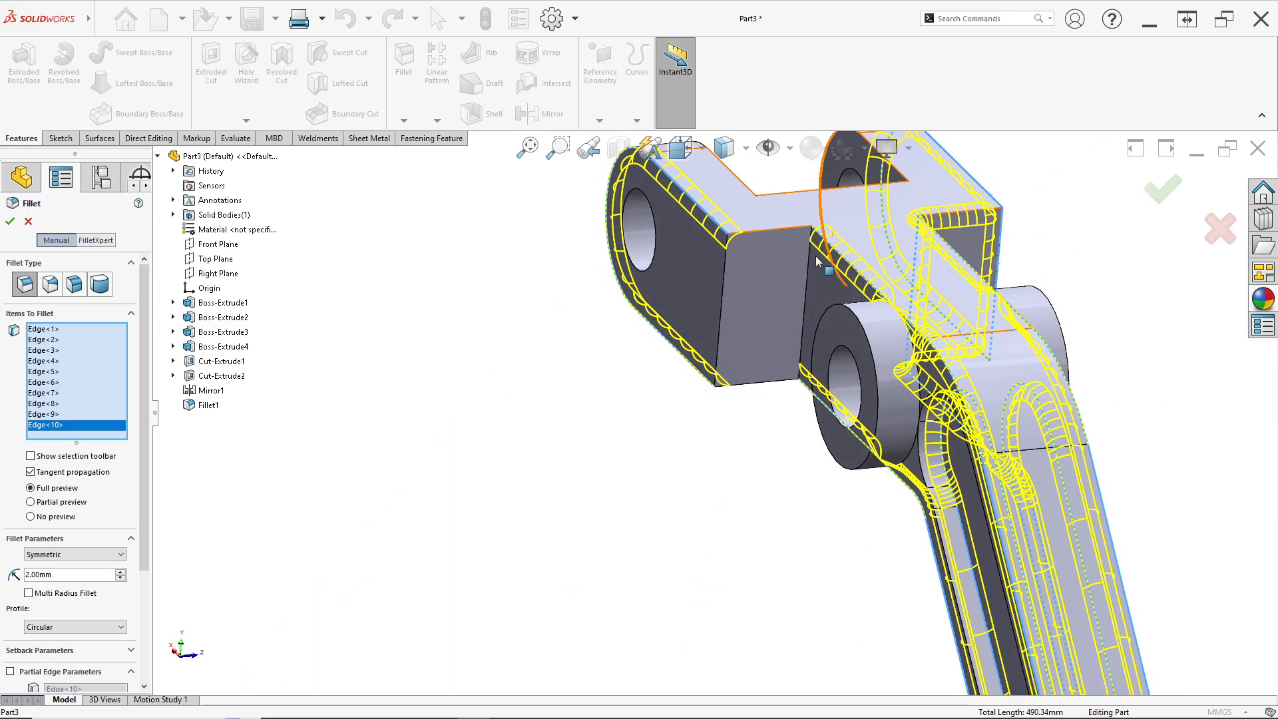
{"action": "left_click", "coordinate": [809, 259]}
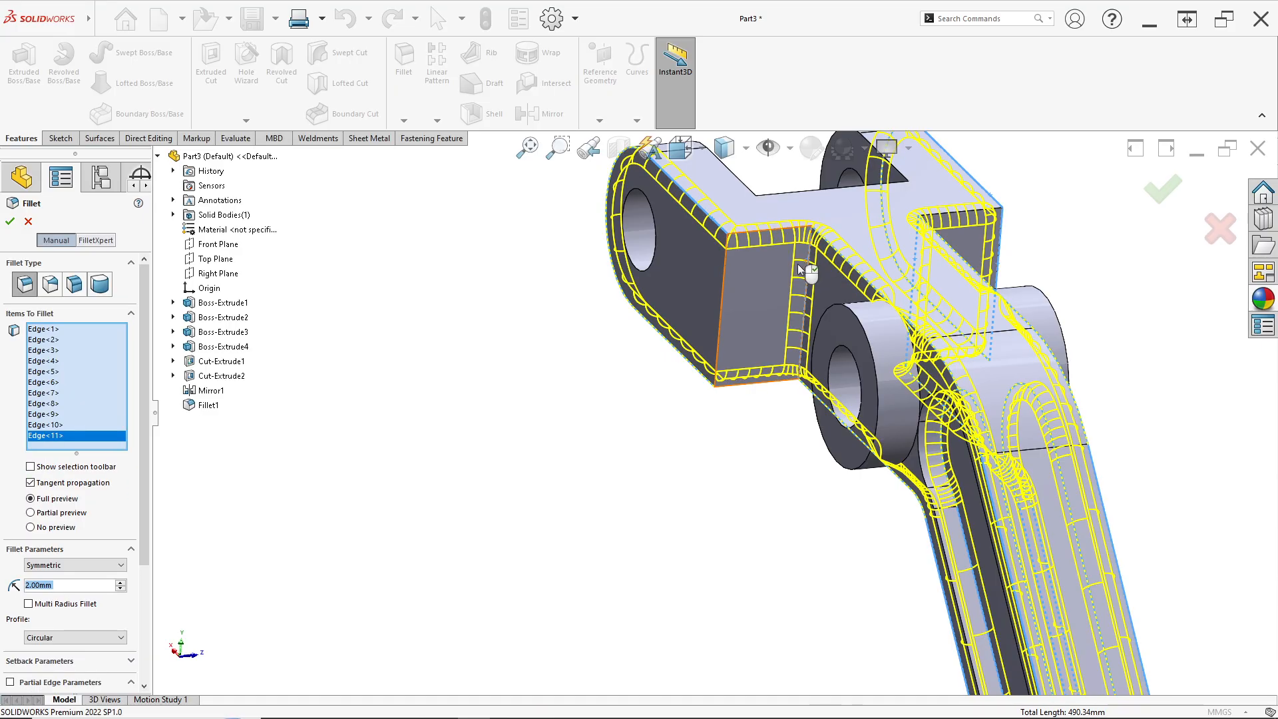
{"action": "left_click", "coordinate": [719, 310]}
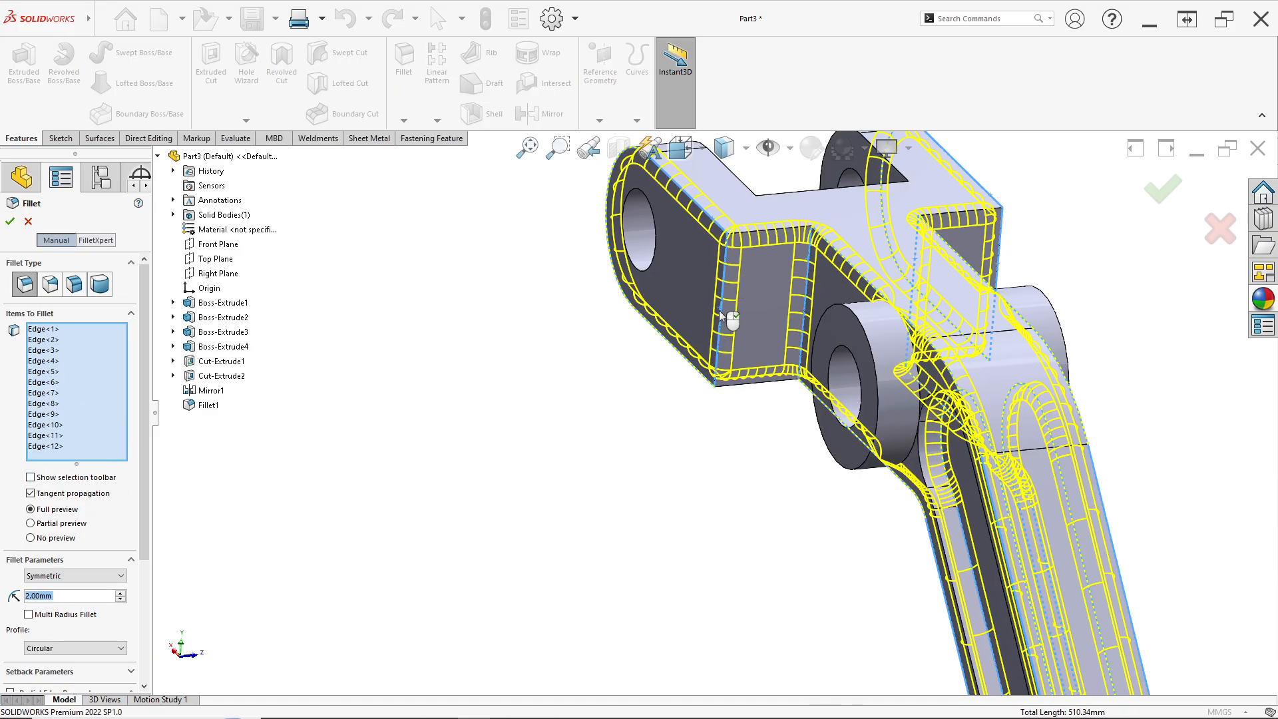
{"action": "left_click", "coordinate": [918, 349]}
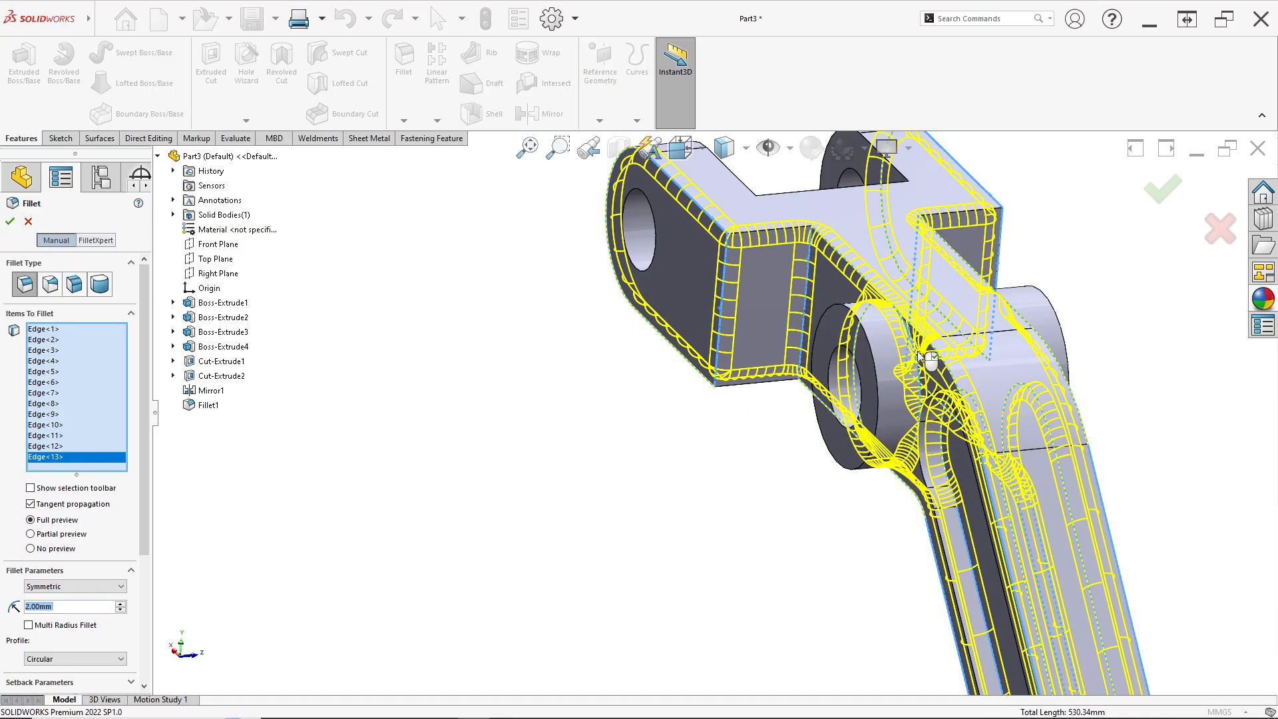
{"action": "middle_click_drag", "start_coordinate": [953, 426], "coordinate": [893, 391]}
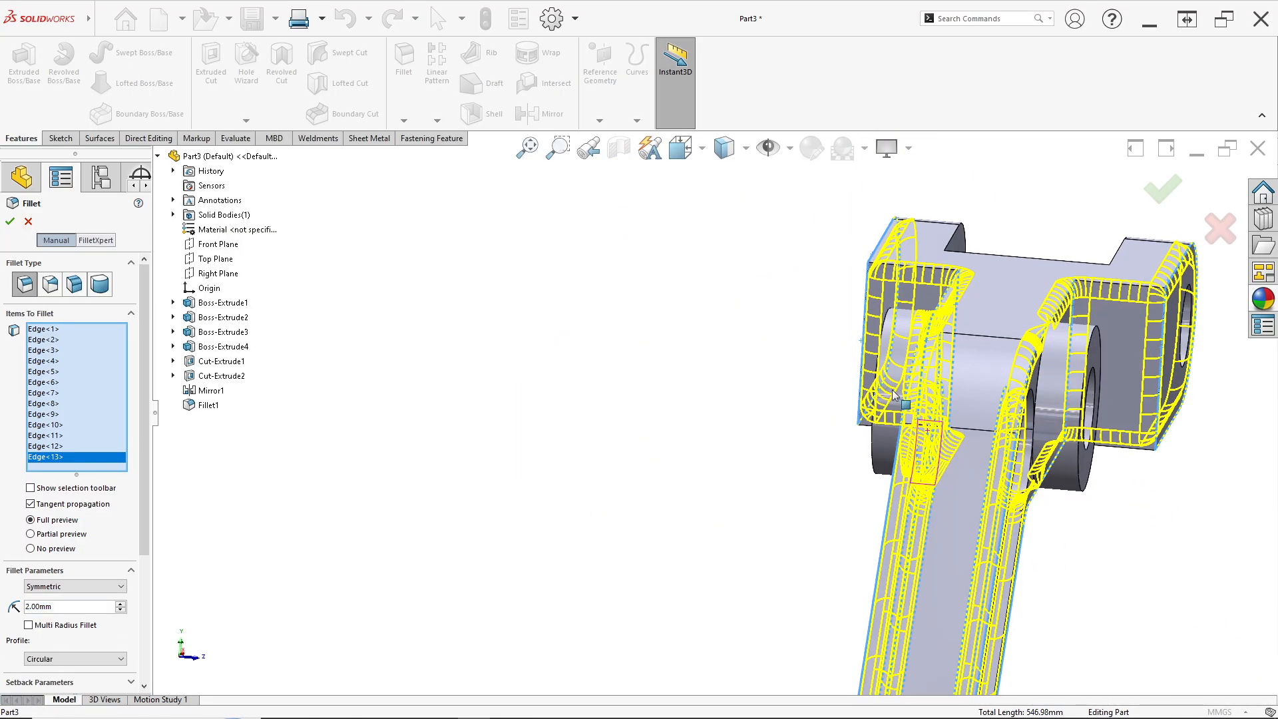
{"action": "left_click", "coordinate": [1019, 426]}
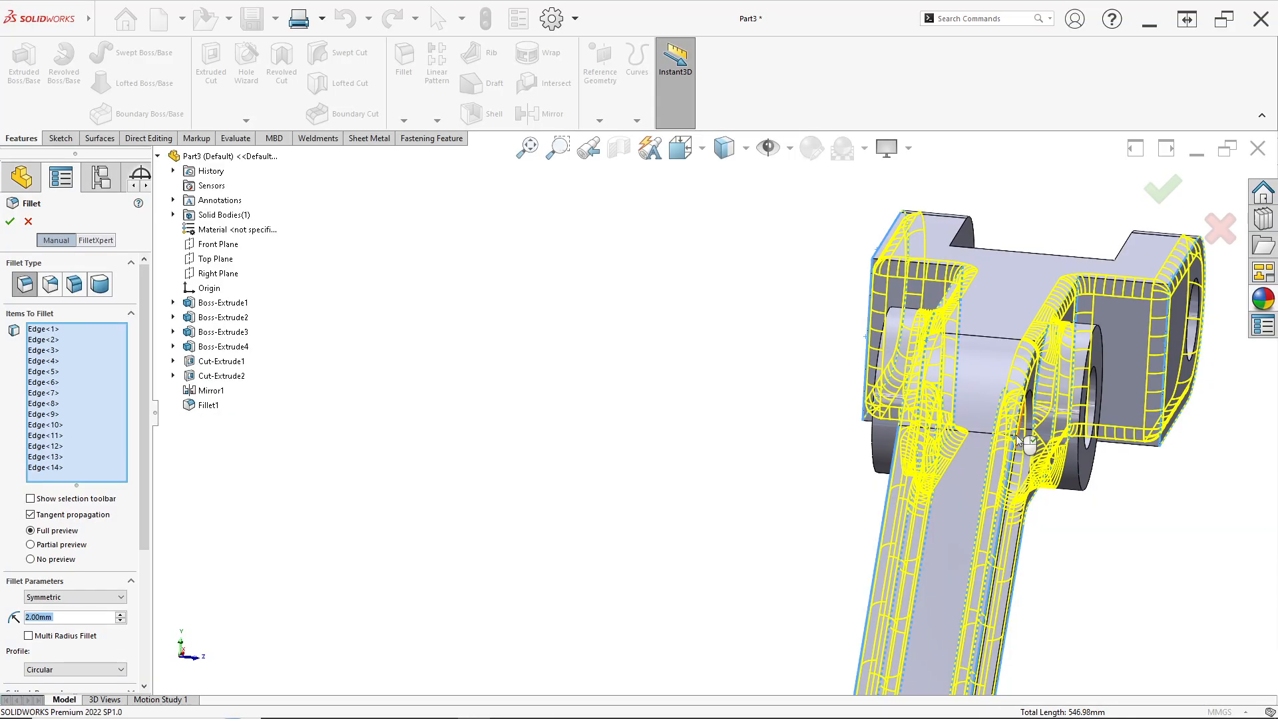
Add the edges where the lower clevis end's block meets the arm to the 2 mm fillet selection
{"action": "scroll", "coordinate": [970, 508], "scroll_direction": "up", "scroll_amount": 7}
{"action": "middle_click_drag", "start_coordinate": [812, 538], "coordinate": [690, 586]}
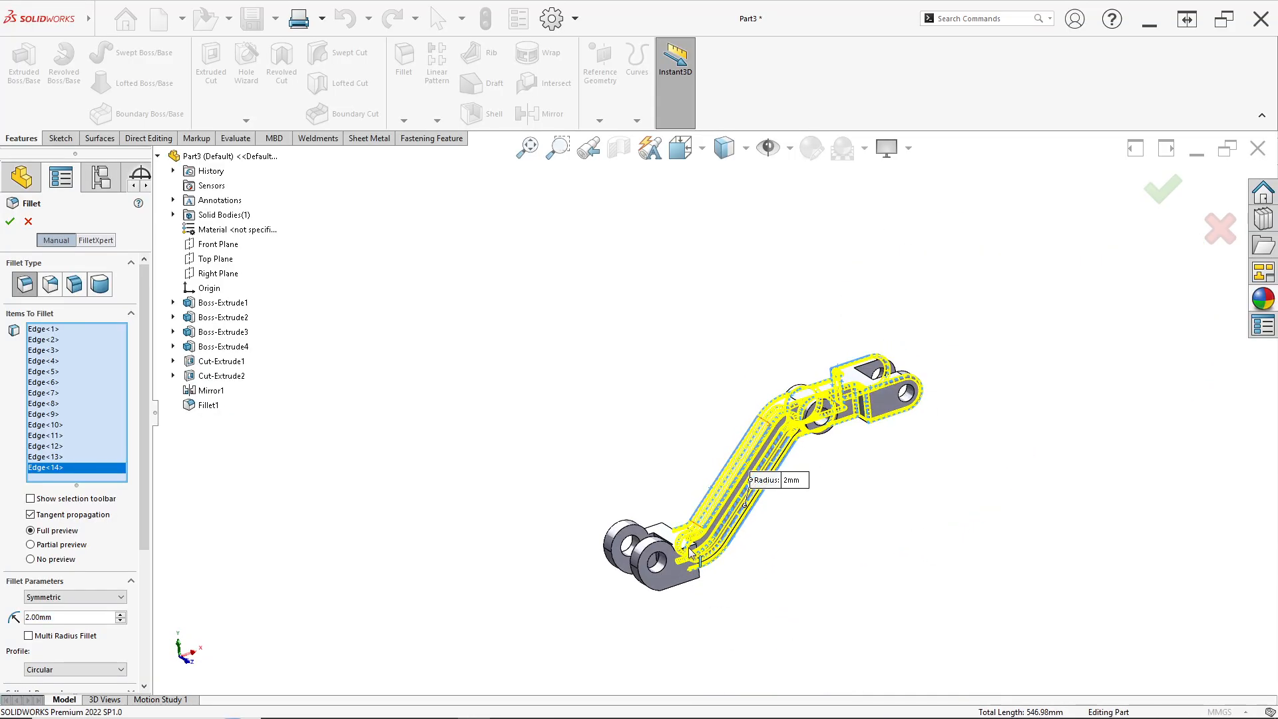
{"action": "scroll", "coordinate": [690, 553], "scroll_direction": "down", "scroll_amount": 6}
{"action": "left_click", "coordinate": [730, 410]}
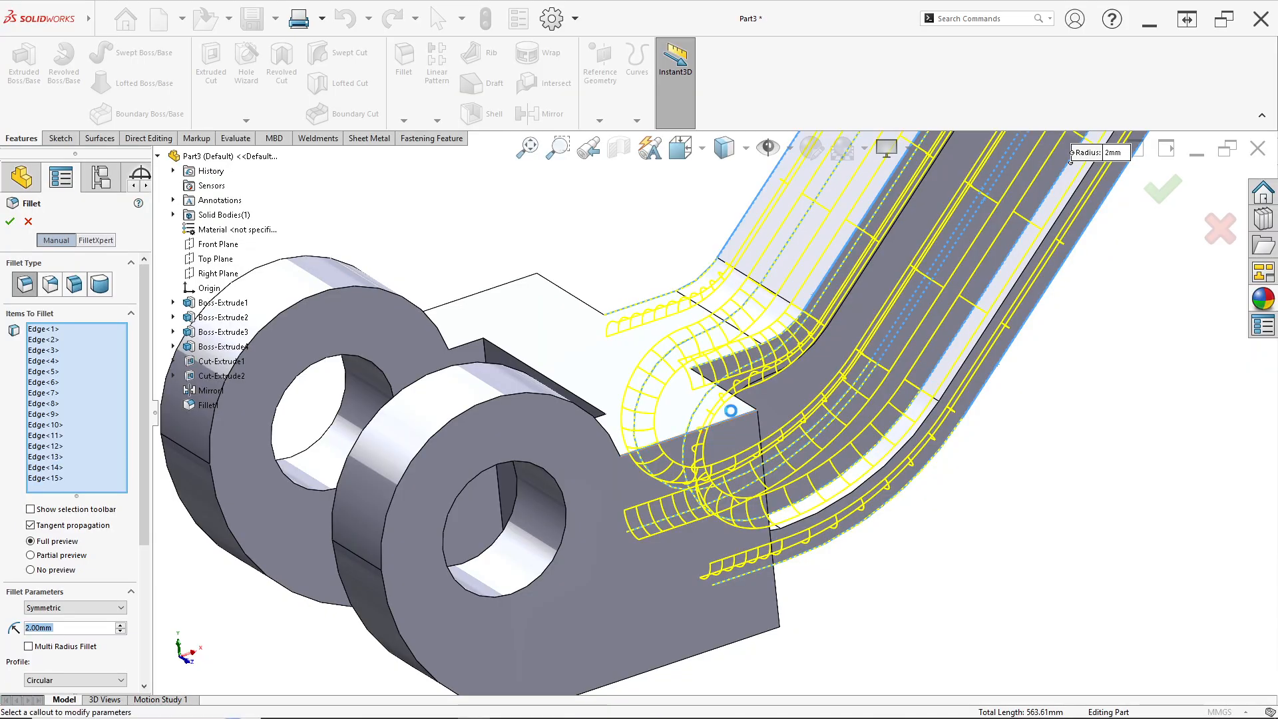
{"action": "left_click", "coordinate": [745, 404]}
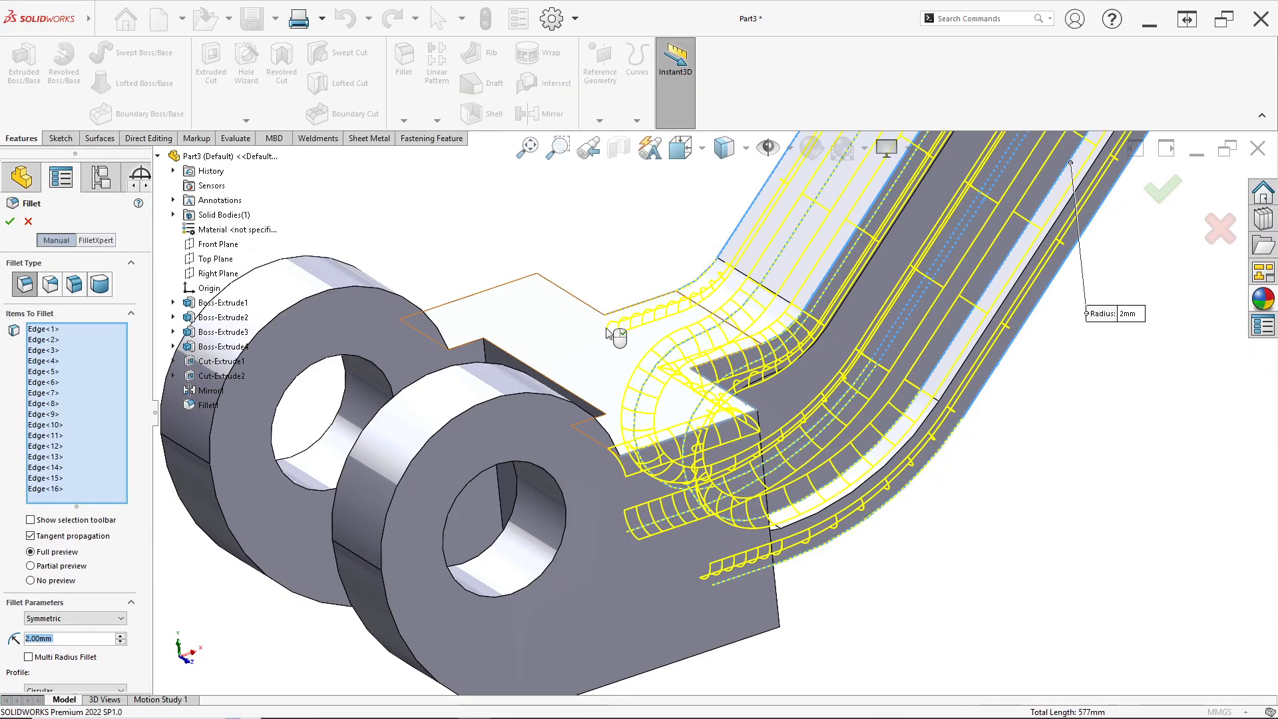
{"action": "left_click", "coordinate": [499, 291]}
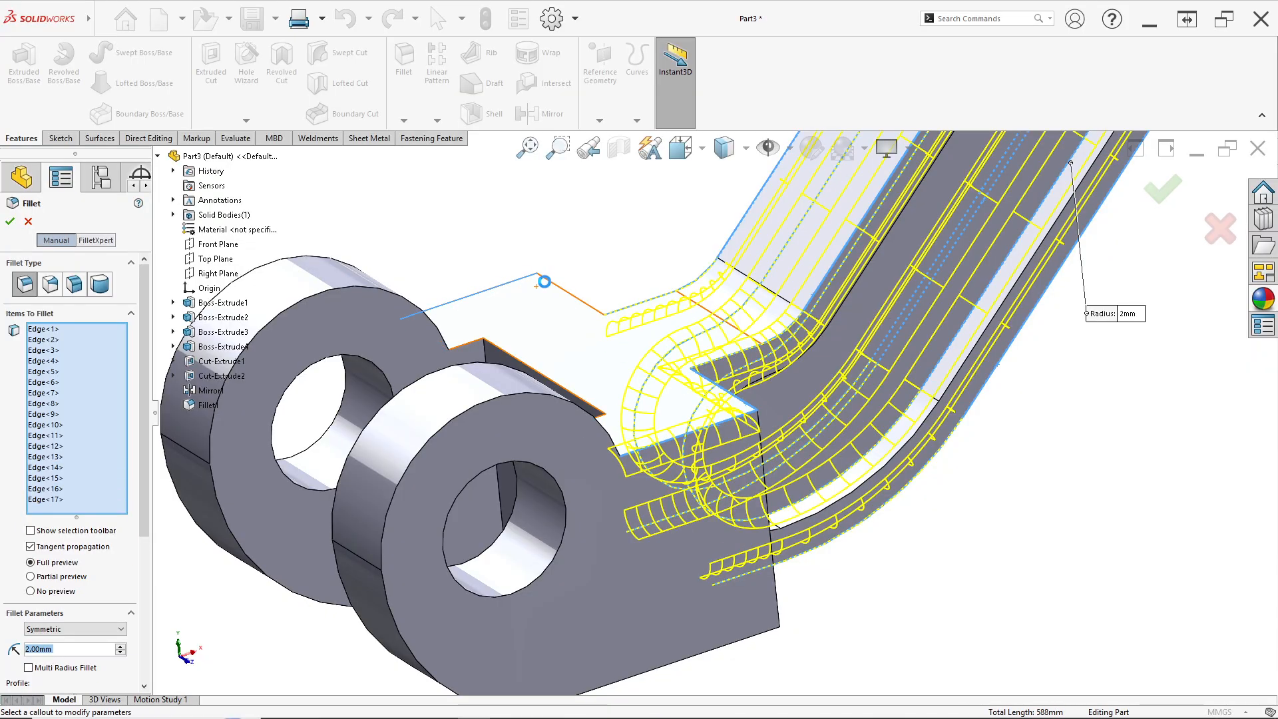
{"action": "left_click", "coordinate": [579, 301]}
{"action": "middle_click_drag", "start_coordinate": [578, 301], "coordinate": [607, 434]}
{"action": "left_click", "coordinate": [611, 402]}
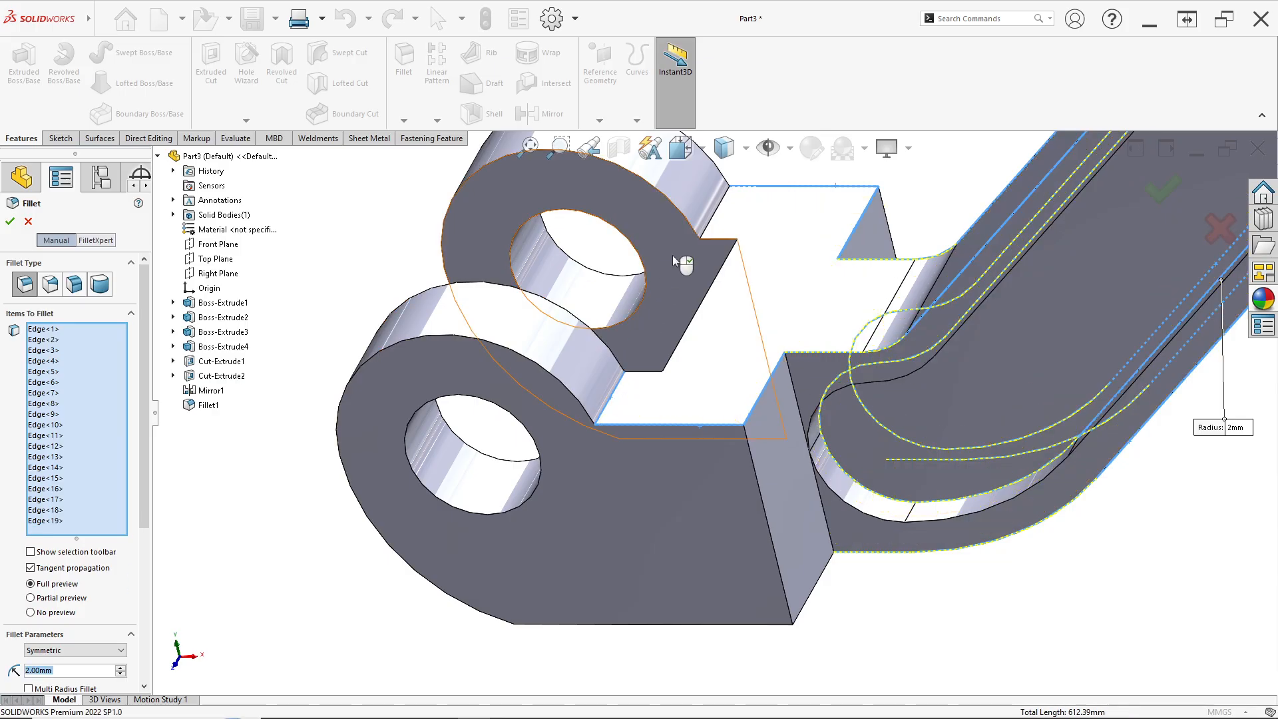
{"action": "left_click", "coordinate": [605, 408]}
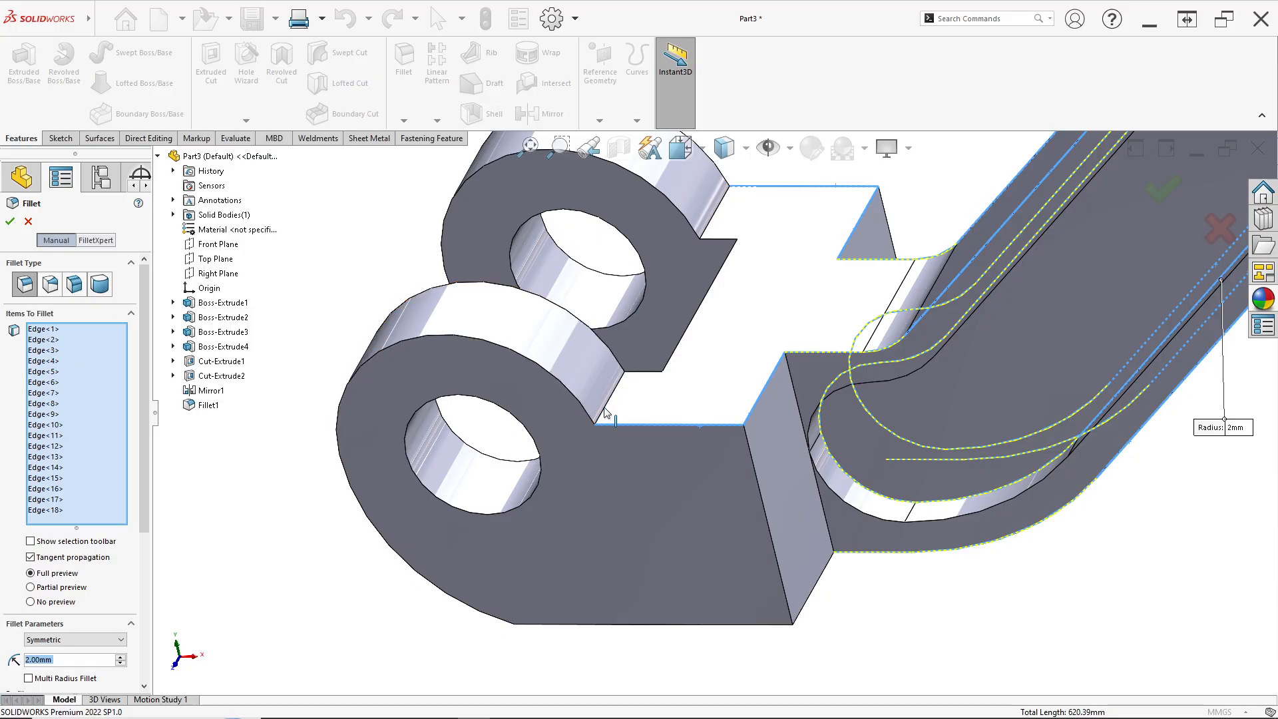
Add the lower end block's bottom and side edges to the 2 mm fillet selection
{"action": "scroll", "coordinate": [764, 469], "scroll_direction": "up", "scroll_amount": 2}
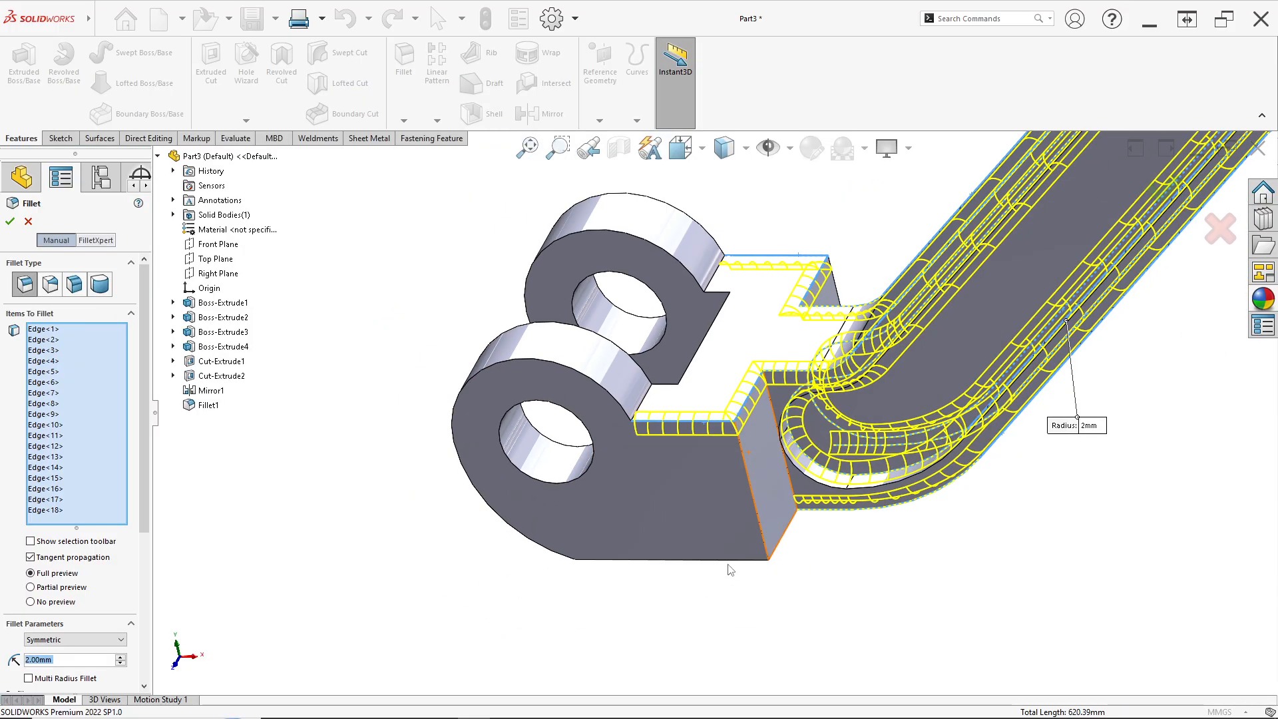
{"action": "left_click", "coordinate": [739, 560]}
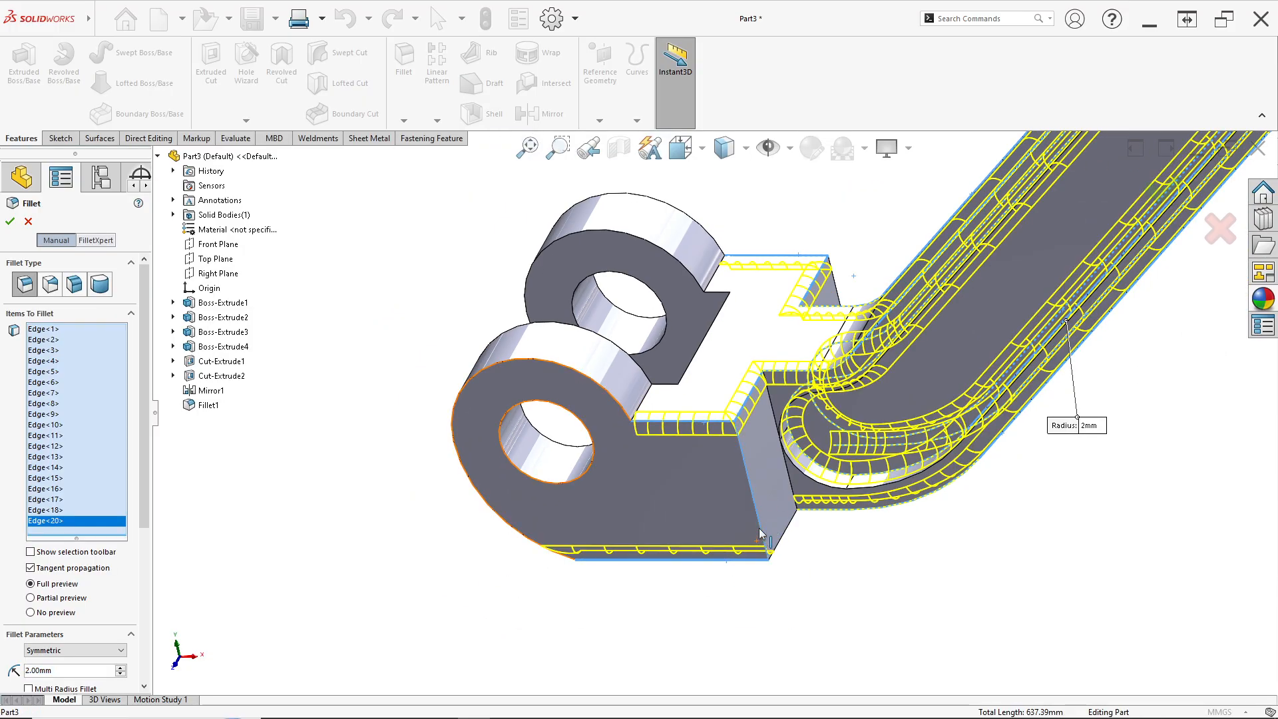
{"action": "left_click", "coordinate": [780, 542]}
{"action": "left_click", "coordinate": [792, 514]}
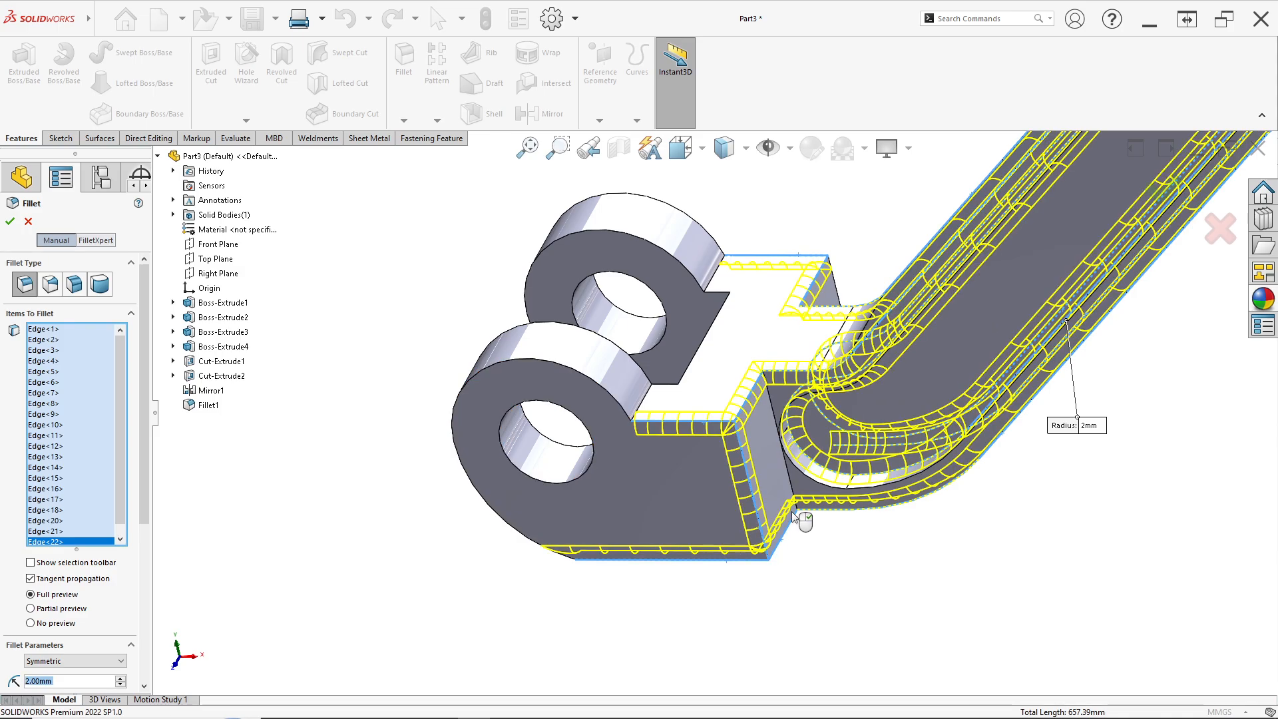
{"action": "left_click", "coordinate": [786, 470]}
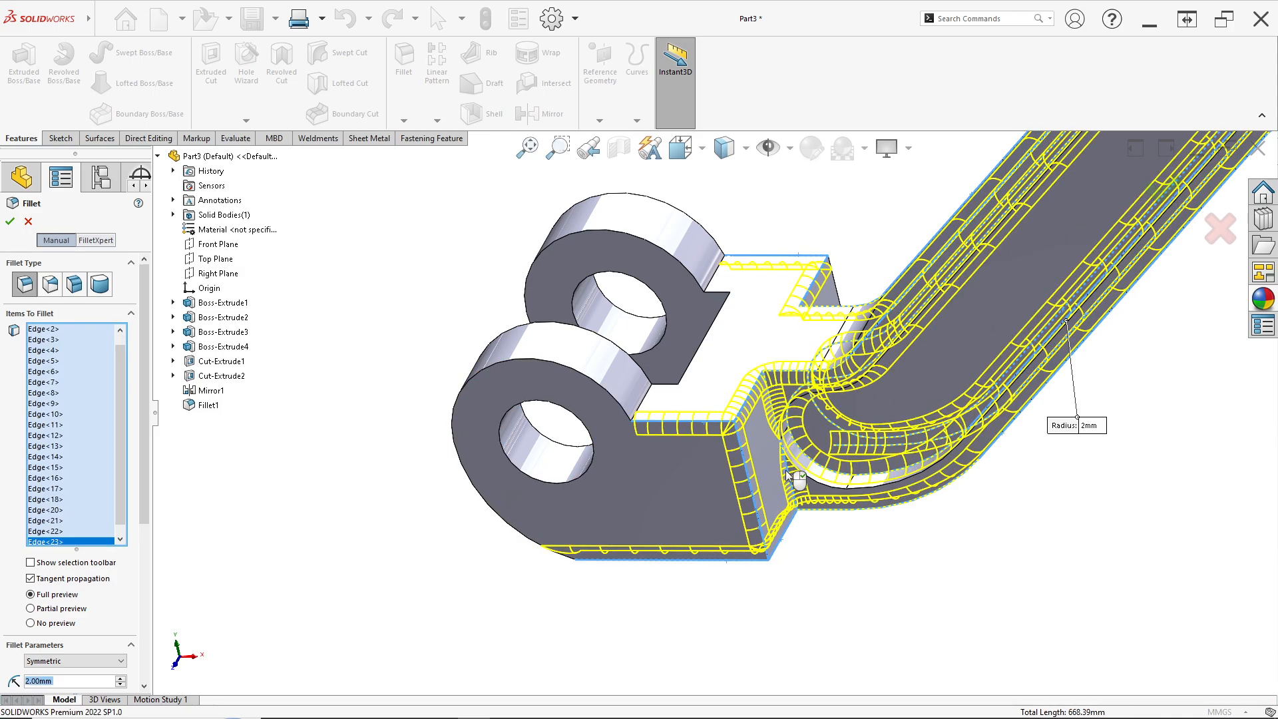
{"action": "middle_click_drag", "start_coordinate": [785, 475], "coordinate": [655, 493]}
{"action": "left_click", "coordinate": [650, 494]}
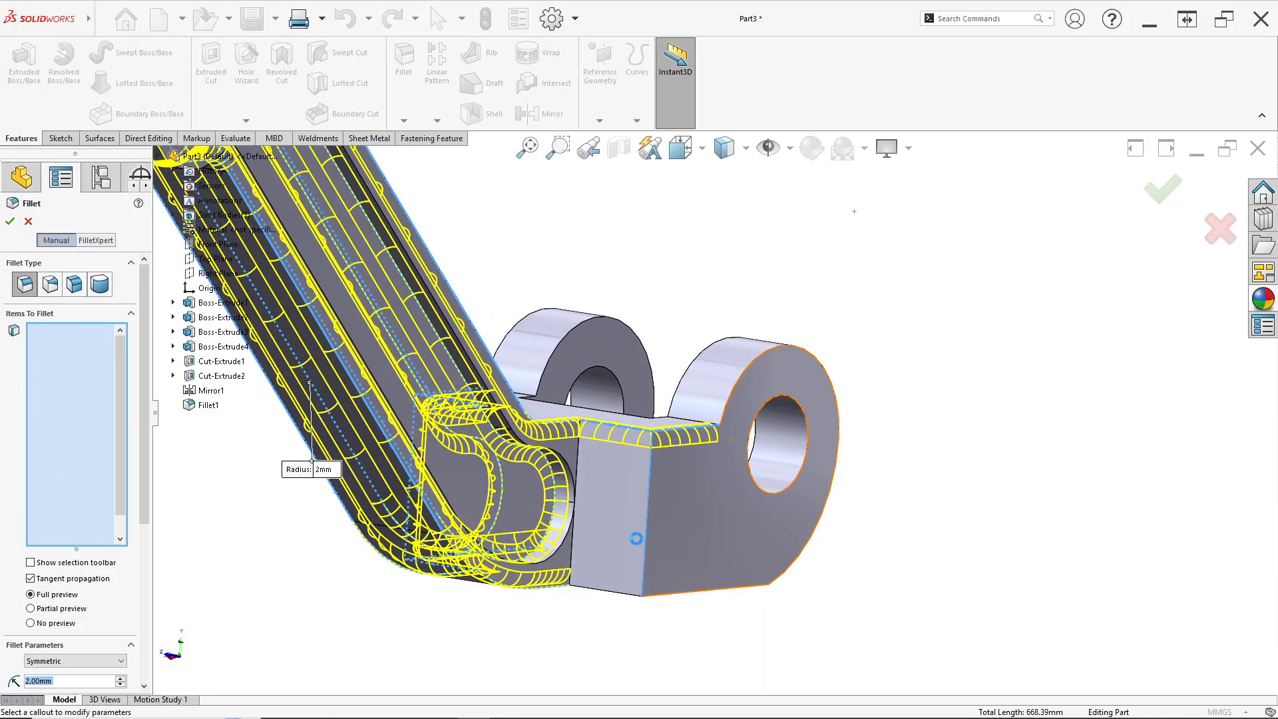
Add the remaining edges of the lower clevis lugs and block, then apply the 2 mm fillet
{"action": "left_click", "coordinate": [615, 591]}
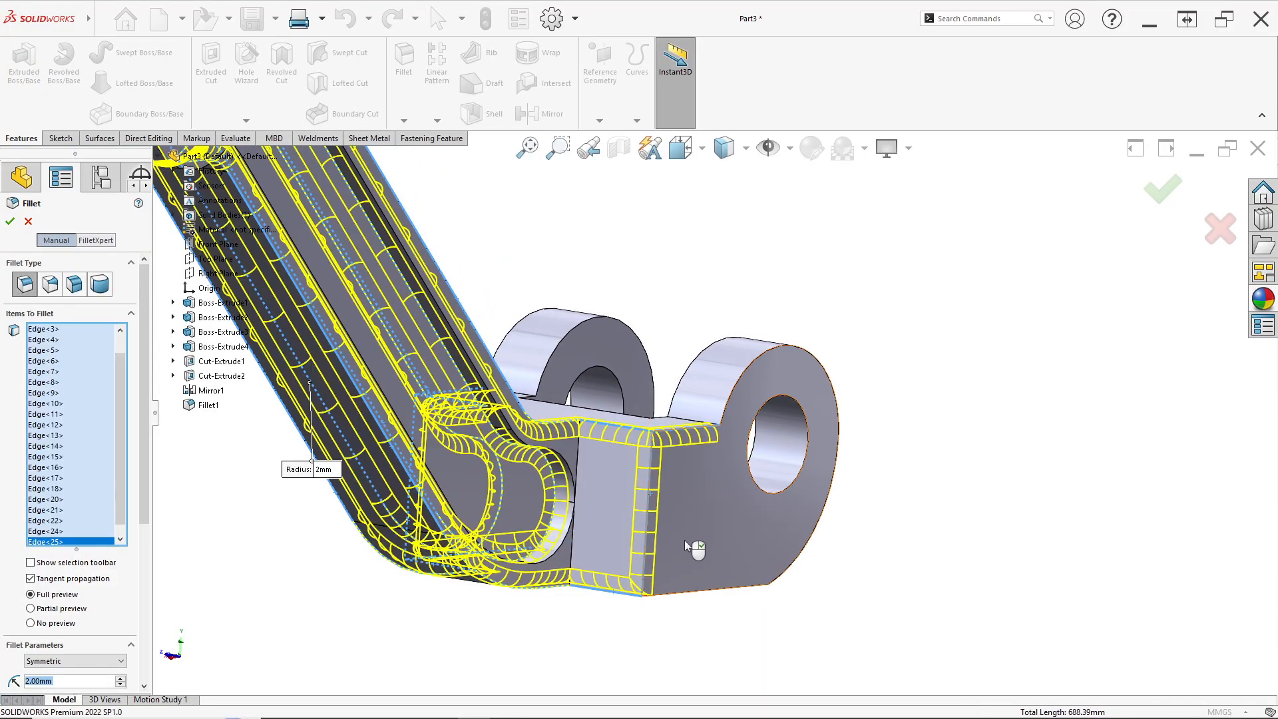
{"action": "middle_click_drag", "start_coordinate": [679, 544], "coordinate": [694, 593]}
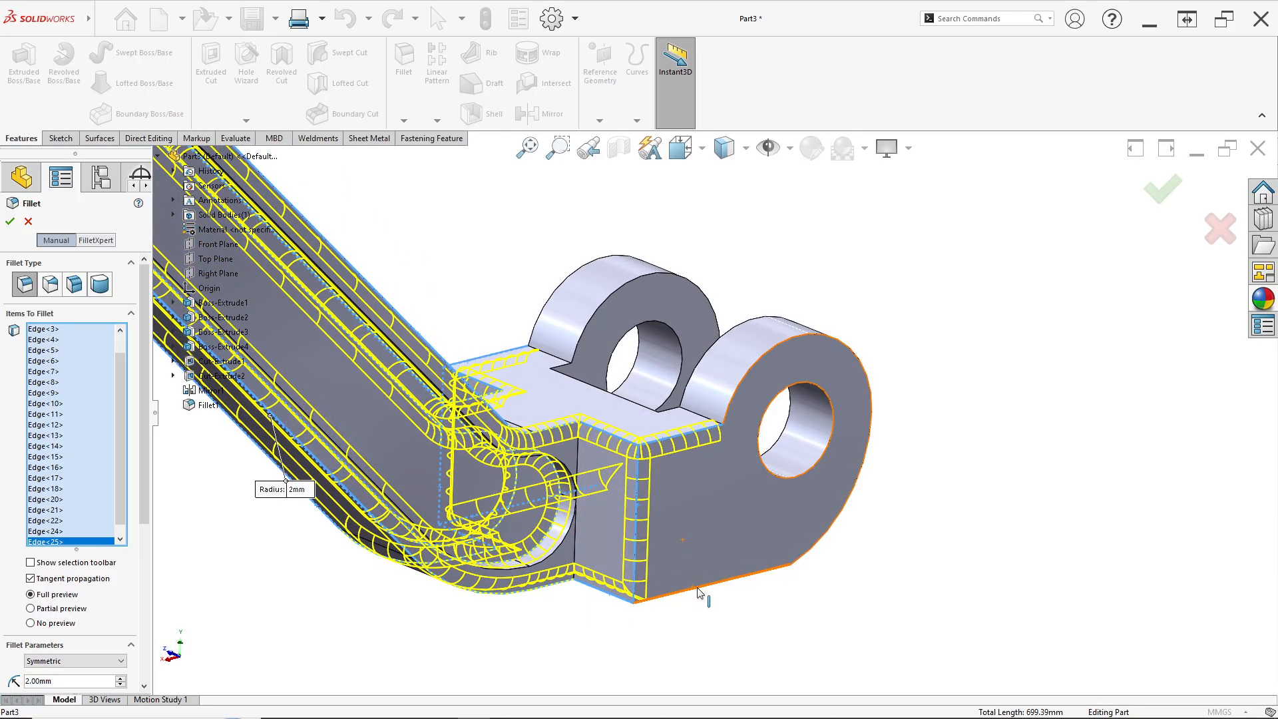
{"action": "left_click", "coordinate": [699, 592]}
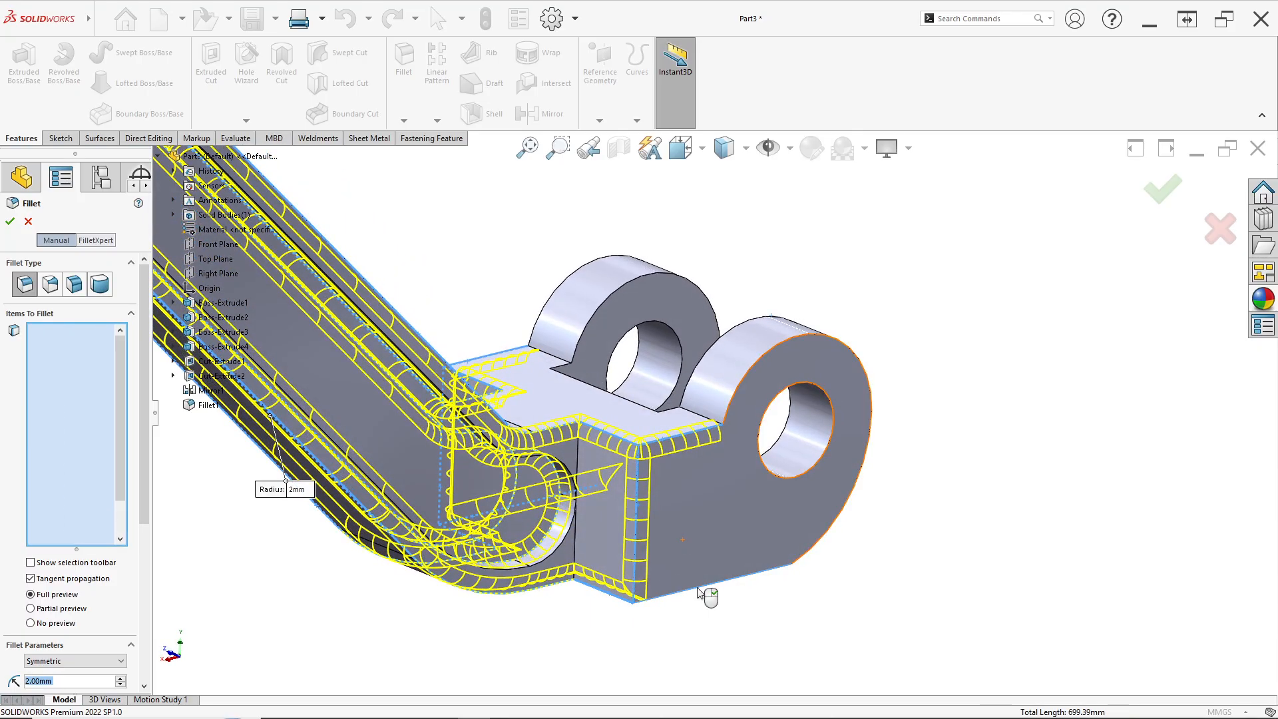
{"action": "left_click", "coordinate": [751, 376]}
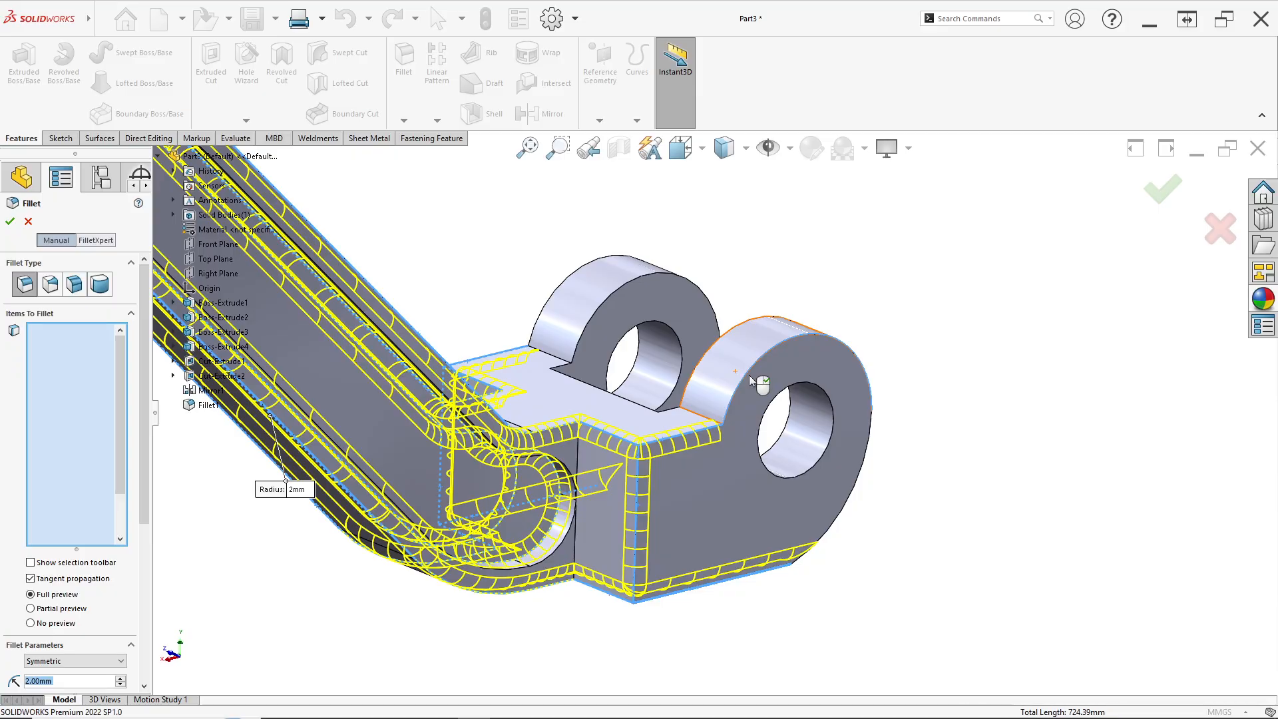
{"action": "left_click", "coordinate": [551, 304]}
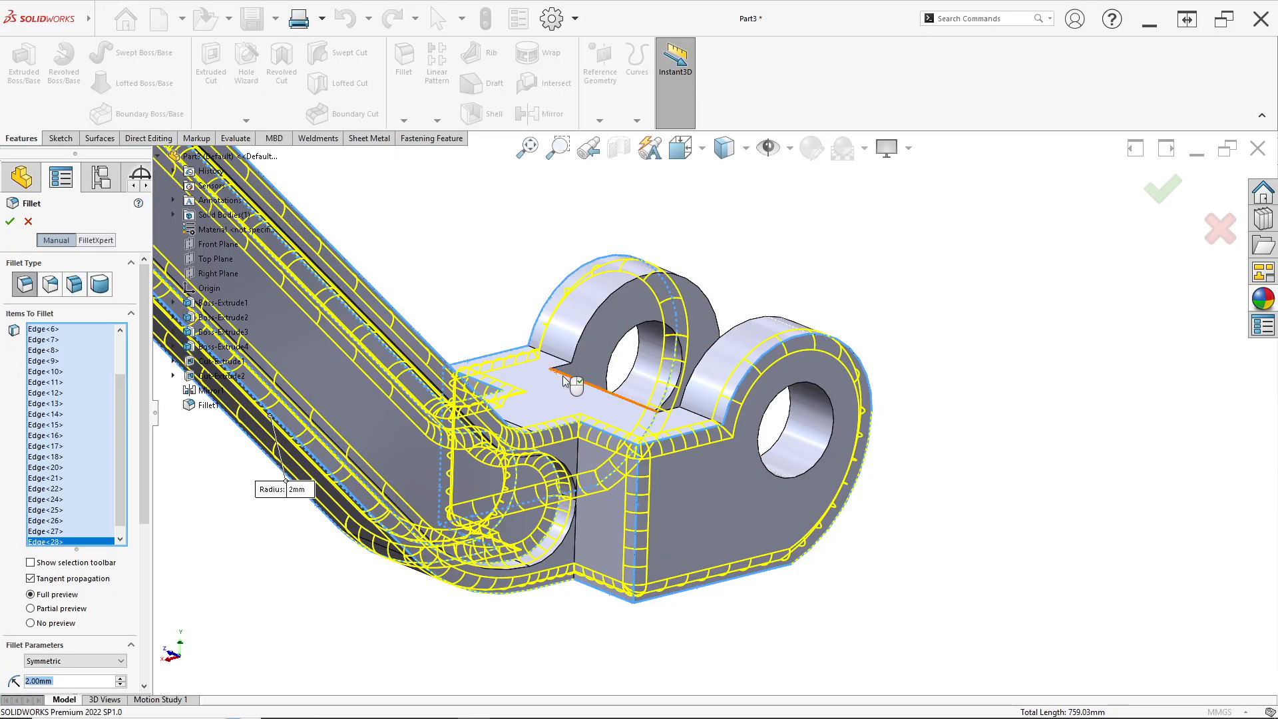
{"action": "middle_click_drag", "start_coordinate": [565, 372], "coordinate": [589, 448]}
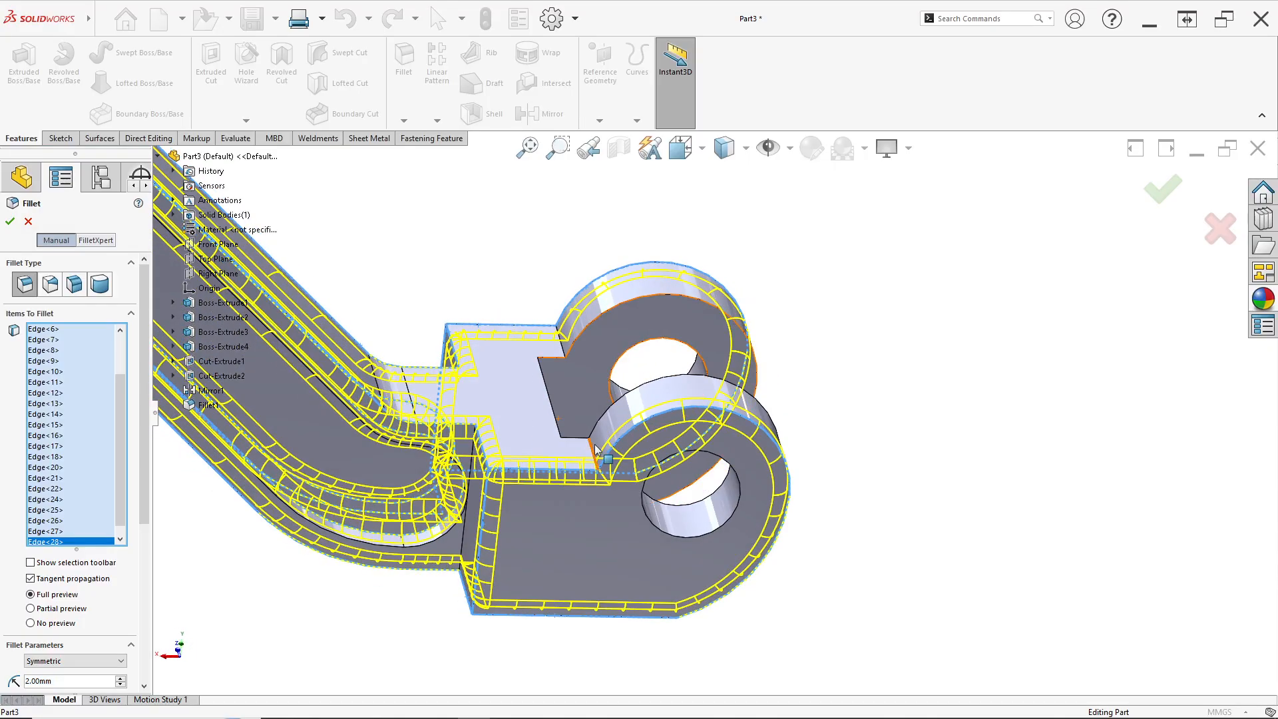
{"action": "left_click", "coordinate": [593, 451]}
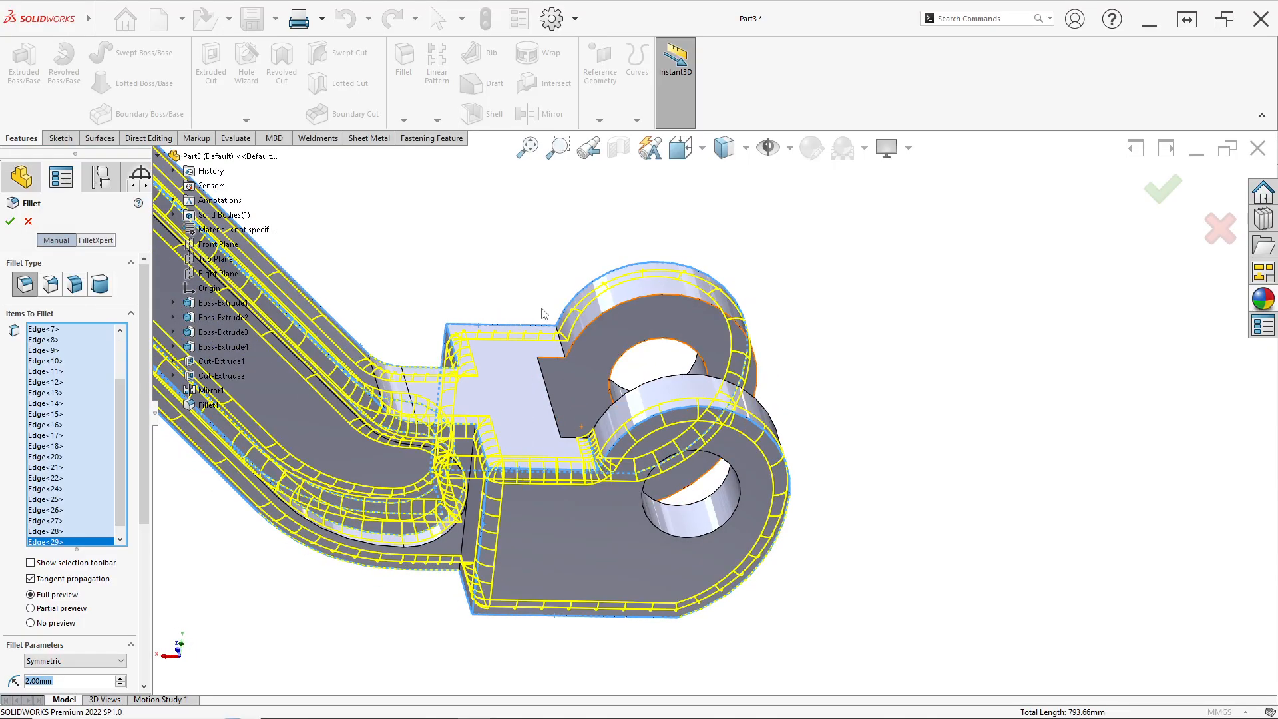
{"action": "left_click", "coordinate": [564, 347]}
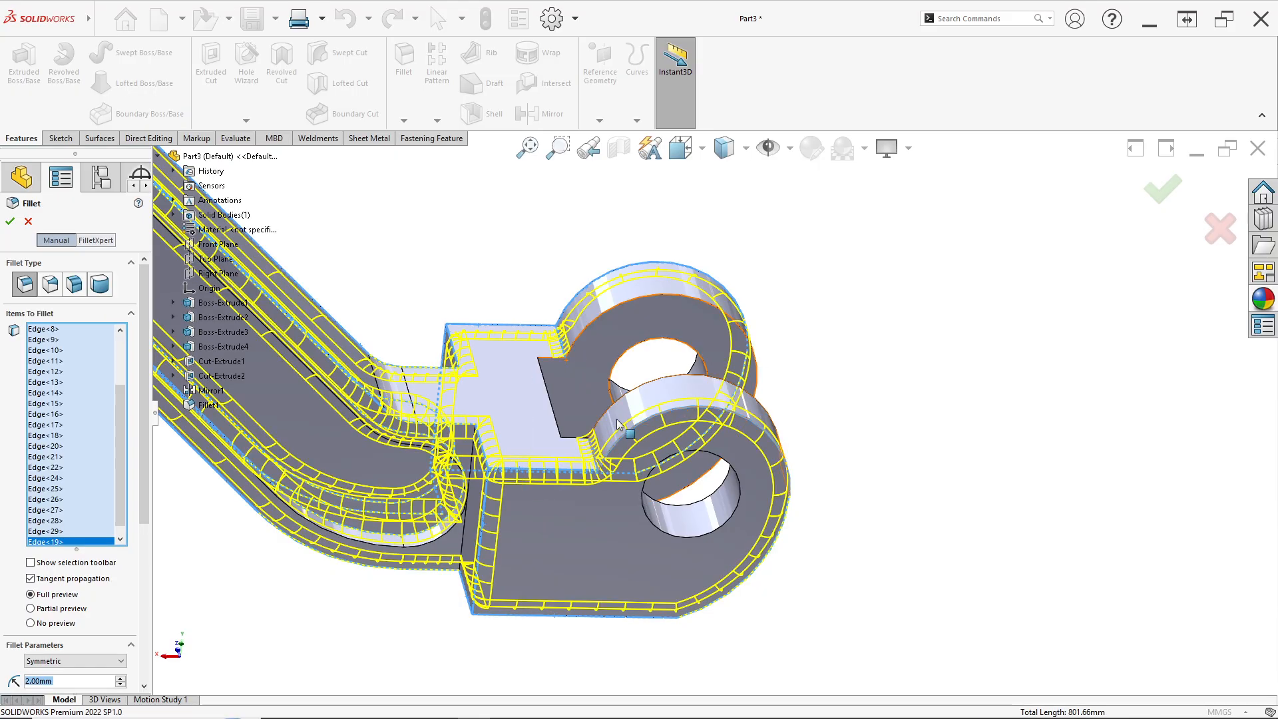
{"action": "middle_click_drag", "start_coordinate": [617, 418], "coordinate": [379, 505]}
{"action": "left_click", "coordinate": [10, 221]}
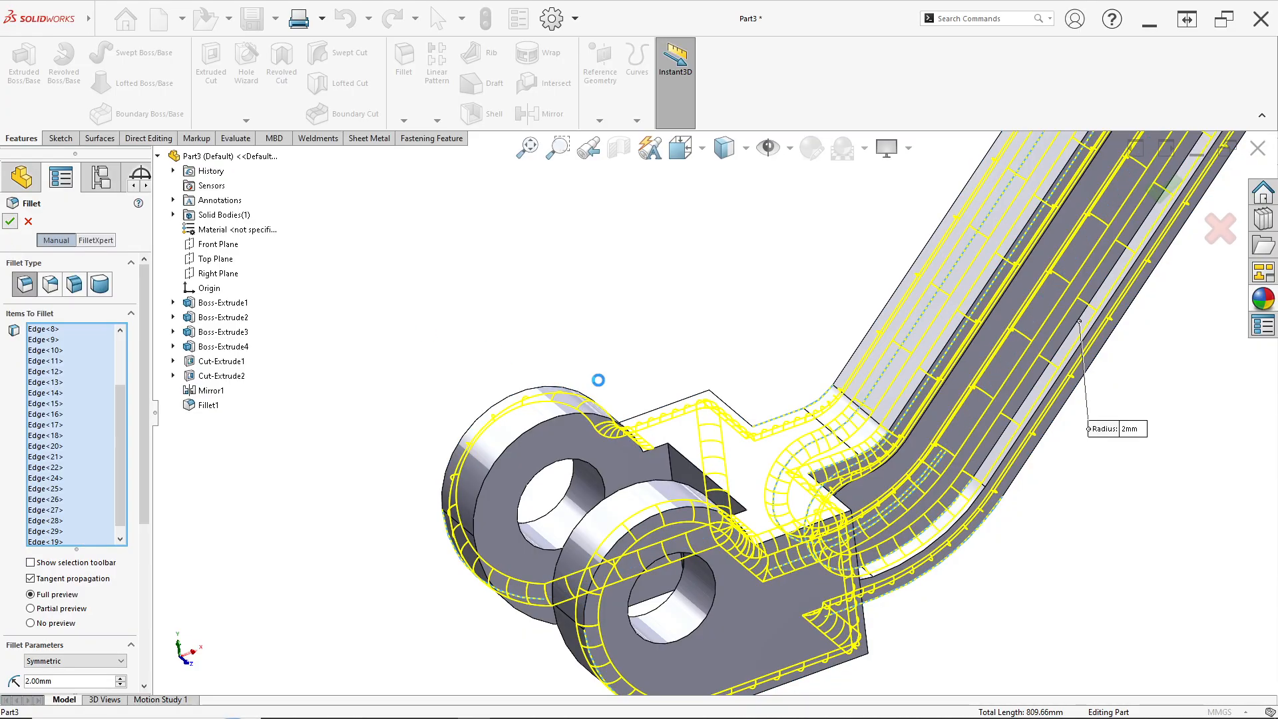
{"action": "scroll", "coordinate": [799, 413], "scroll_direction": "up", "scroll_amount": 5}
{"action": "middle_click_drag", "start_coordinate": [799, 413], "coordinate": [844, 386]}
{"action": "middle_click_drag", "start_coordinate": [993, 236], "coordinate": [856, 343]}
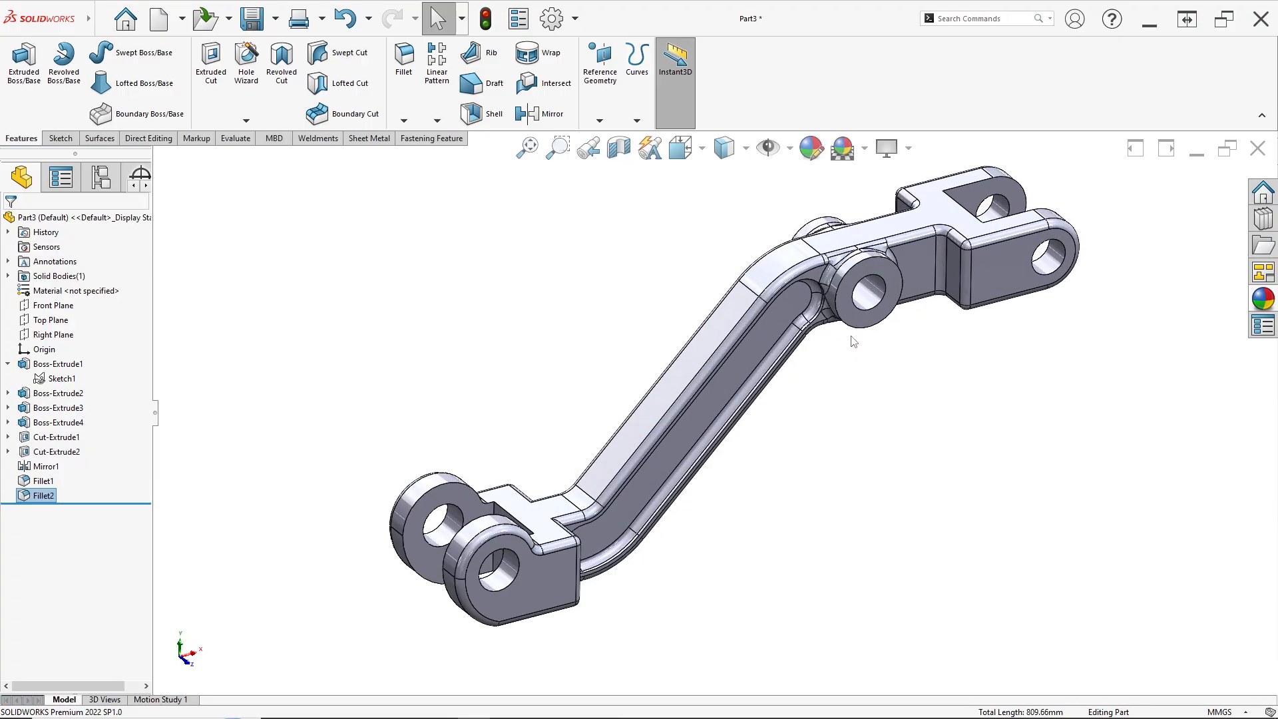
{"action": "key", "text": "space"}
{"action": "left_click", "coordinate": [530, 442]}
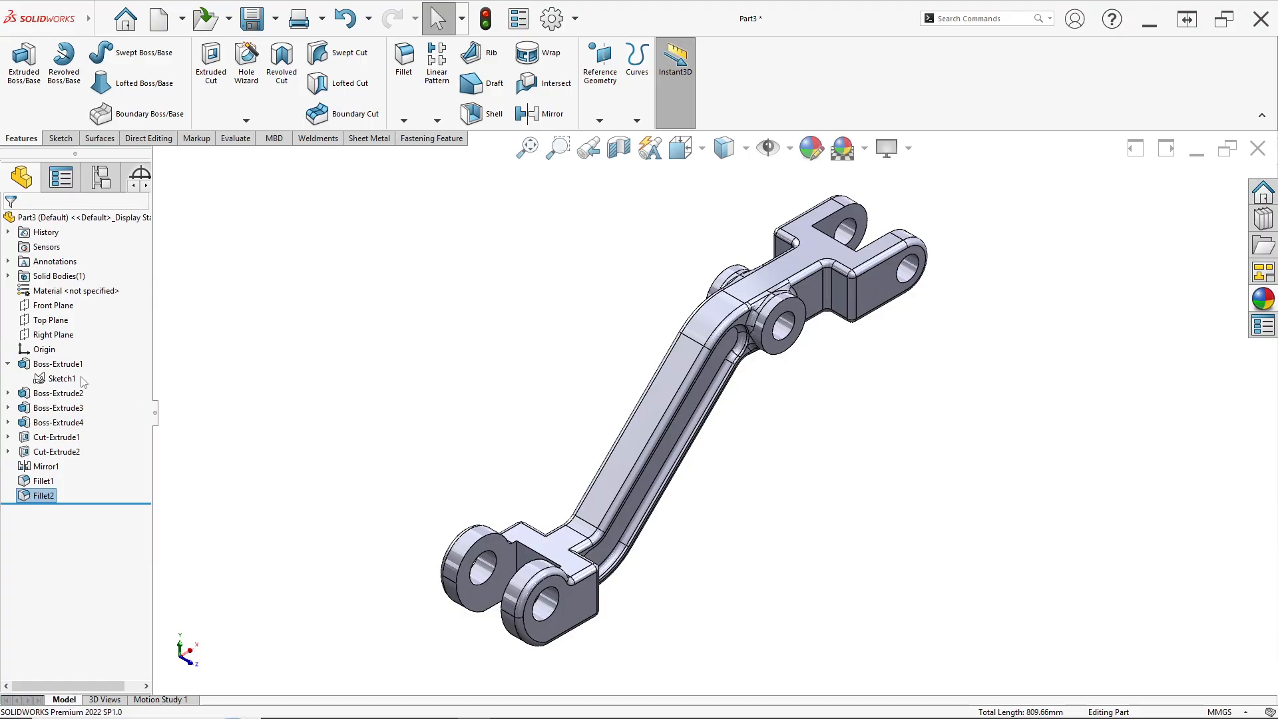
Assign Galvanized Steel as the part's material
{"action": "left_click_drag", "start_coordinate": [4, 504], "coordinate": [4, 504]}
{"action": "left_click", "coordinate": [294, 356]}
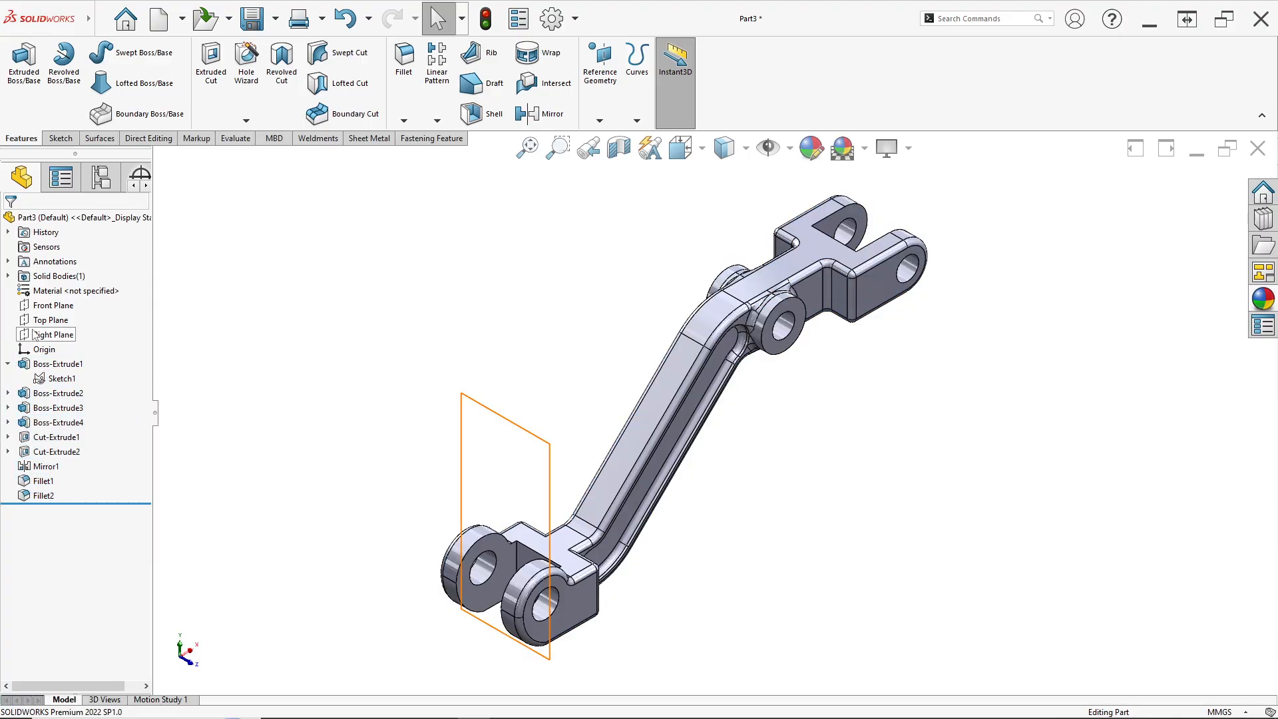
{"action": "right_click", "coordinate": [59, 295]}
{"action": "left_click", "coordinate": [94, 300]}
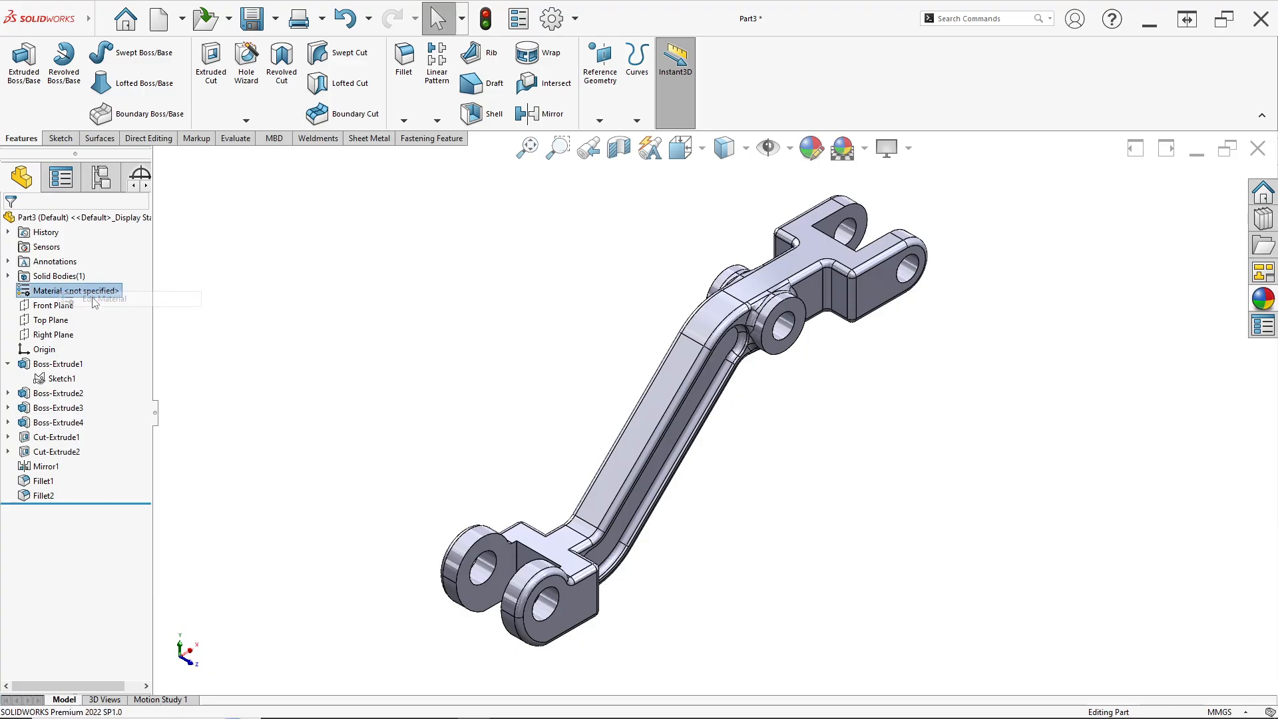
{"action": "scroll", "coordinate": [500, 355], "scroll_direction": "down", "scroll_amount": 8}
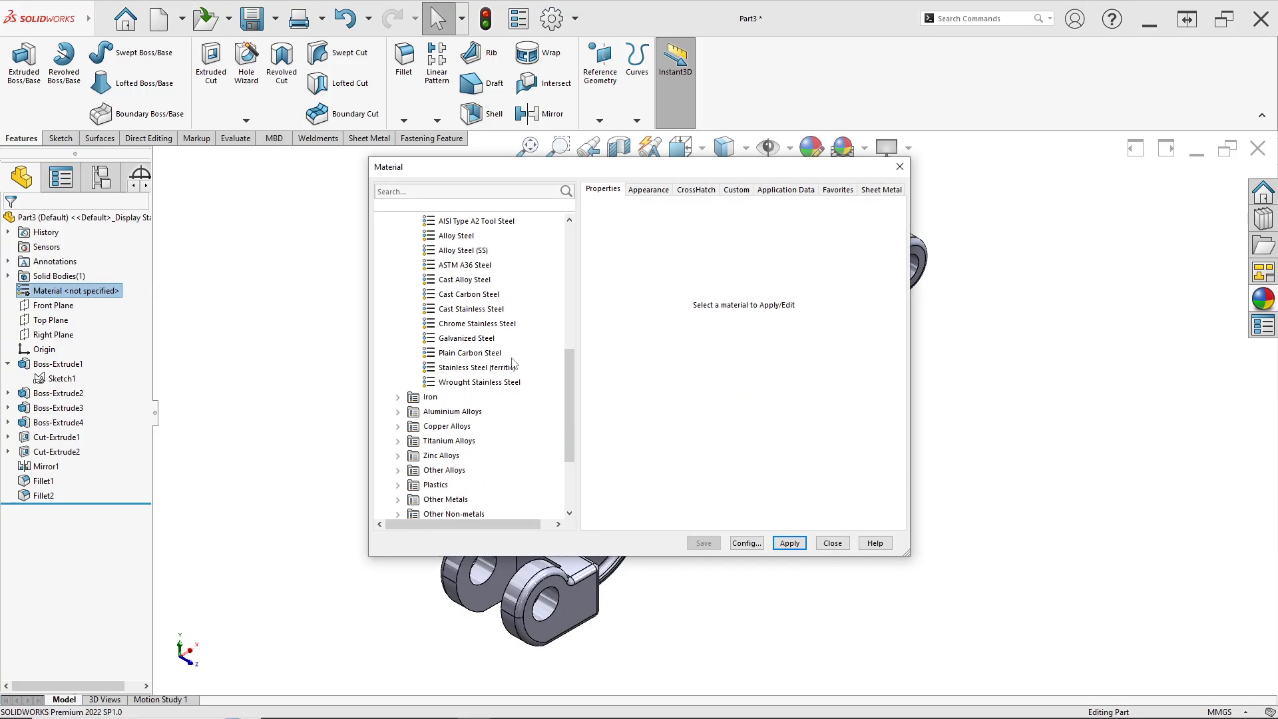
{"action": "left_click", "coordinate": [486, 339]}
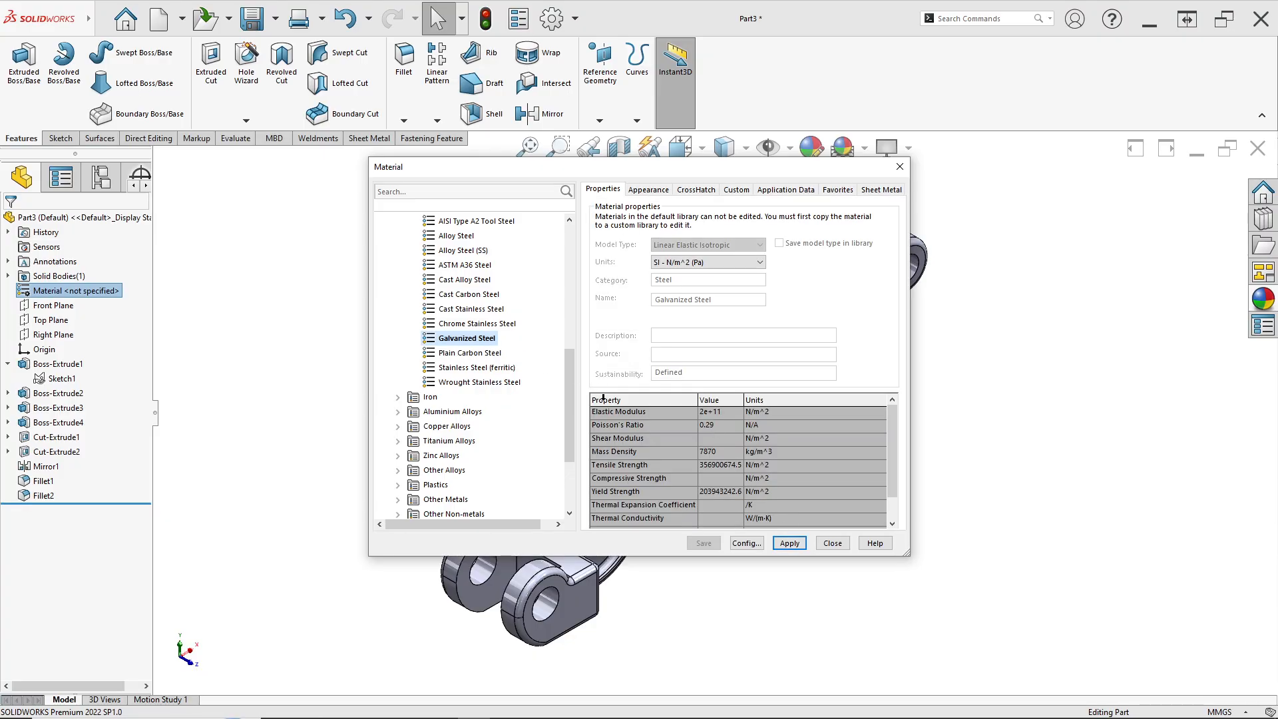
{"action": "left_click", "coordinate": [833, 544]}
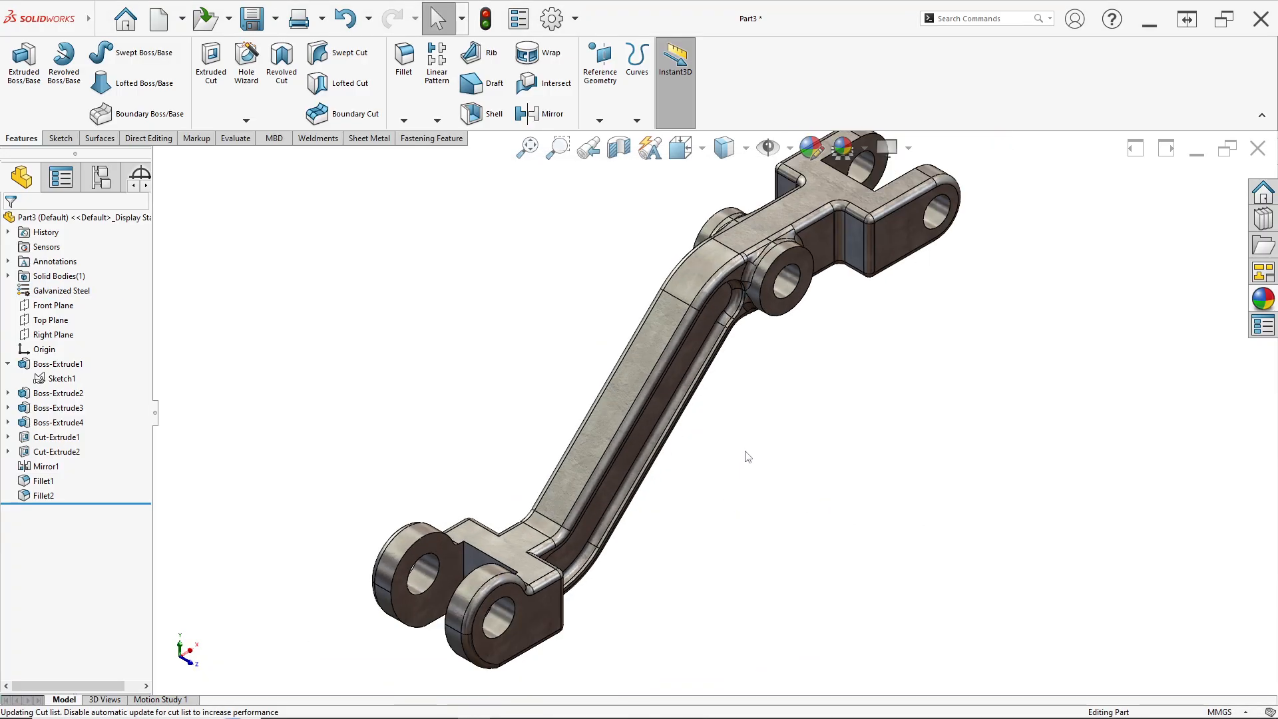
Compare the finished model with the reference drawing, rotating it to inspect it from several angles
{"action": "middle_click_drag", "start_coordinate": [741, 441], "coordinate": [745, 459]}
{"action": "key", "text": "space"}
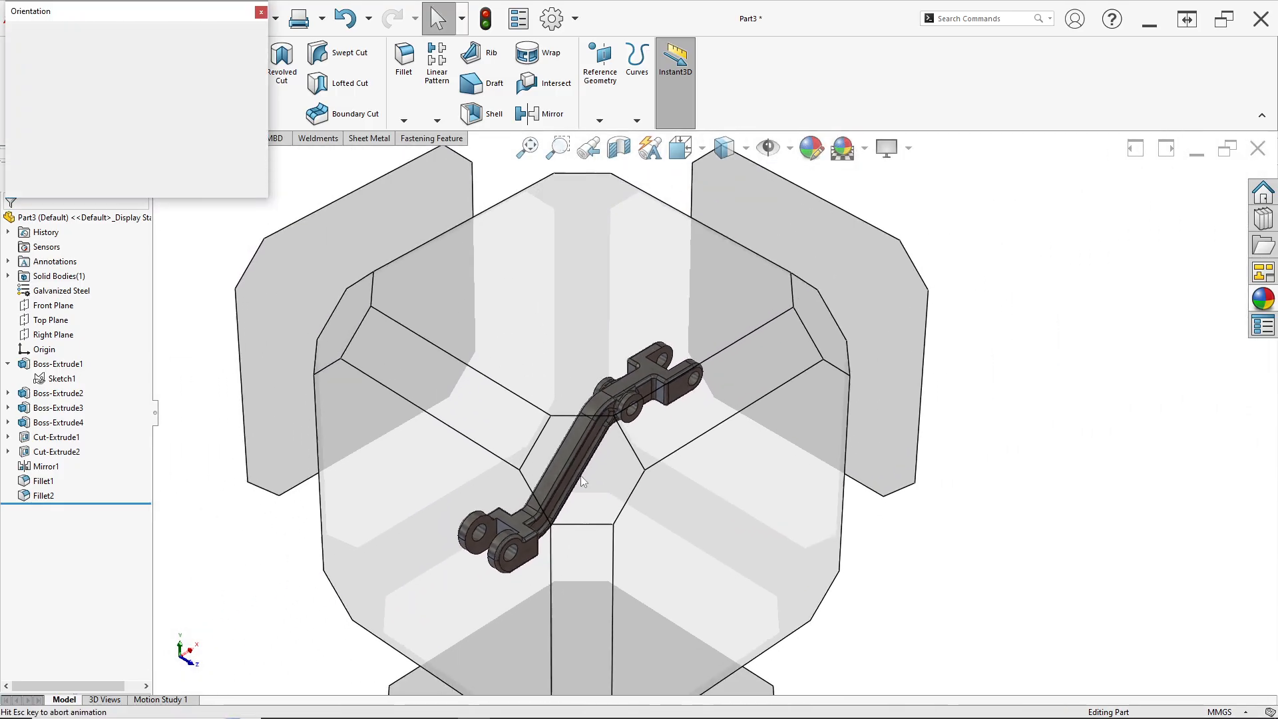
{"action": "left_click", "coordinate": [563, 488]}
{"action": "key", "text": "alt+Tab"}
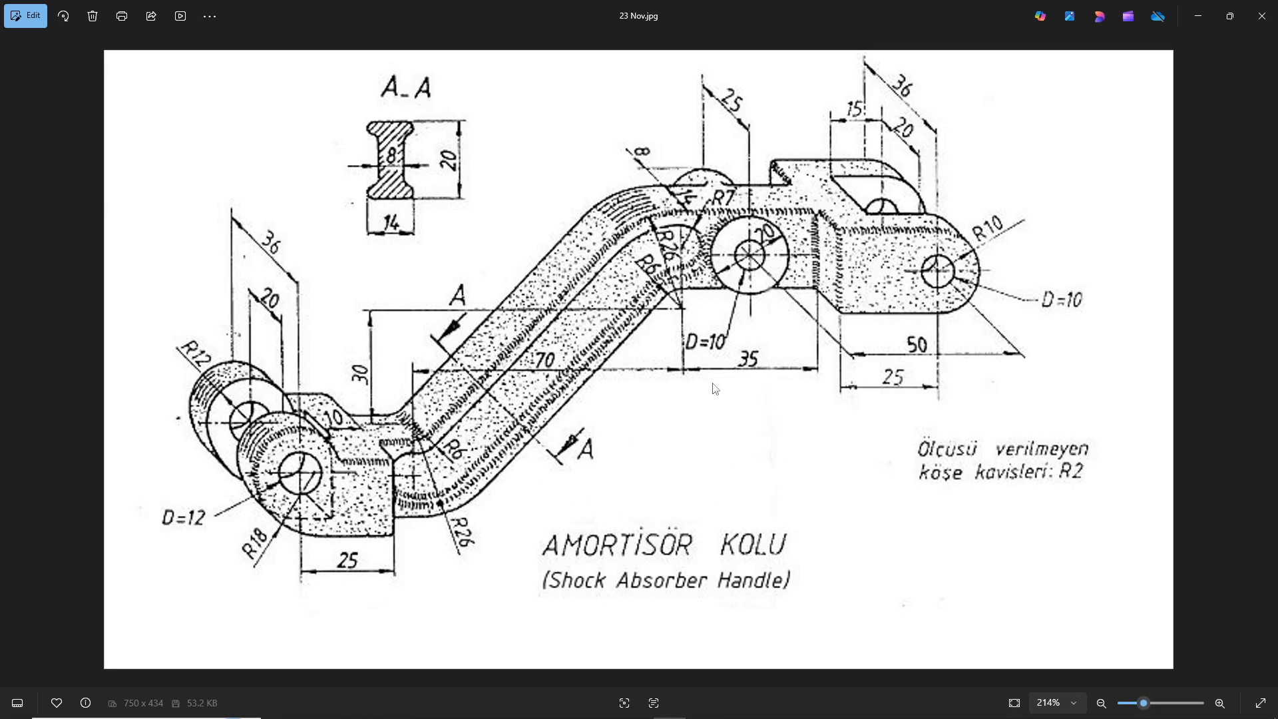
{"action": "key", "text": "alt+Tab"}
{"action": "middle_click_drag", "start_coordinate": [775, 460], "coordinate": [764, 488]}
{"action": "middle_click_drag", "start_coordinate": [789, 414], "coordinate": [764, 406]}
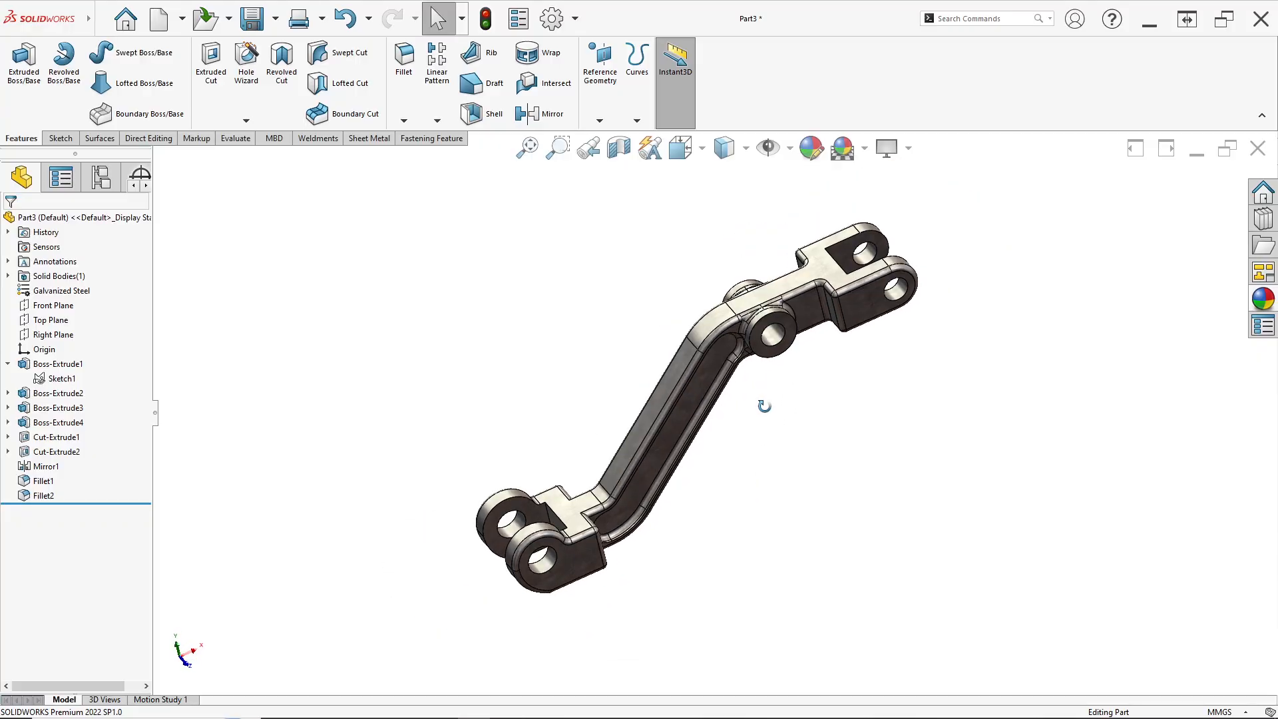
{"action": "scroll", "coordinate": [792, 359], "scroll_direction": "down", "scroll_amount": 3}
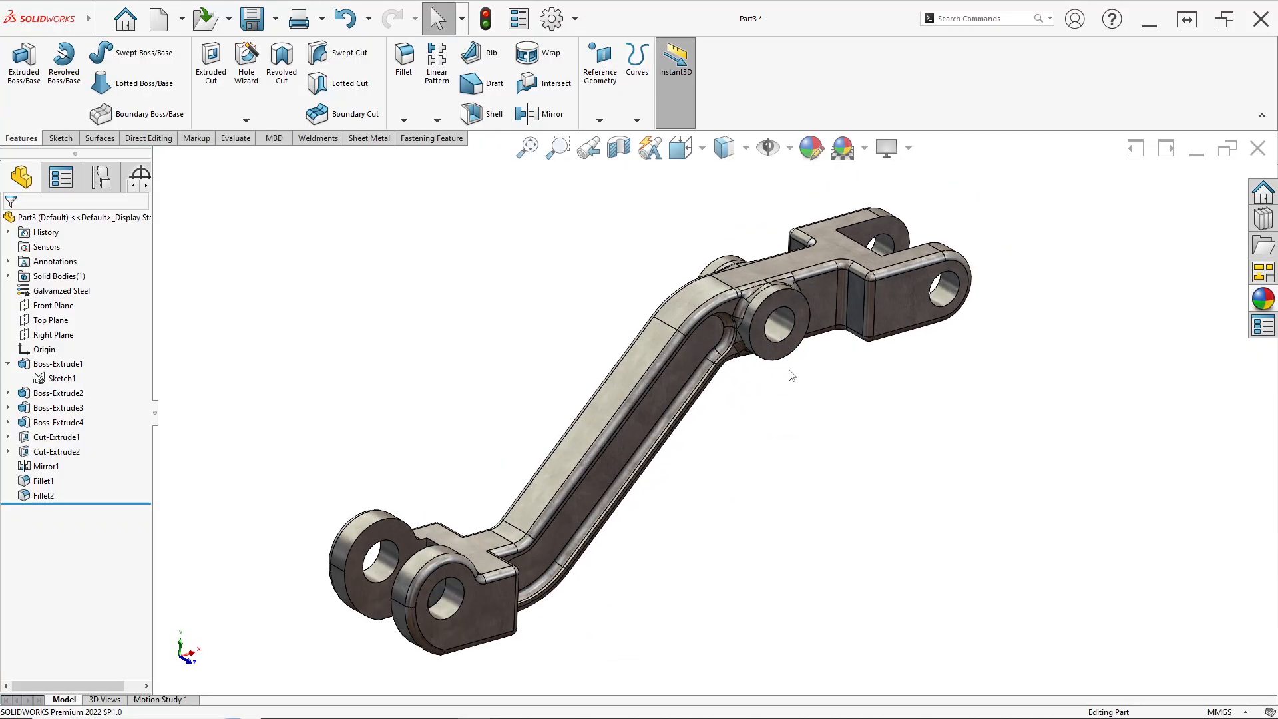
{"action": "middle_click_drag", "start_coordinate": [779, 370], "coordinate": [717, 468]}
{"action": "key", "text": "space"}
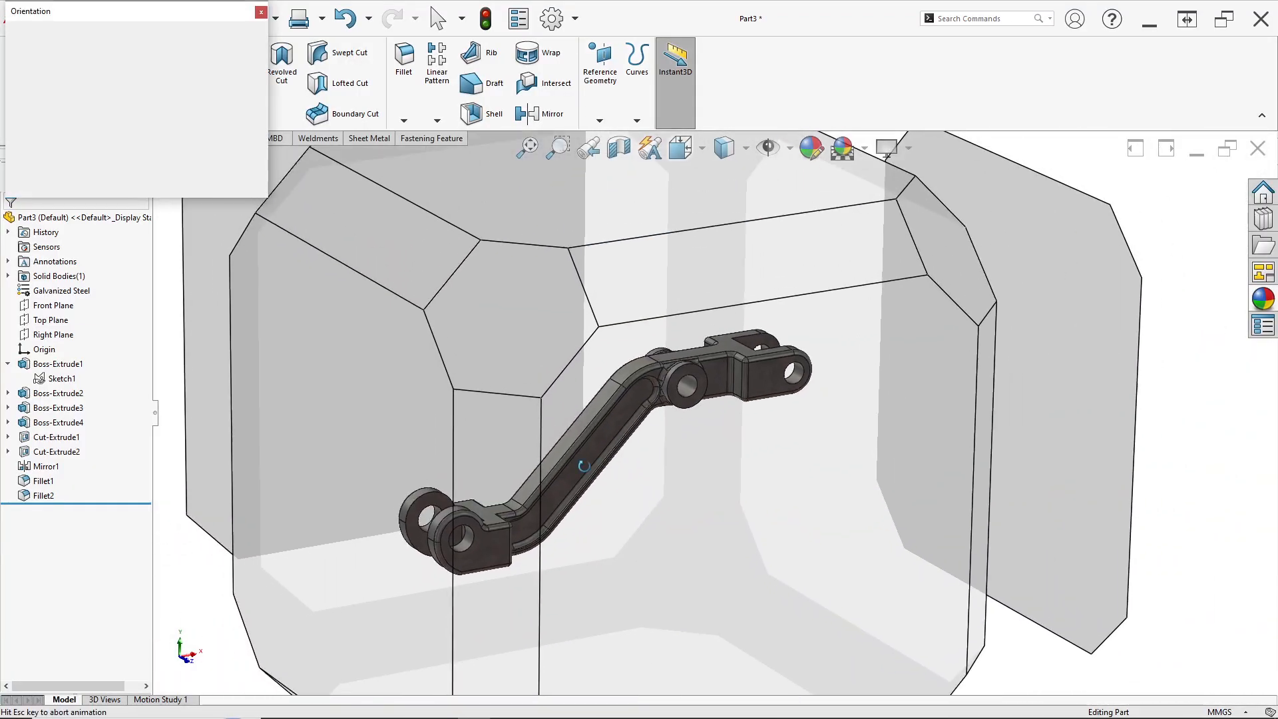